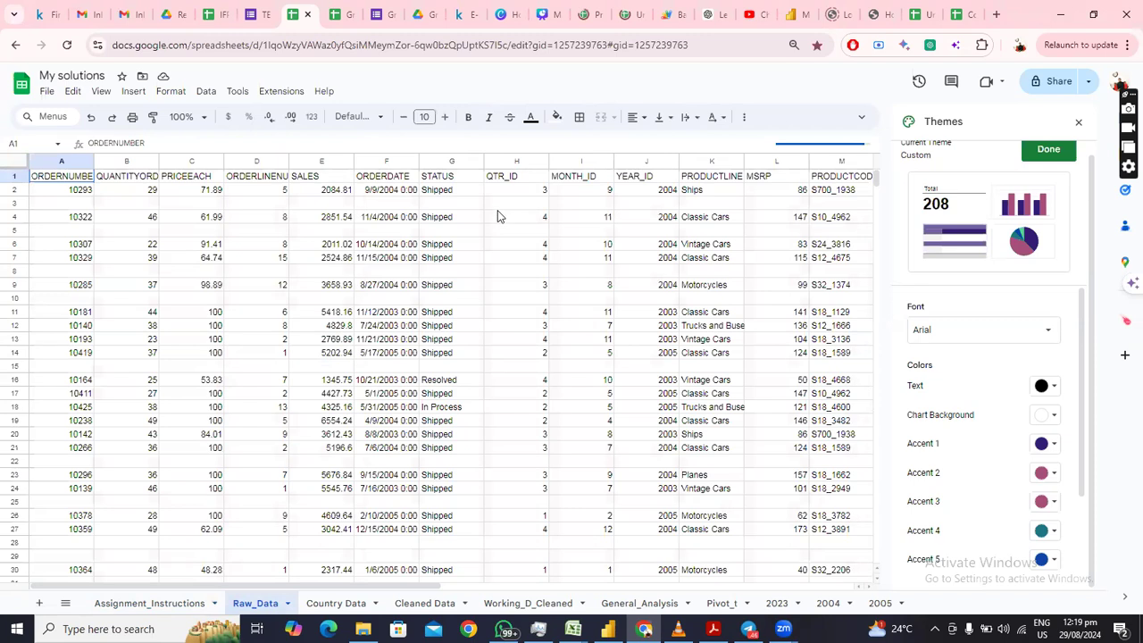
Read through the data cleaning, general analysis and pivot analysis questions on the Assignment_Instructions sheet
click(143, 604)
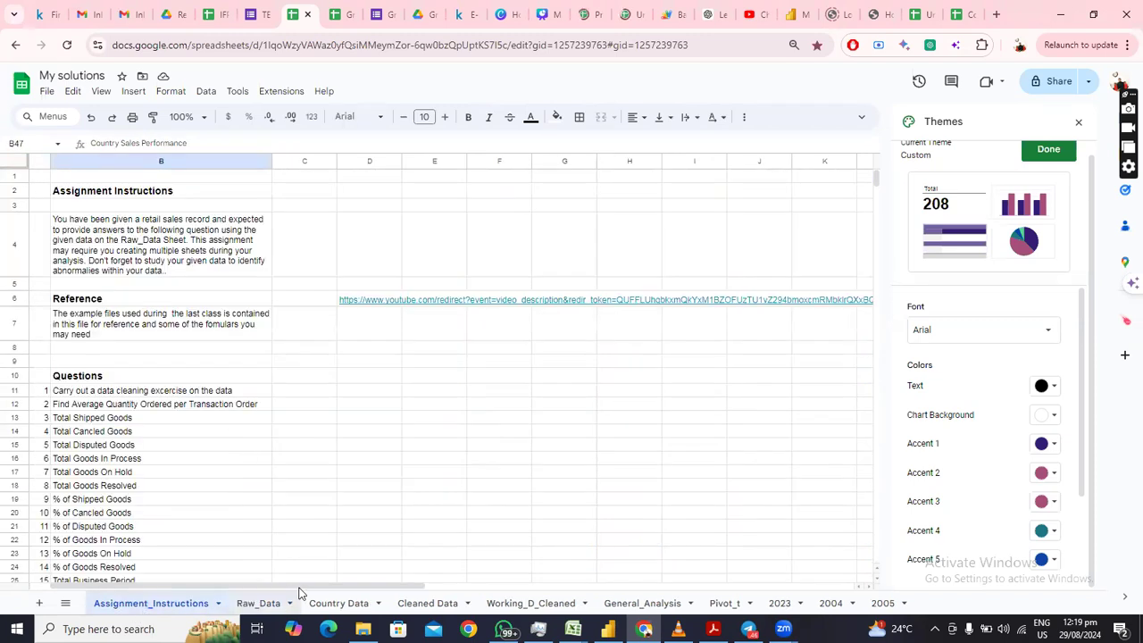
scroll(222, 590, left, 1)
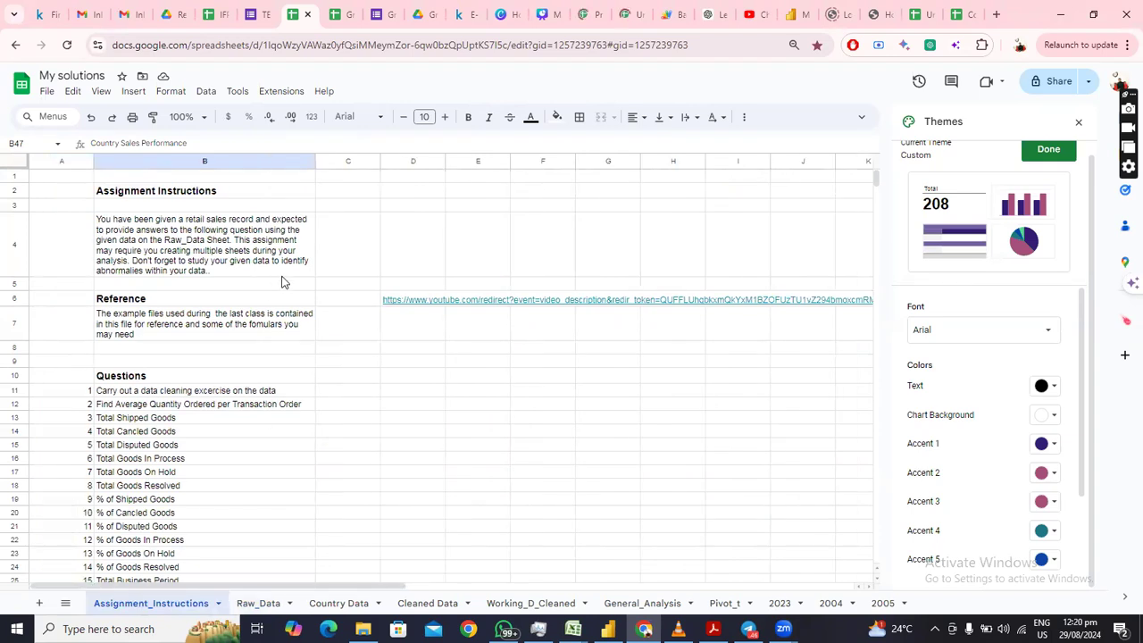
scroll(281, 282, down, 3)
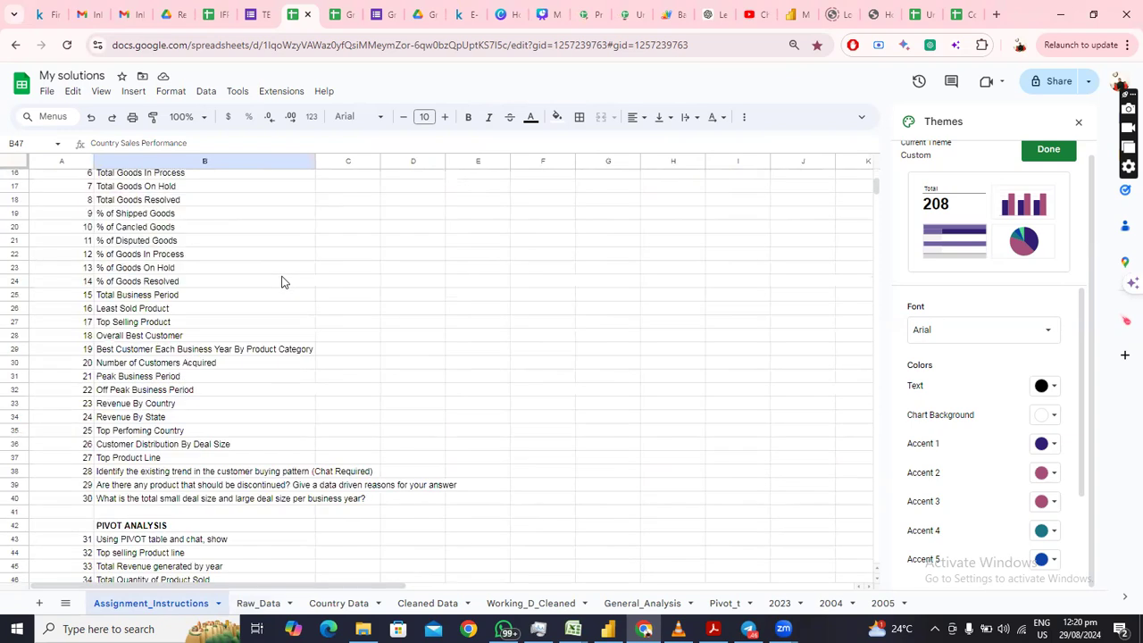
scroll(281, 283, down, 2)
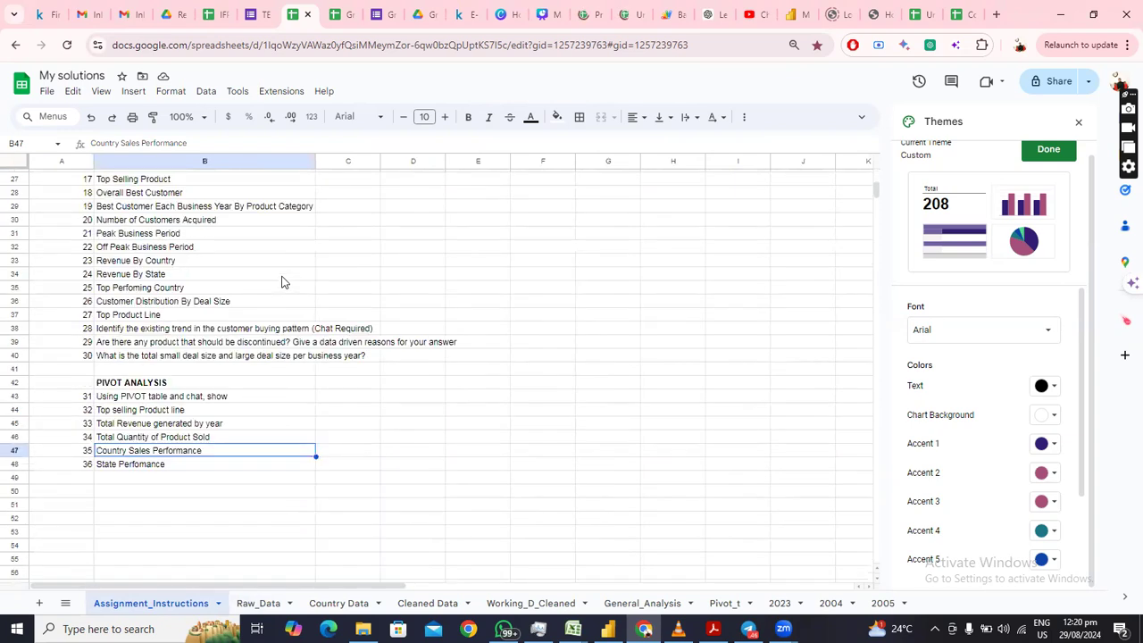
scroll(281, 283, up, 5)
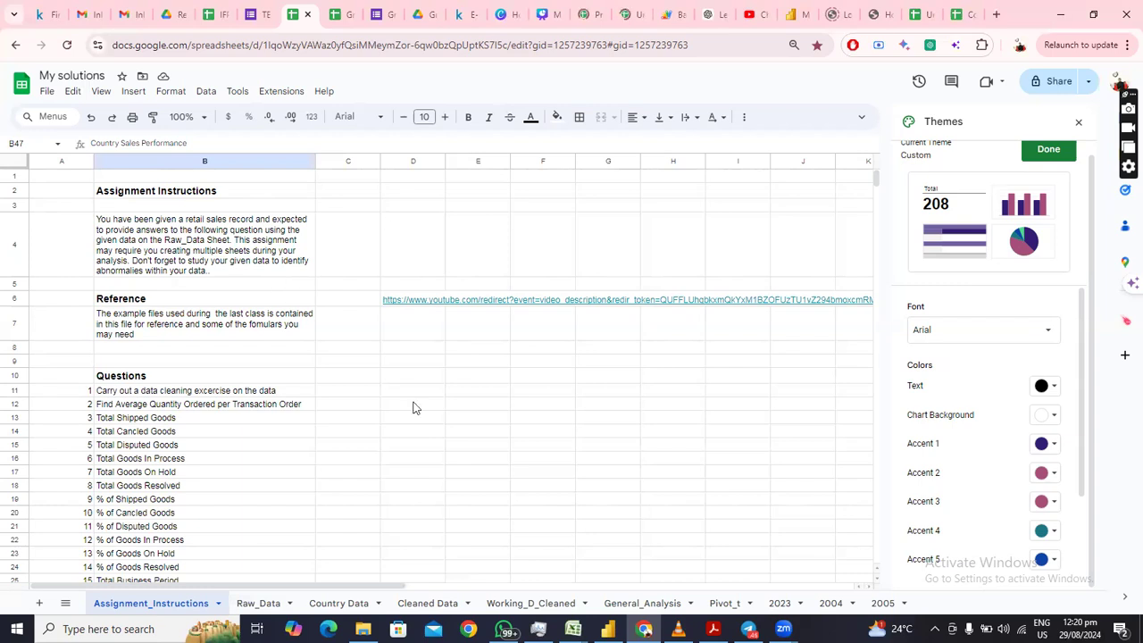
Examine the blank rows between the order records on the Raw_Data sheet, including rows 3, 8 and 10
click(263, 603)
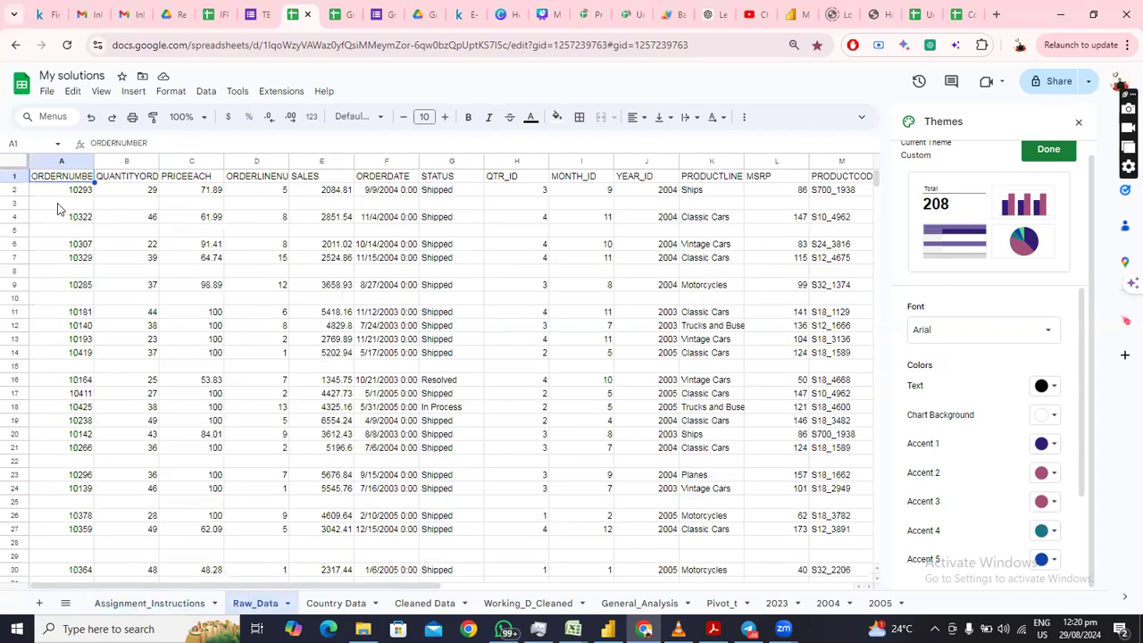
click(57, 206)
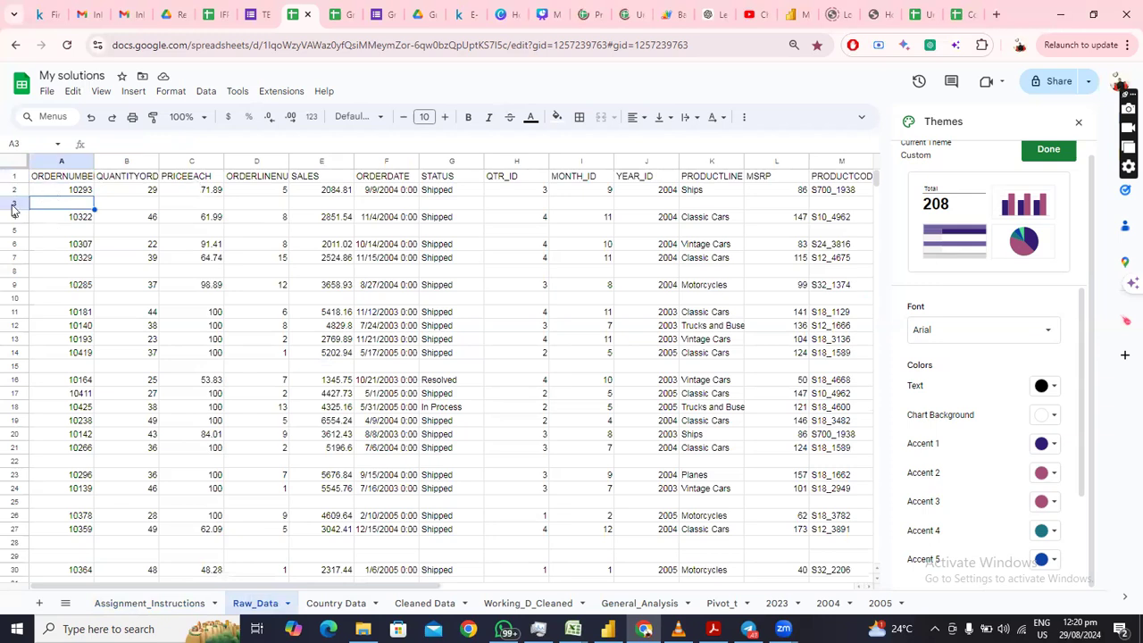
click(11, 203)
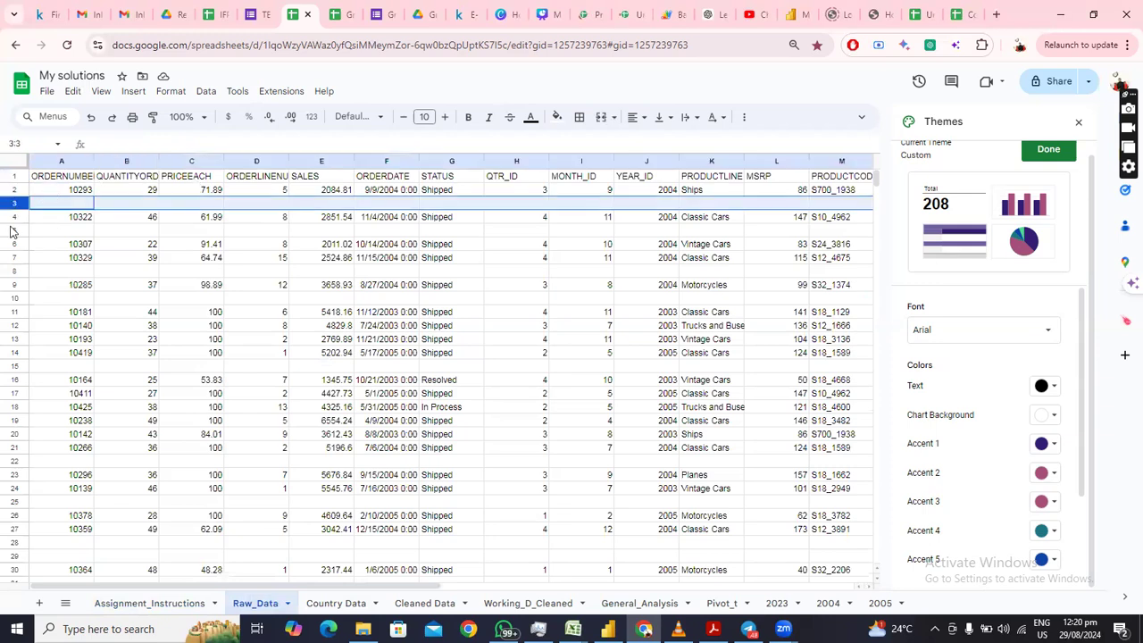
click(14, 271)
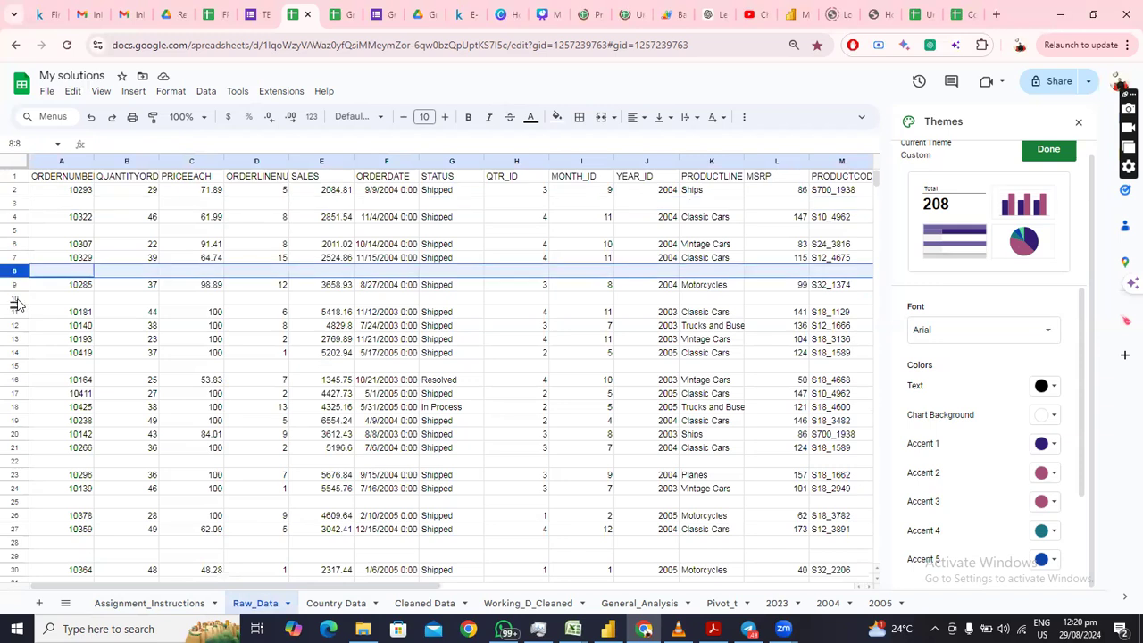
click(17, 298)
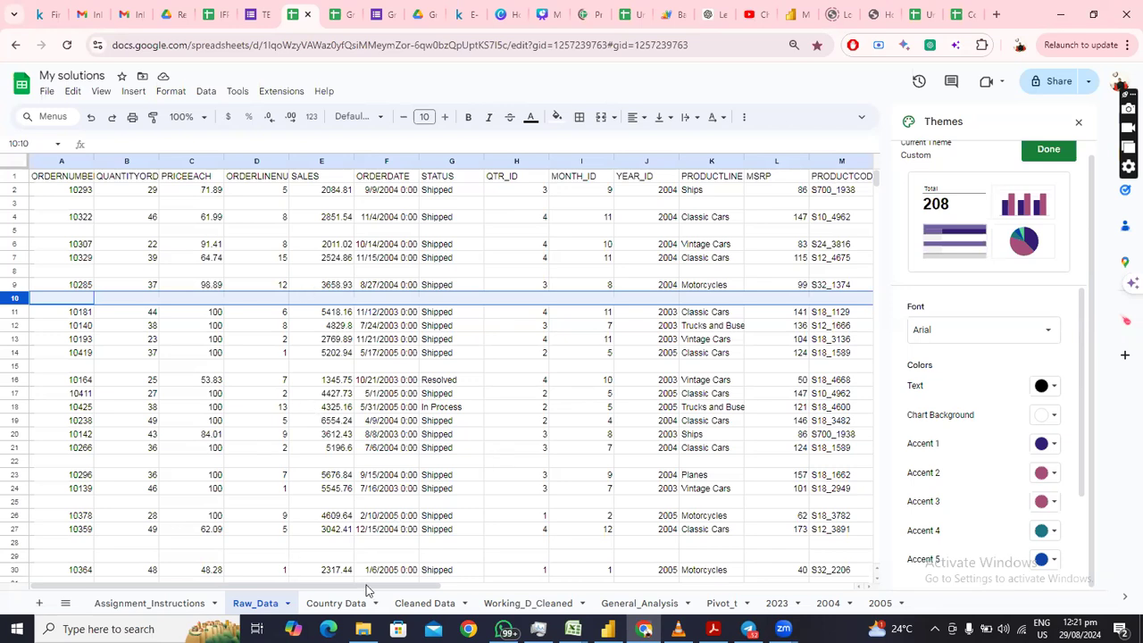
Compare the Cleaned Data sheet with the formatted Working_D_Cleaned sheet
click(419, 604)
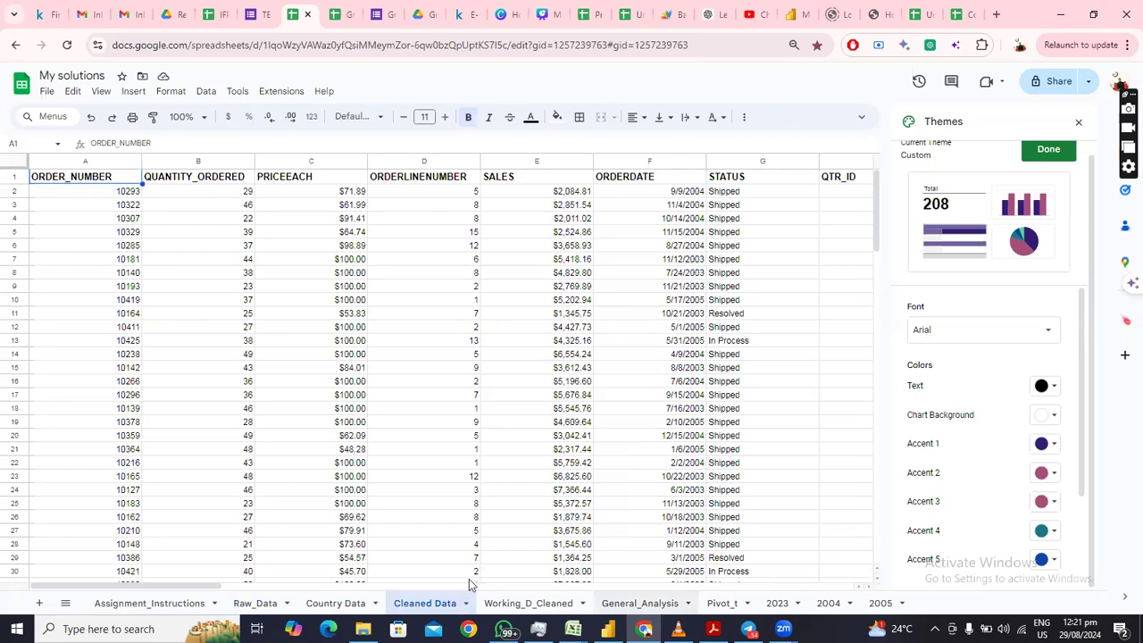
click(522, 604)
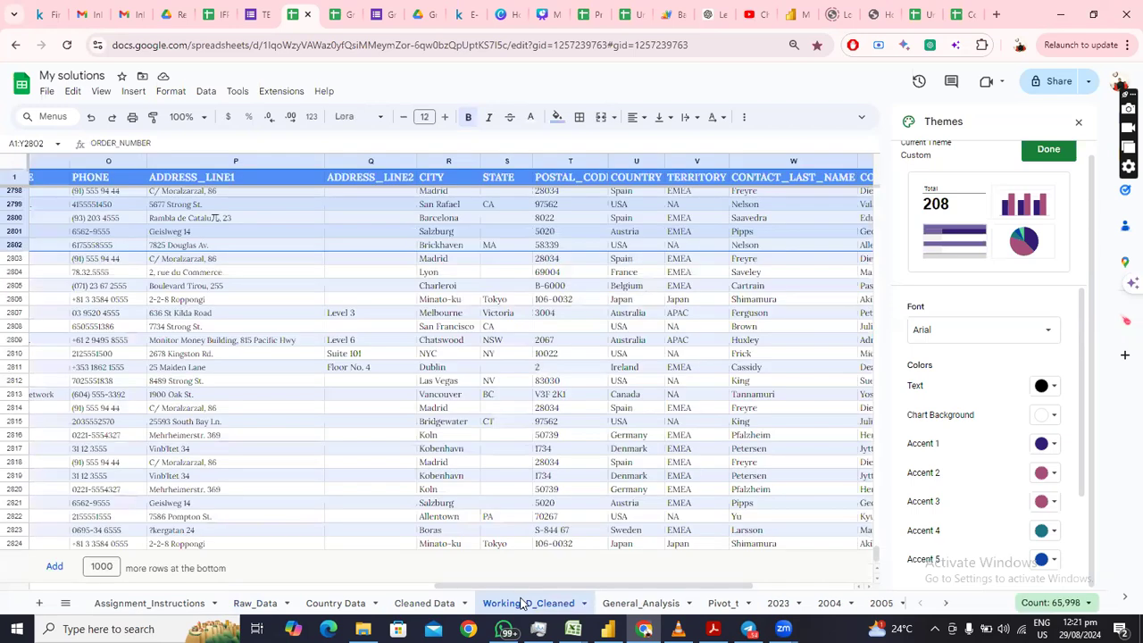
click(437, 605)
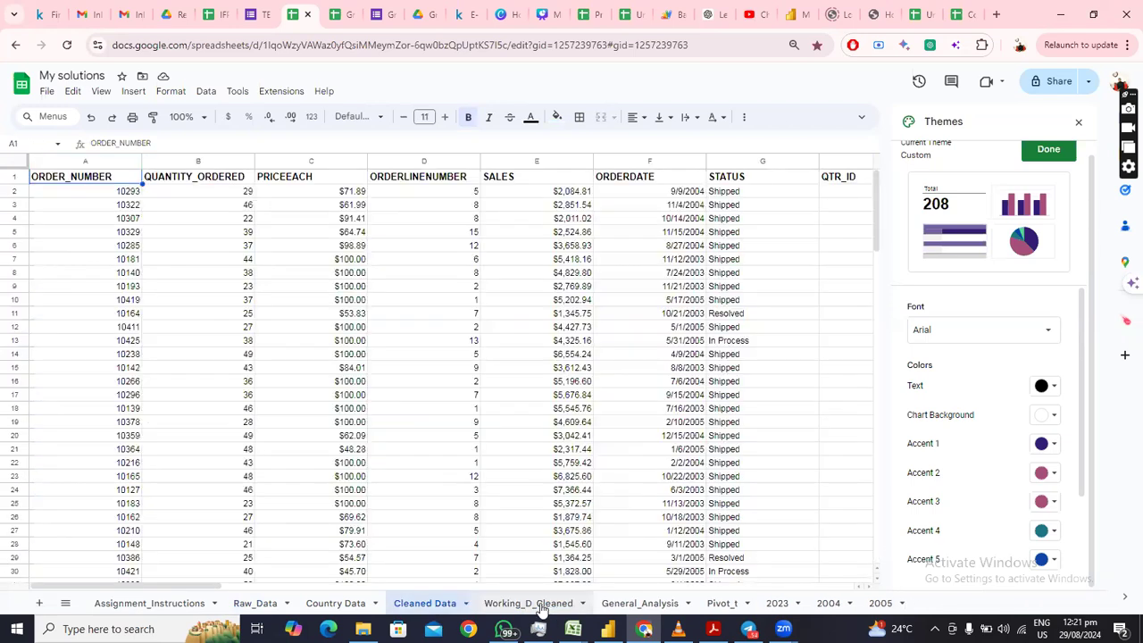
click(534, 605)
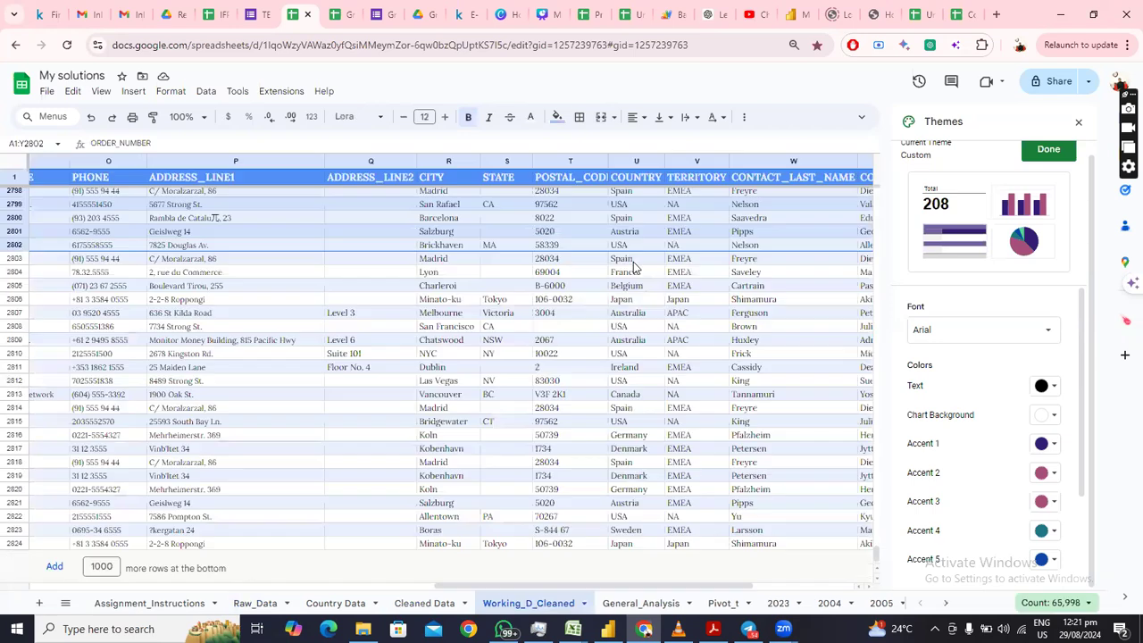
click(712, 289)
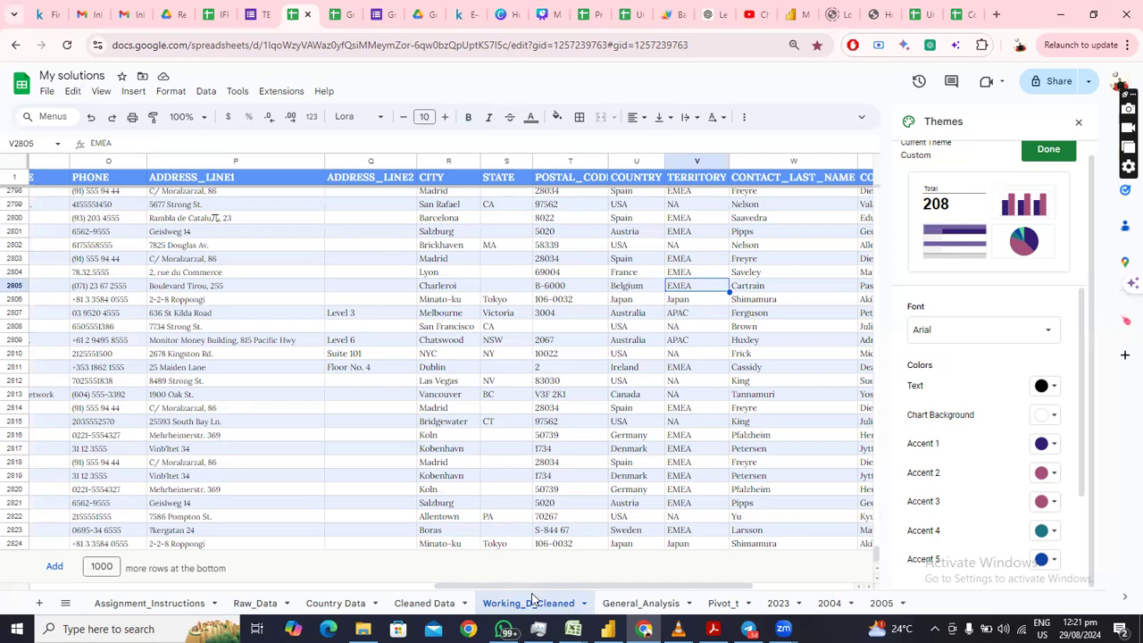
Close the Themes and Conditional format rules sidebars and return to the first records of the Working_D_Cleaned sheet
drag(465, 588, 144, 568)
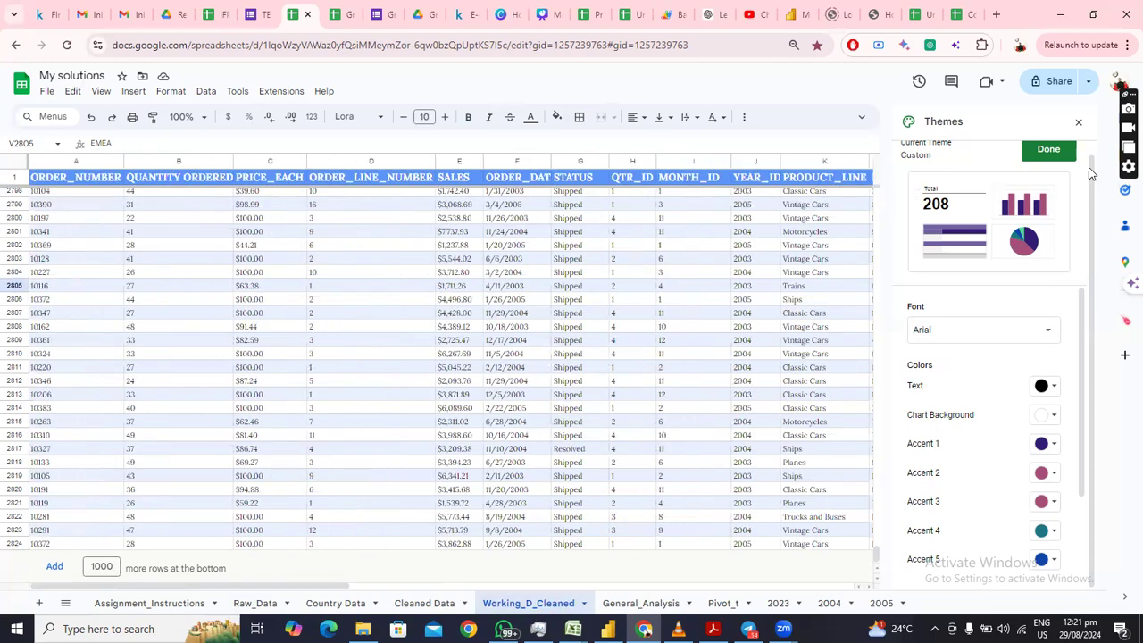
click(1079, 123)
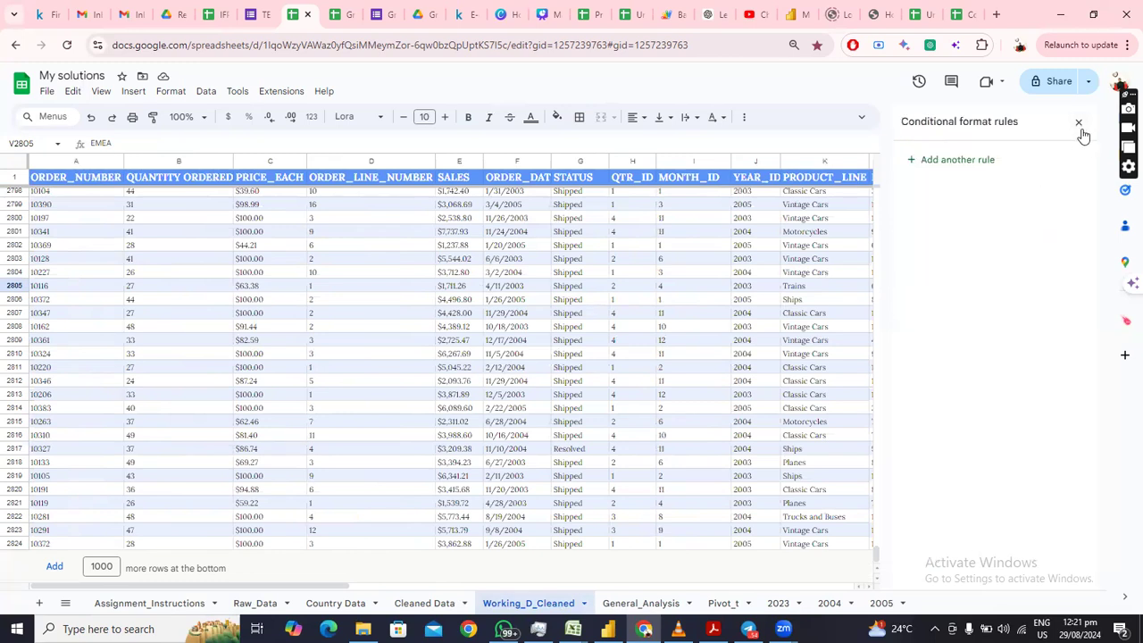
click(1079, 124)
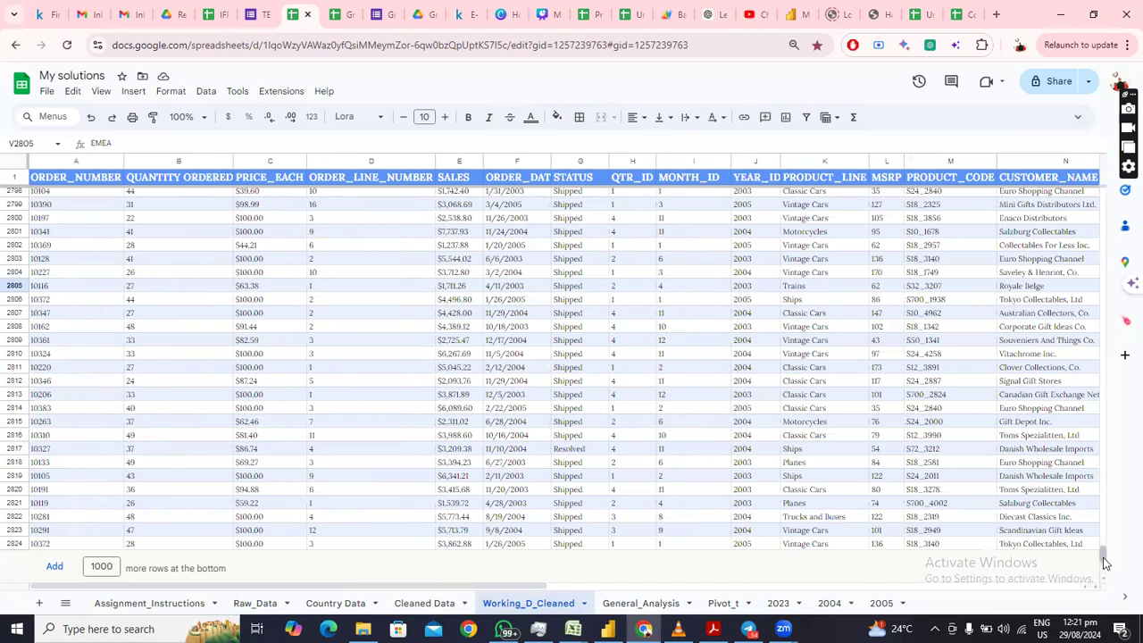
drag(1105, 563, 1108, 153)
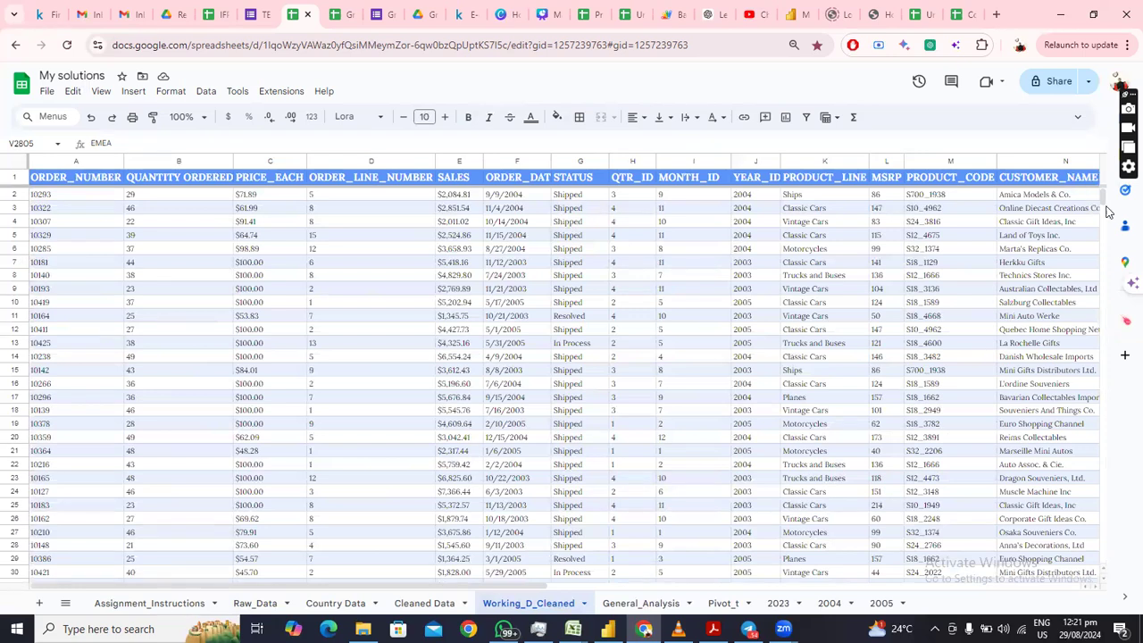
drag(1105, 197, 1115, 252)
drag(1115, 78, 1107, 81)
Check the assignment questions and inspect the average quantity ordered per transaction formula in cell C4 of General_Analysis
click(158, 604)
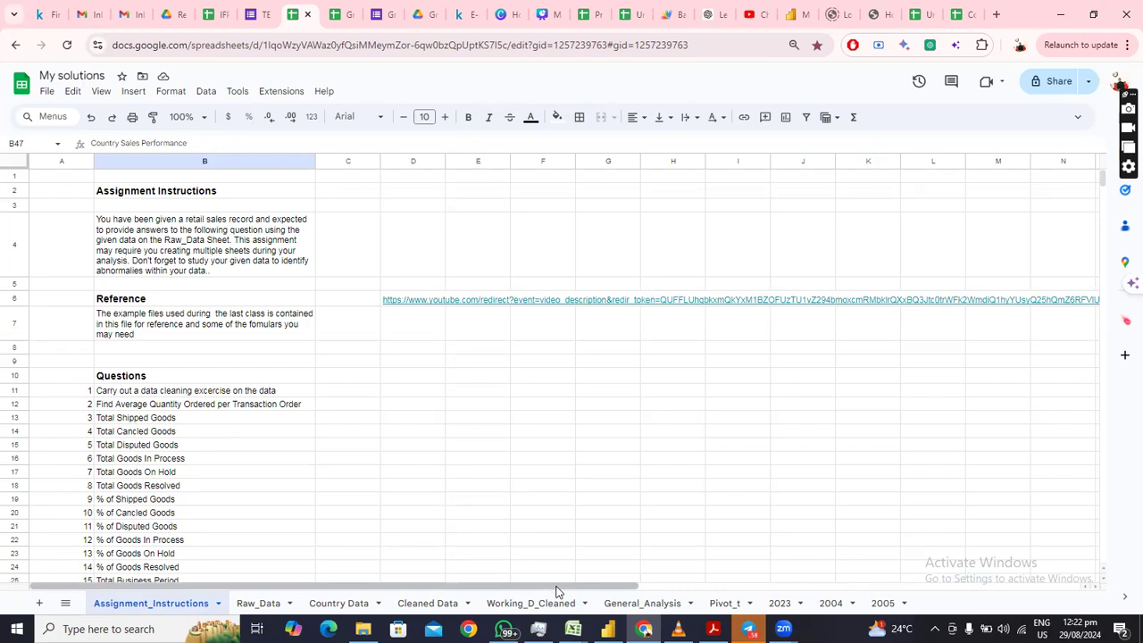
click(639, 603)
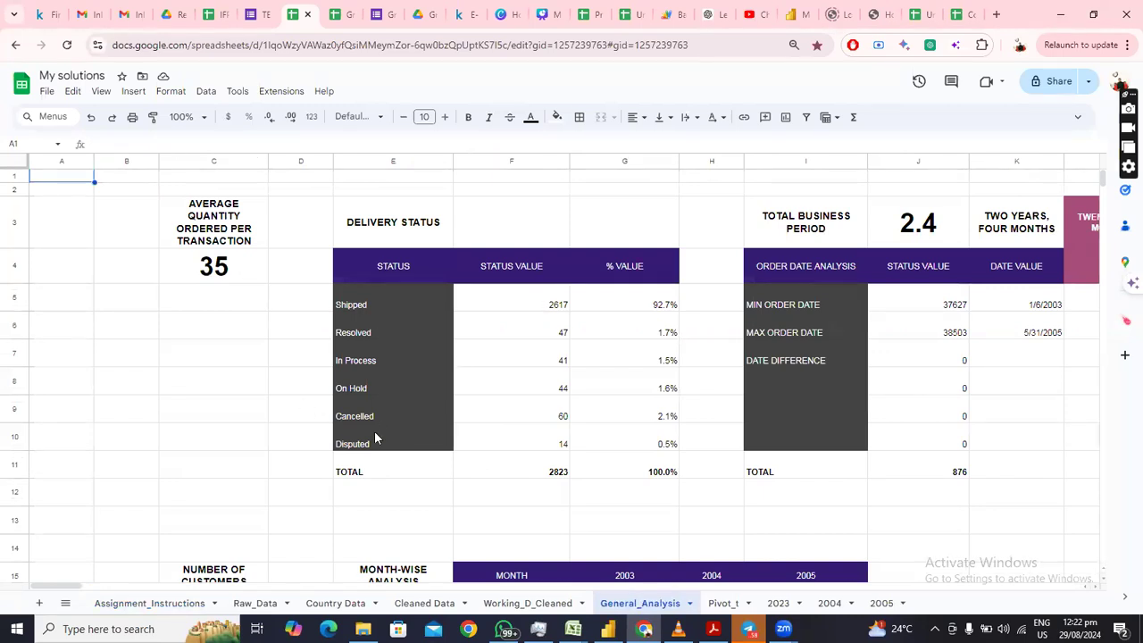
click(215, 229)
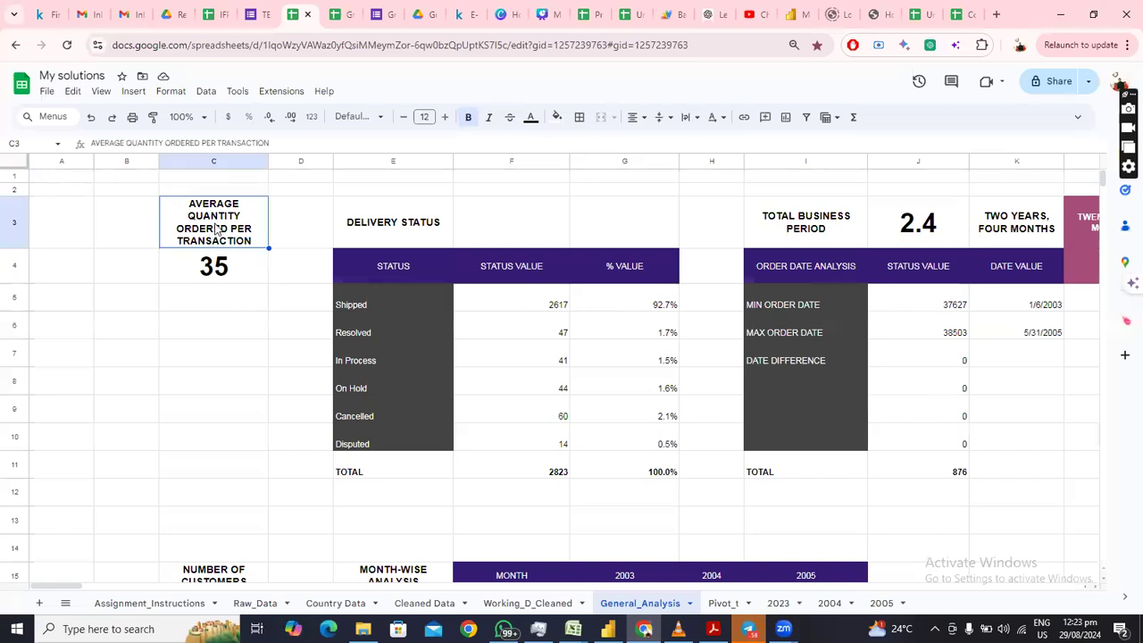
click(222, 274)
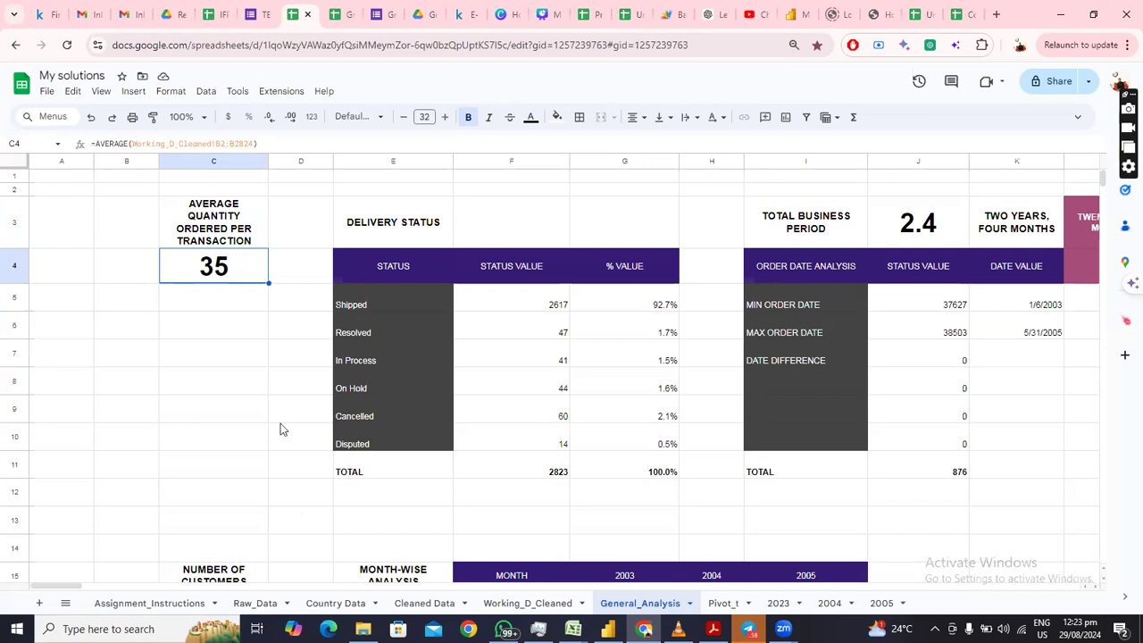
click(119, 143)
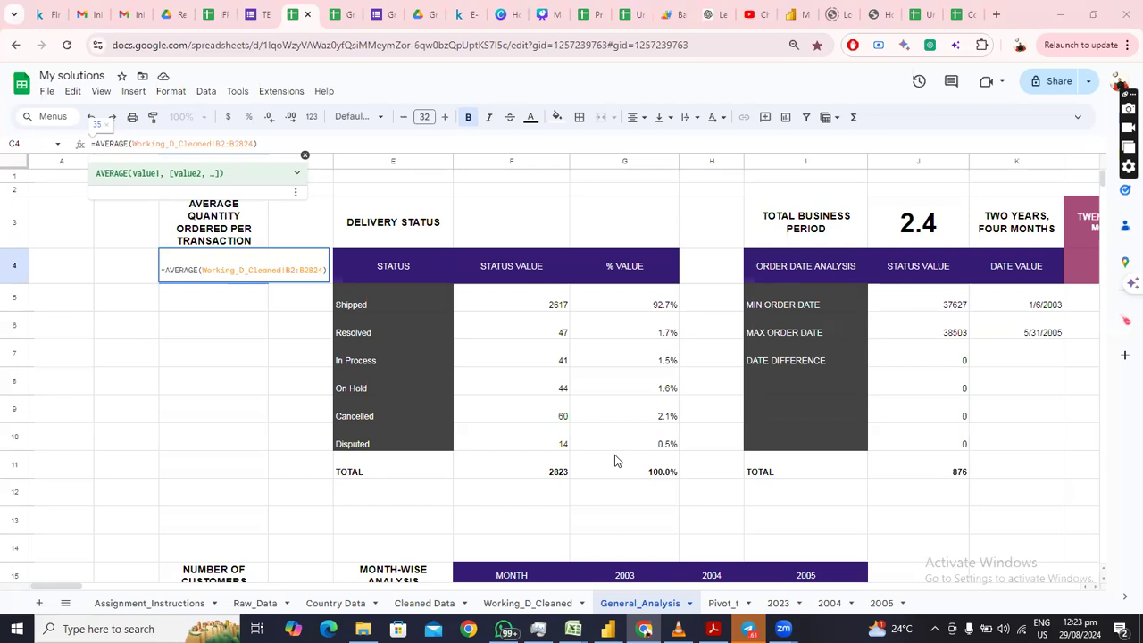
click(250, 354)
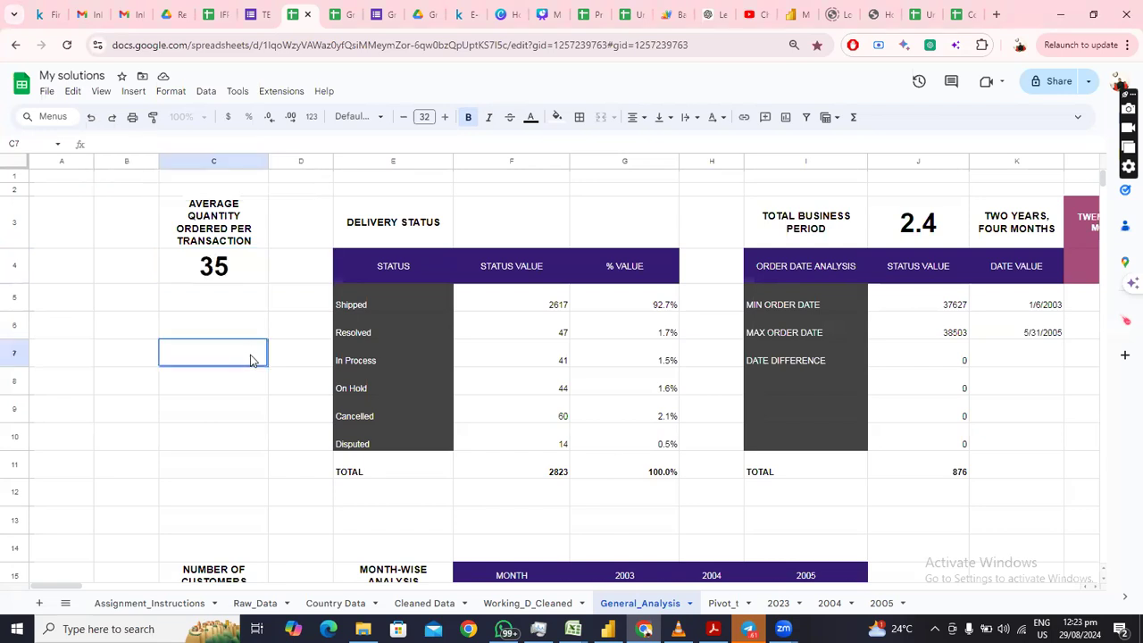
click(241, 308)
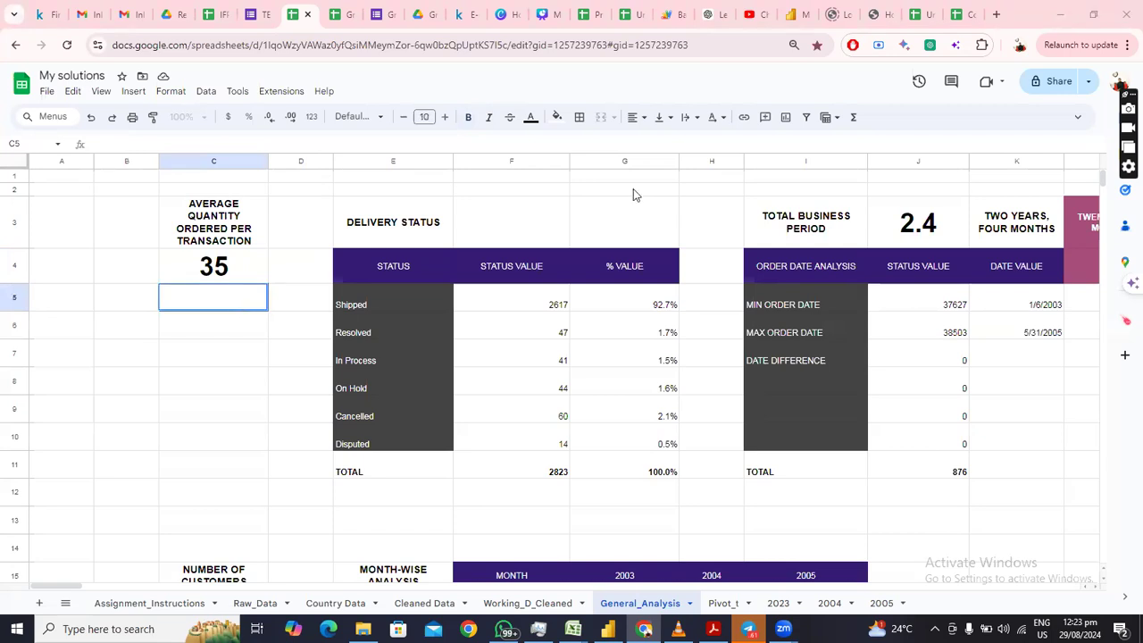
Trace the average formula in C4 to its source, the QUANTITY ORDERED column of Working_D_Cleaned, and return to General_Analysis
click(230, 270)
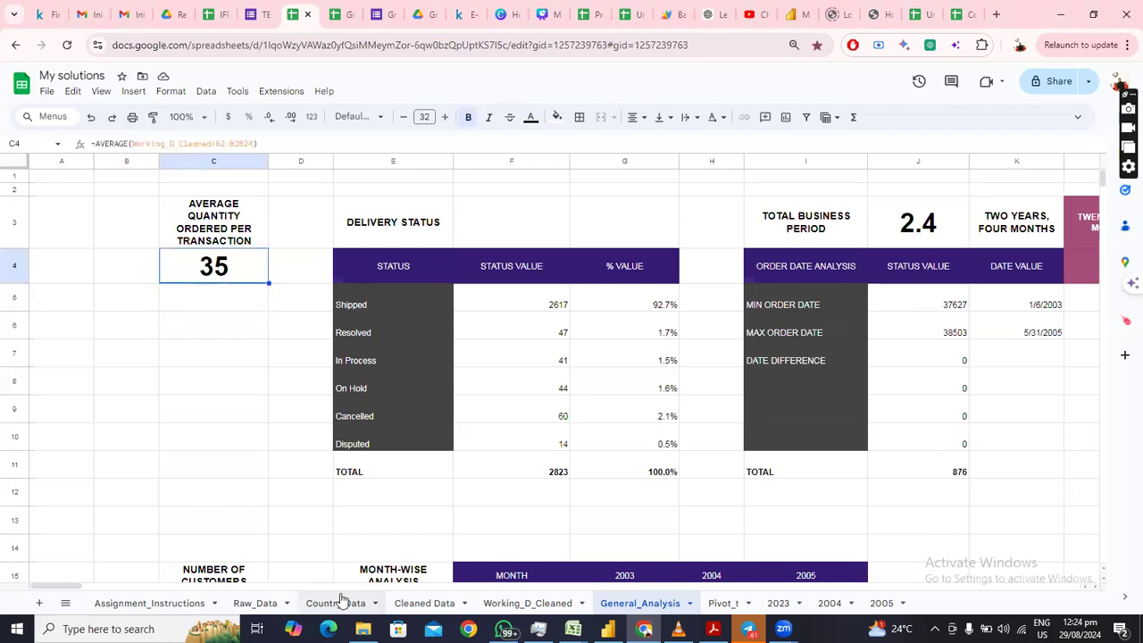
click(523, 602)
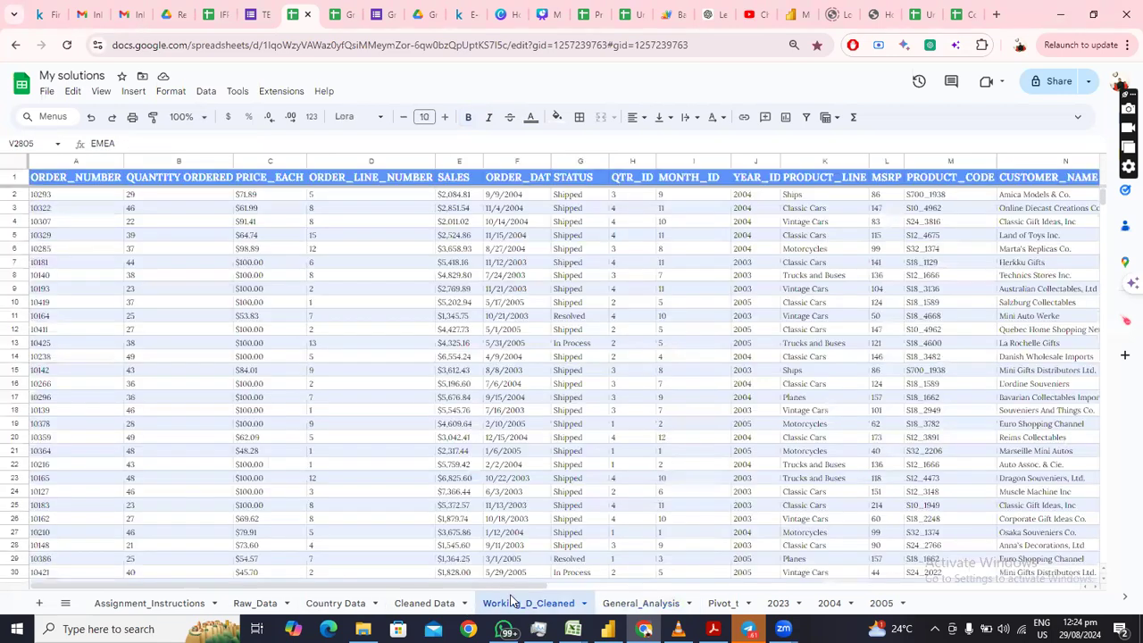
click(172, 159)
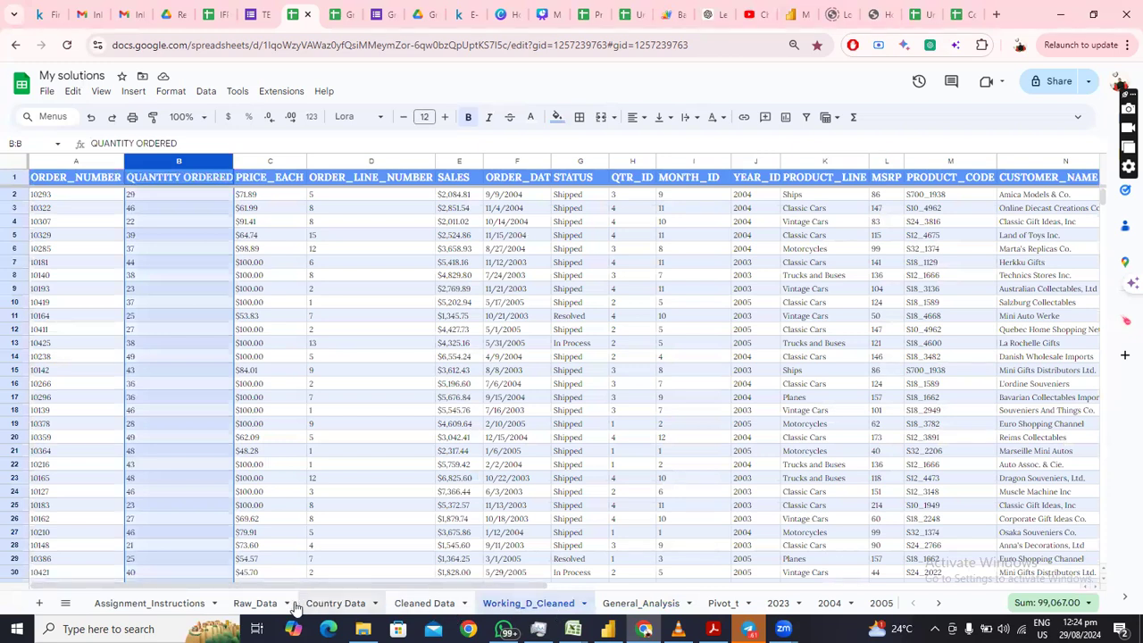
click(637, 603)
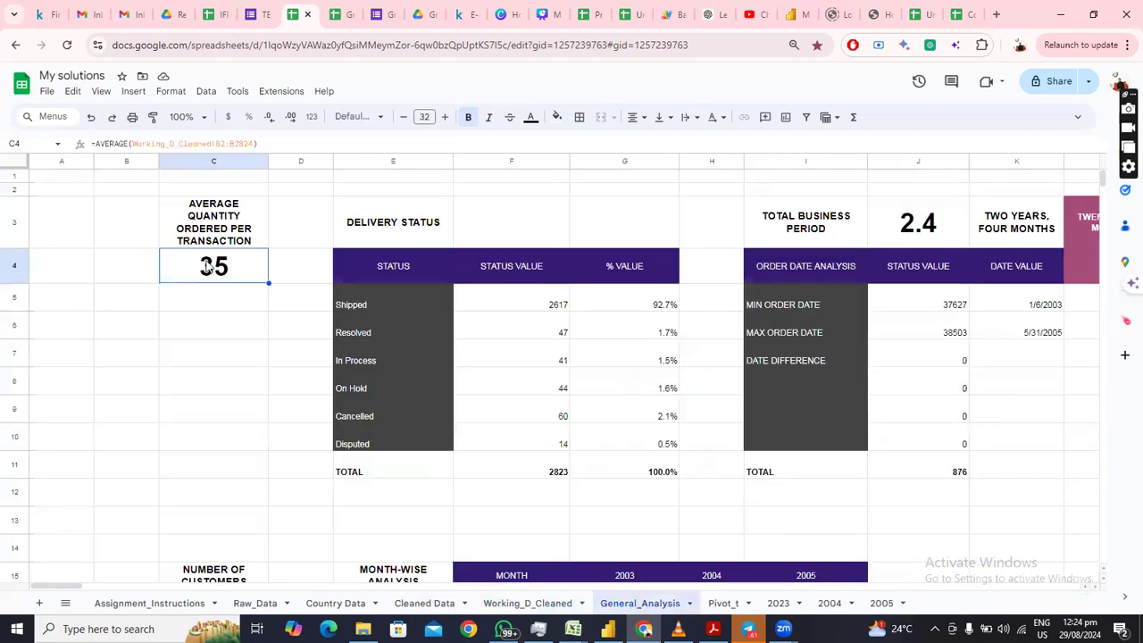
Check the assignment questions, return to General_Analysis, and go through the delivery status labels from Shipped to Cancelled
click(134, 601)
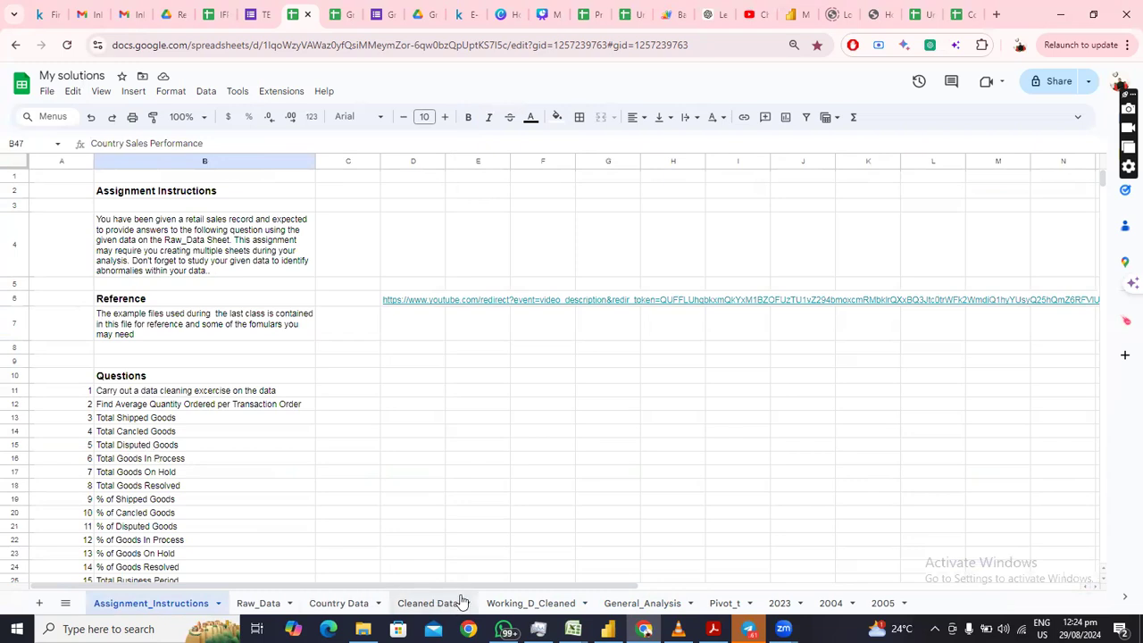
click(650, 596)
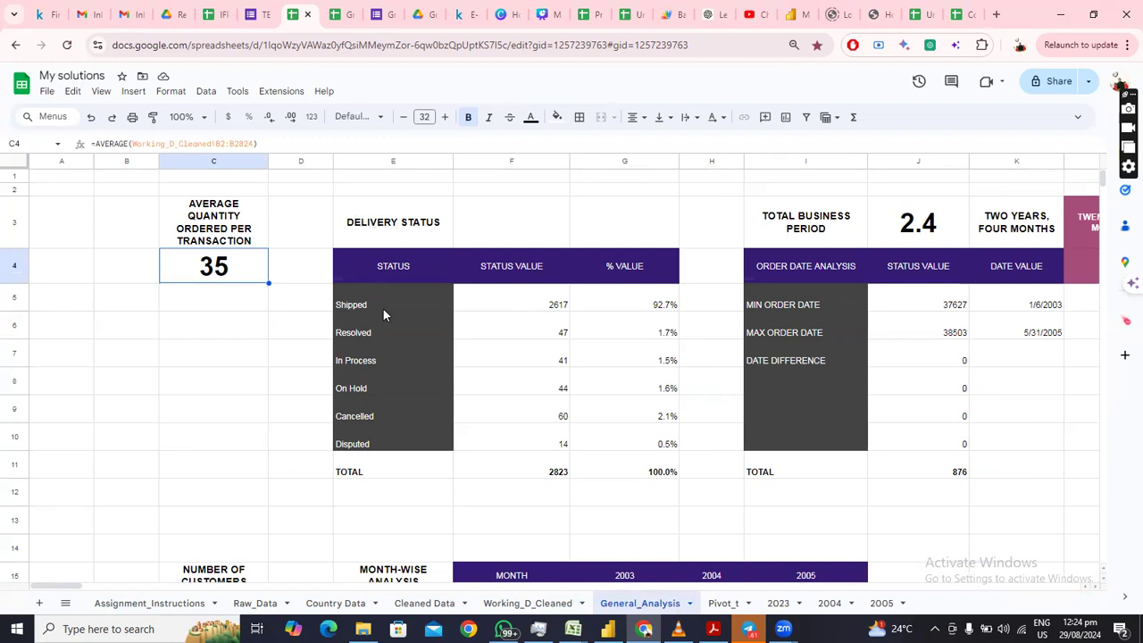
click(380, 305)
click(376, 329)
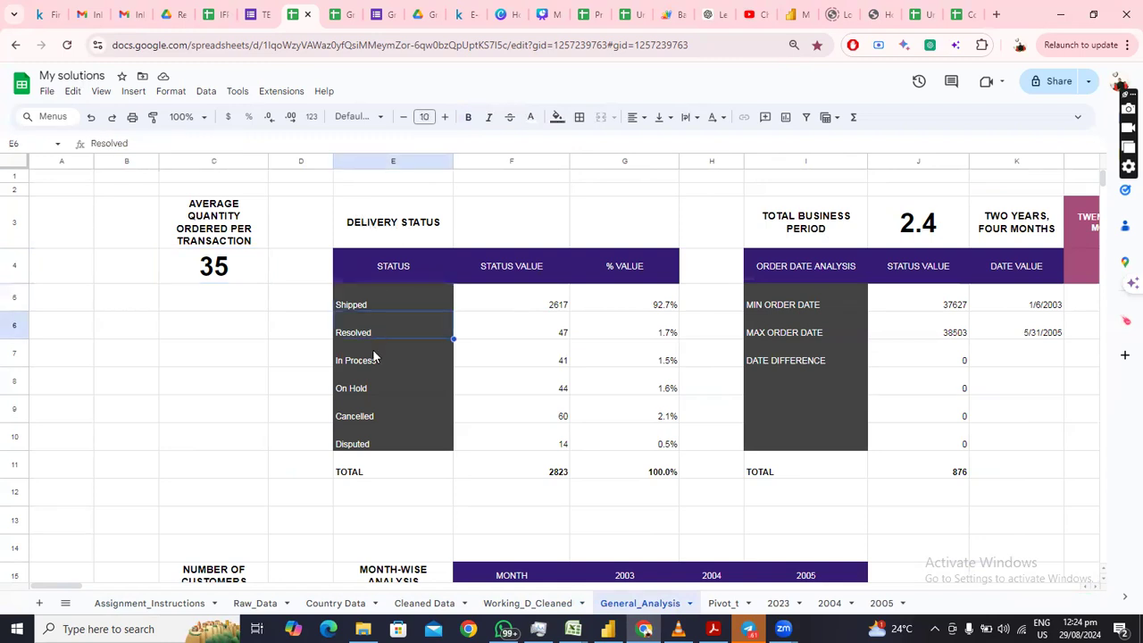
click(376, 360)
click(375, 384)
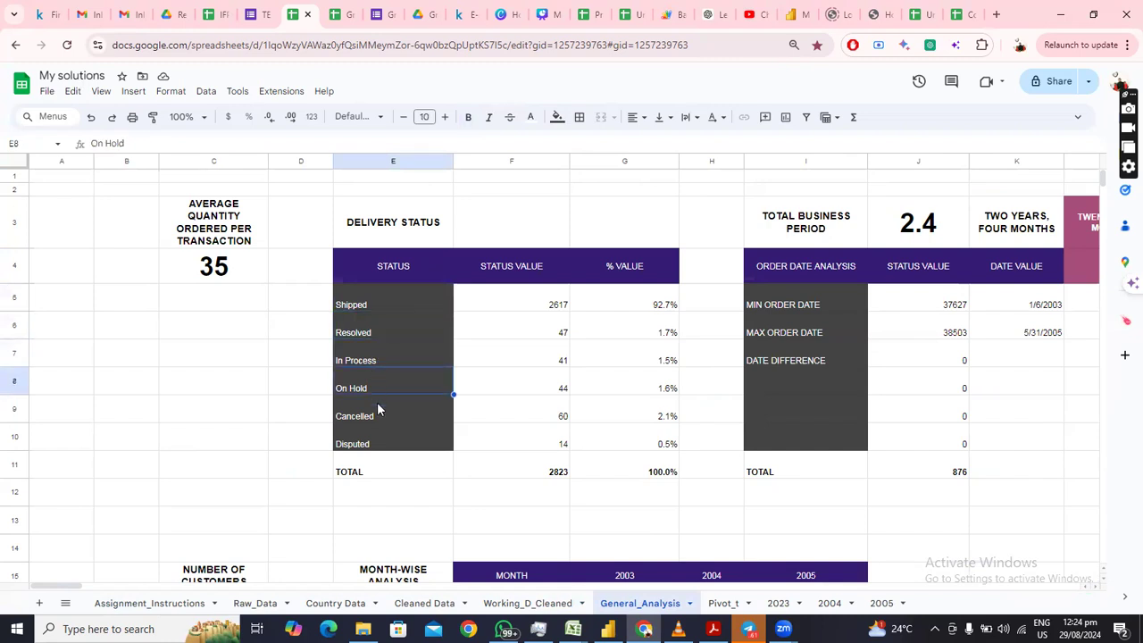
click(377, 409)
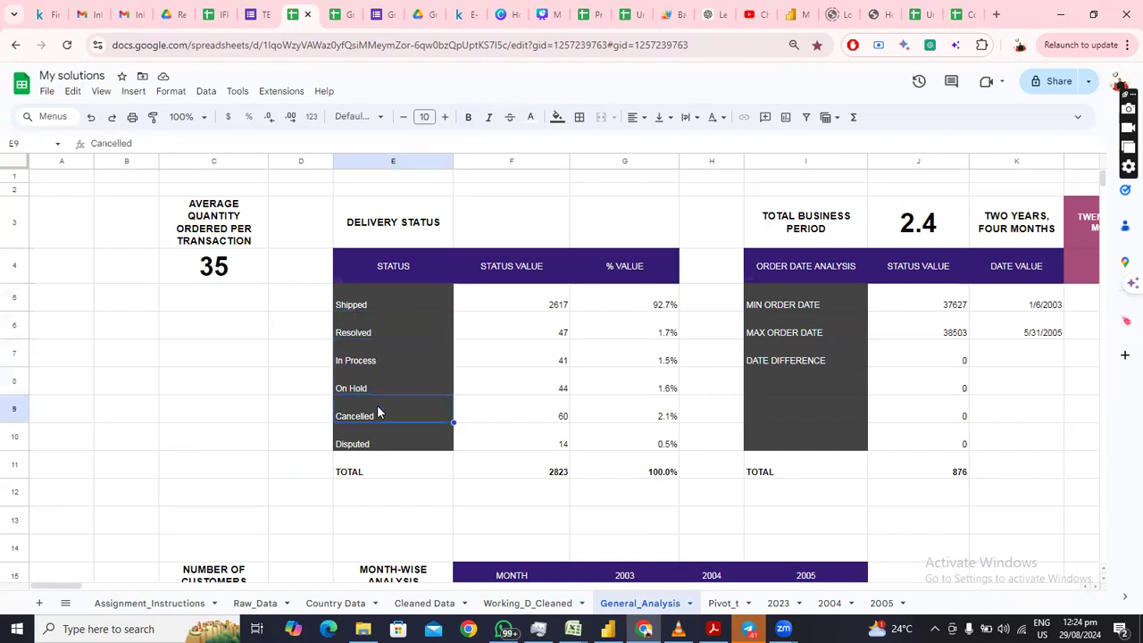
Inspect the COUNTIF formulas in the STATUS VALUE column and the SUM formula in the total cell F11
click(542, 305)
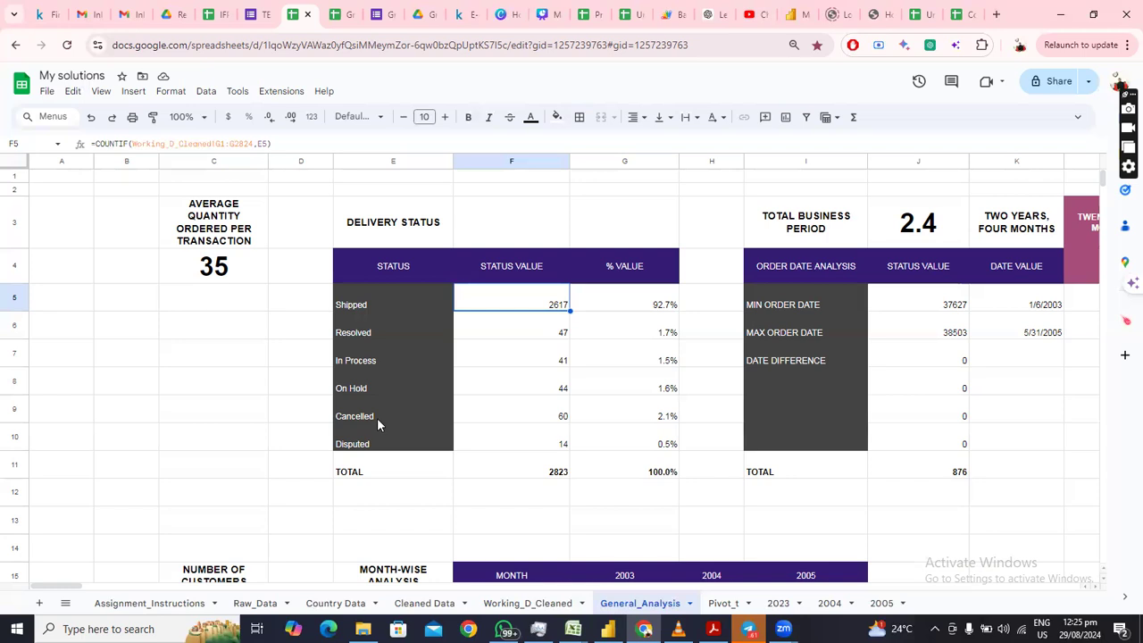
click(562, 420)
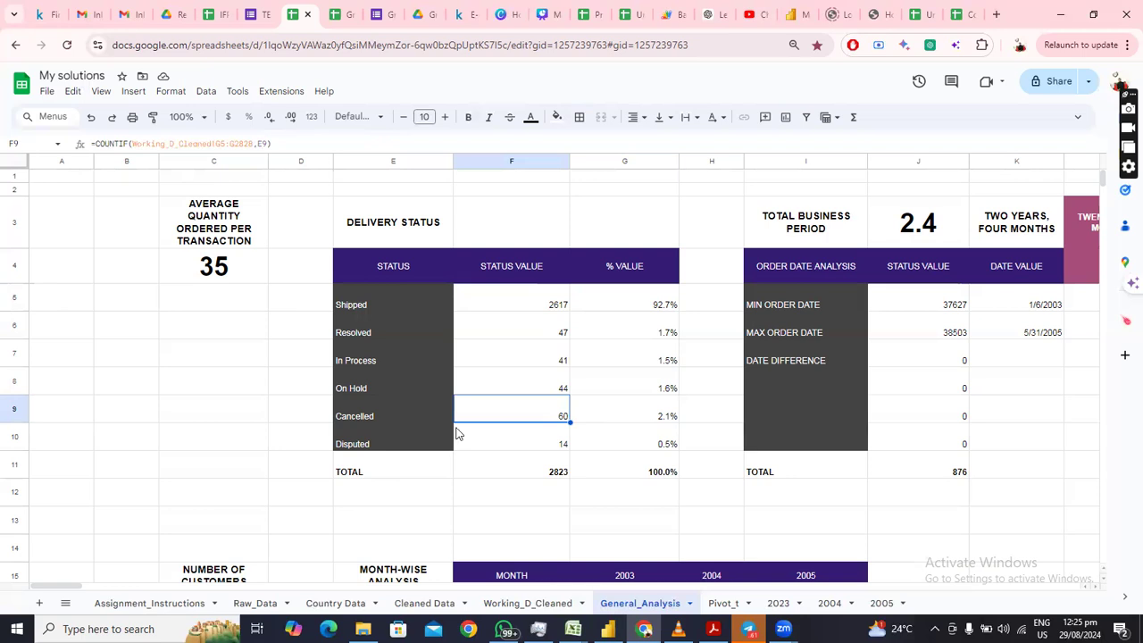
click(548, 302)
mouse_move(534, 448)
mouse_down()
mouse_move(539, 413)
mouse_move(547, 452)
mouse_up()
click(554, 476)
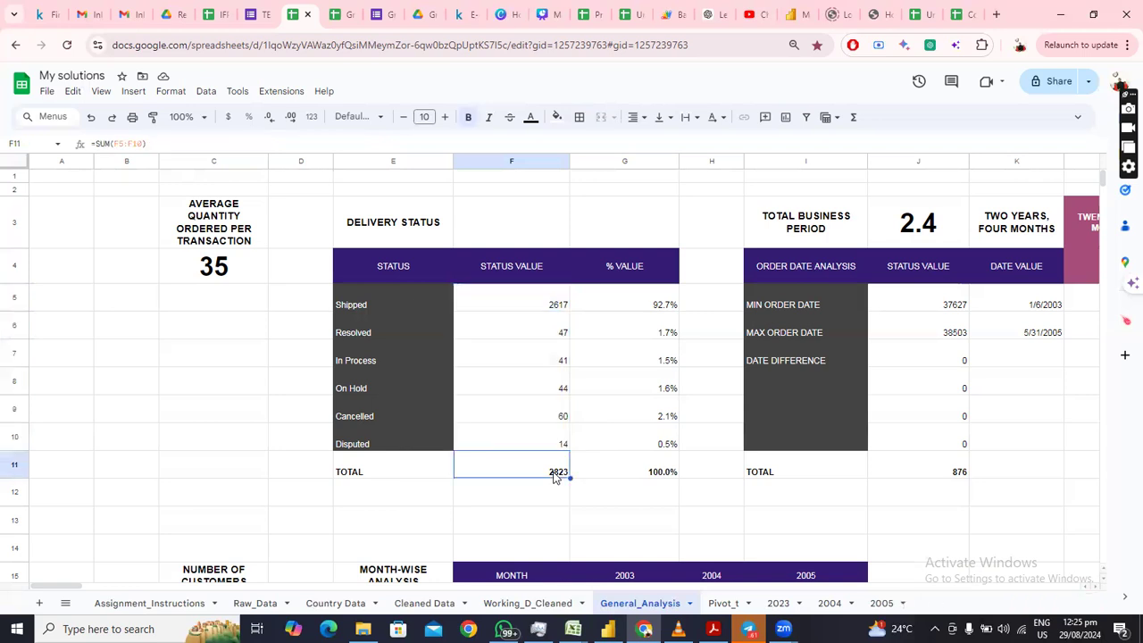
Trace the Shipped percentage formula in G5 to the status counts in F5:F10 and the total in F11
click(658, 311)
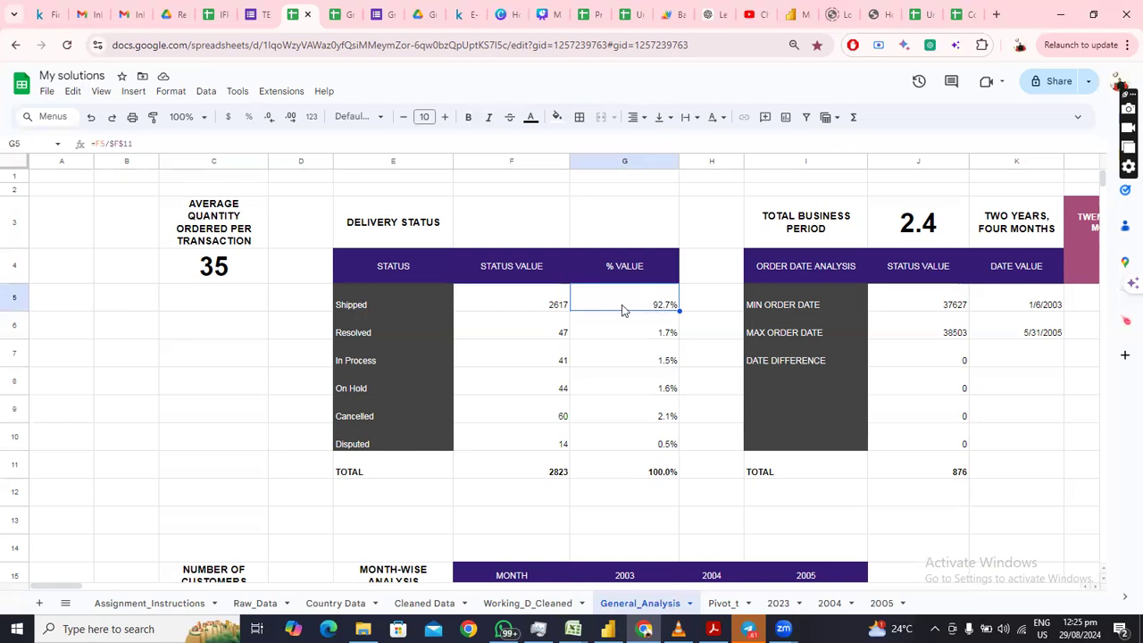
drag(541, 305, 538, 444)
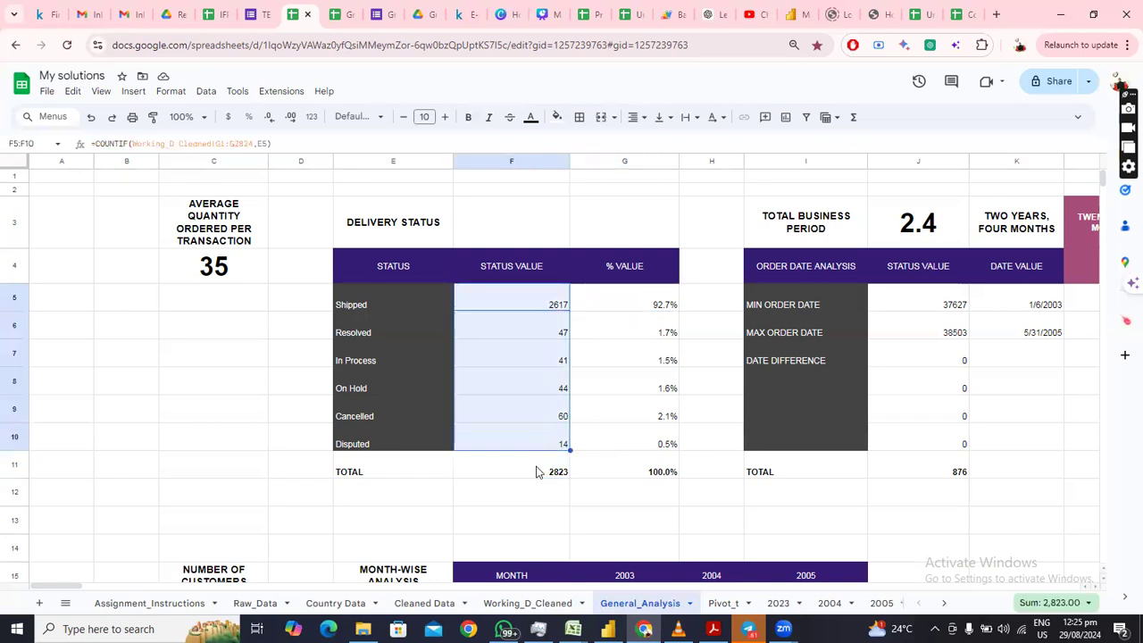
click(536, 471)
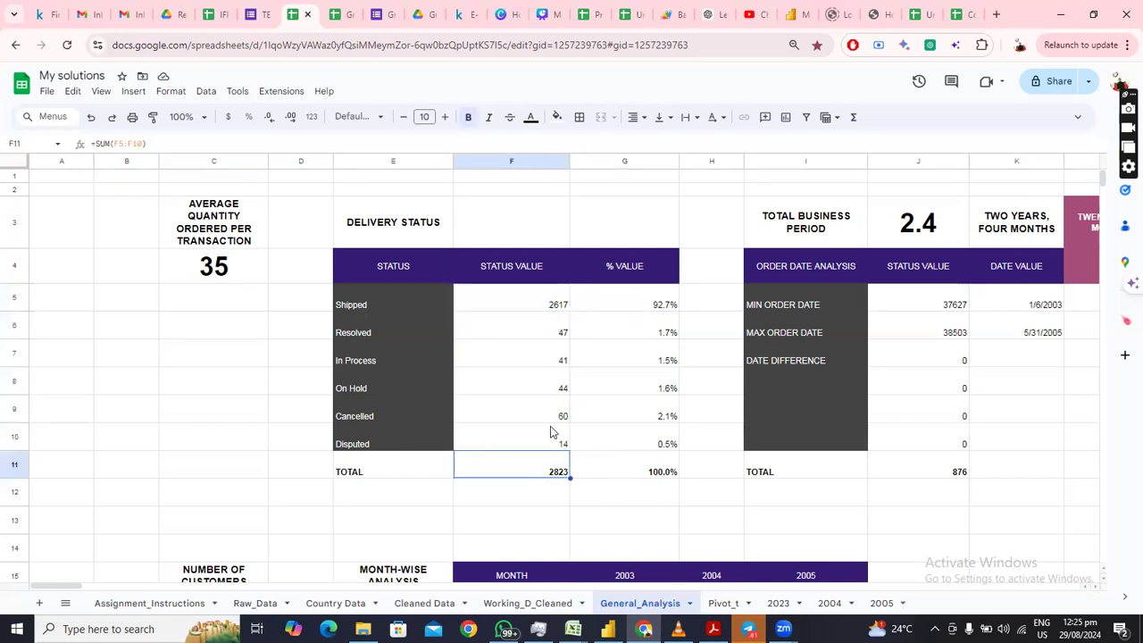
click(550, 306)
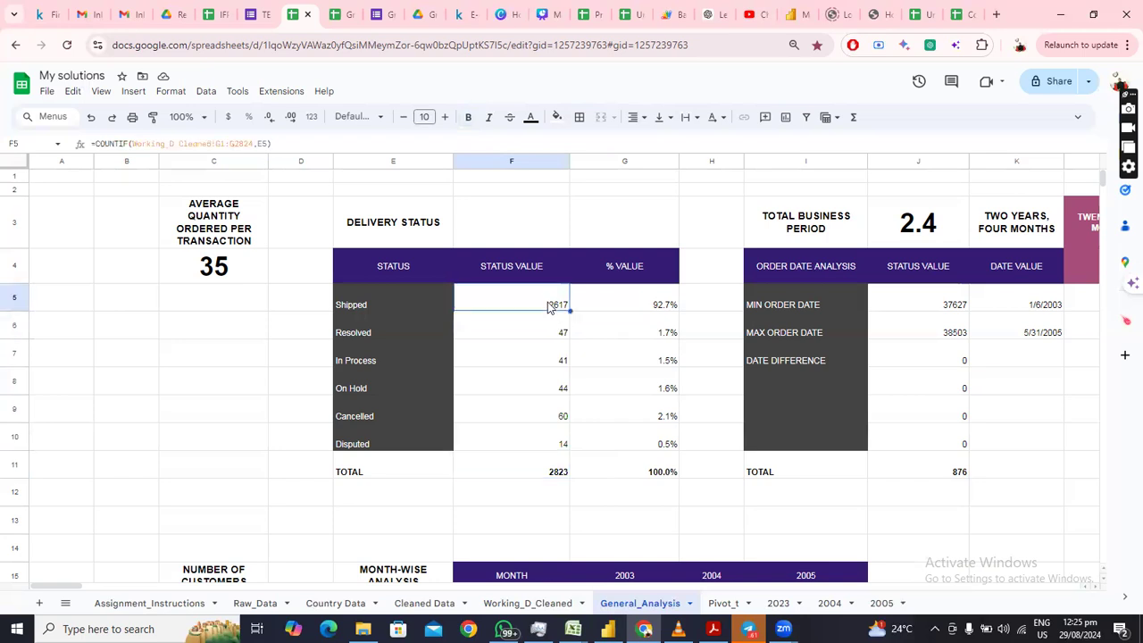
click(536, 473)
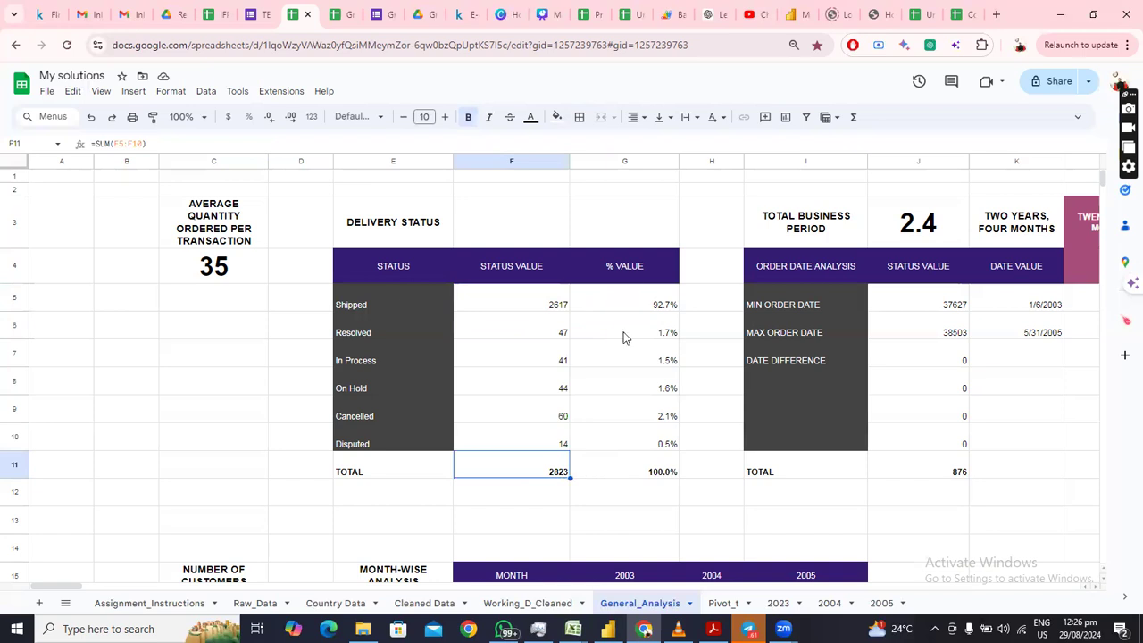
click(640, 300)
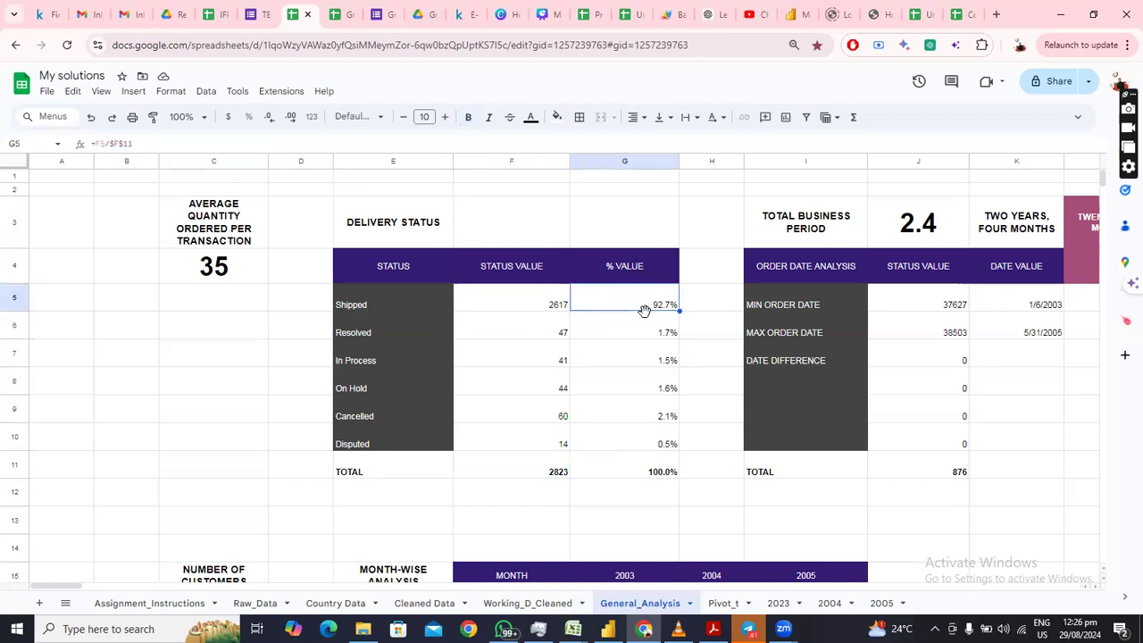
Compare the Resolved count in F6 with its percentage formula in G6, and select the percentages in G5:G10
click(558, 338)
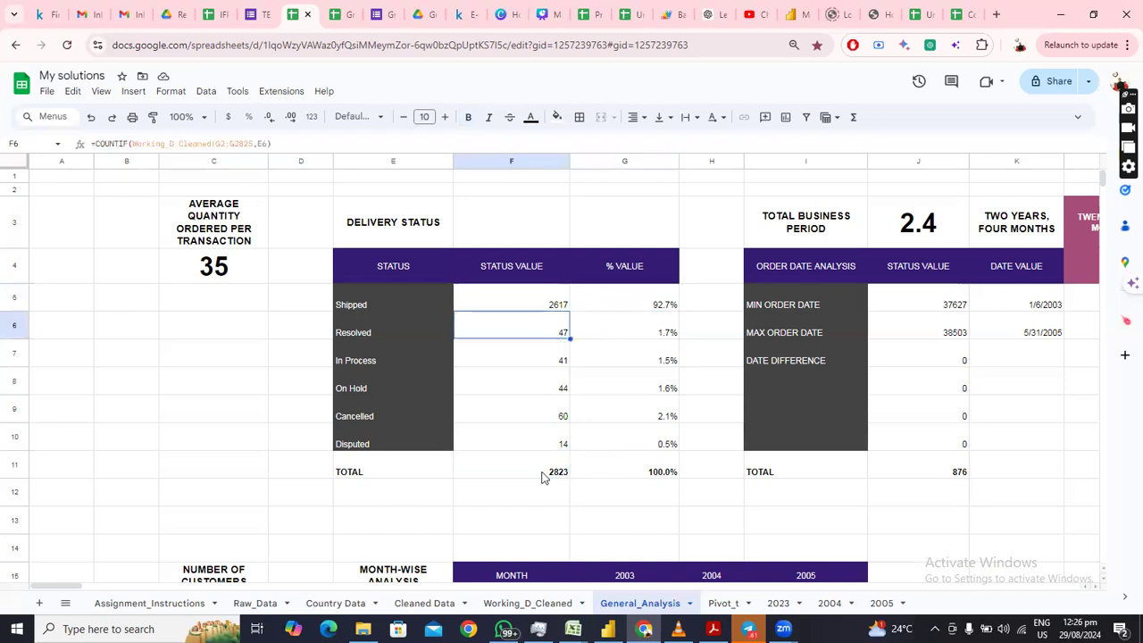
click(668, 332)
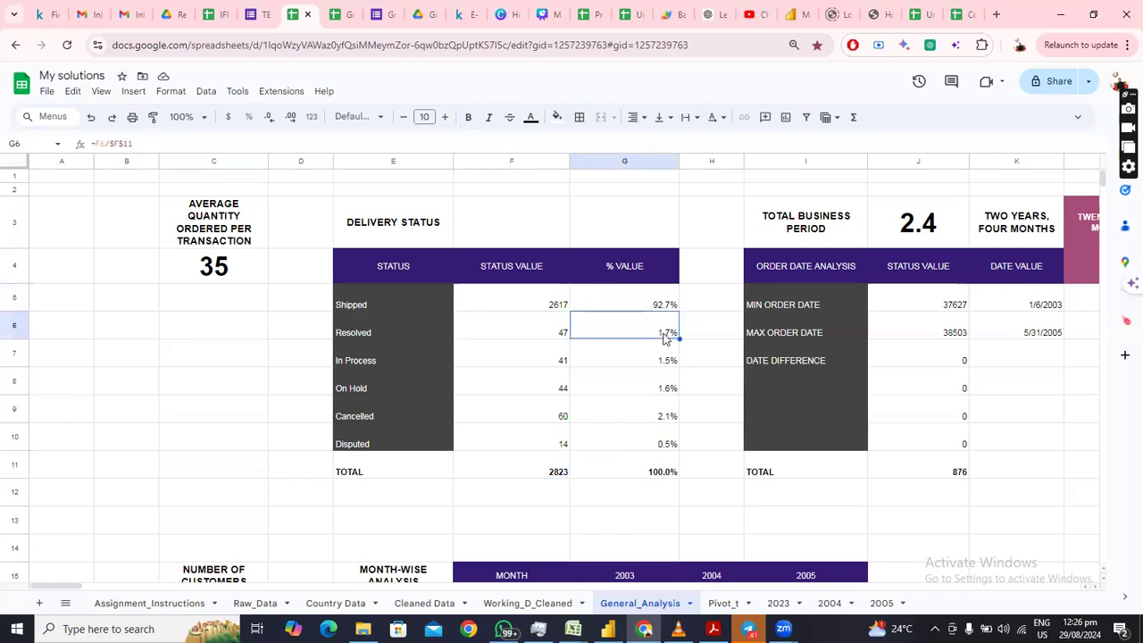
click(557, 368)
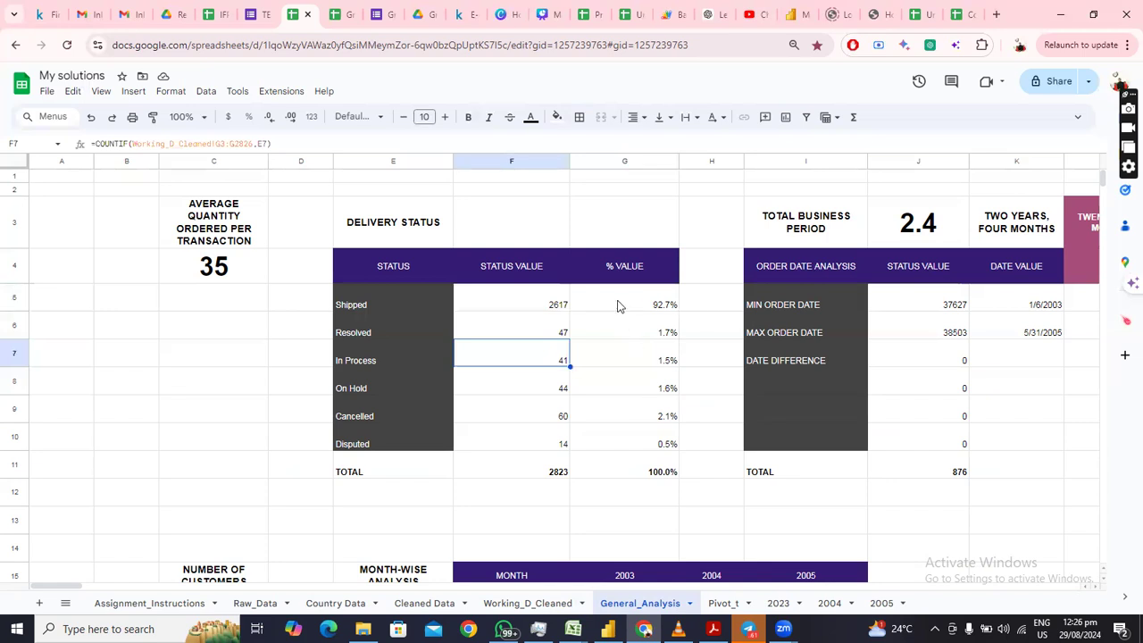
drag(623, 305, 643, 419)
drag(638, 475, 643, 451)
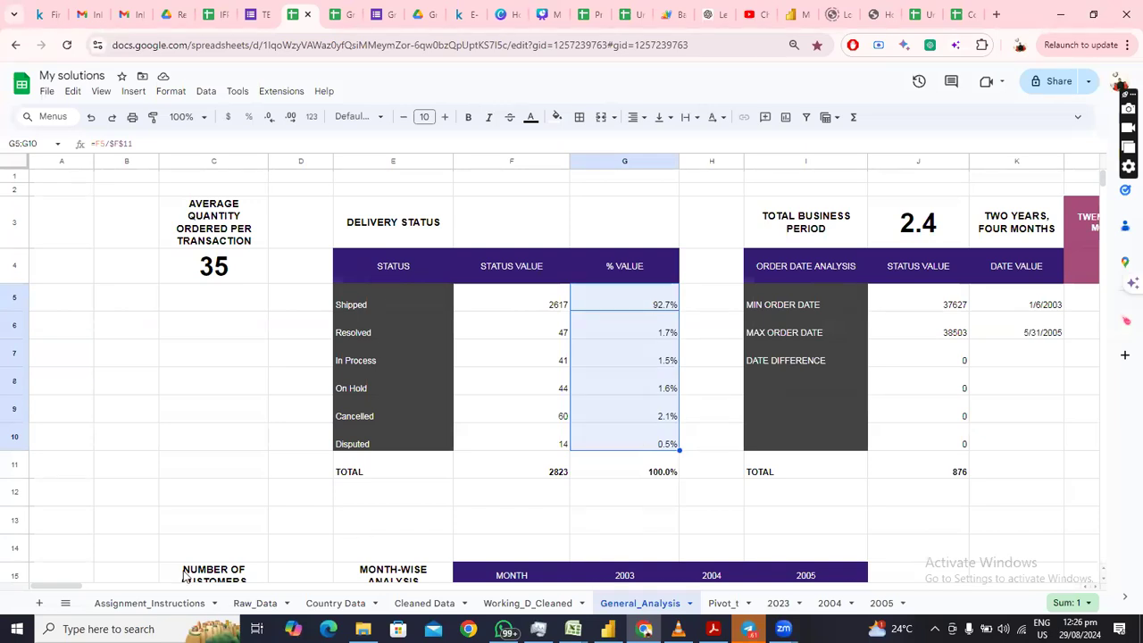
Review questions 3 to 14 on the Assignment_Instructions sheet, selecting B13:B24, and return to General_Analysis
click(140, 604)
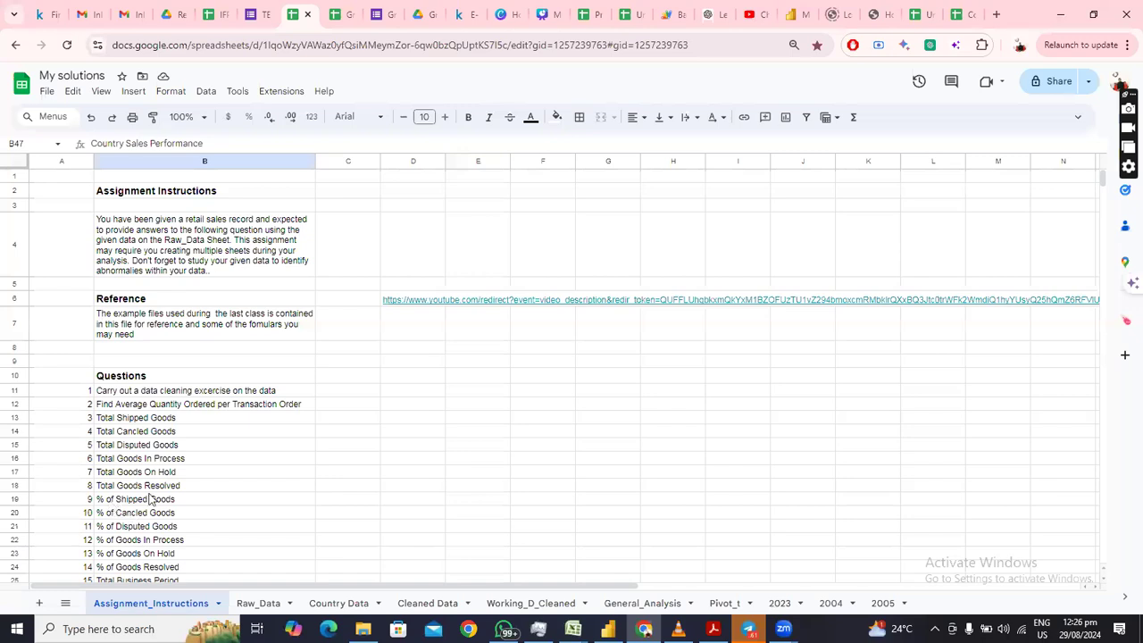
click(113, 417)
drag(113, 503, 132, 405)
scroll(147, 429, down, 3)
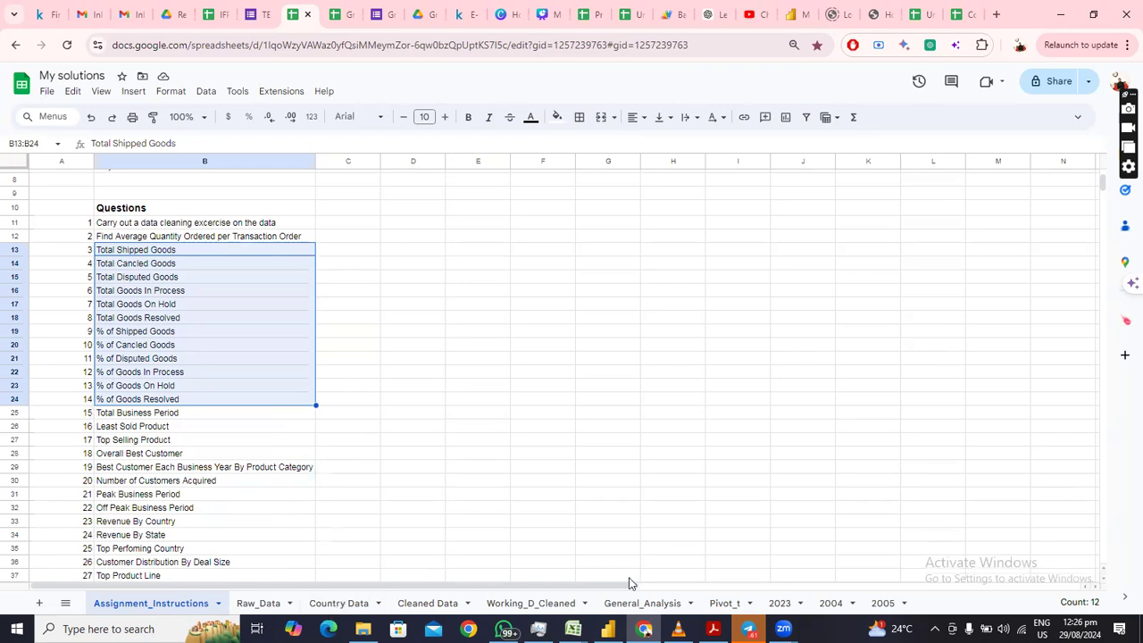
click(663, 604)
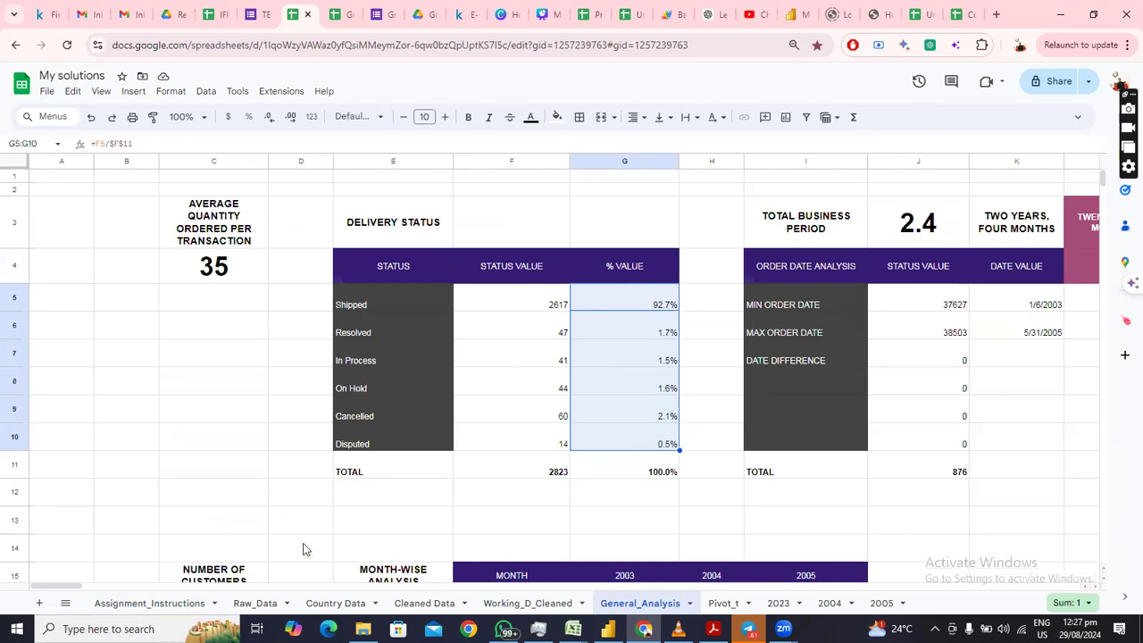
Inspect the MIN and MAX order date formulas in the order date analysis table and the difference formula in J11
drag(71, 591, 102, 592)
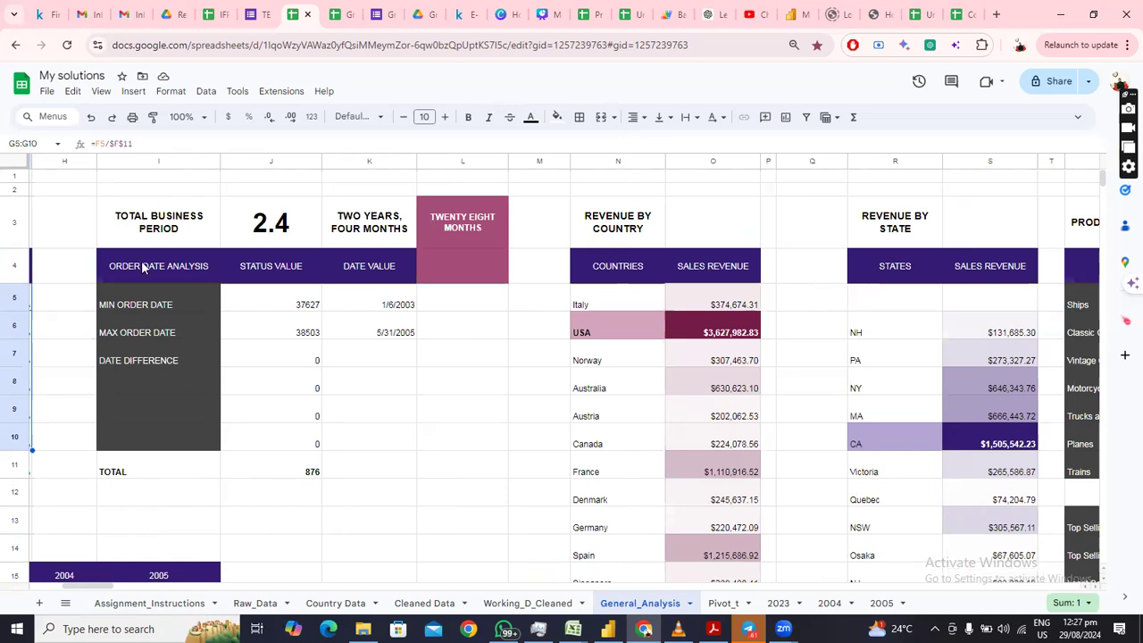
click(129, 304)
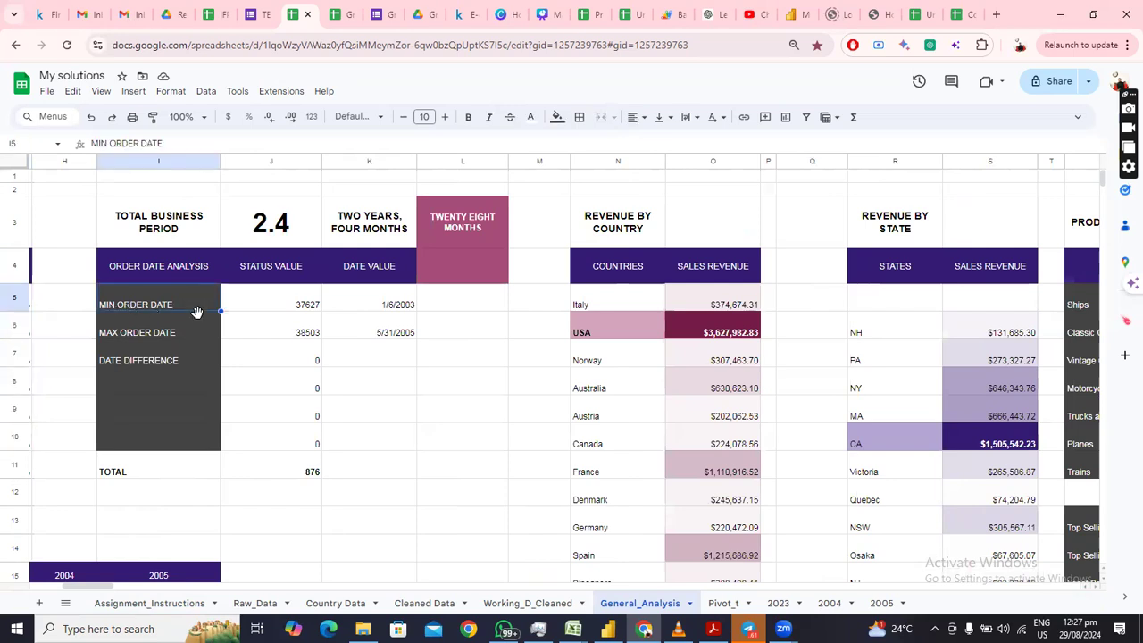
click(107, 334)
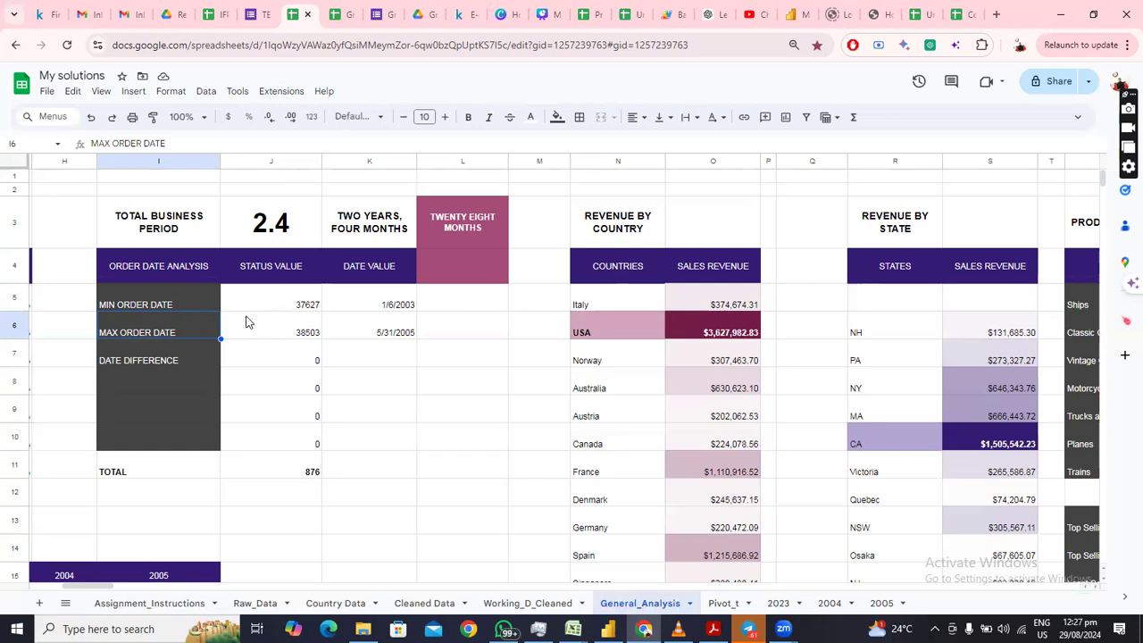
click(291, 304)
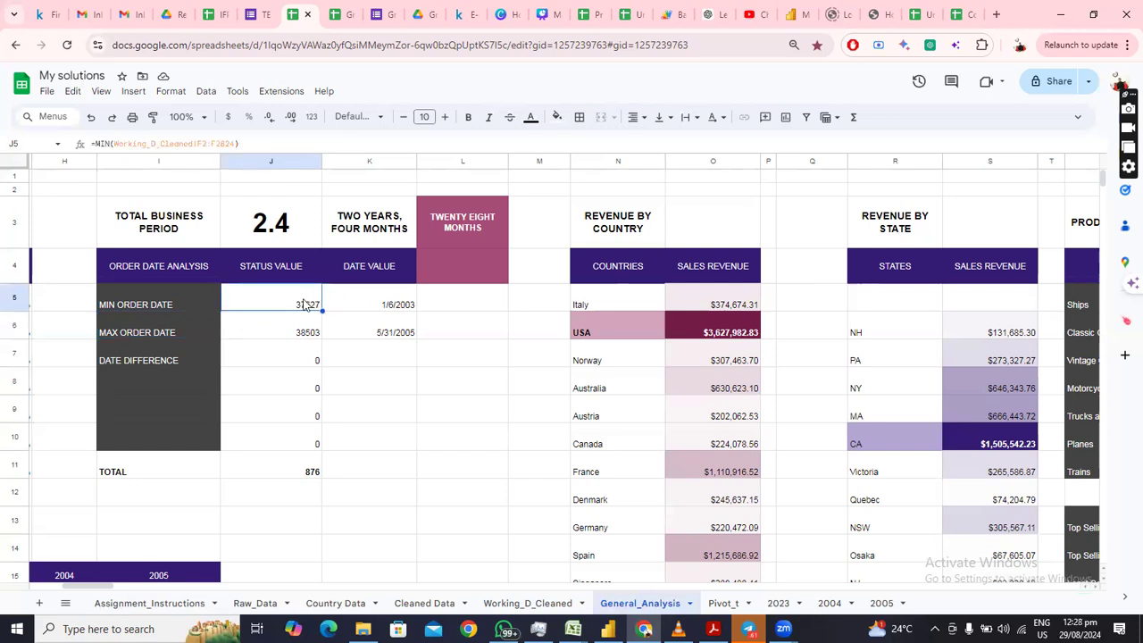
click(388, 311)
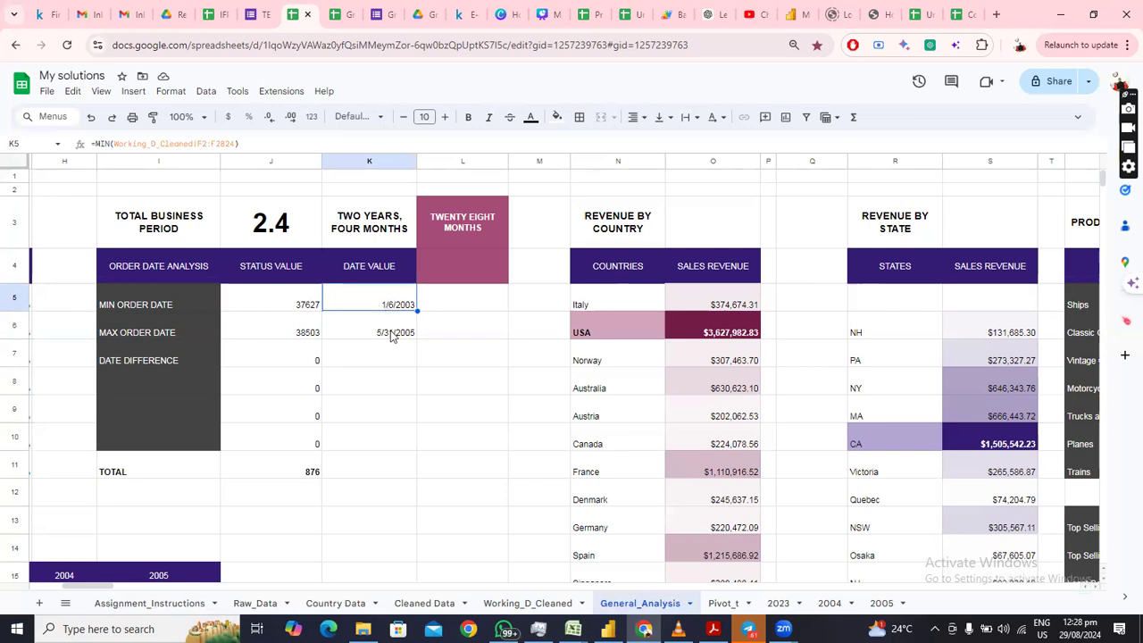
click(393, 335)
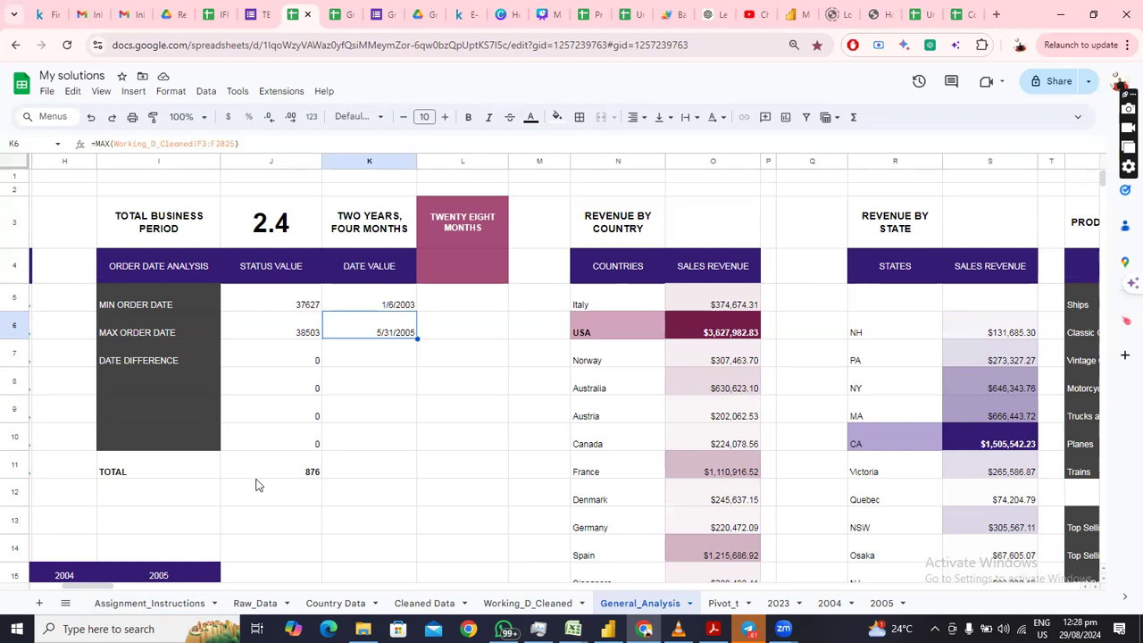
click(302, 474)
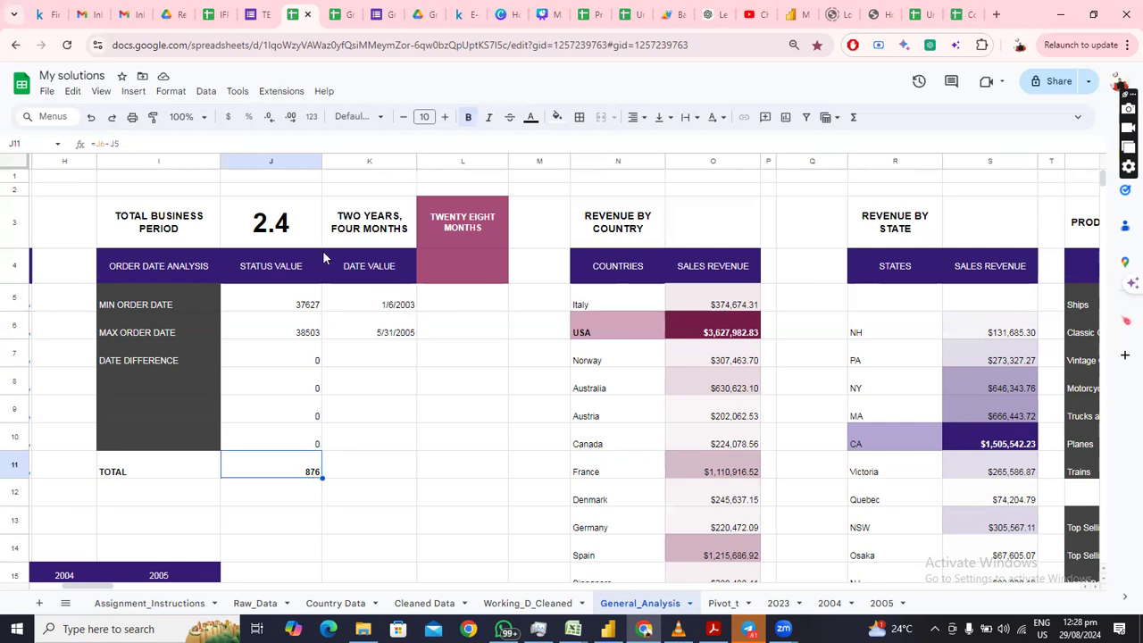
Inspect the total business period formula in J3 and its written equivalents in years and months in K3 and L3
click(286, 234)
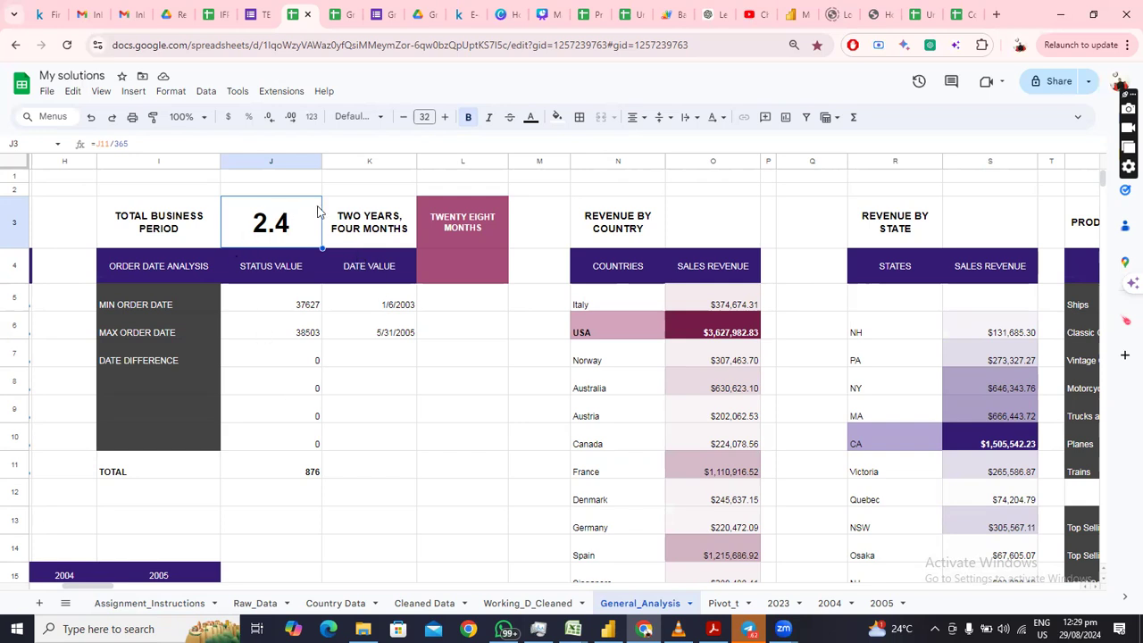
click(373, 223)
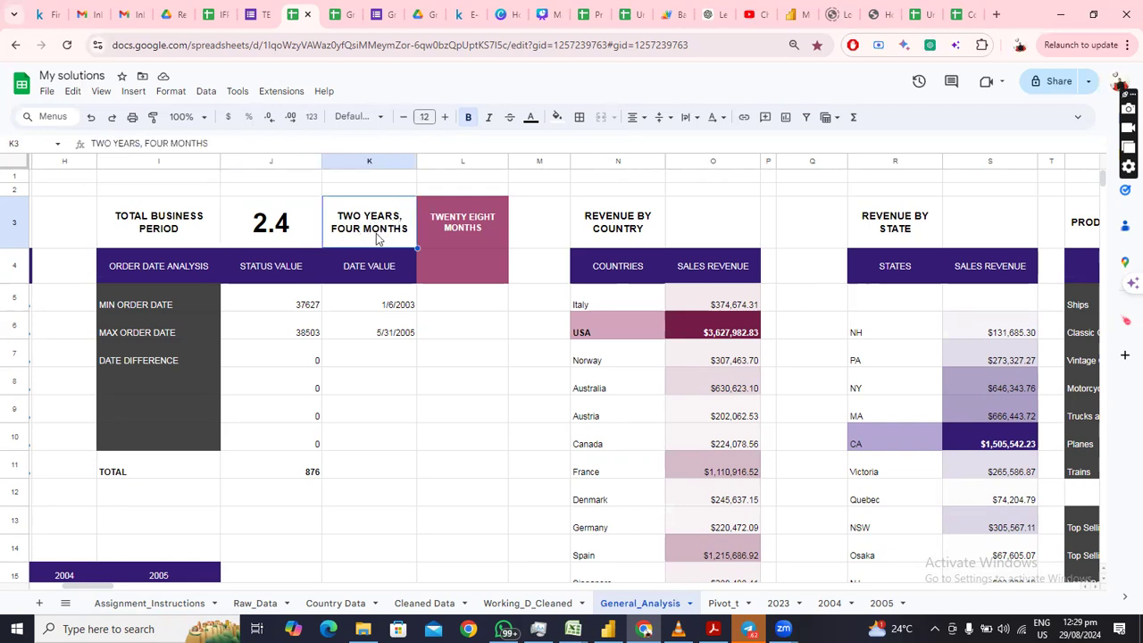
click(466, 228)
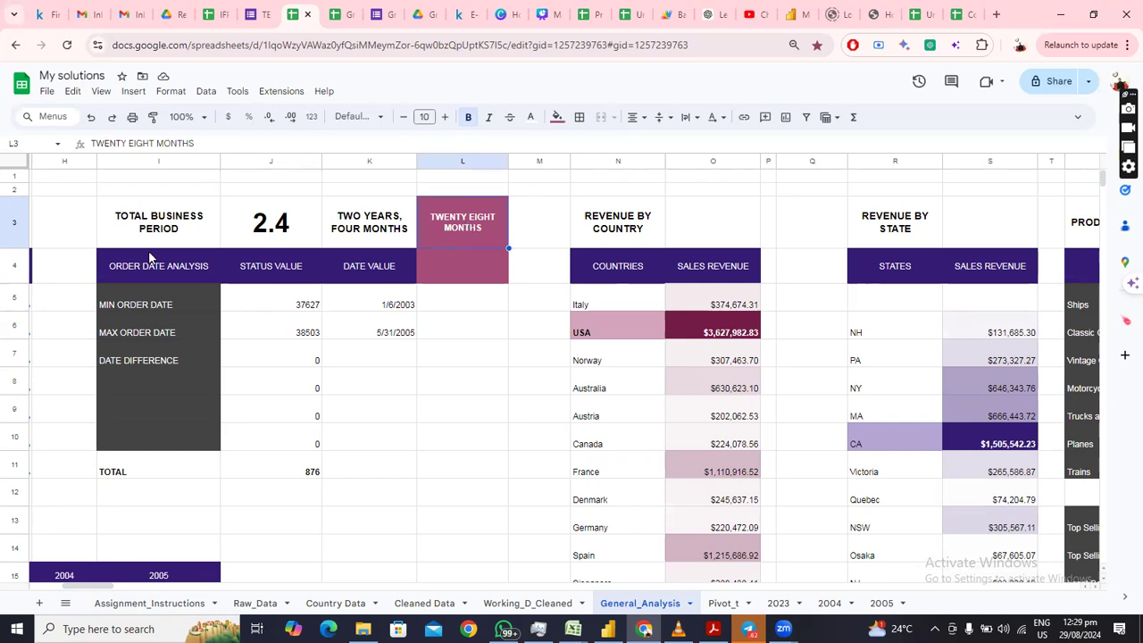
drag(154, 220, 410, 300)
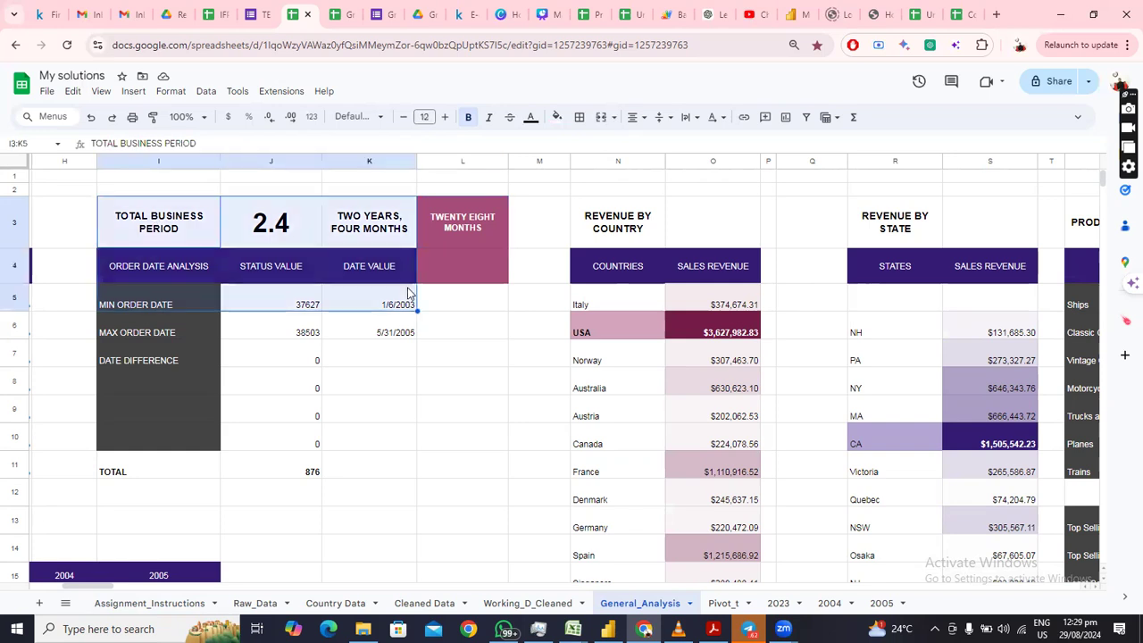
click(527, 237)
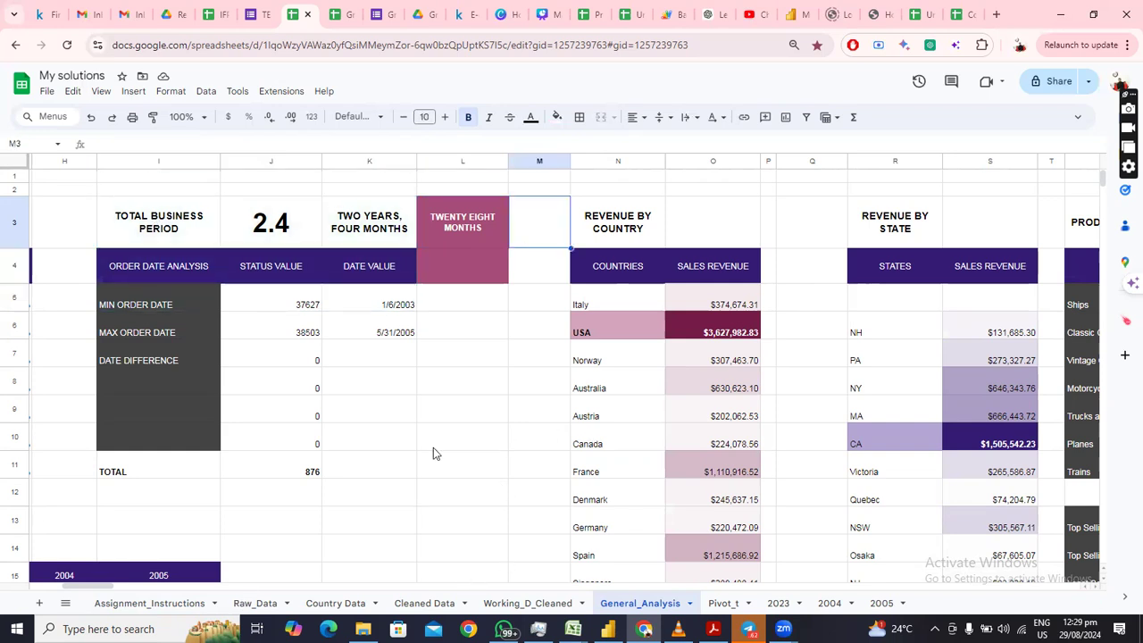
Check the questions following Total Business Period on the Assignment_Instructions sheet and return to General_Analysis
click(186, 603)
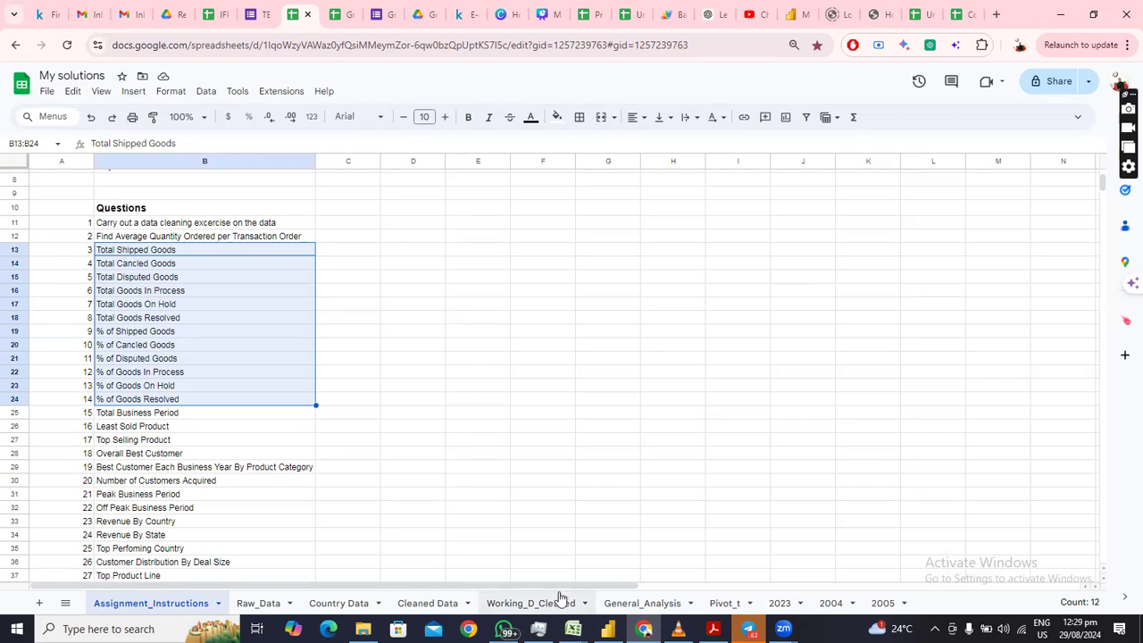
click(635, 604)
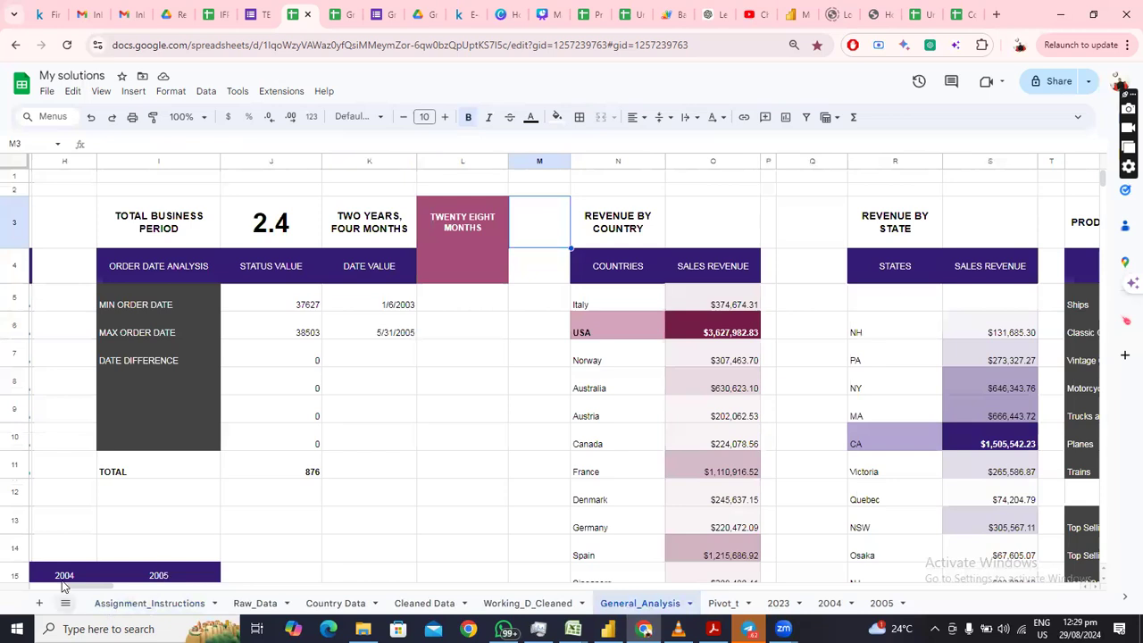
Inspect the UNIQUE product lines formula in U5 and the sales revenue SUMIF formulas for Ships, Trains and Classic Cars in the product performance table
drag(76, 586, 130, 603)
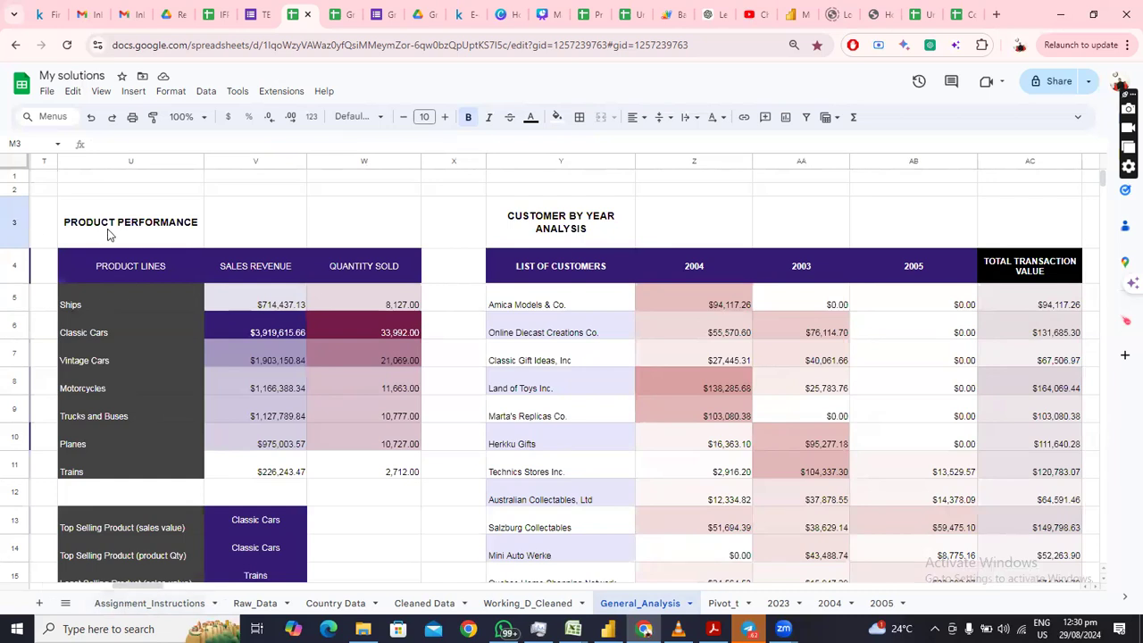
click(81, 307)
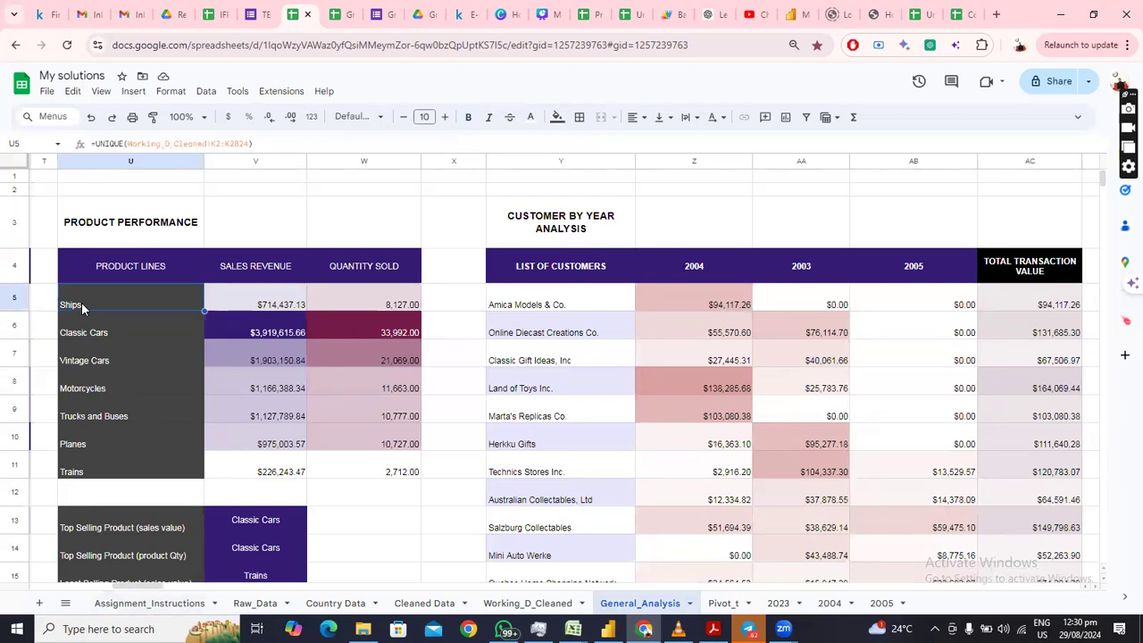
click(271, 305)
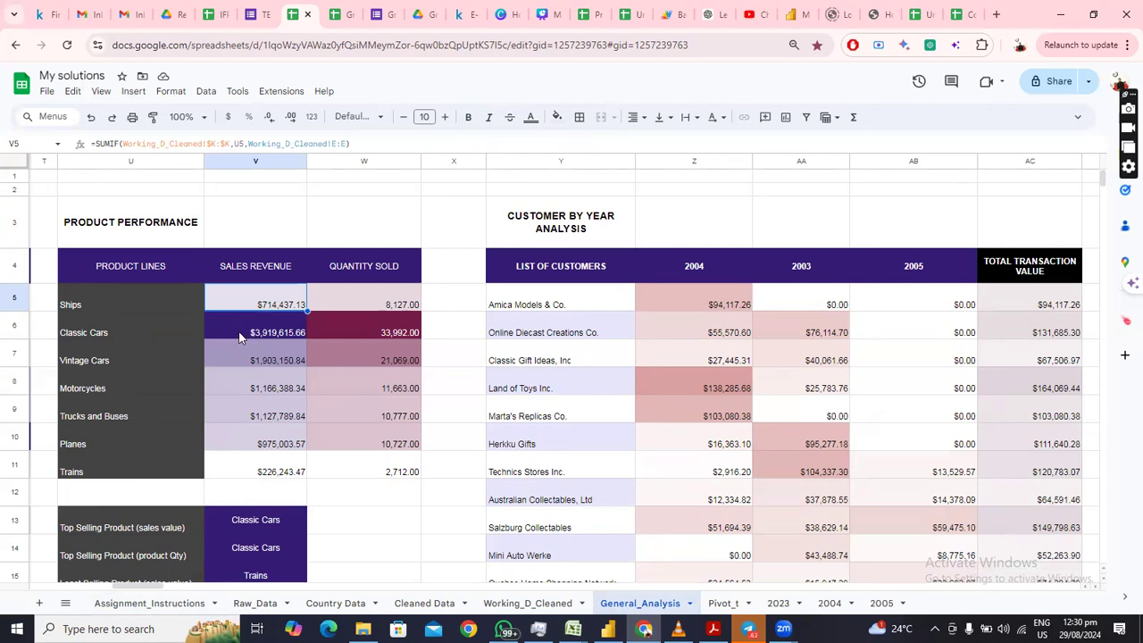
click(234, 470)
shift+click(359, 474)
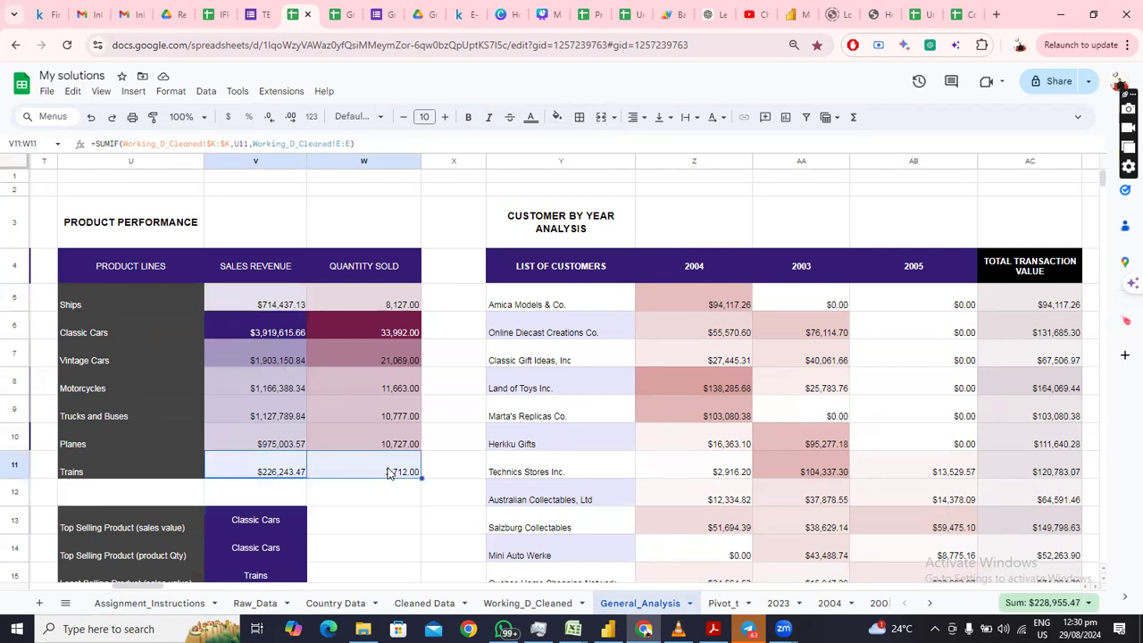
click(276, 337)
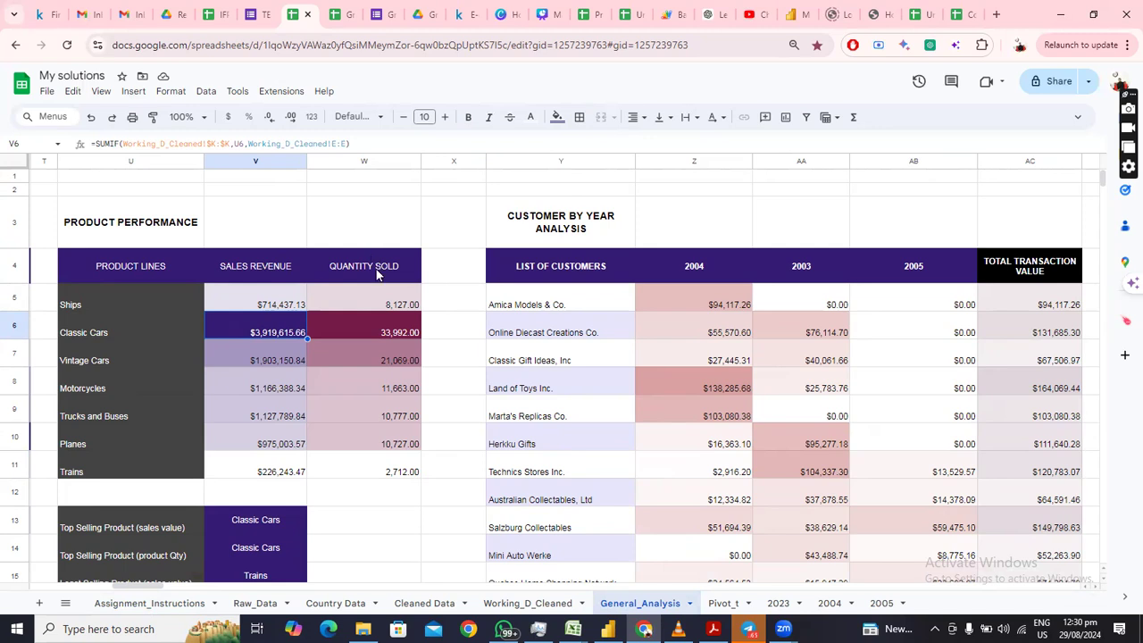
Inspect the quantity sold SUMIF formulas in W6 and W5, and compare sales revenue and quantity for Classic Cars and Trains
click(401, 332)
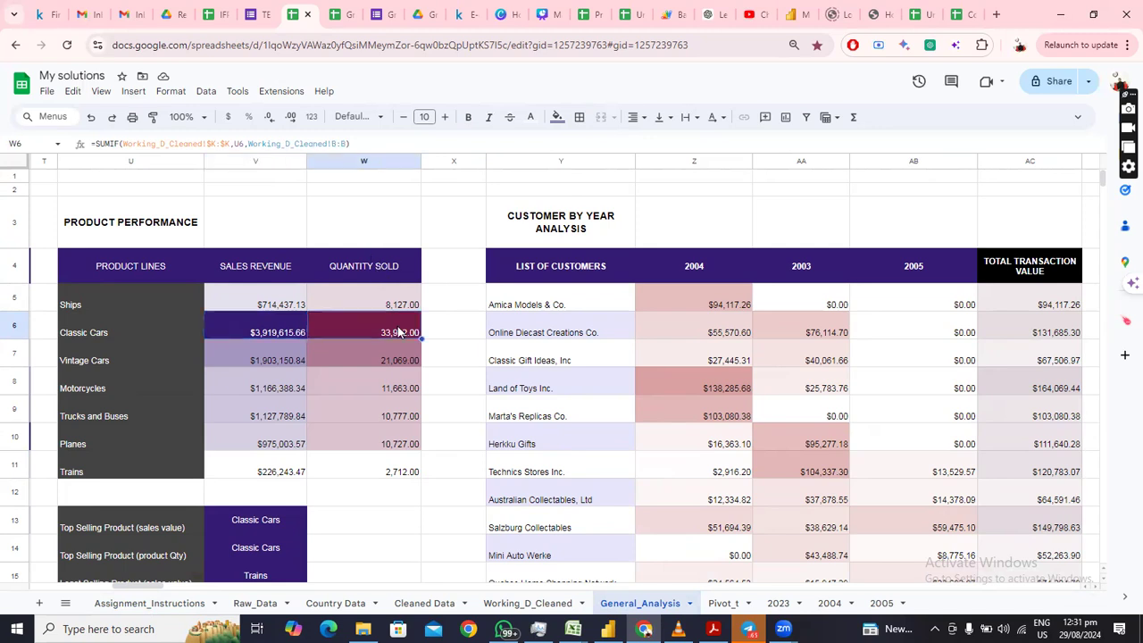
click(376, 283)
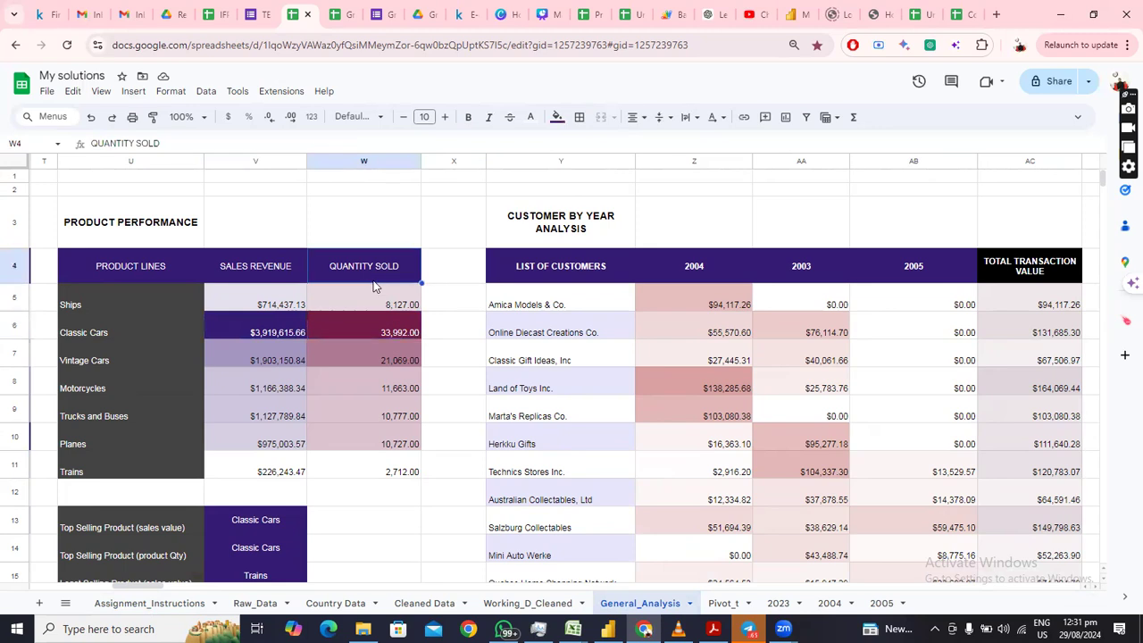
click(383, 304)
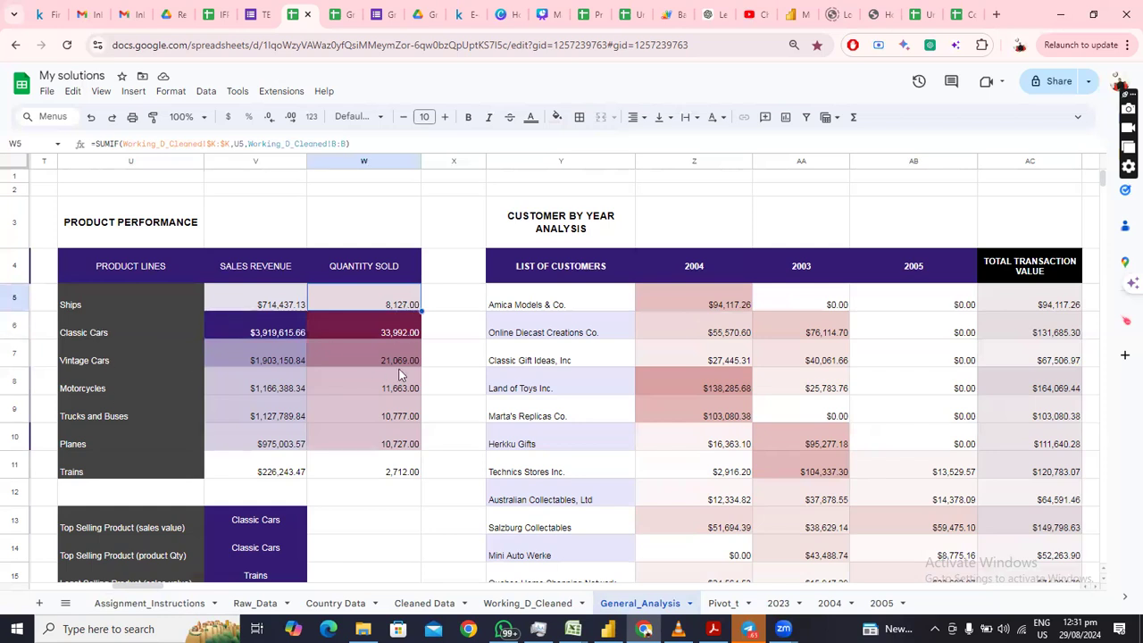
click(263, 333)
click(364, 329)
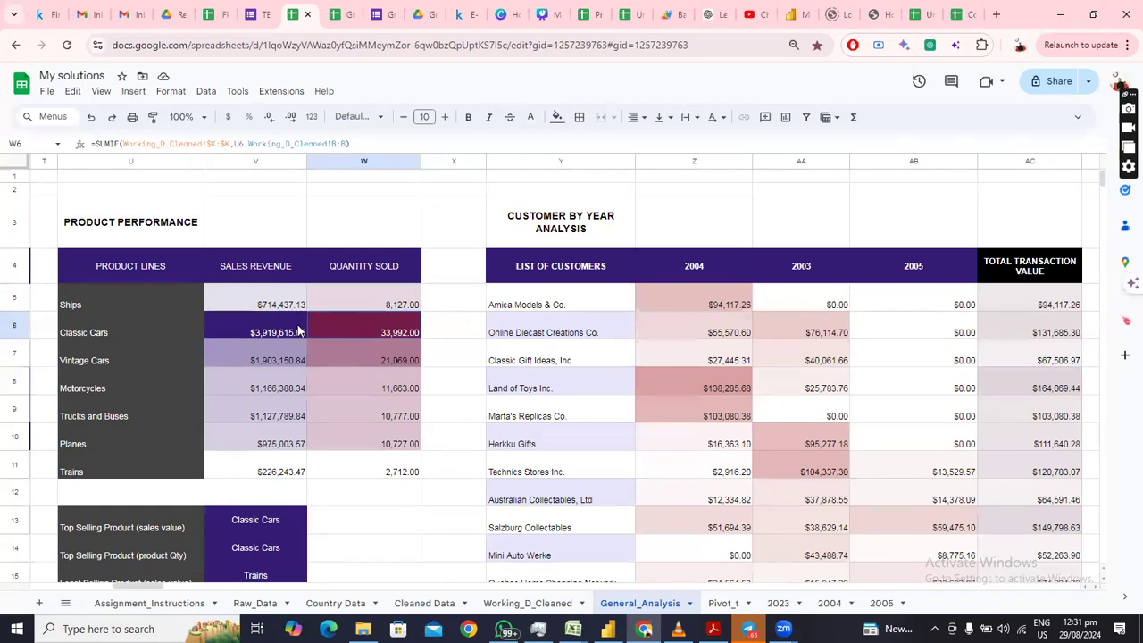
click(369, 473)
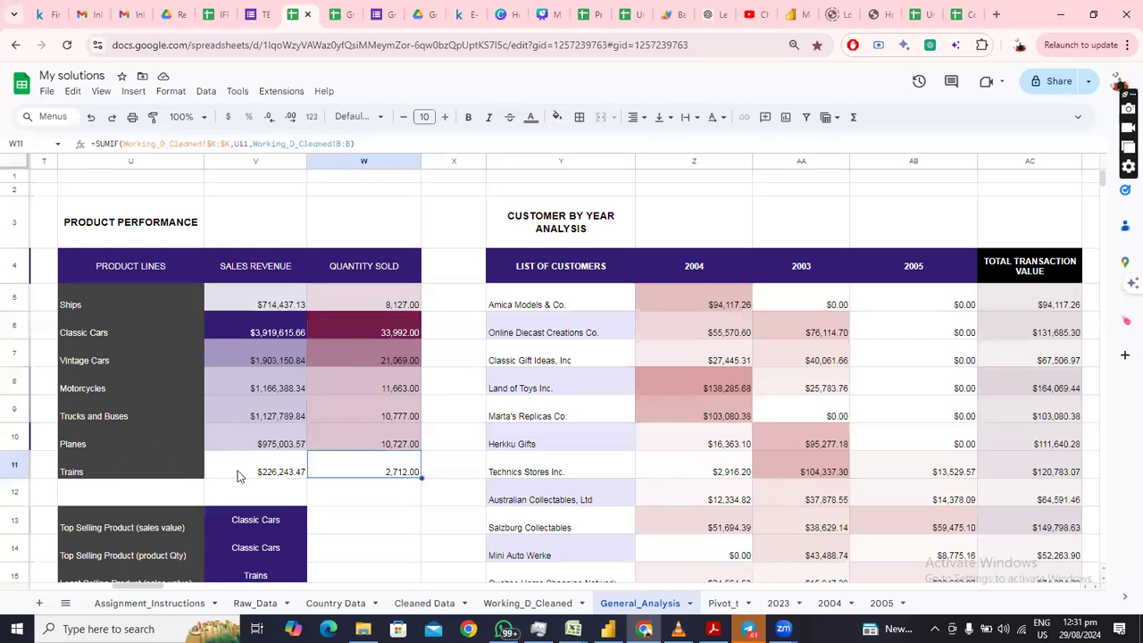
click(266, 474)
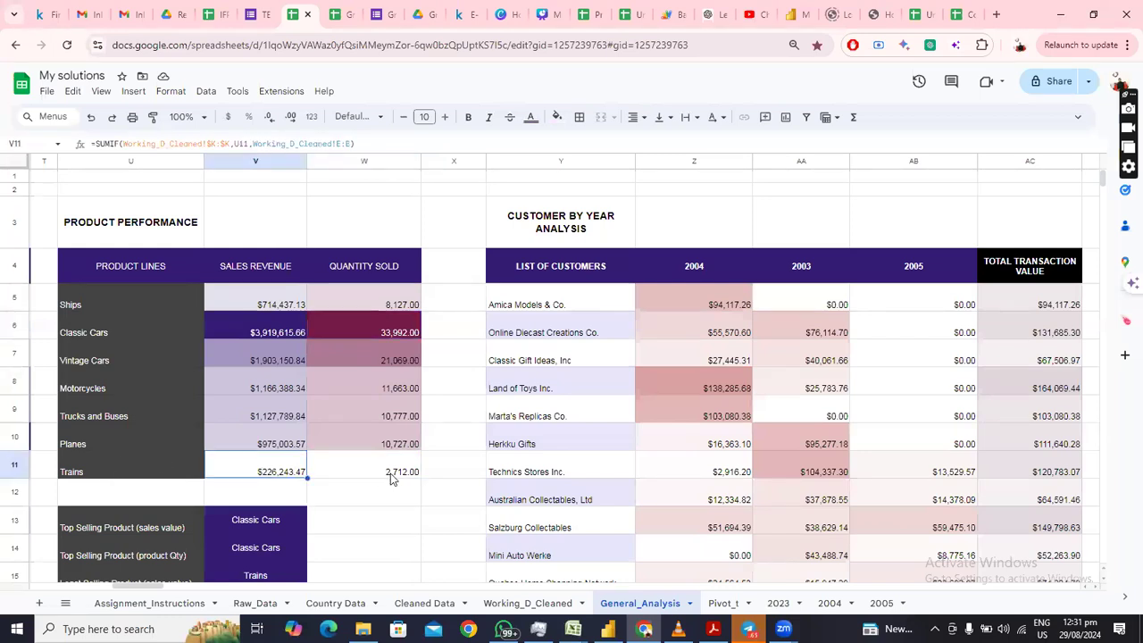
Check the best customer questions on Assignment_Instructions, and examine the 2004, 2003 and 2005 year headers of the customer by year analysis on General_Analysis
click(152, 606)
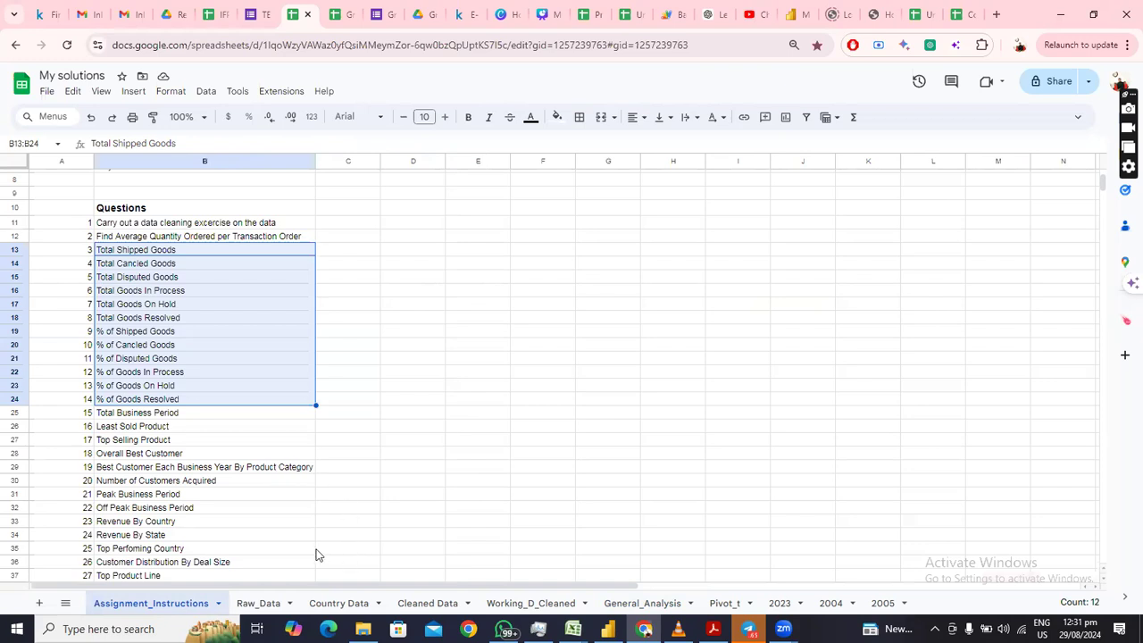
click(641, 604)
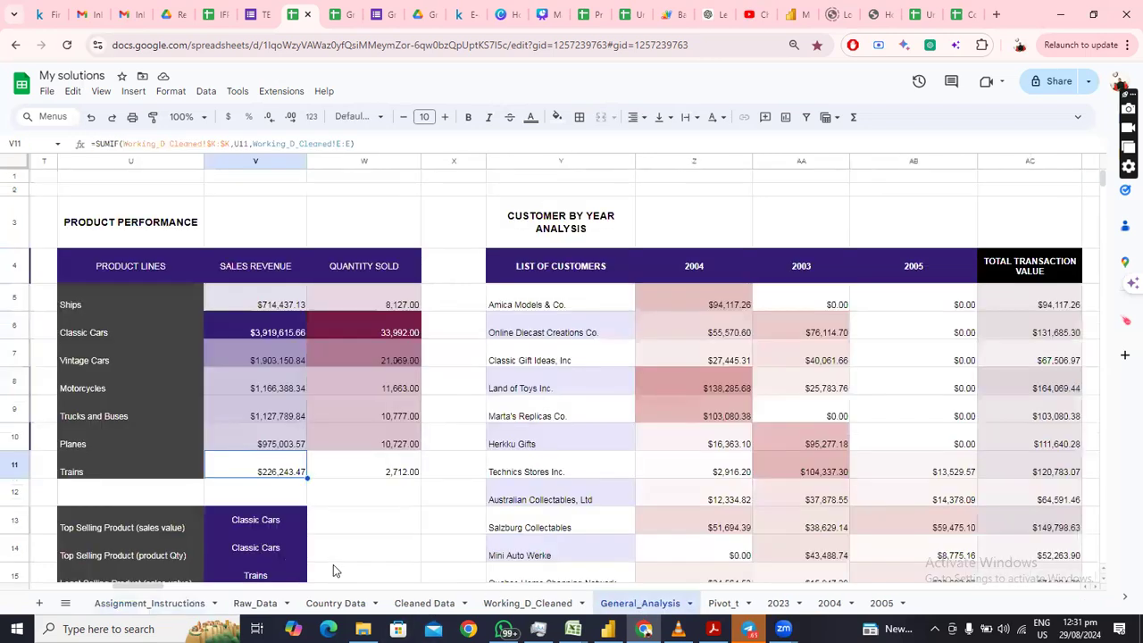
drag(138, 592, 149, 591)
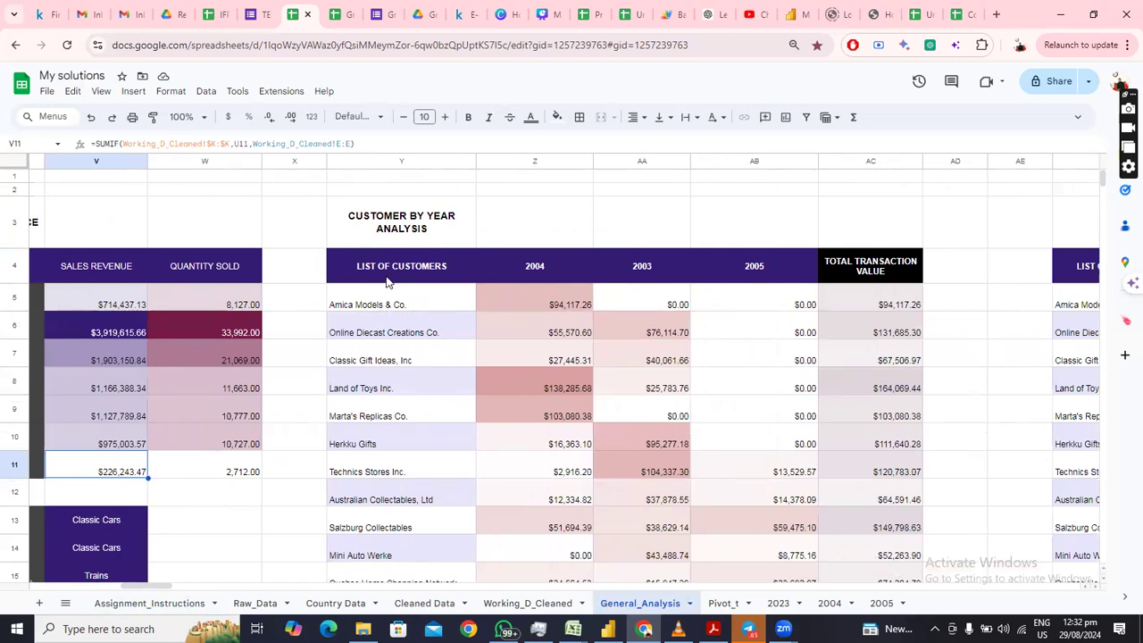
click(544, 269)
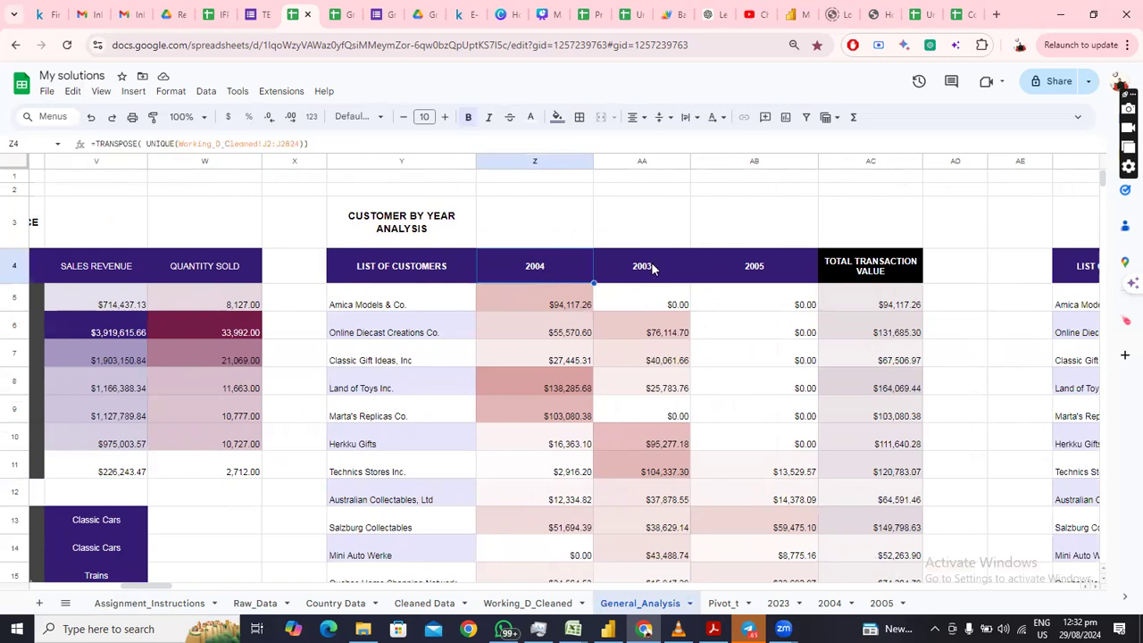
click(652, 268)
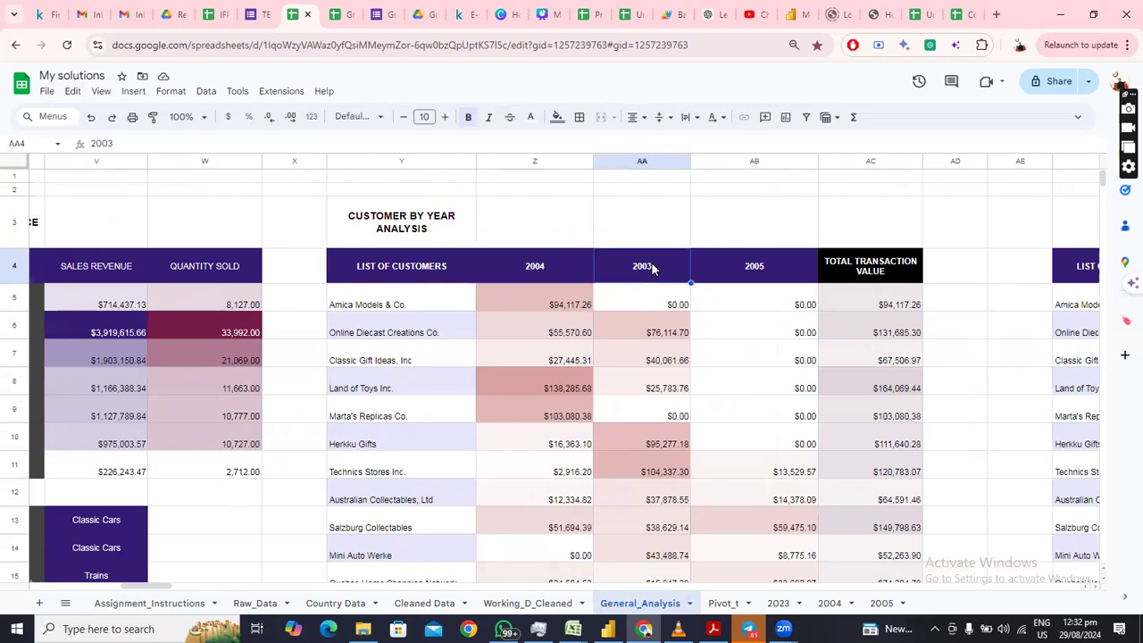
click(768, 280)
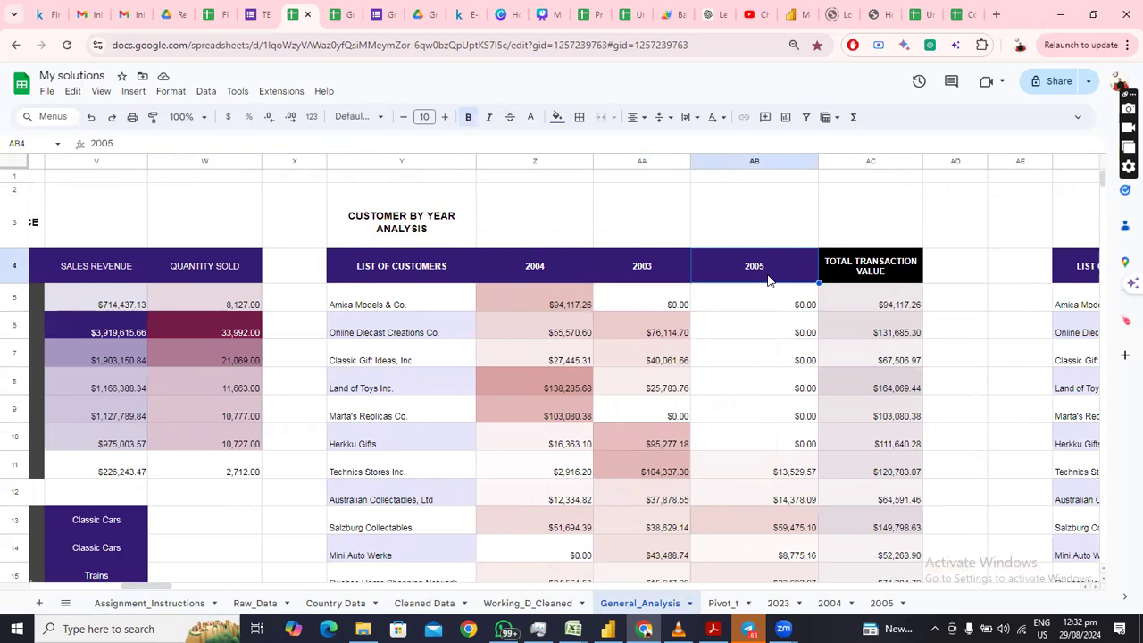
scroll(768, 280, down, 5)
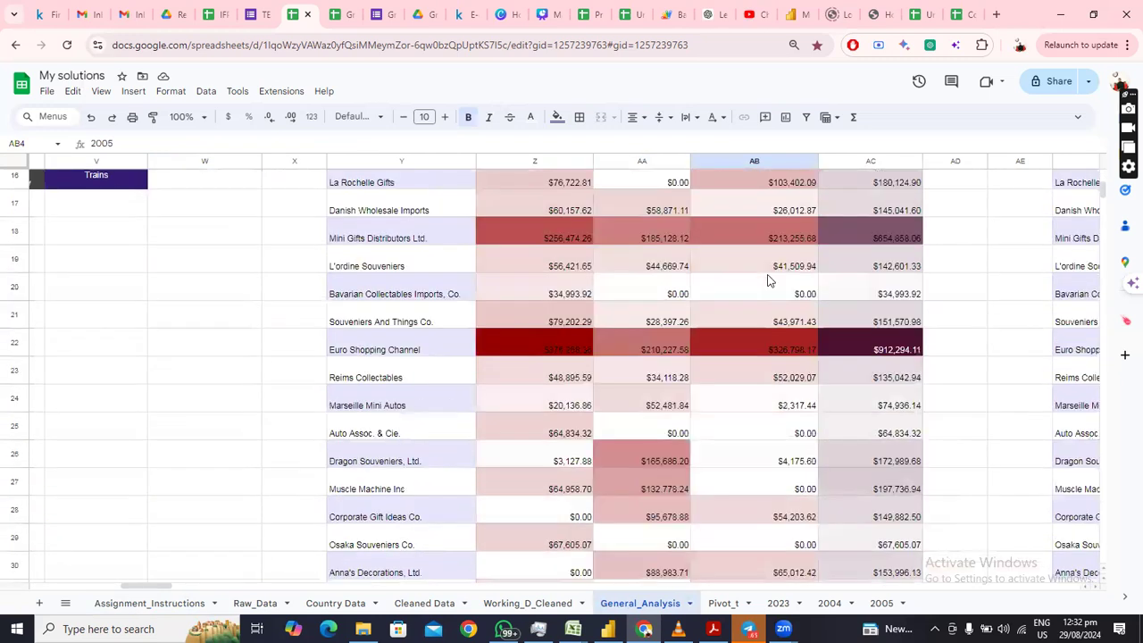
scroll(768, 280, up, 3)
scroll(436, 277, up, 2)
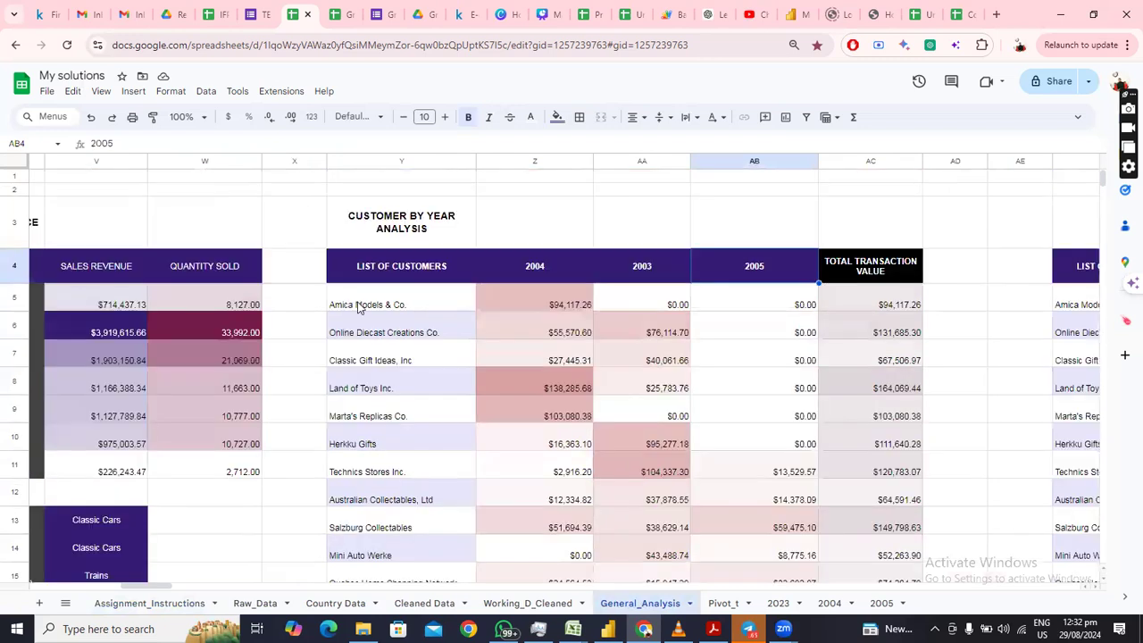
Recheck the questions on Assignment_Instructions and look through the customer list and its yearly revenues on General_Analysis
click(131, 604)
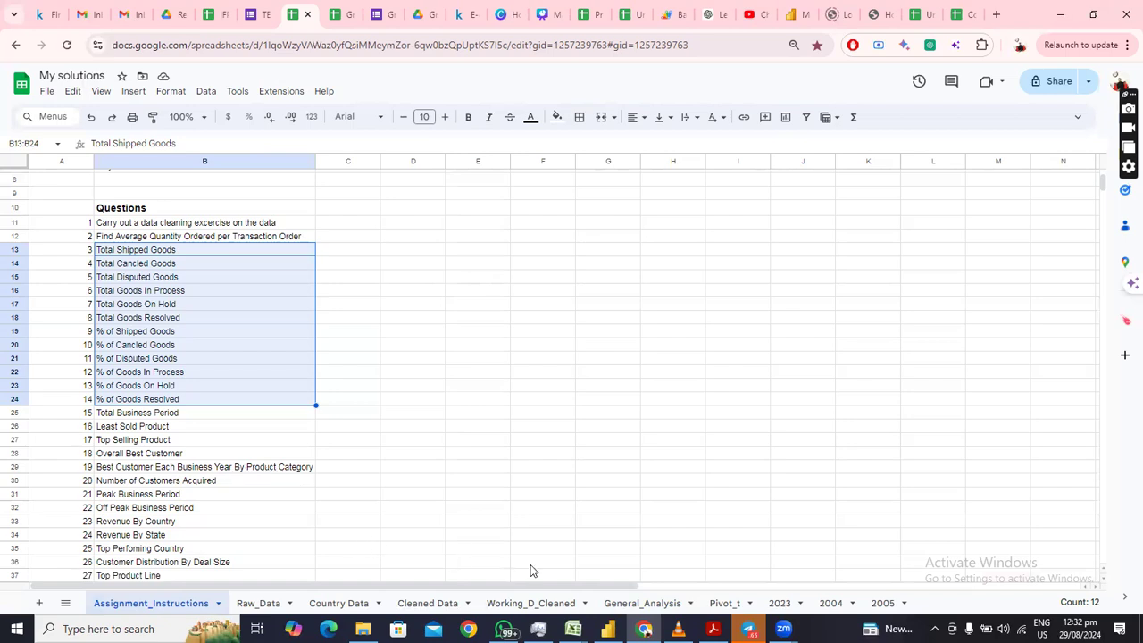
click(643, 605)
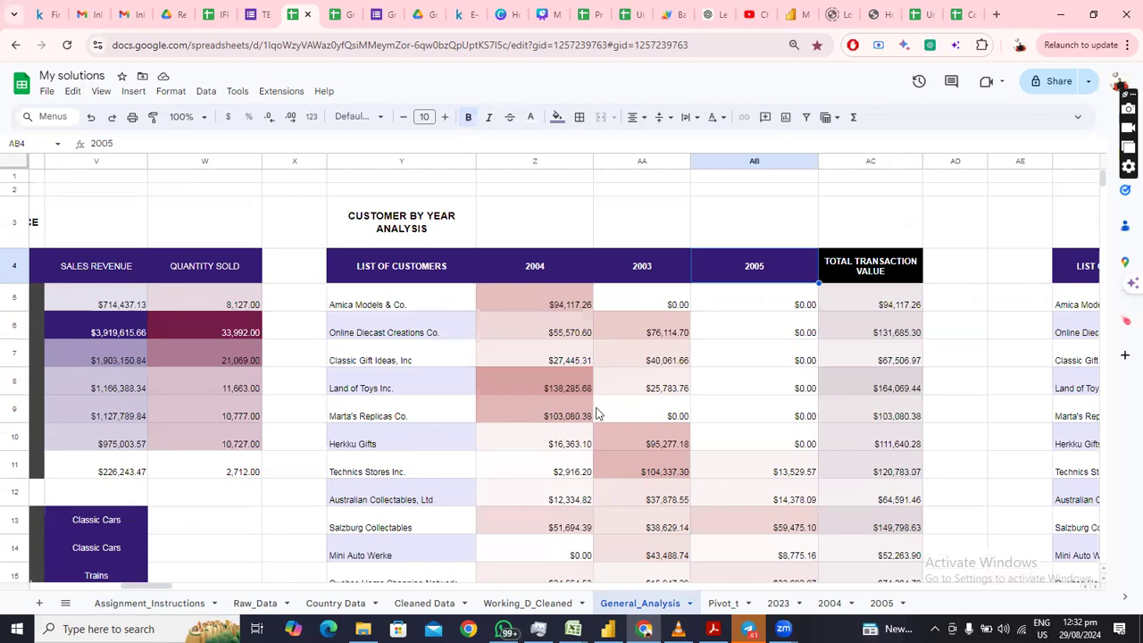
scroll(595, 414, down, 3)
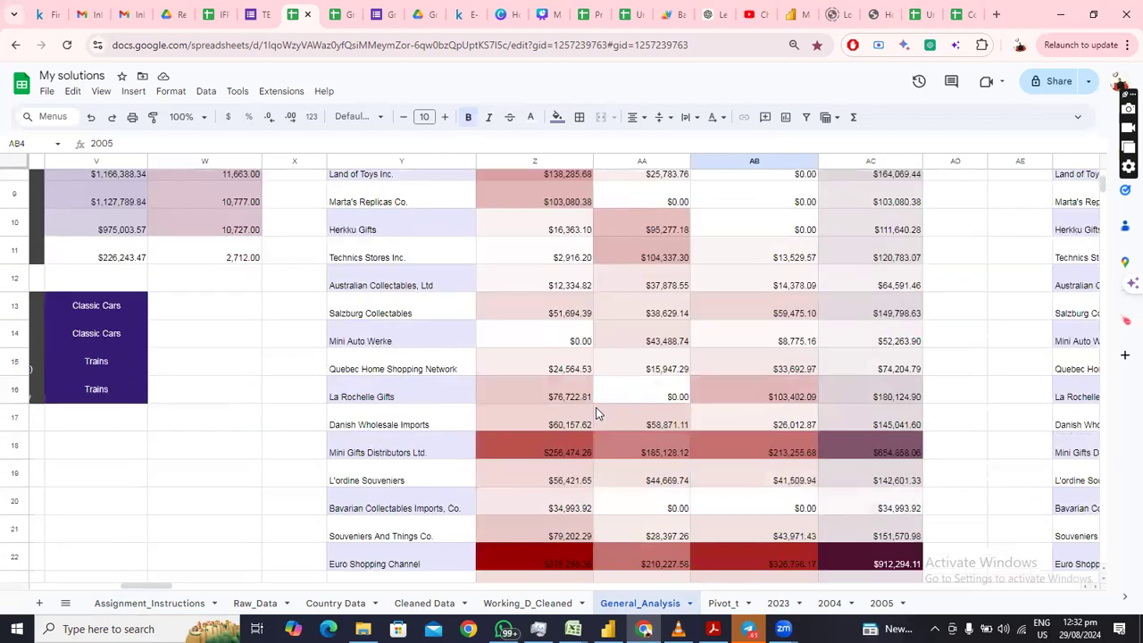
scroll(596, 413, down, 3)
scroll(596, 414, down, 2)
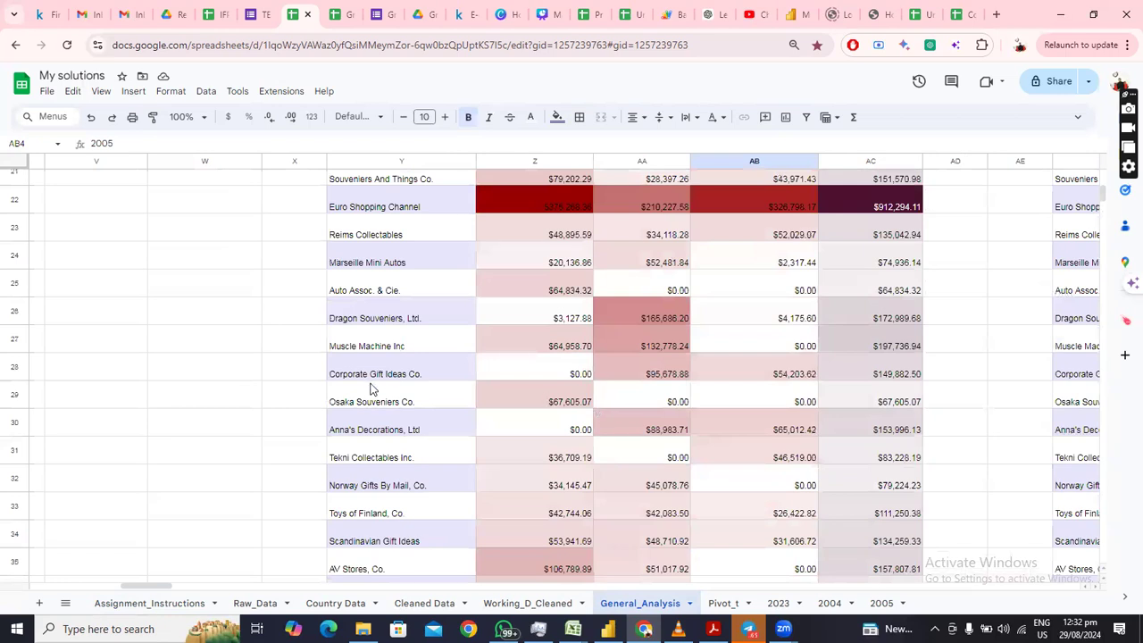
scroll(372, 389, down, 7)
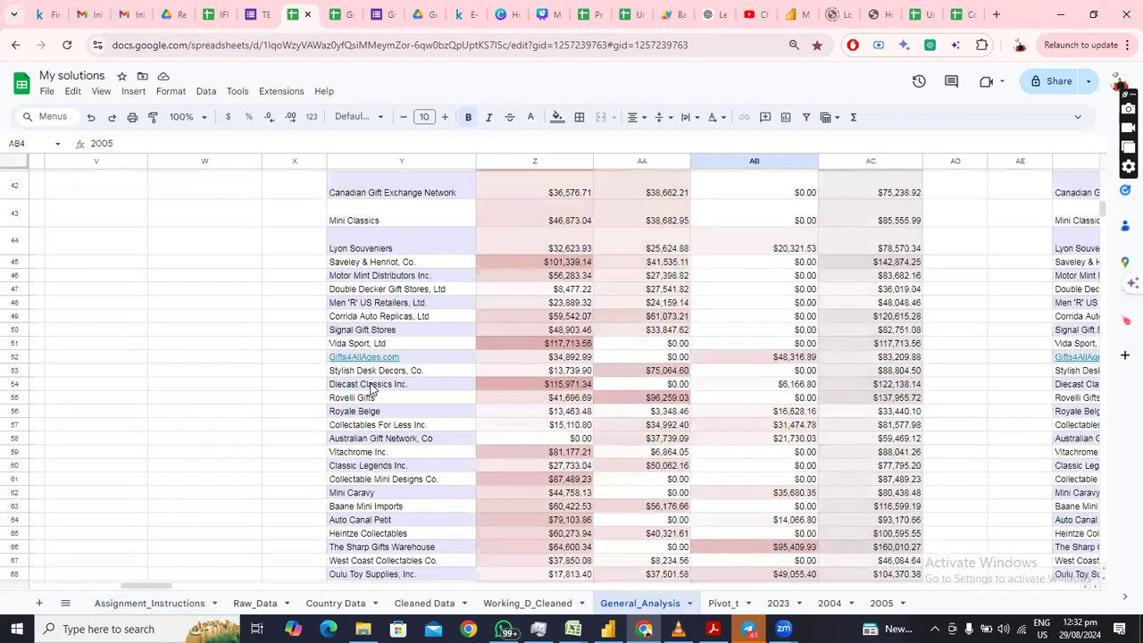
scroll(372, 389, up, 5)
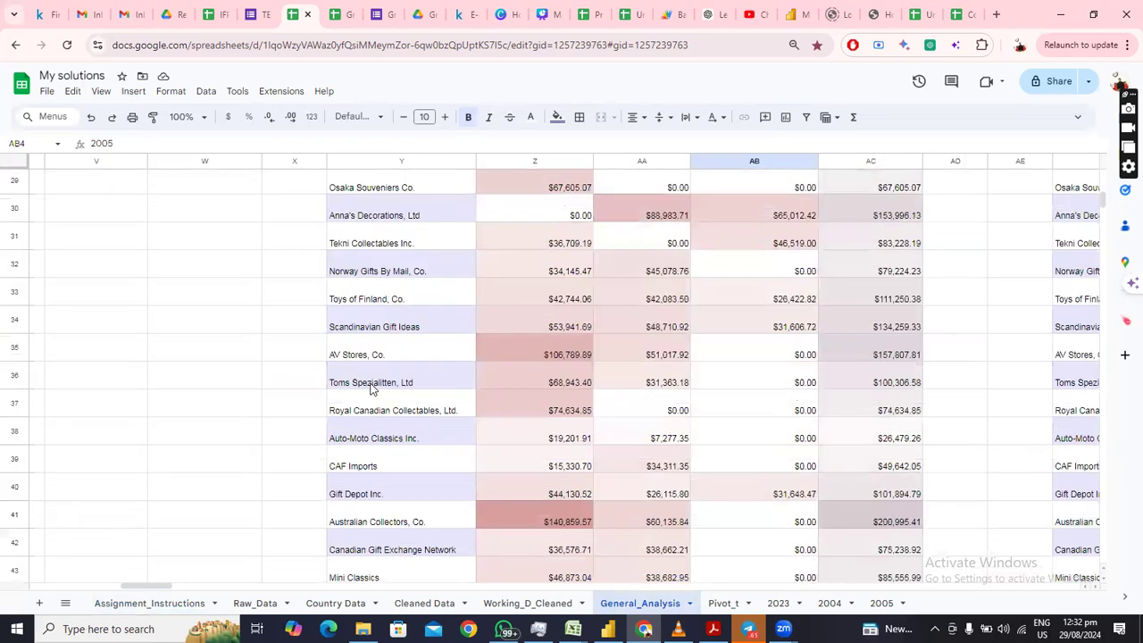
scroll(373, 389, up, 9)
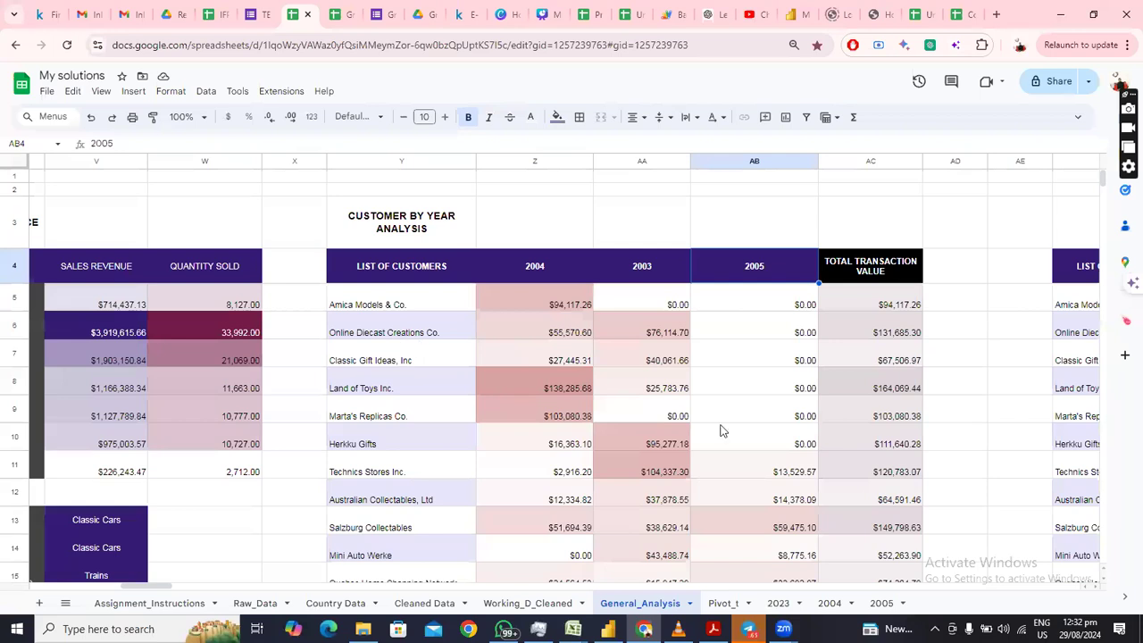
Inspect the total transaction value SUM formula in AC5 and the yearly SUMIFS formulas in Z5, AA5 and AB6, including the $AA$4 criterion
click(898, 306)
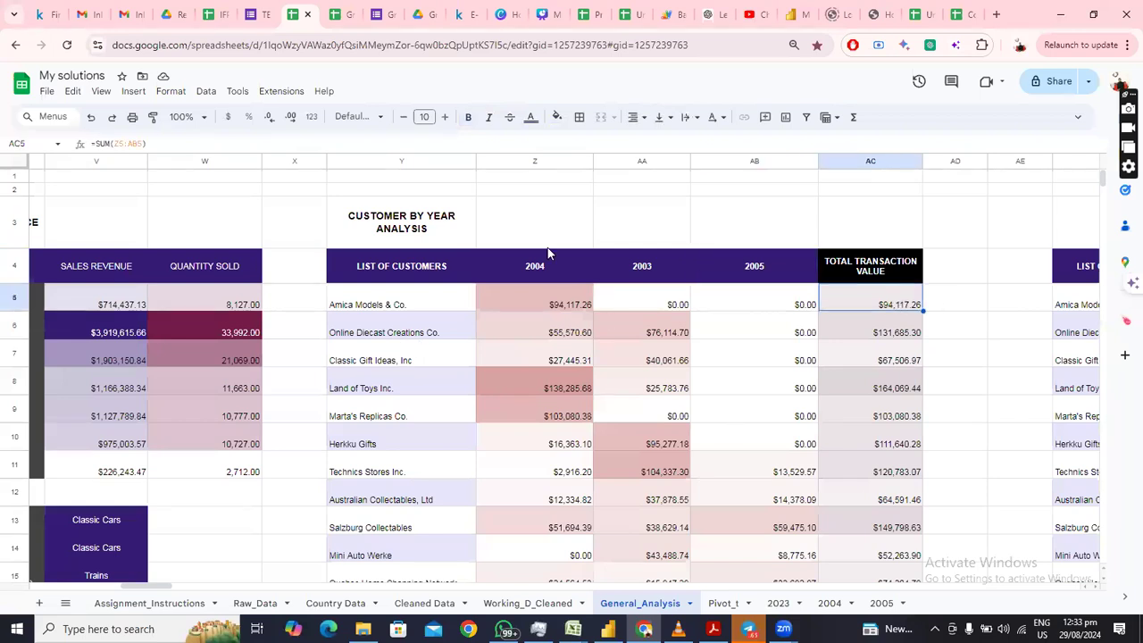
click(543, 306)
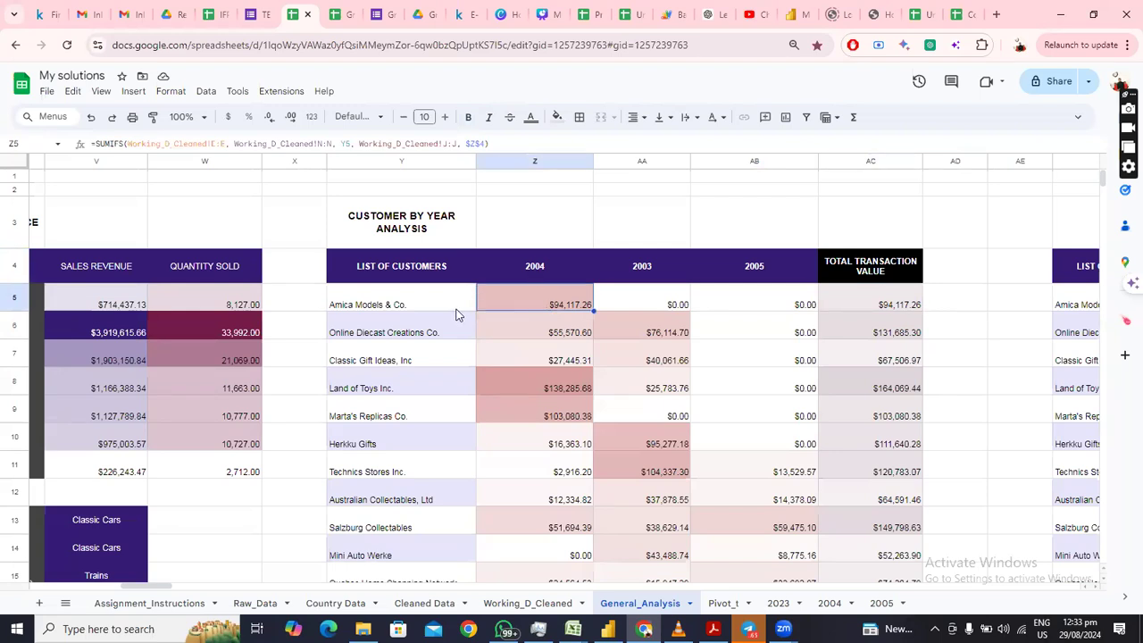
click(653, 310)
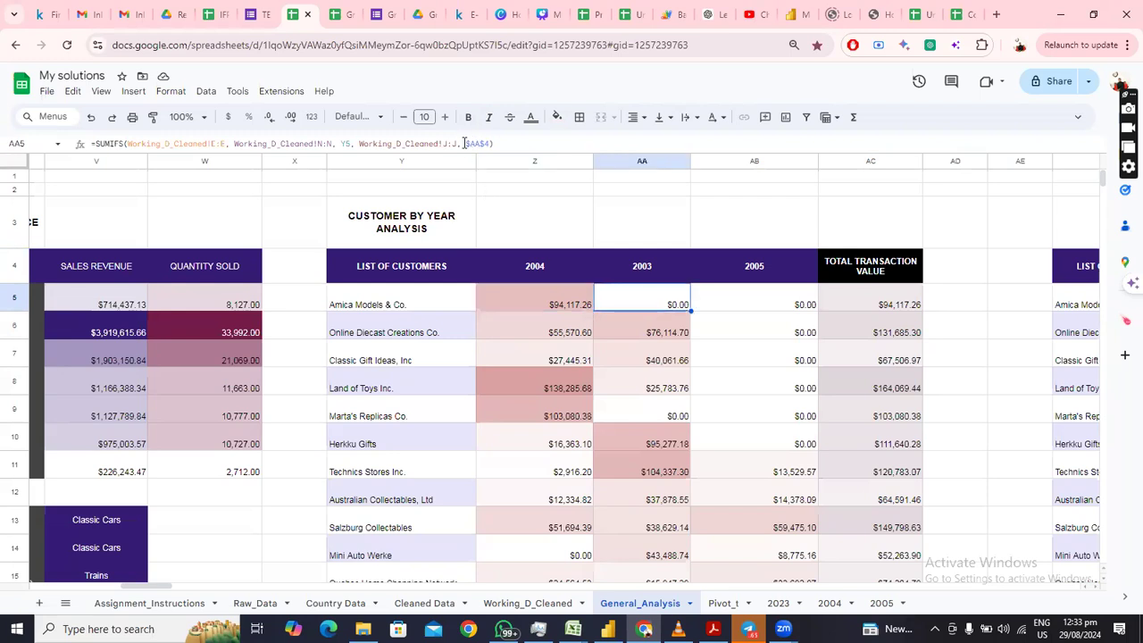
drag(464, 144, 489, 145)
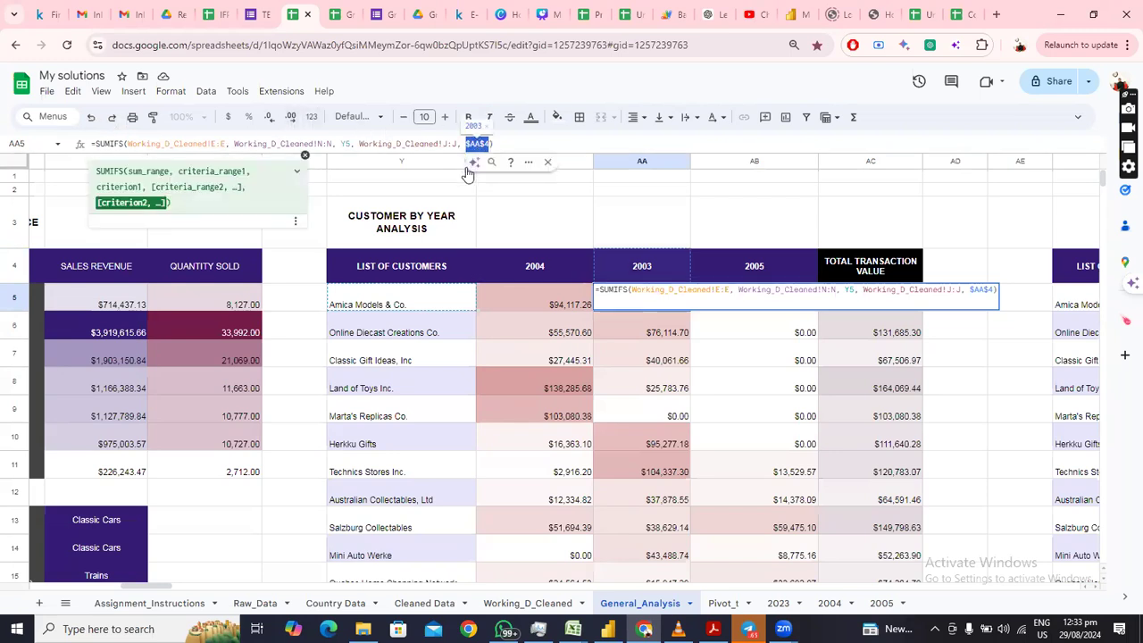
key(Return)
click(742, 337)
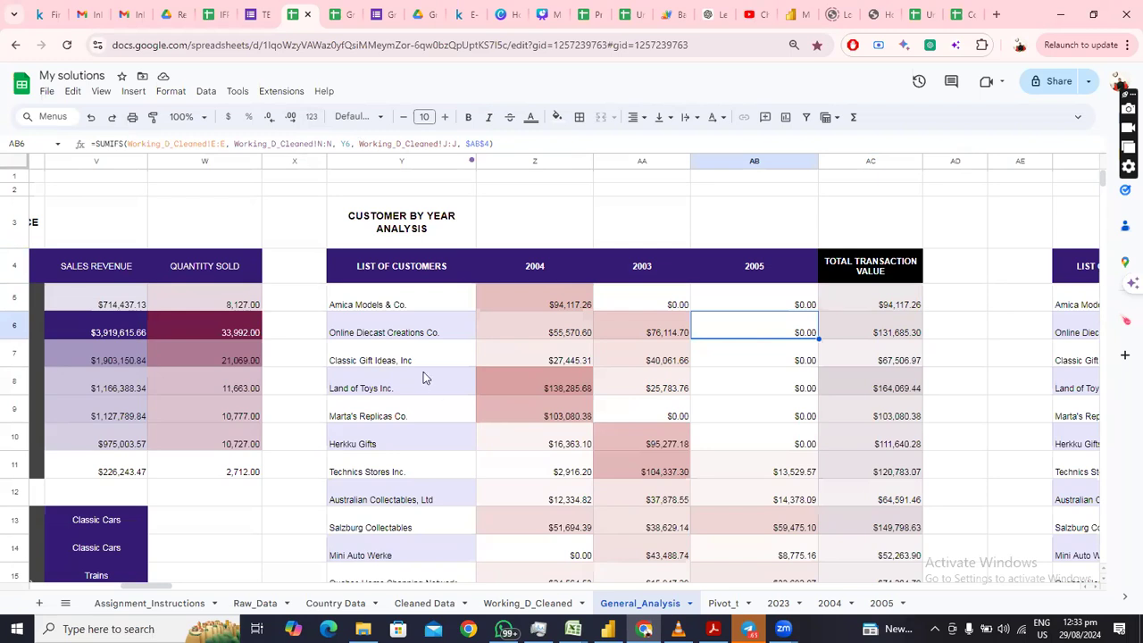
Inspect the UNIQUE customer list formula in Y5 and the 2003 SUMIFS formula in AA9, and look over the customer rows below
click(379, 304)
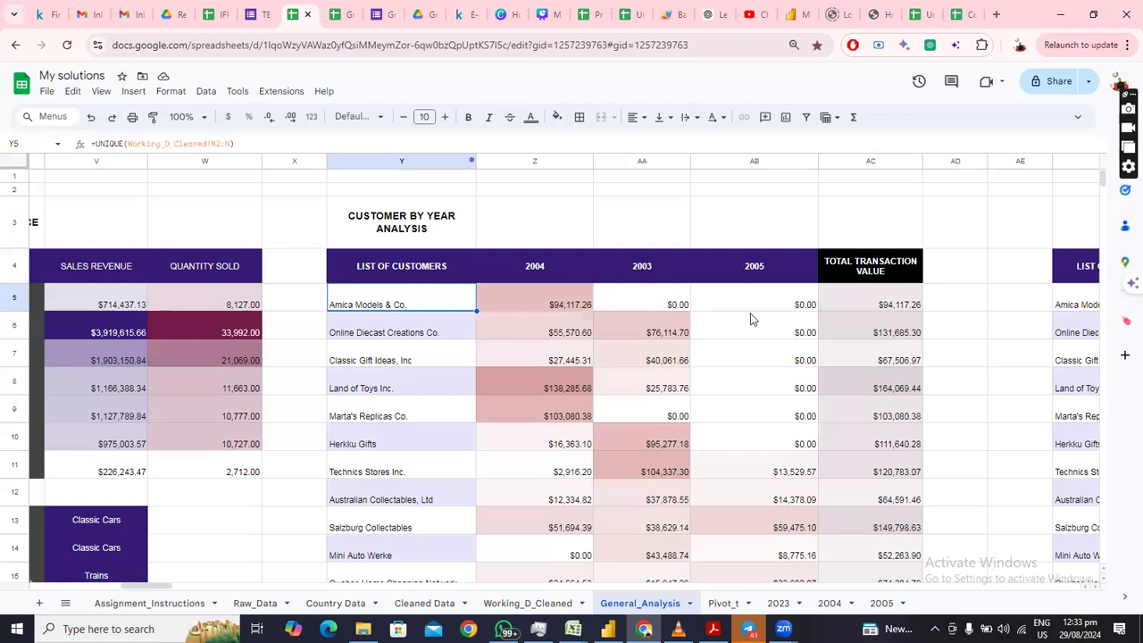
click(605, 412)
scroll(605, 412, down, 8)
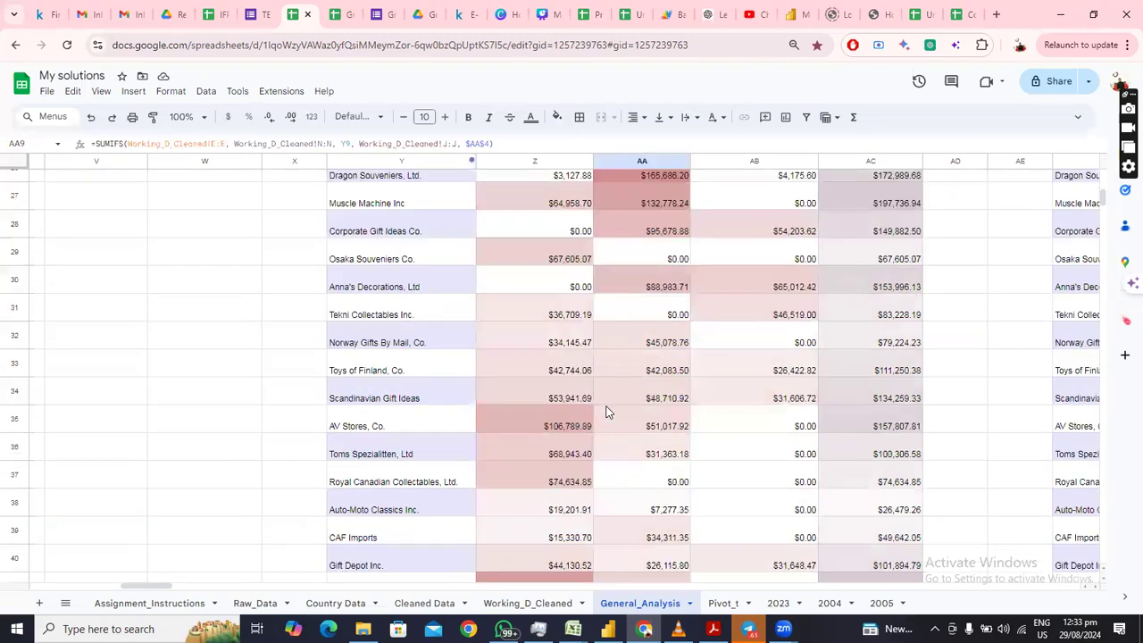
scroll(605, 412, up, 8)
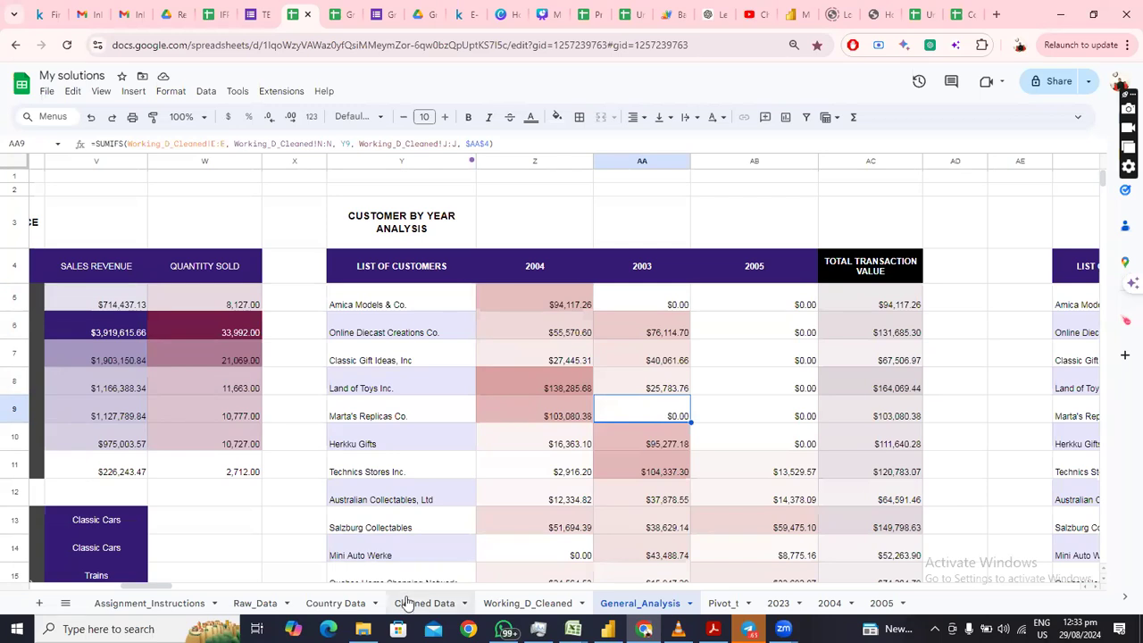
Inspect the 2003 product category headers from Classic Cars to Trucks and Buses on General_Analysis, including the TRANSPOSE(UNIQUE) formula in AG4
drag(159, 590, 212, 597)
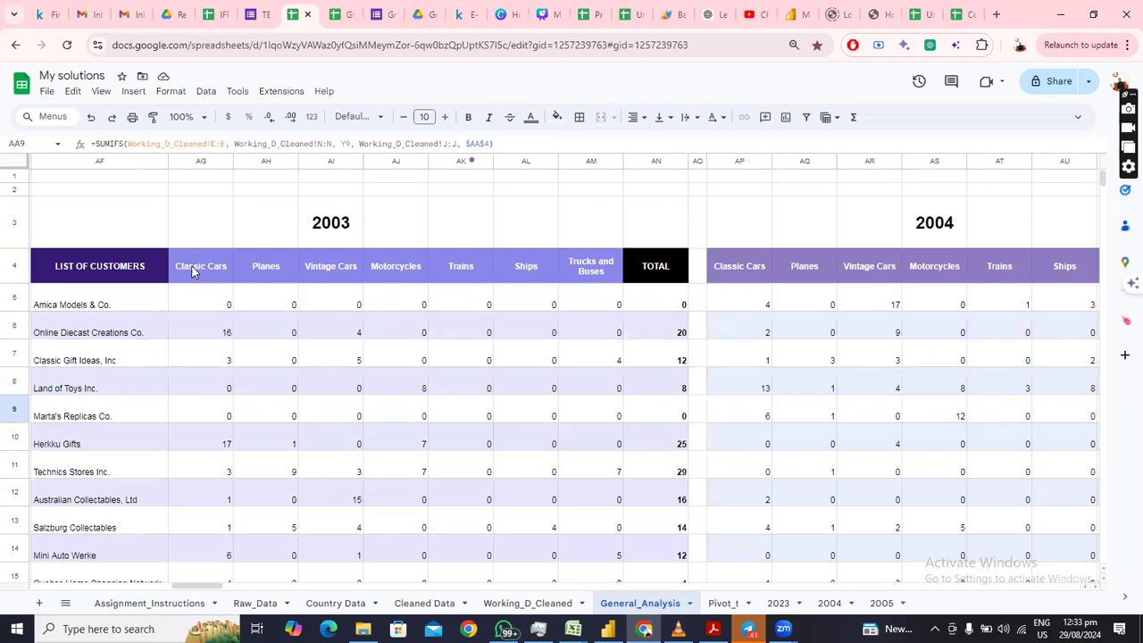
drag(188, 273, 333, 272)
drag(538, 274, 559, 234)
drag(440, 279, 441, 279)
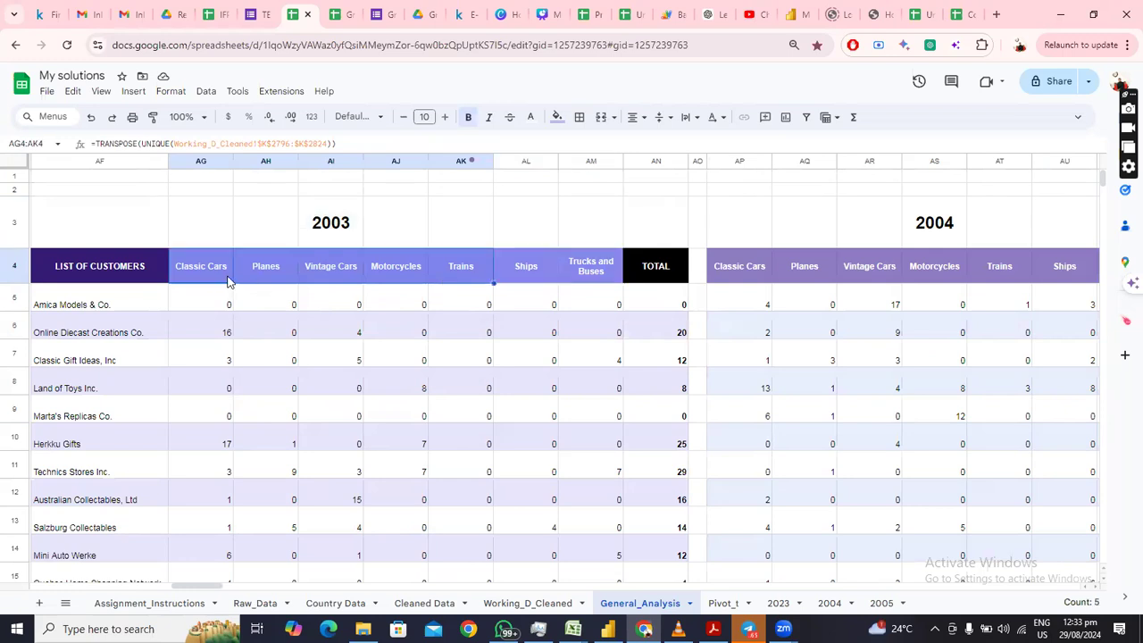
click(265, 267)
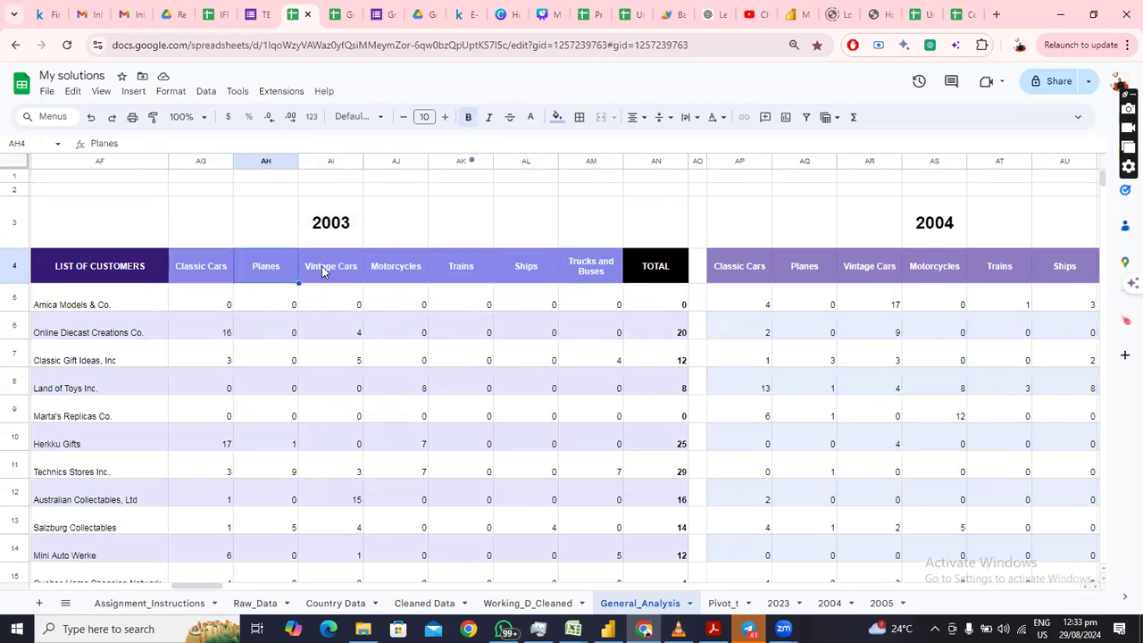
click(321, 266)
click(391, 274)
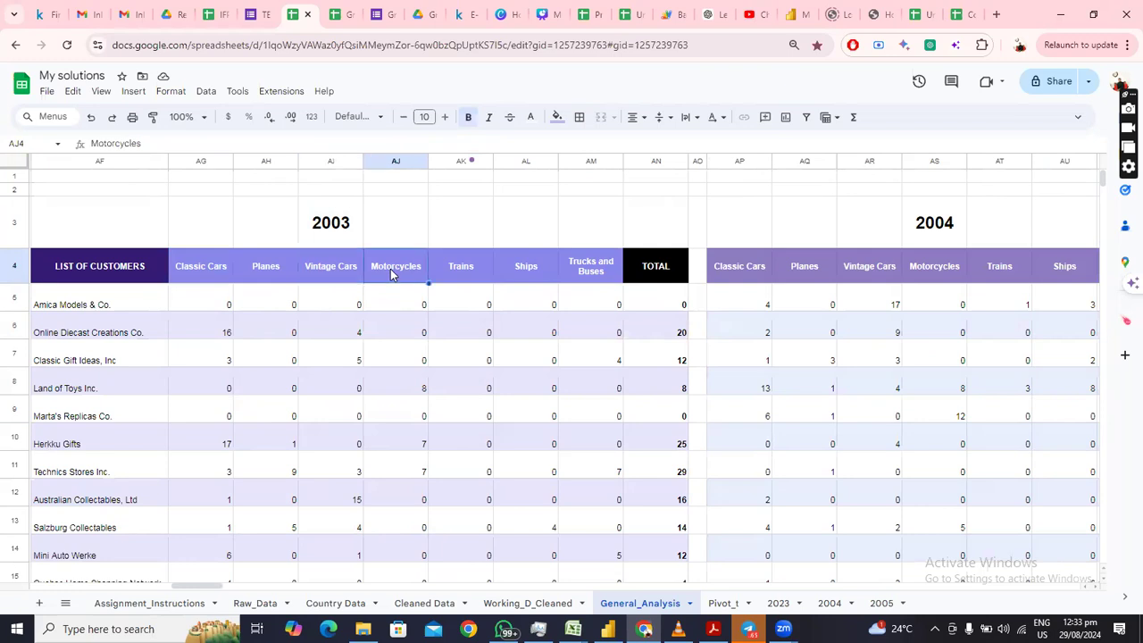
click(460, 276)
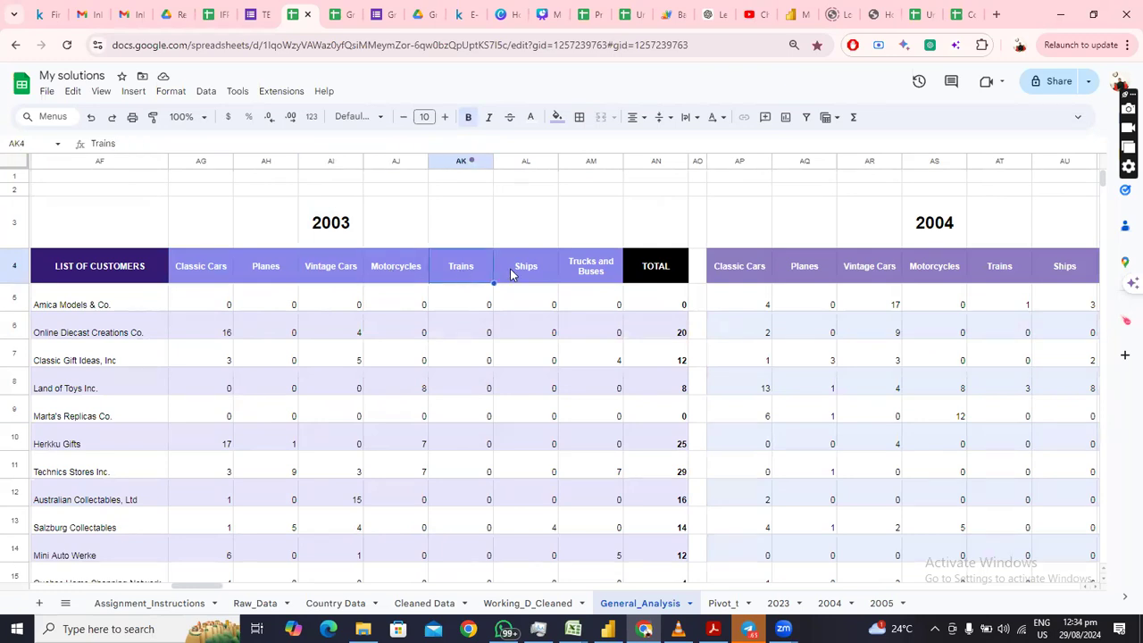
click(514, 274)
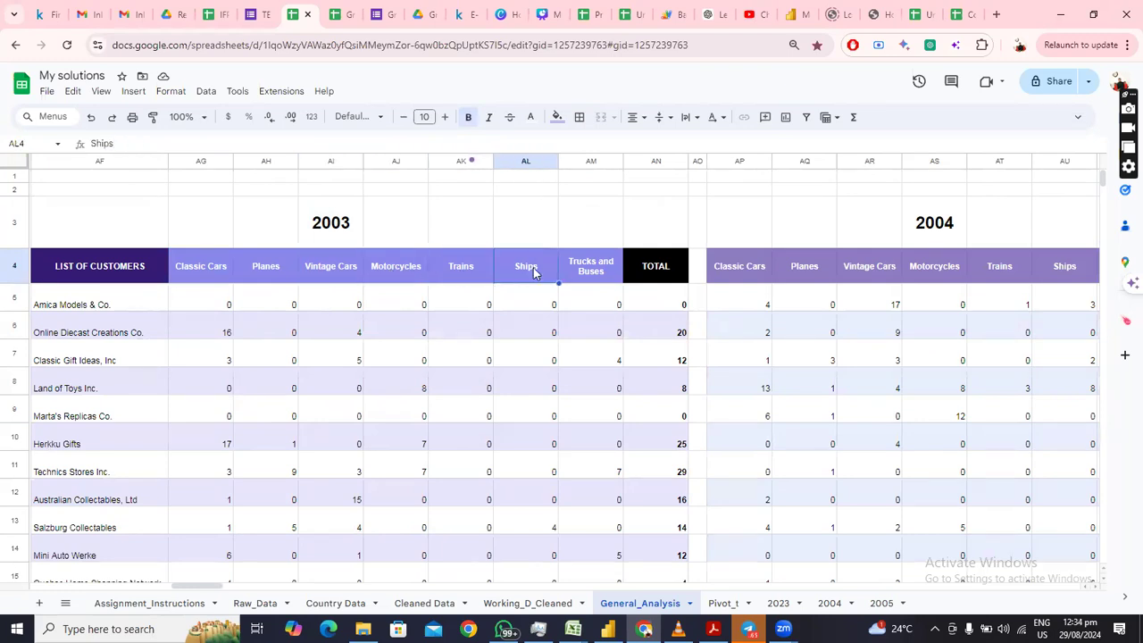
click(600, 277)
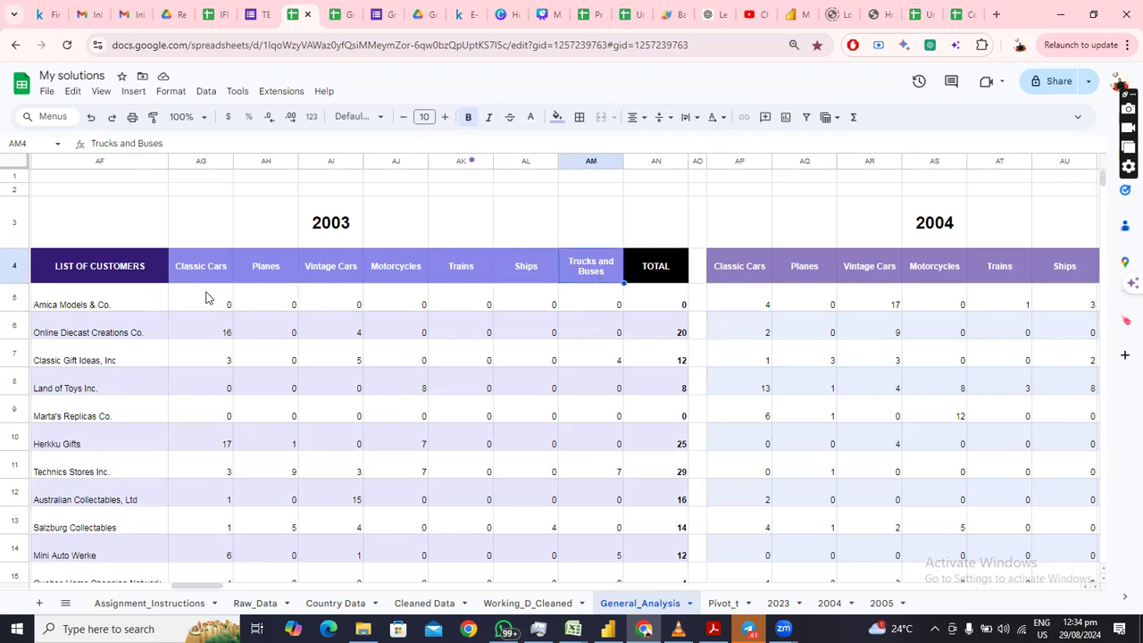
Inspect the UNIQUE customer list formula in AF5 and the 2003 COUNTIFS formulas across AG5:AM5 and in AG6, AH6 and AI6
click(85, 304)
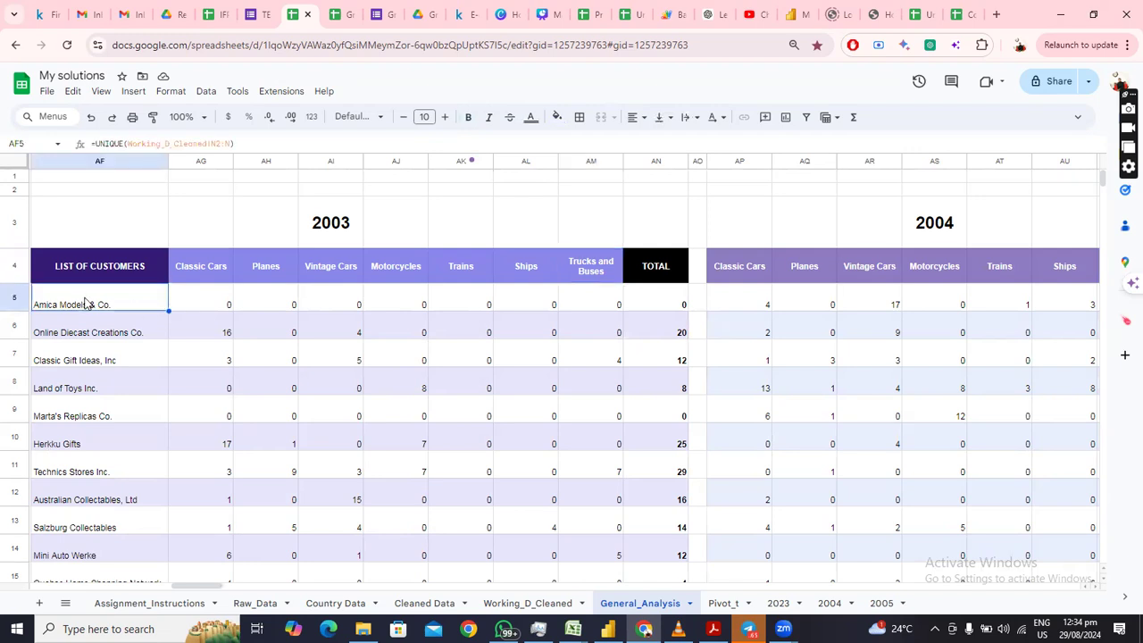
click(213, 309)
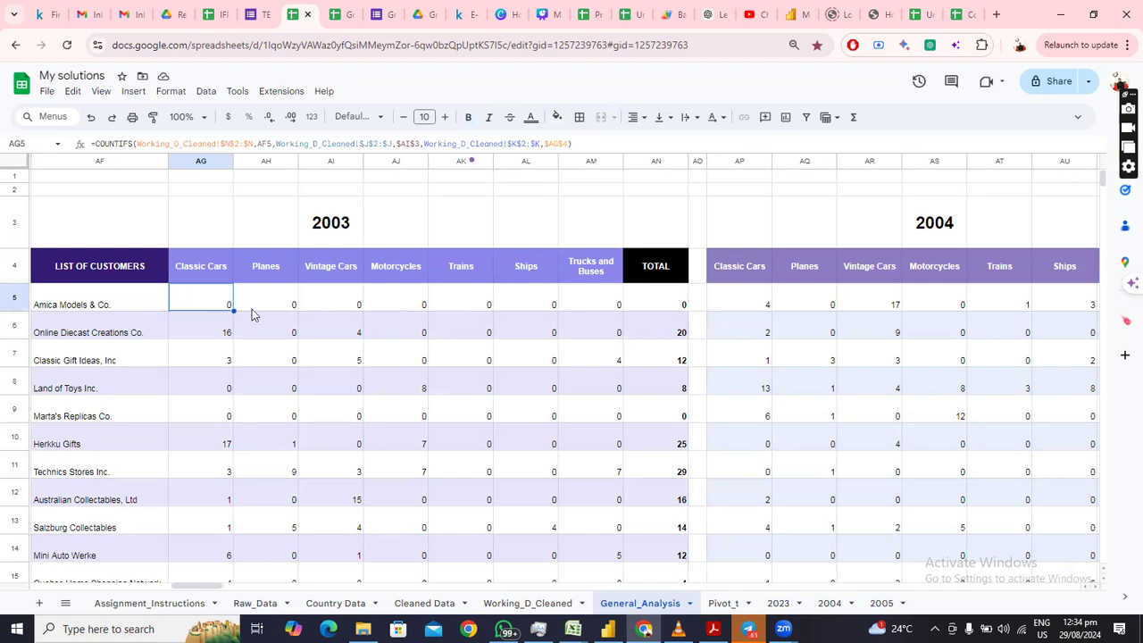
drag(471, 294, 616, 302)
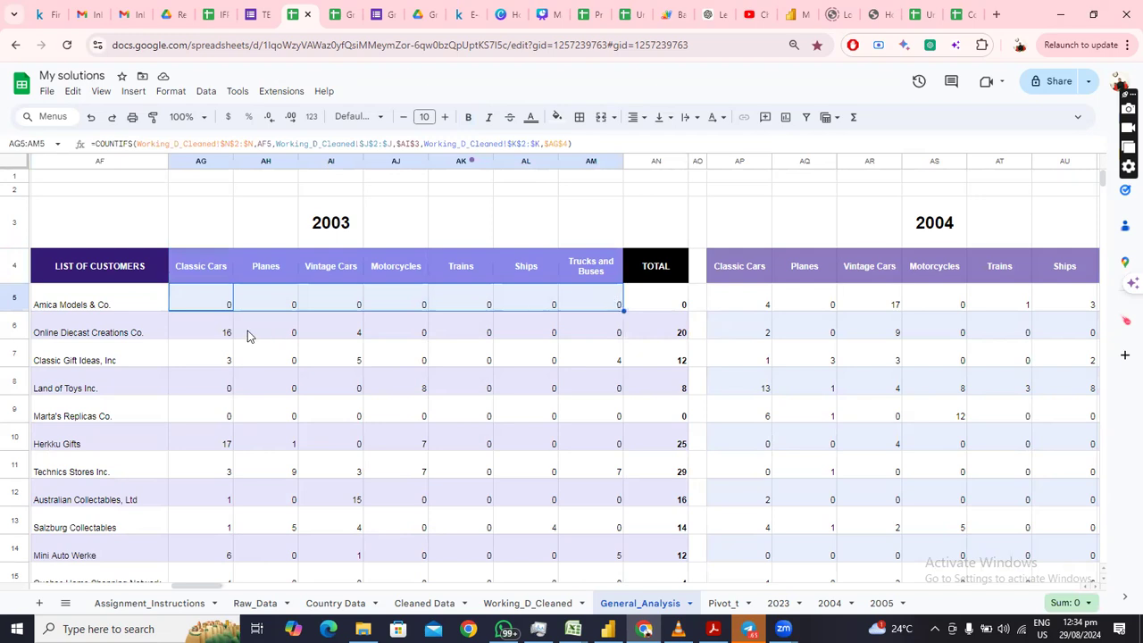
click(94, 334)
click(201, 342)
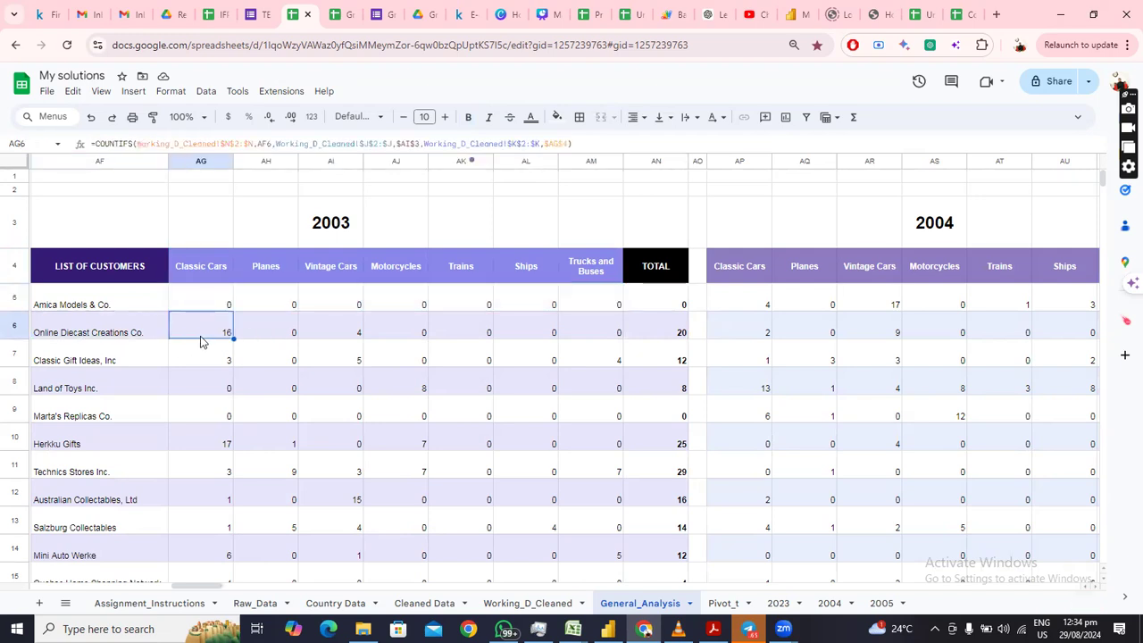
click(290, 342)
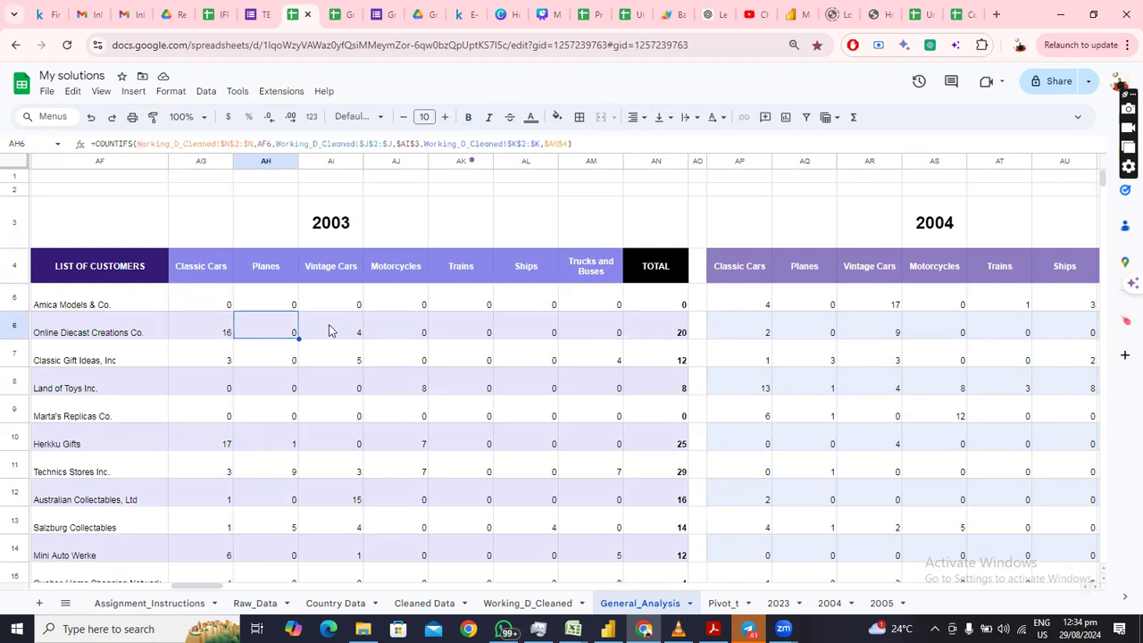
click(353, 335)
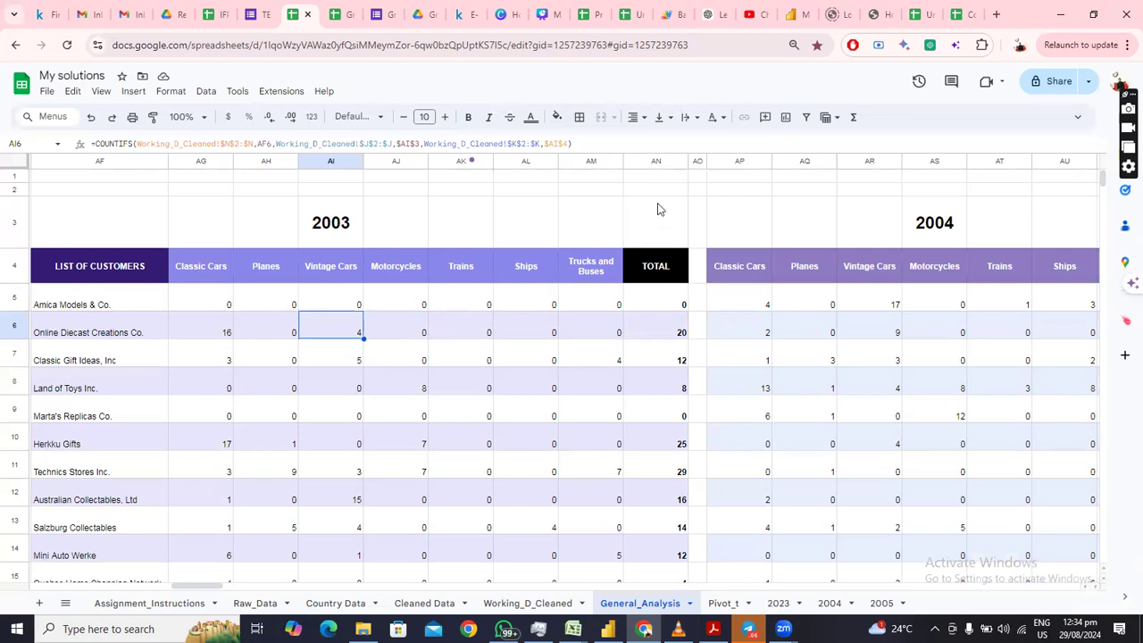
Inspect the 2003 total SUM formula in AN5 and look through the customer totals down to the TOTAL row
click(657, 161)
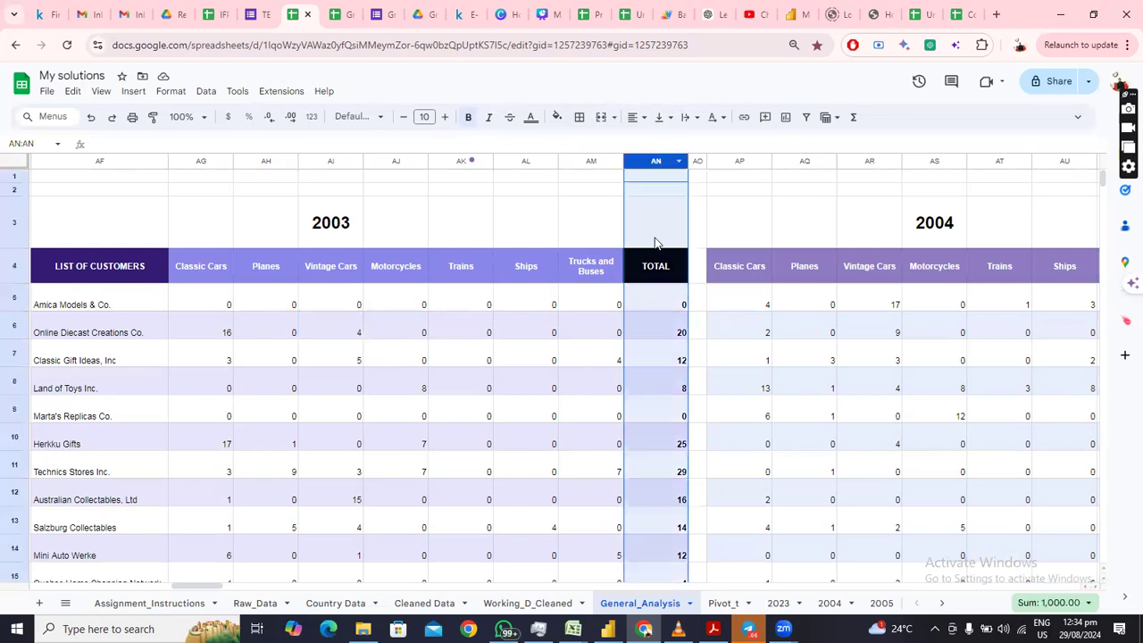
click(645, 307)
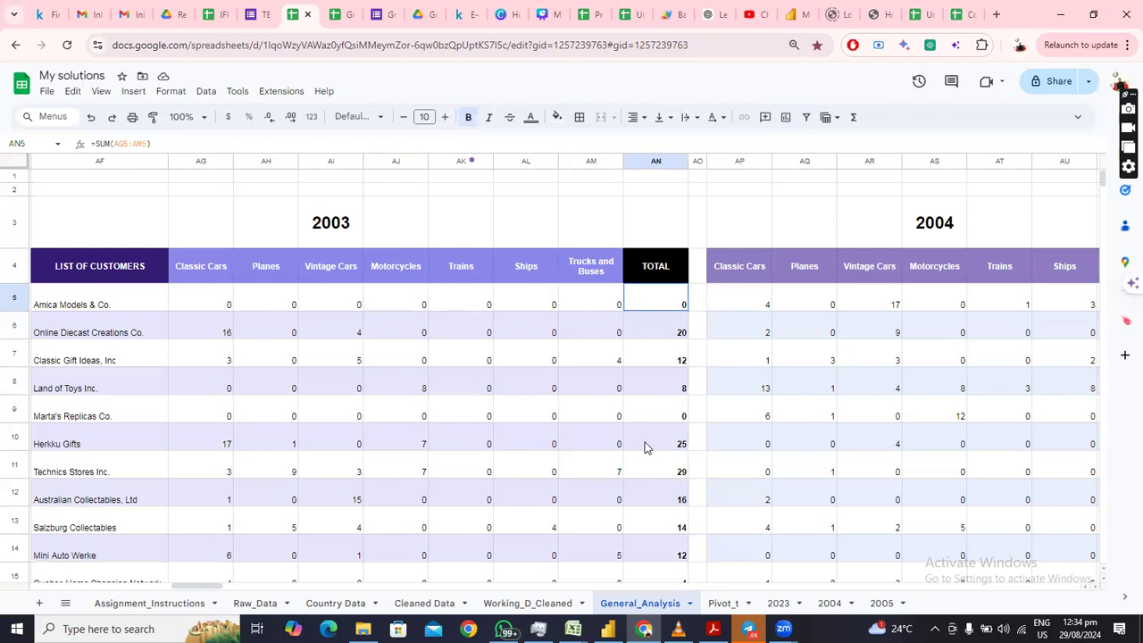
key(F2)
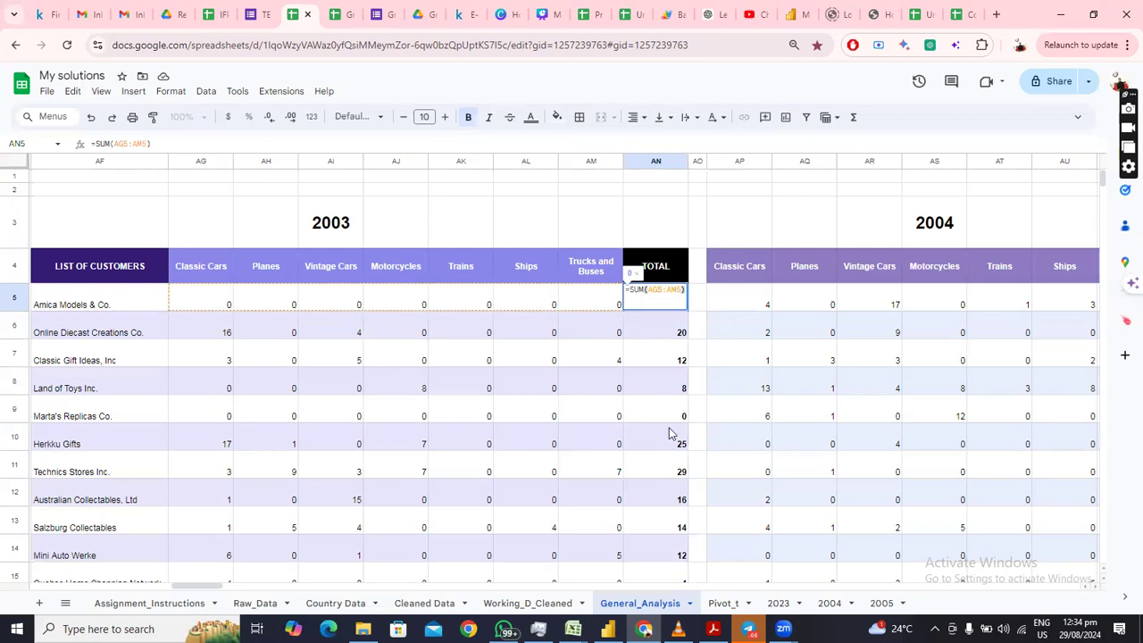
scroll(672, 433, down, 10)
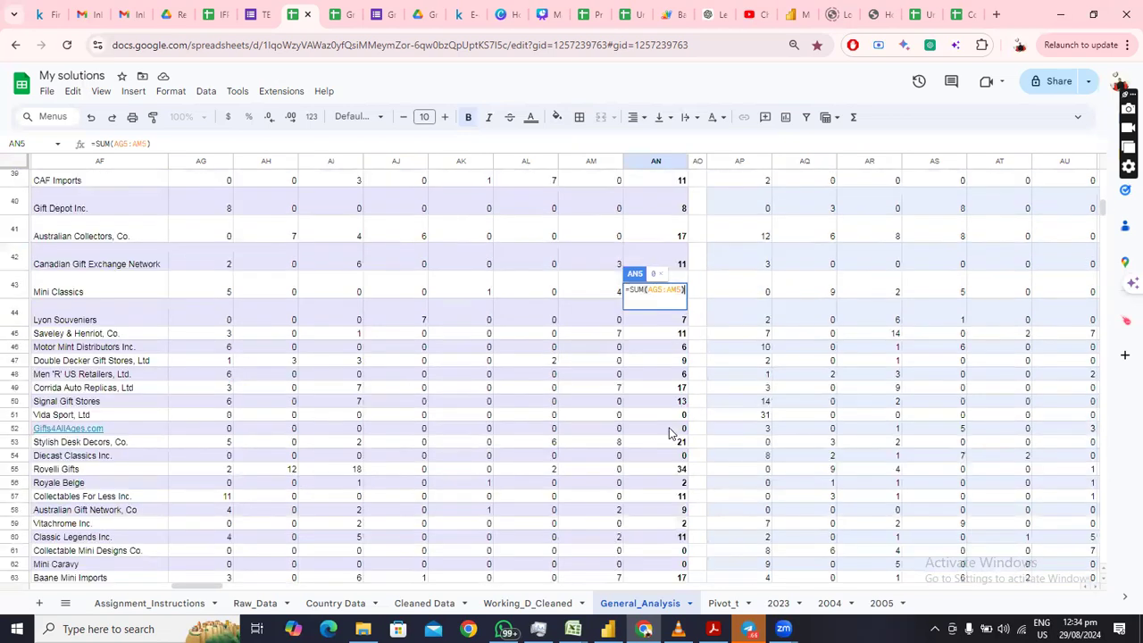
scroll(672, 433, down, 3)
click(671, 433)
scroll(671, 434, down, 5)
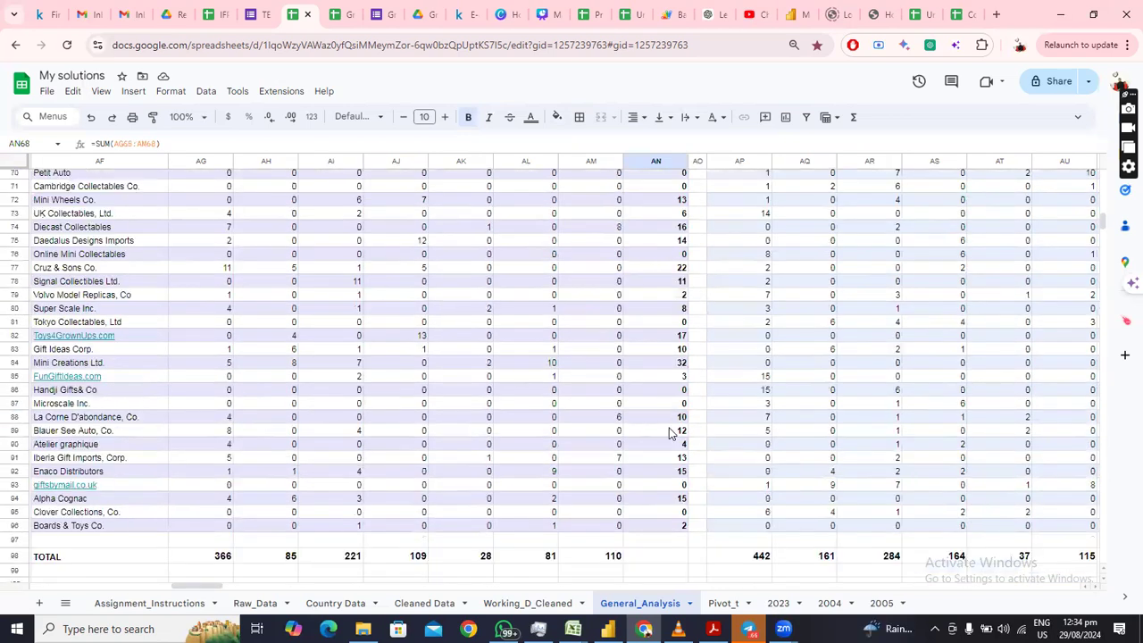
scroll(672, 434, down, 6)
scroll(672, 434, up, 2)
scroll(672, 433, up, 9)
scroll(672, 433, up, 8)
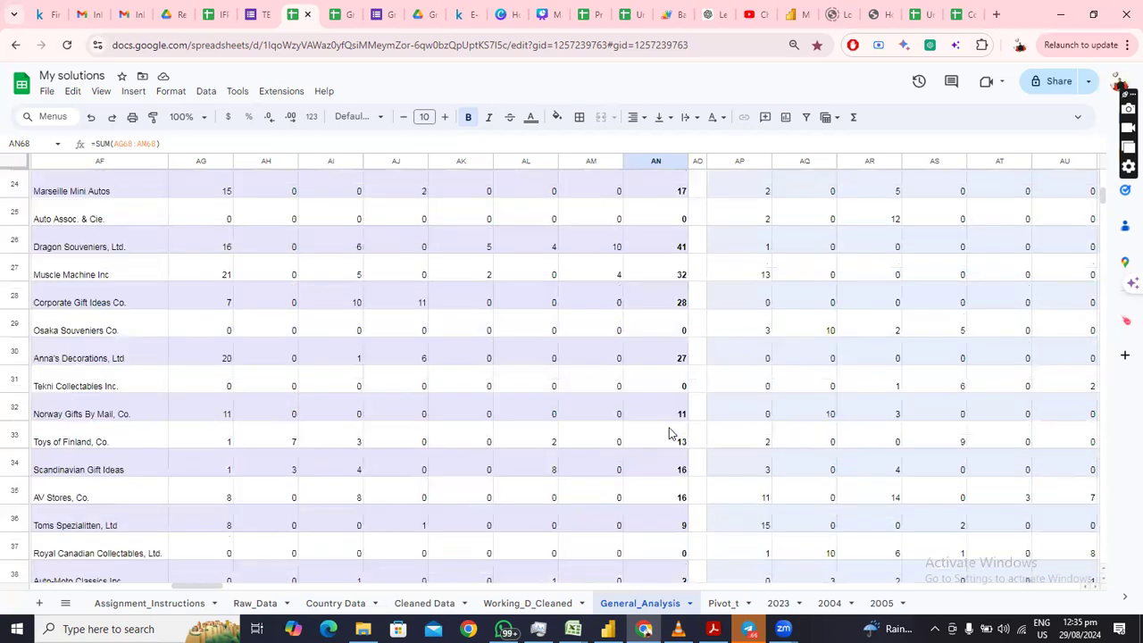
scroll(672, 433, up, 8)
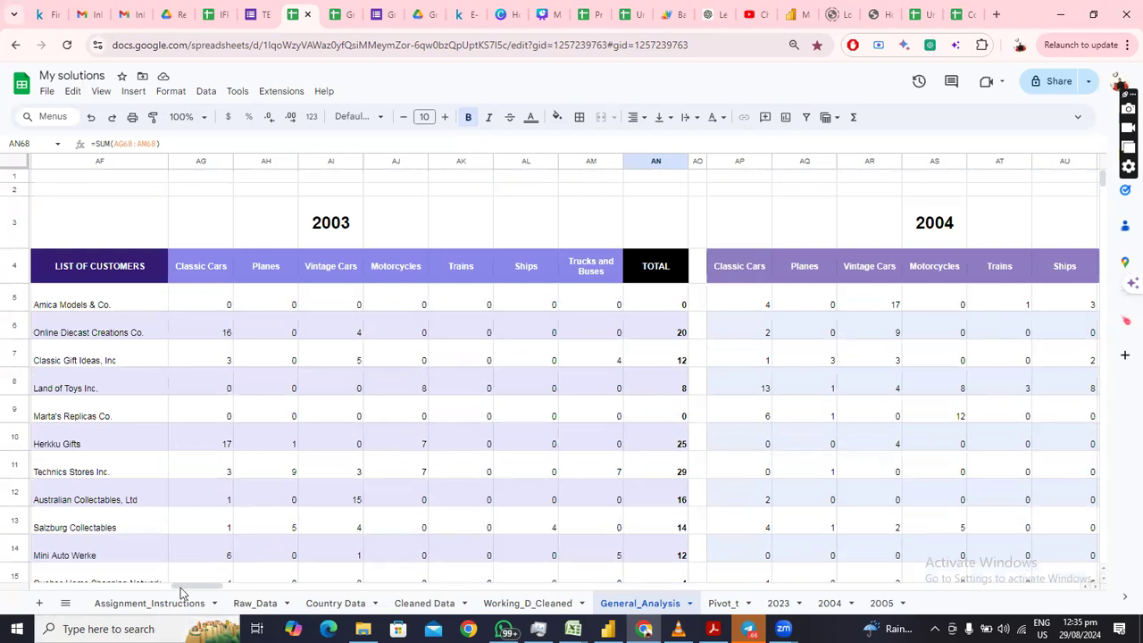
Inspect the 2005 Motorcycles COUNTIFS formula in BB5 and check the second customer in AF6 of the customer list
drag(180, 588, 231, 590)
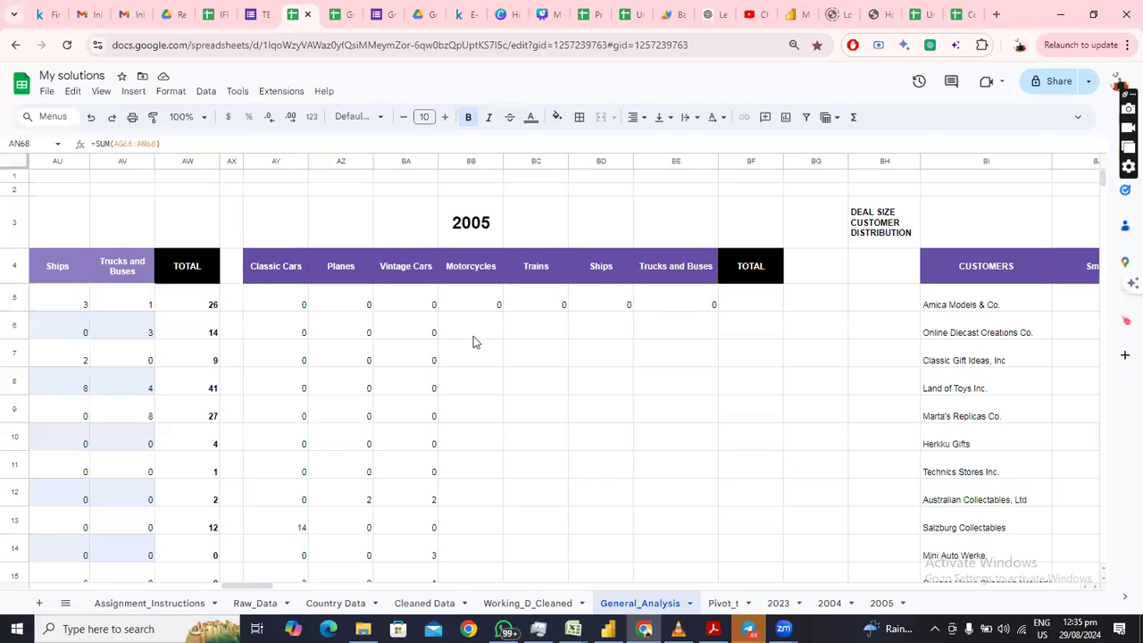
click(485, 304)
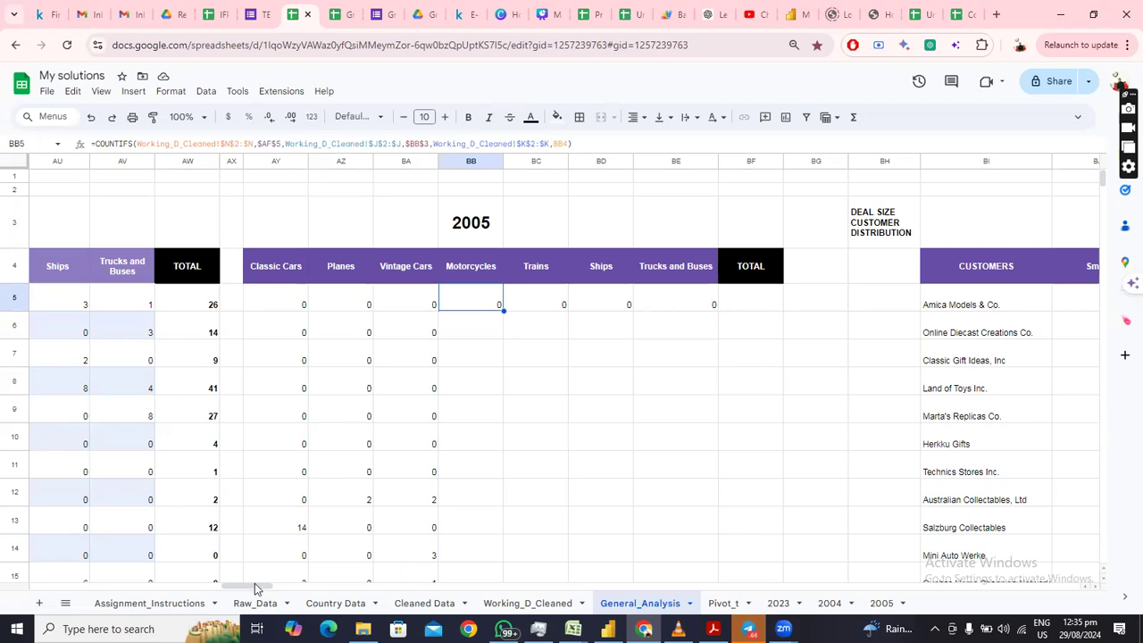
drag(257, 591, 211, 591)
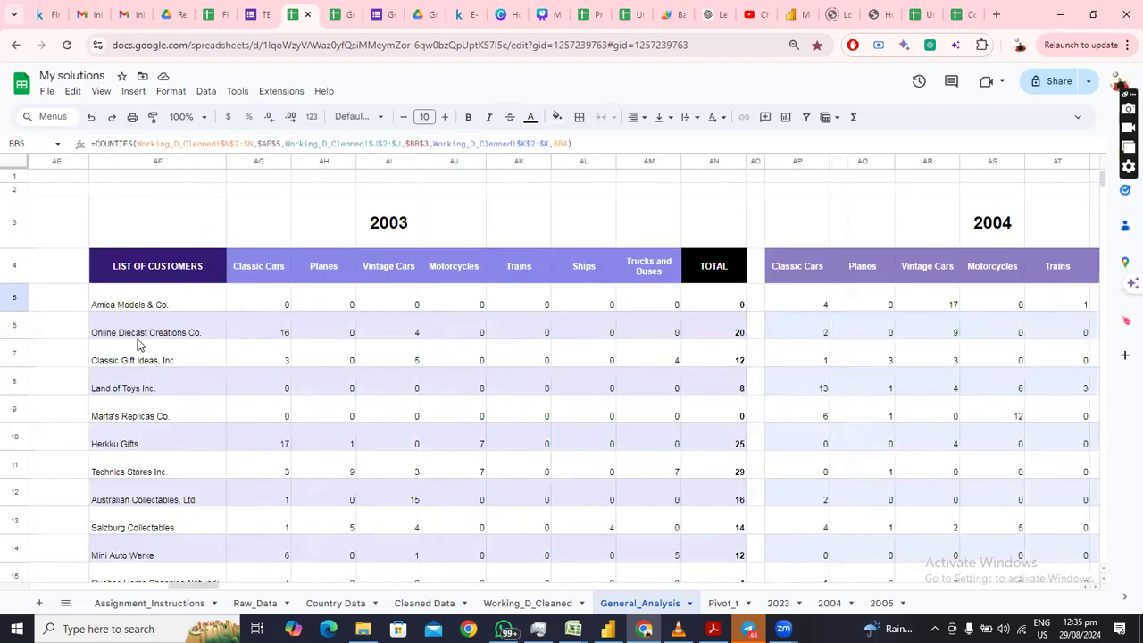
click(132, 336)
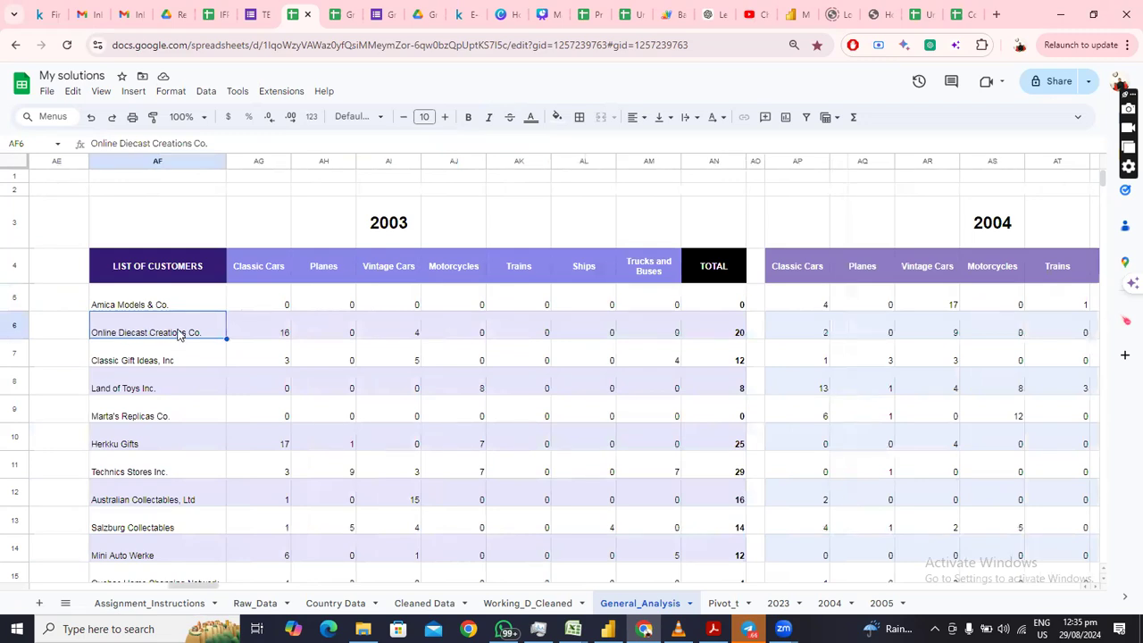
Check the 2005 Motorcycles header in BB4, the empty cell BB6 and the year in BB3 against the formula in BB5
mouse_move(235, 586)
mouse_down()
mouse_move(294, 584)
mouse_move(250, 584)
mouse_up()
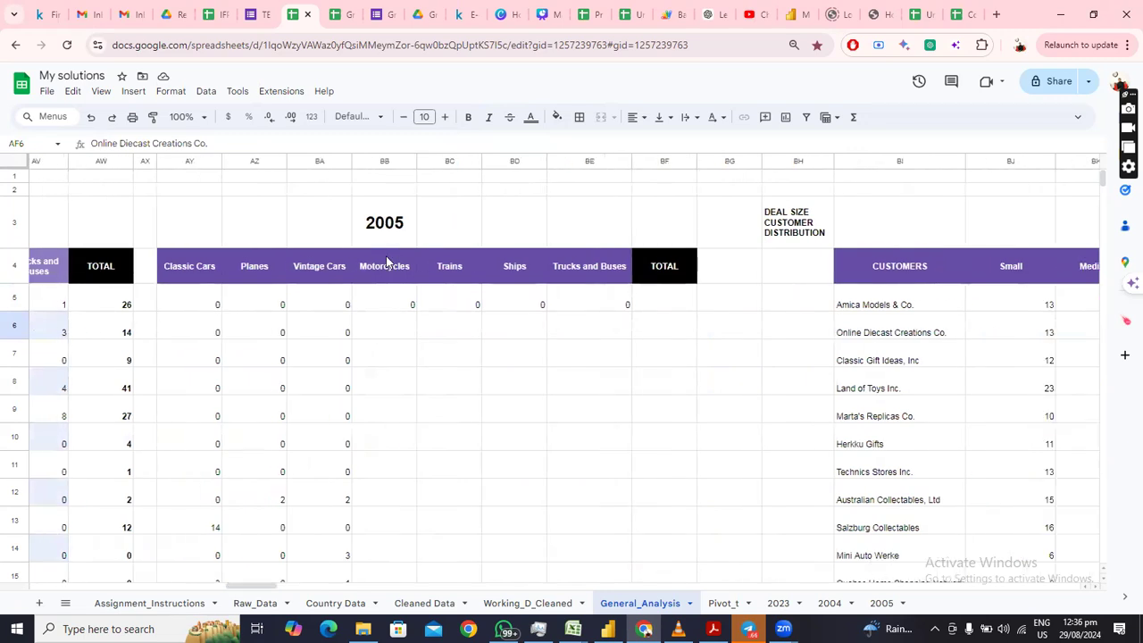
click(383, 267)
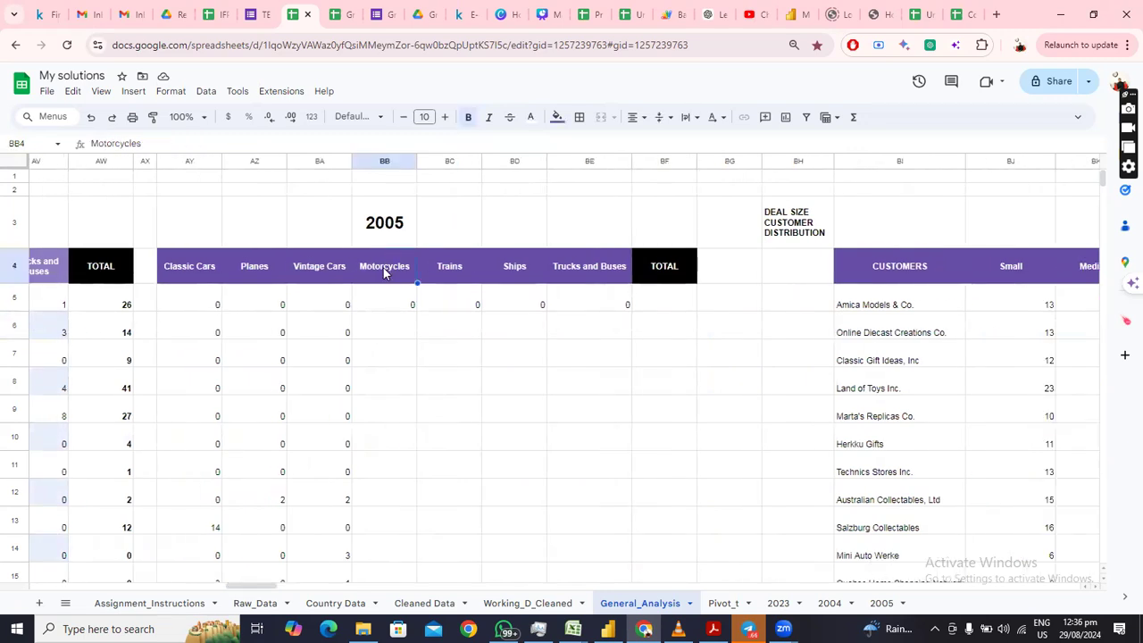
click(381, 330)
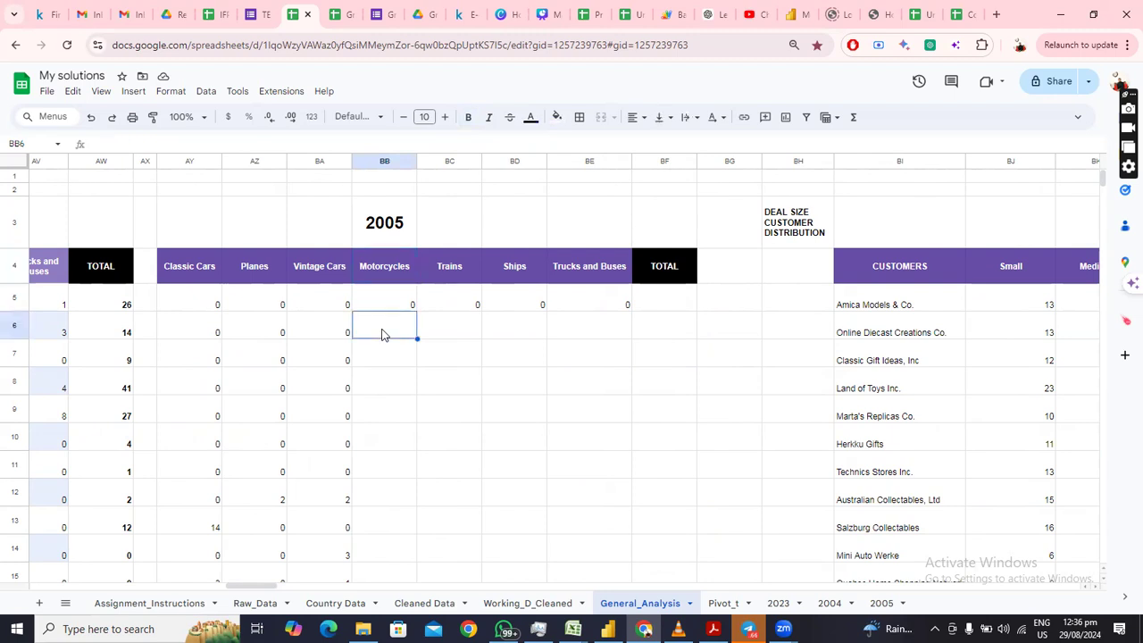
click(386, 223)
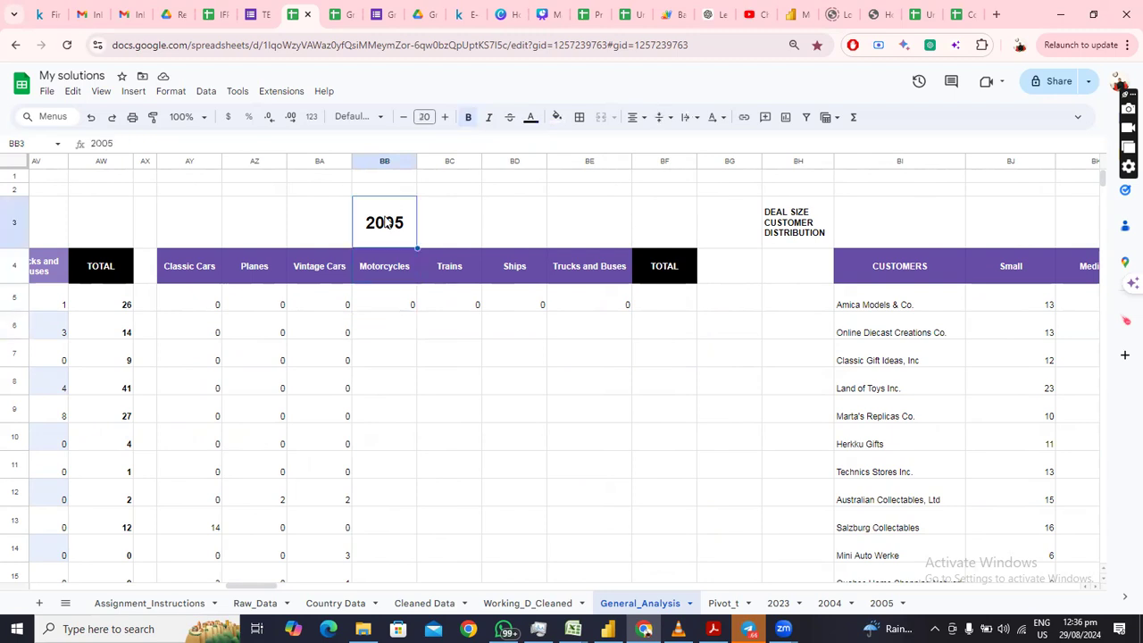
click(385, 307)
Fill the 2005 Vintage Cars COUNTIFS formula from BA6 into the Motorcycles cell BB6
click(346, 332)
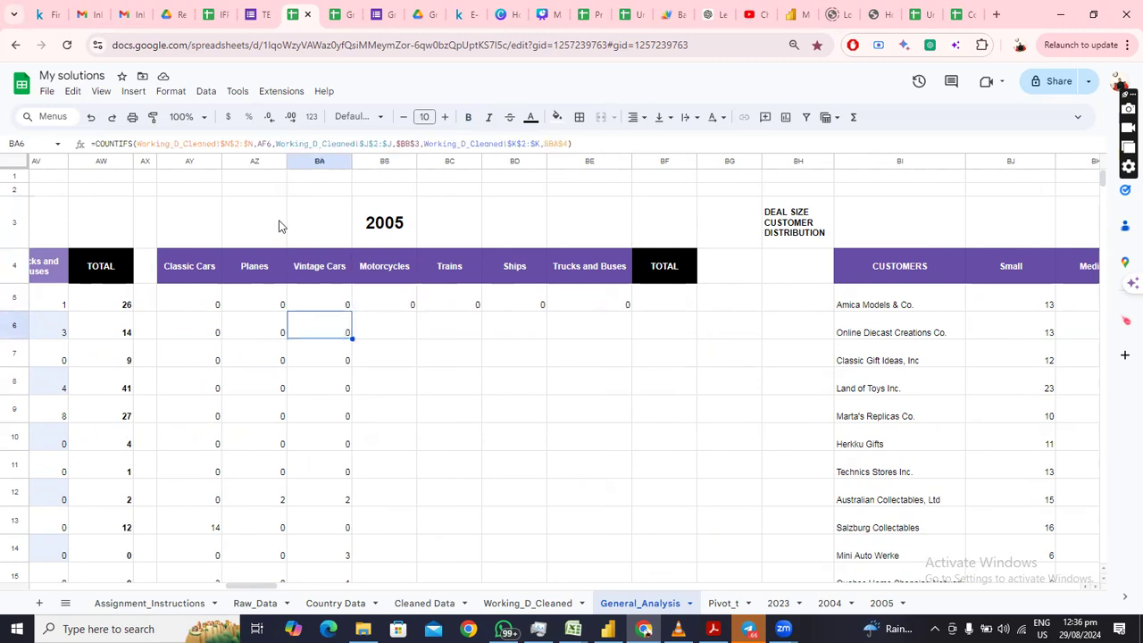
drag(353, 336, 390, 340)
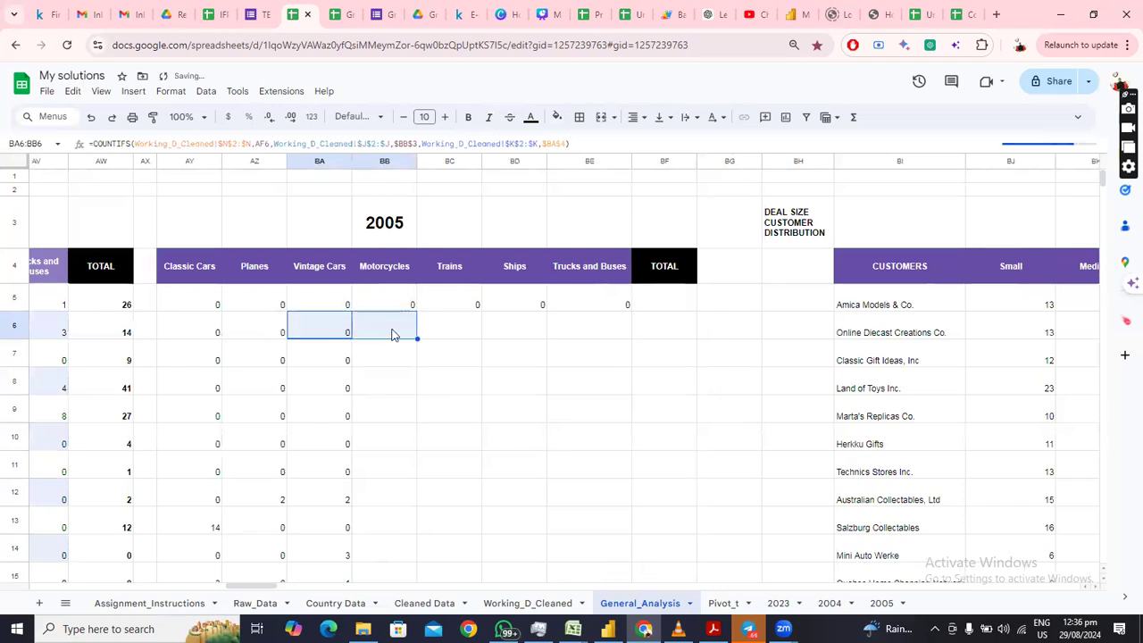
click(391, 335)
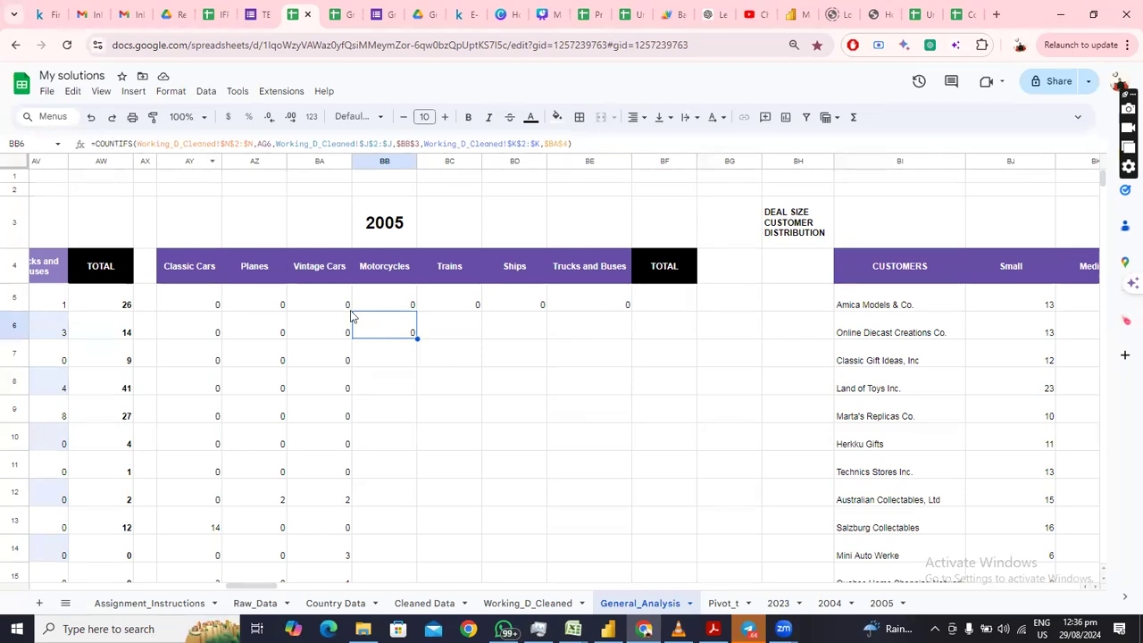
Check the first criteria range $N$2:$N in BB6's COUNTIFS formula against the CUSTOMER_NAME column on Working_D_Cleaned
double_click(400, 332)
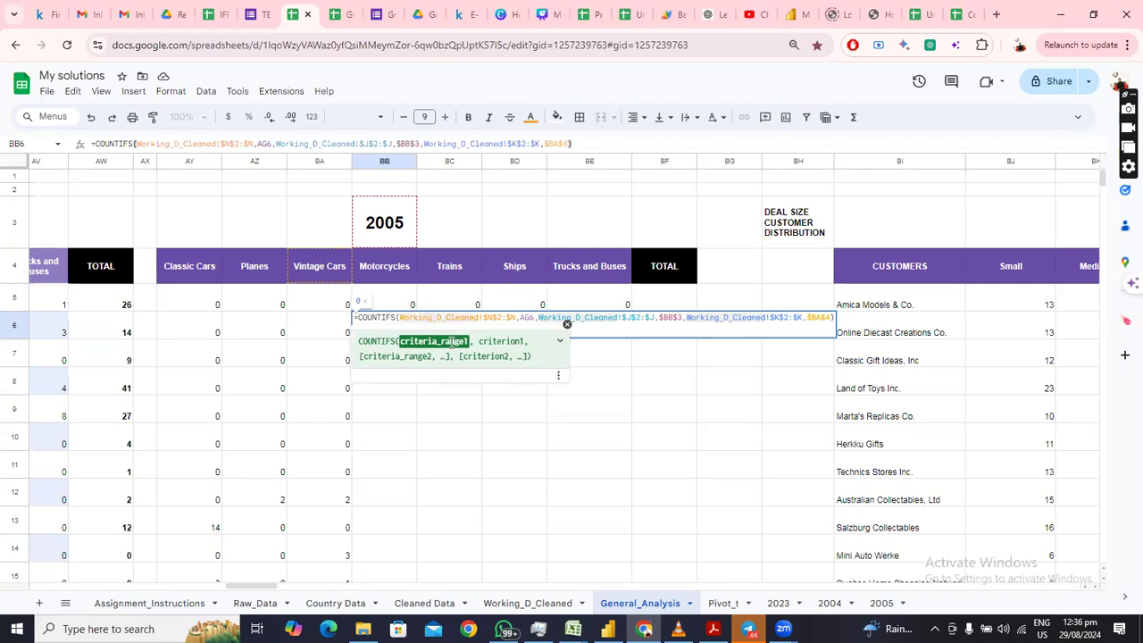
drag(273, 591, 211, 605)
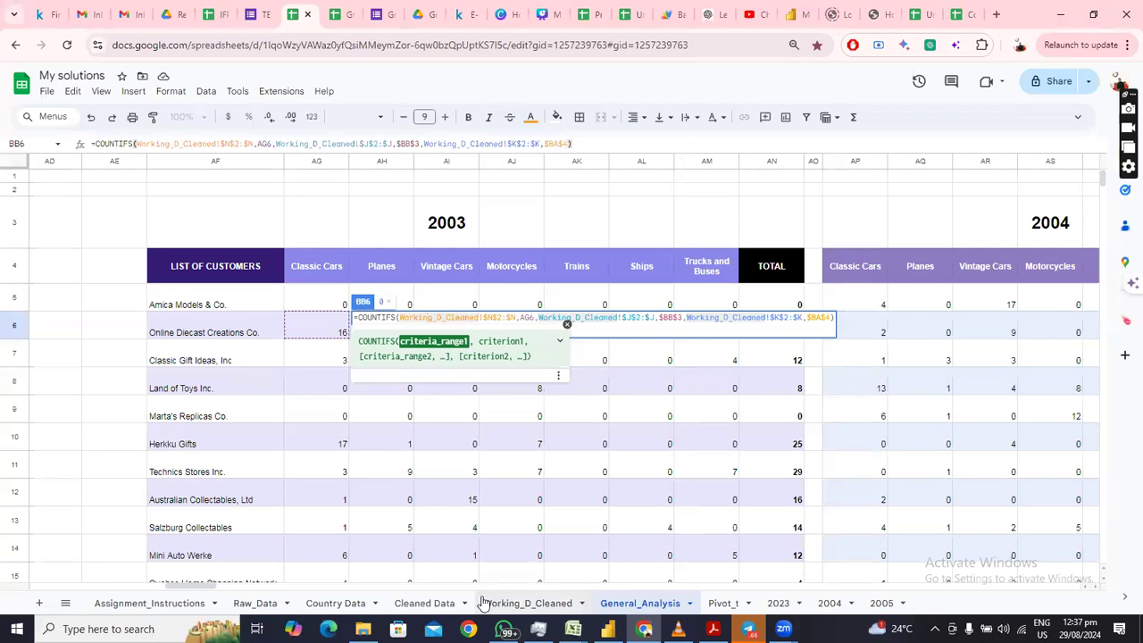
click(534, 603)
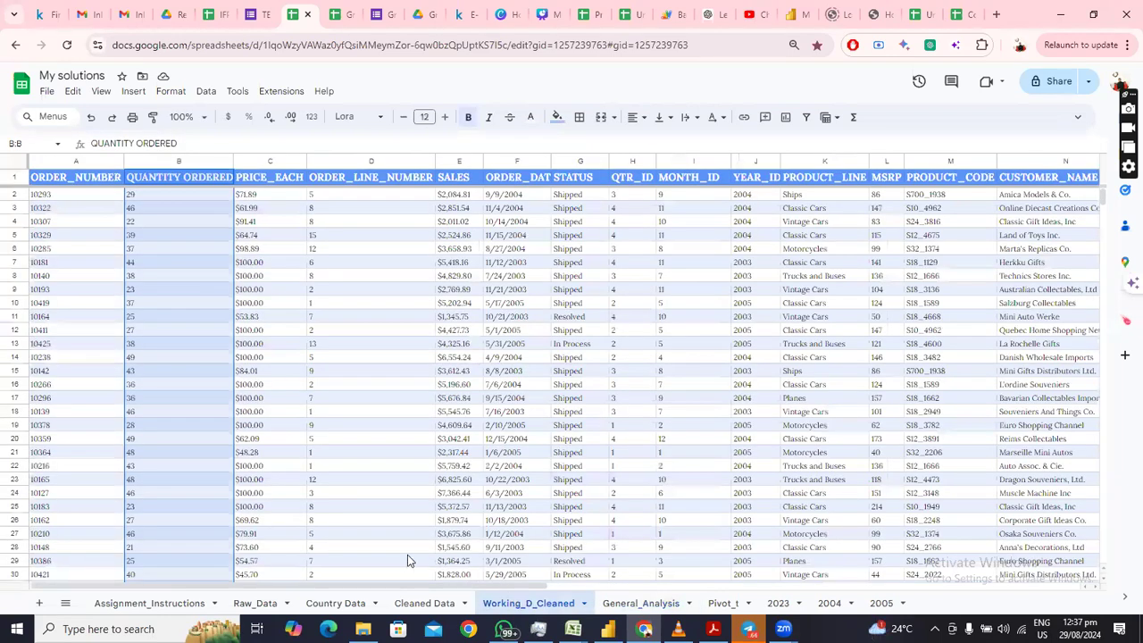
drag(382, 585, 605, 588)
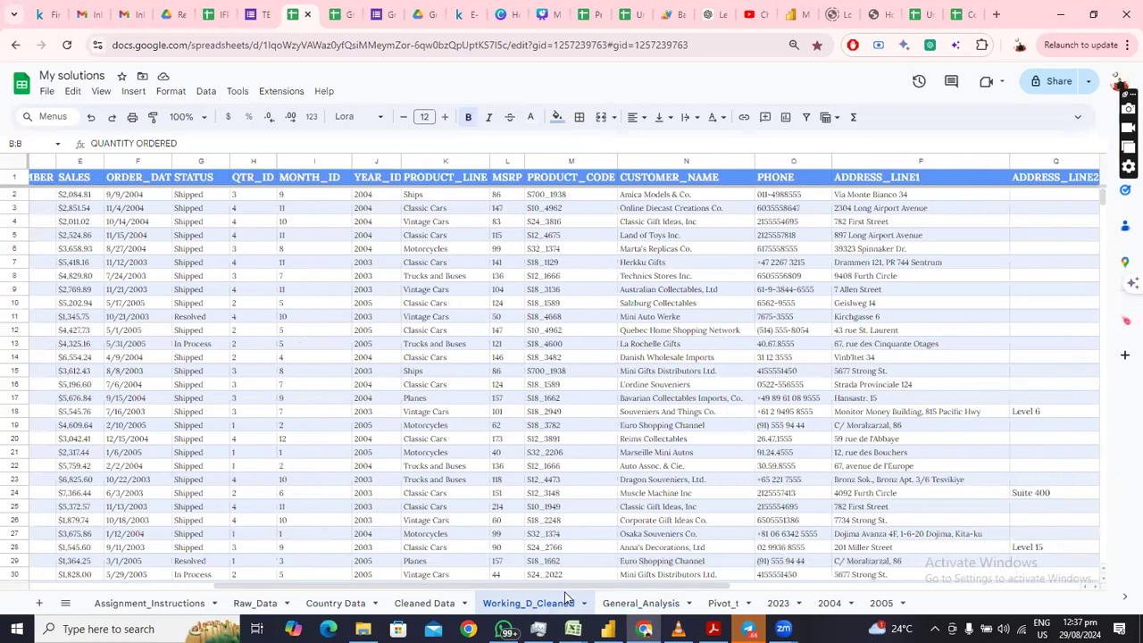
click(686, 161)
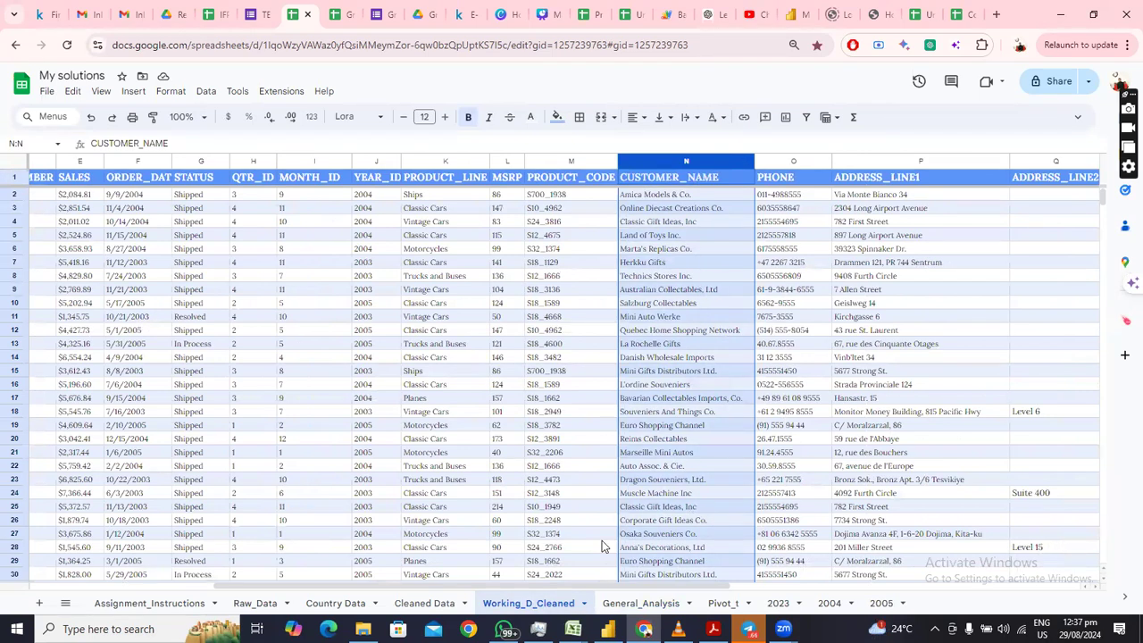
click(638, 604)
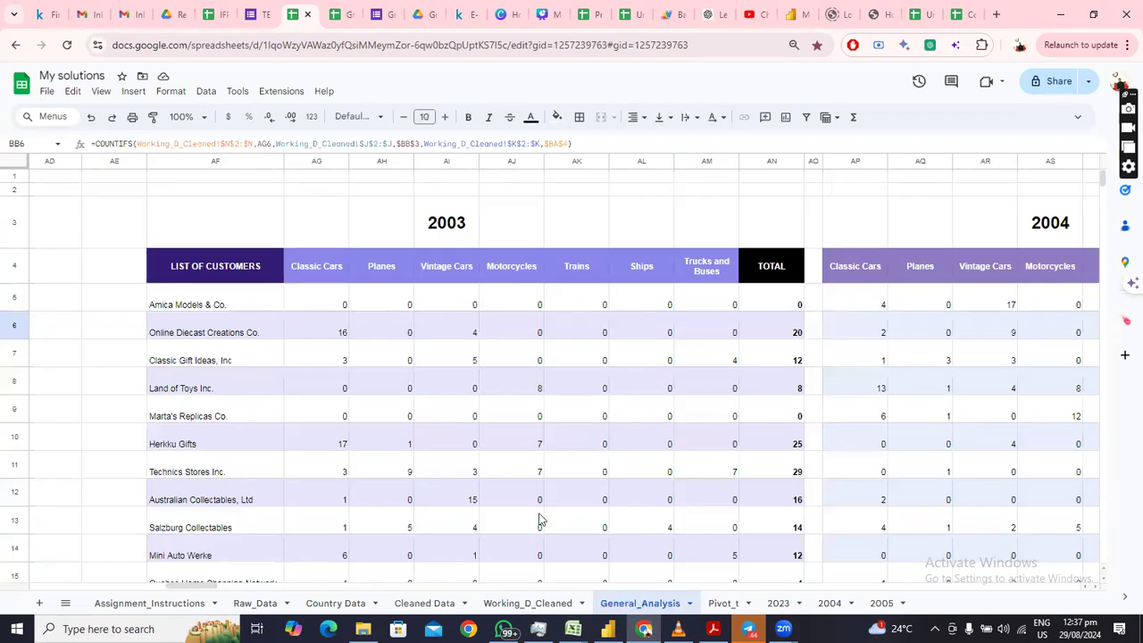
drag(213, 585, 268, 603)
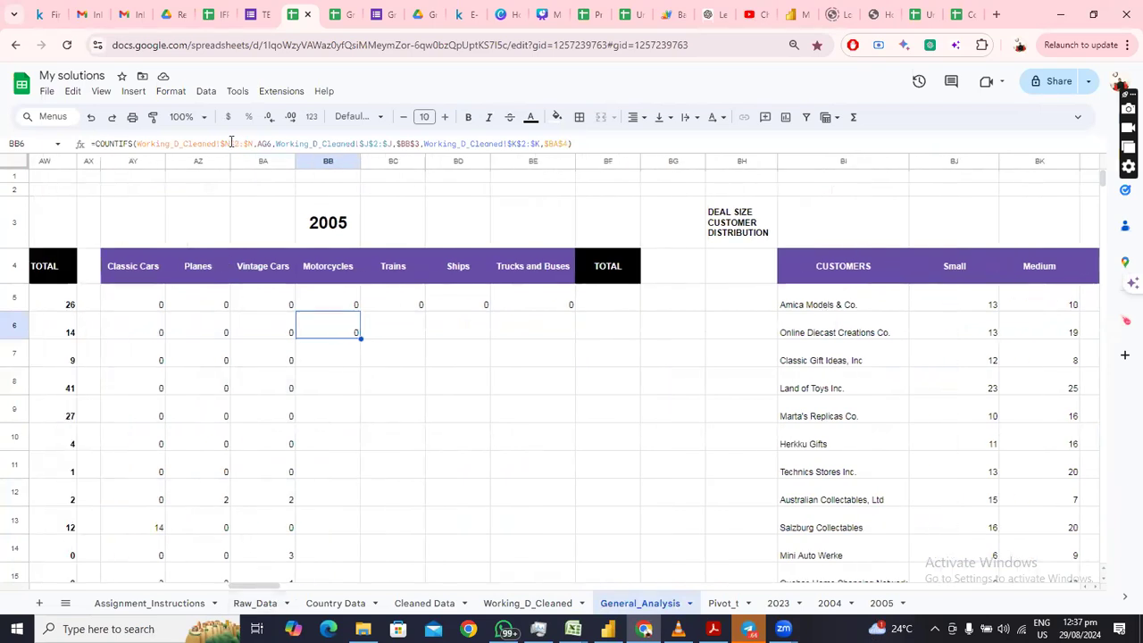
drag(219, 143, 255, 149)
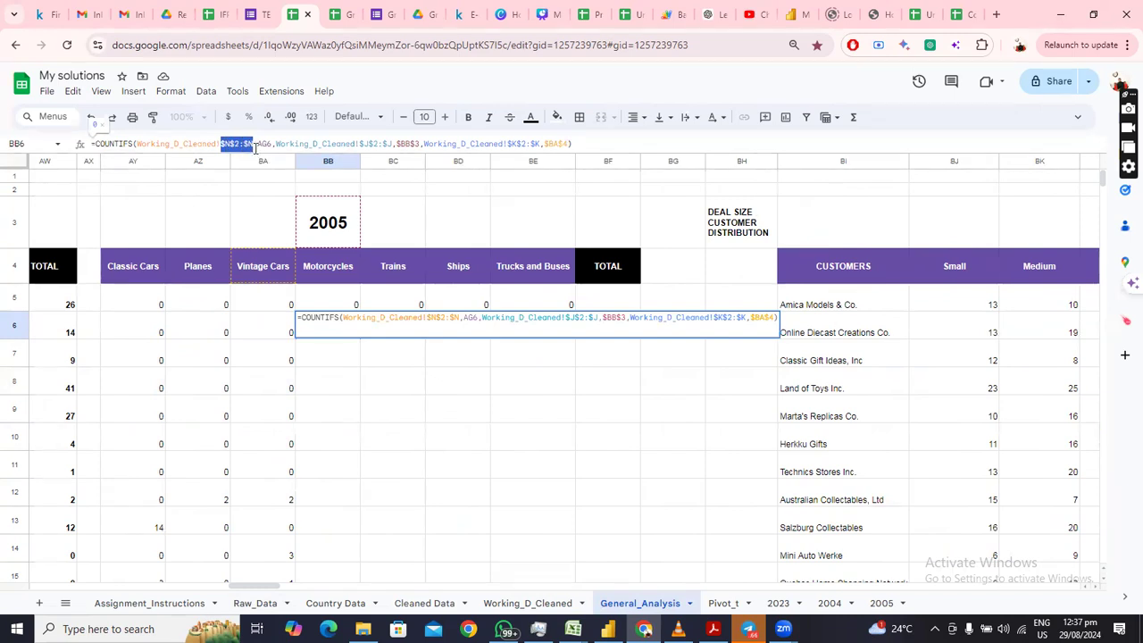
drag(255, 149, 256, 147)
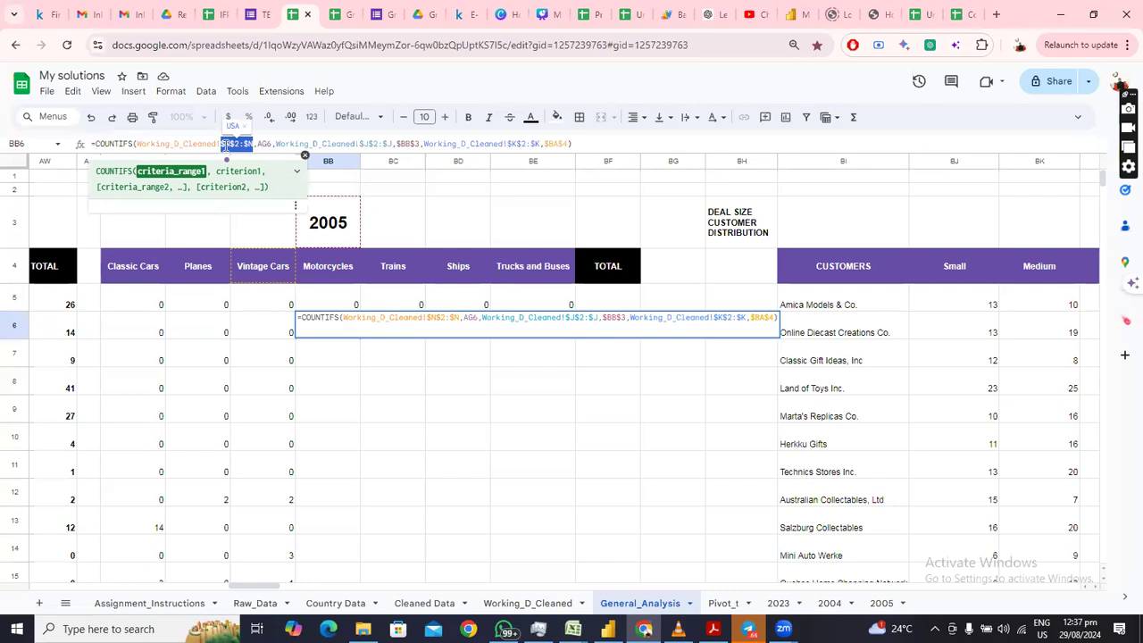
Change the customer criterion in BB6's COUNTIFS formula to AF6, the matching entry in the customer list
double_click(264, 143)
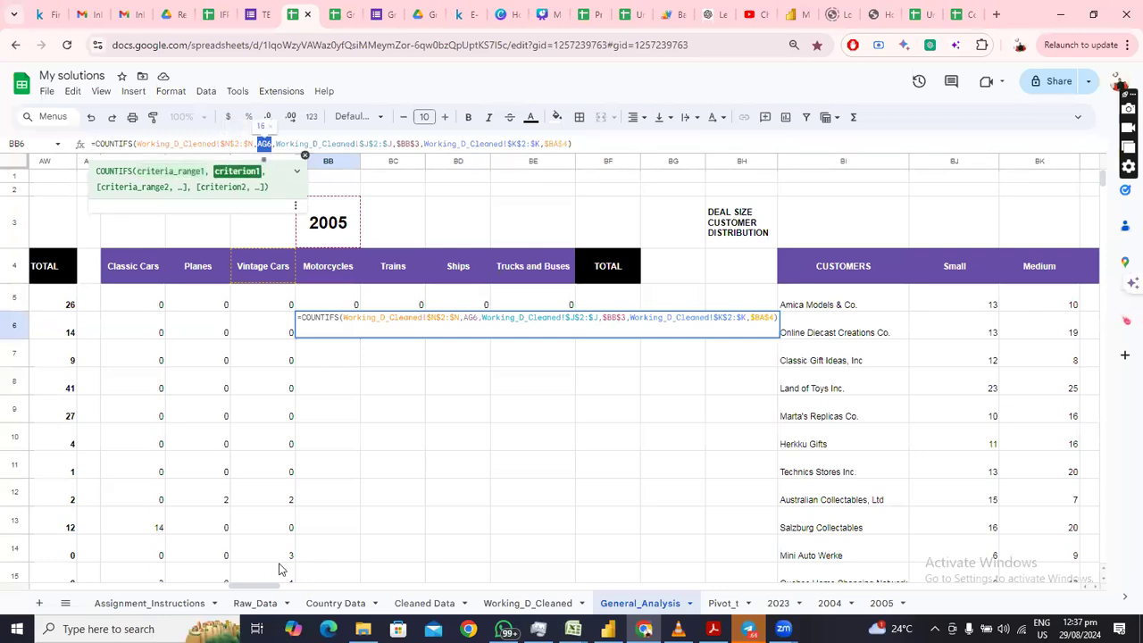
drag(267, 589, 219, 590)
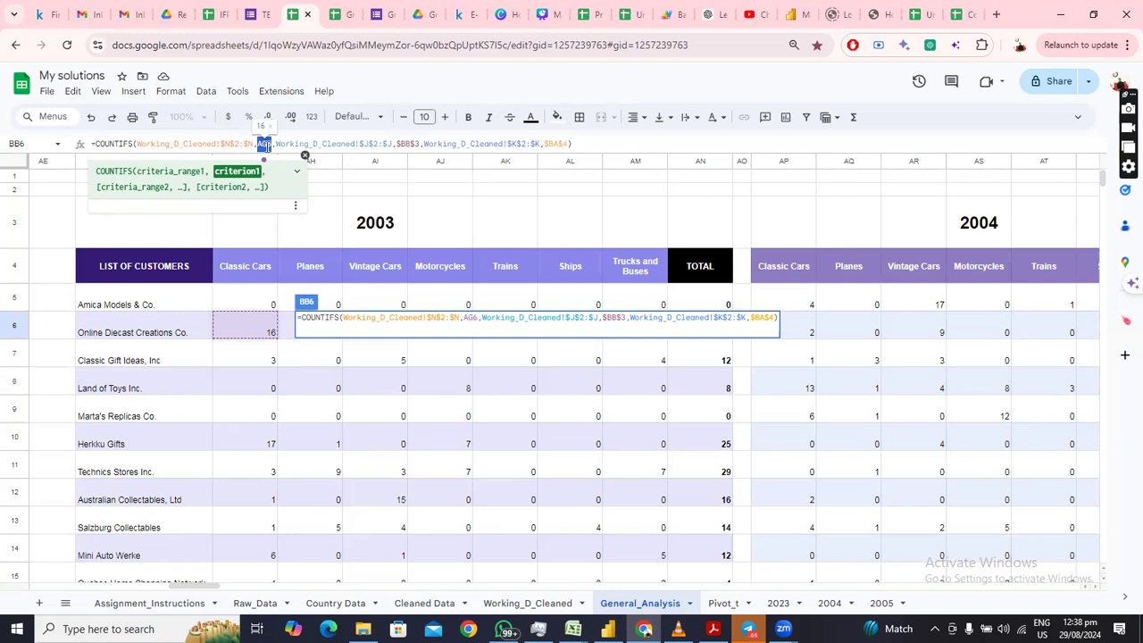
click(265, 144)
double_click(266, 144)
text(AF6)
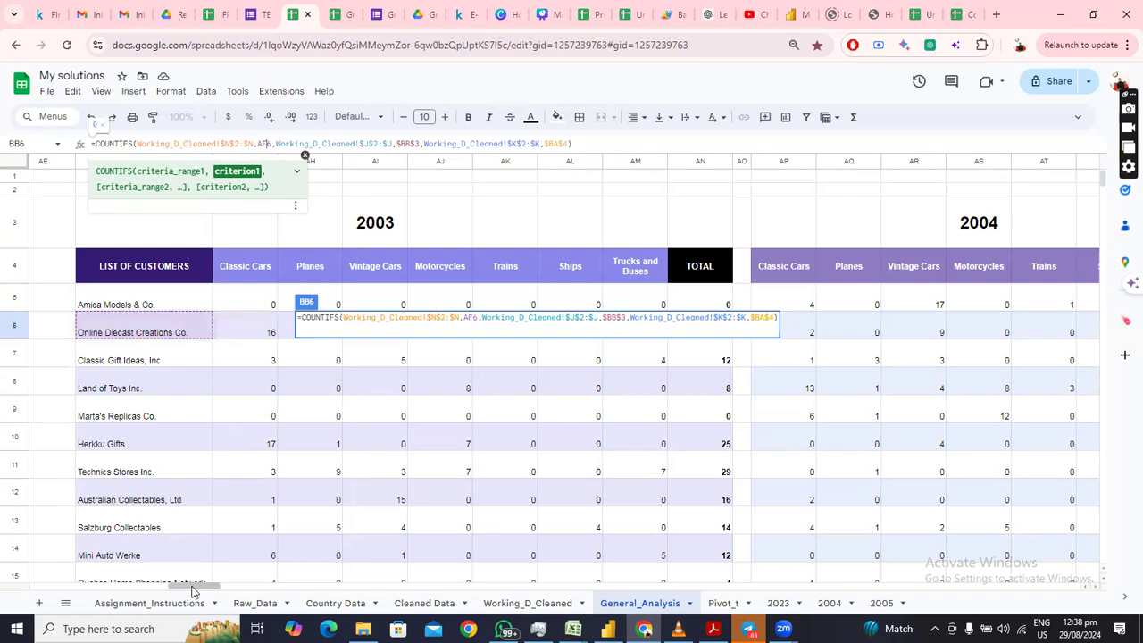
Check BB6's year range against the YEAR_ID column on Working_D_Cleaned and its criterion against the 2005 heading in BB3
drag(190, 590, 226, 590)
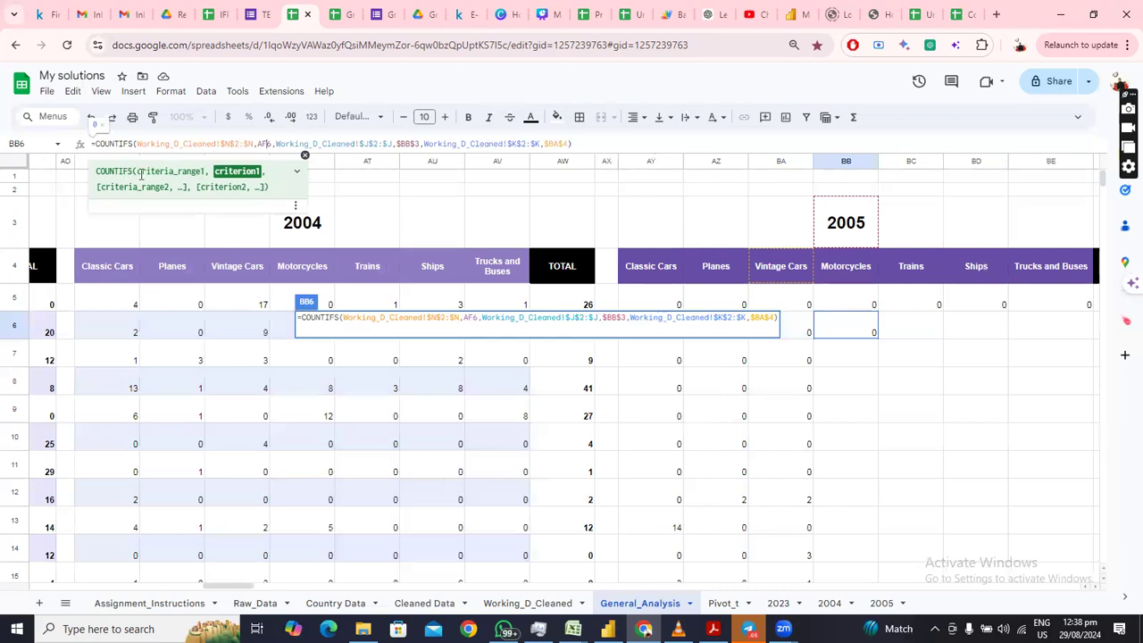
drag(137, 170, 256, 171)
click(296, 170)
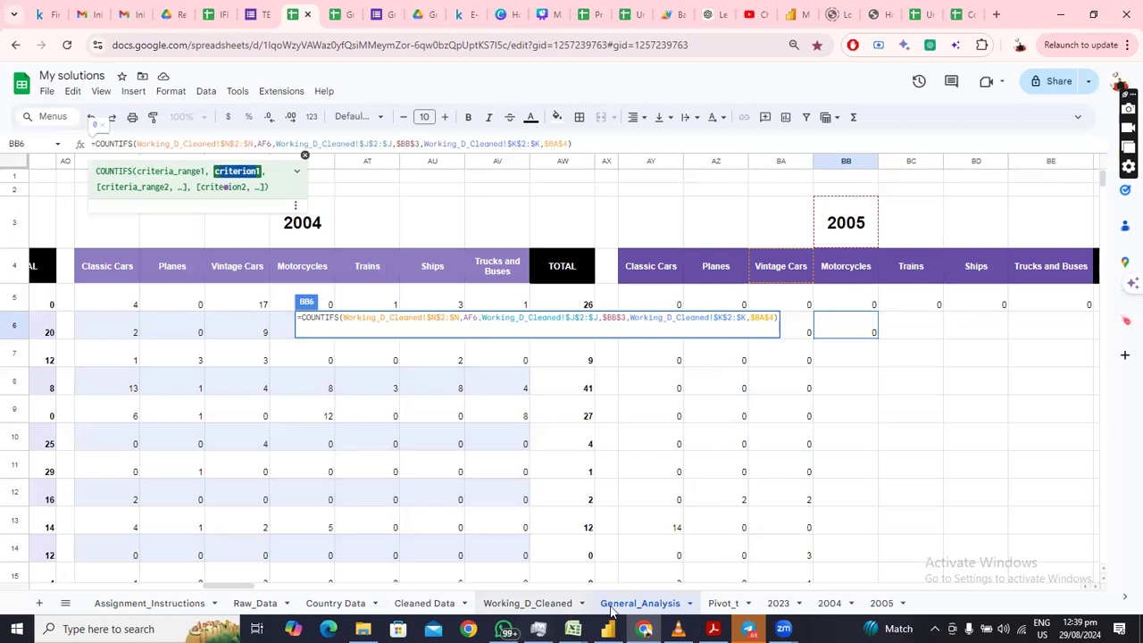
click(548, 606)
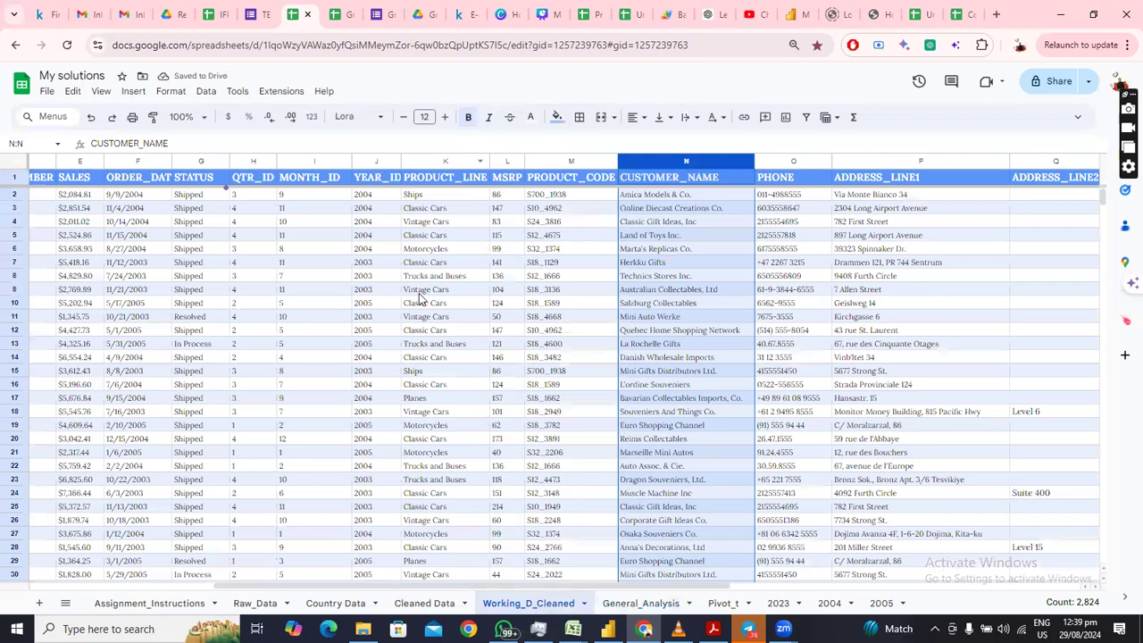
click(375, 162)
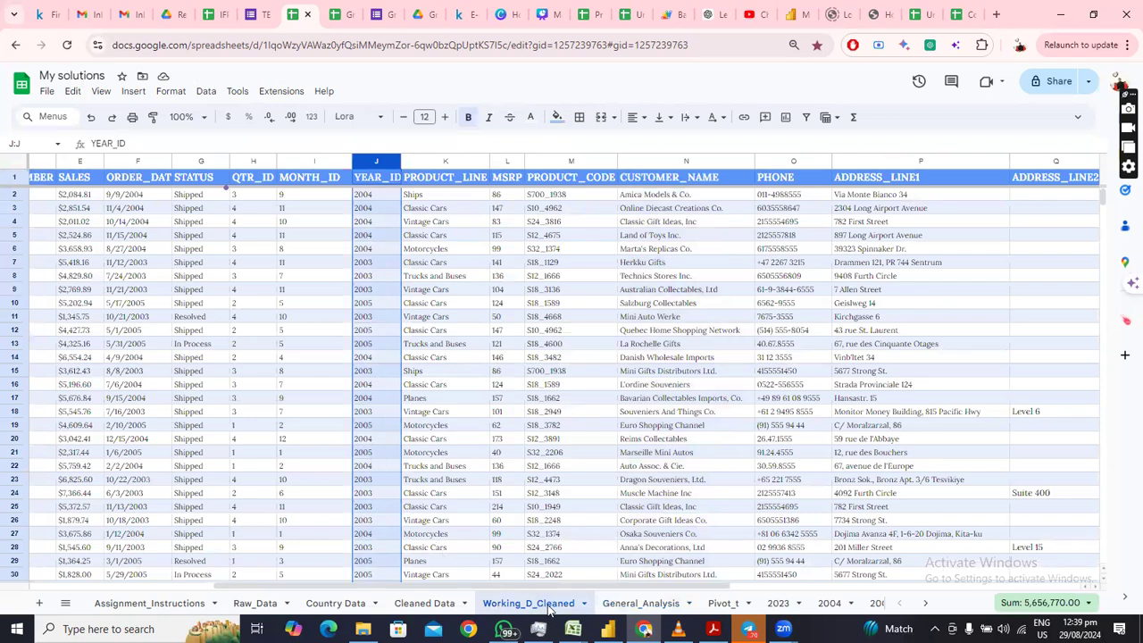
click(634, 606)
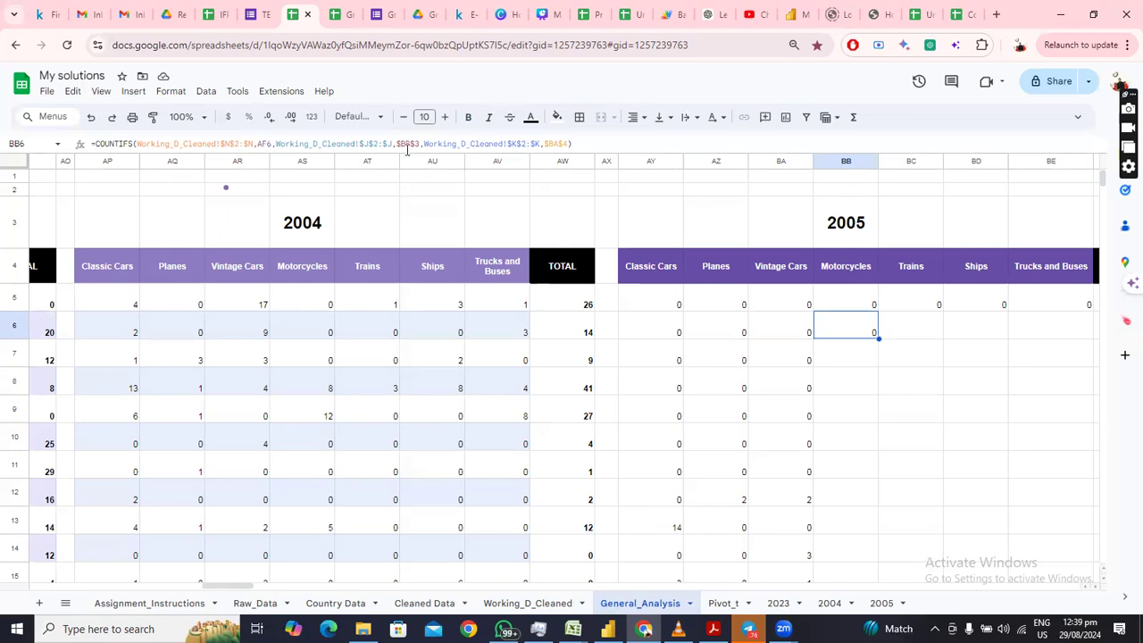
click(832, 230)
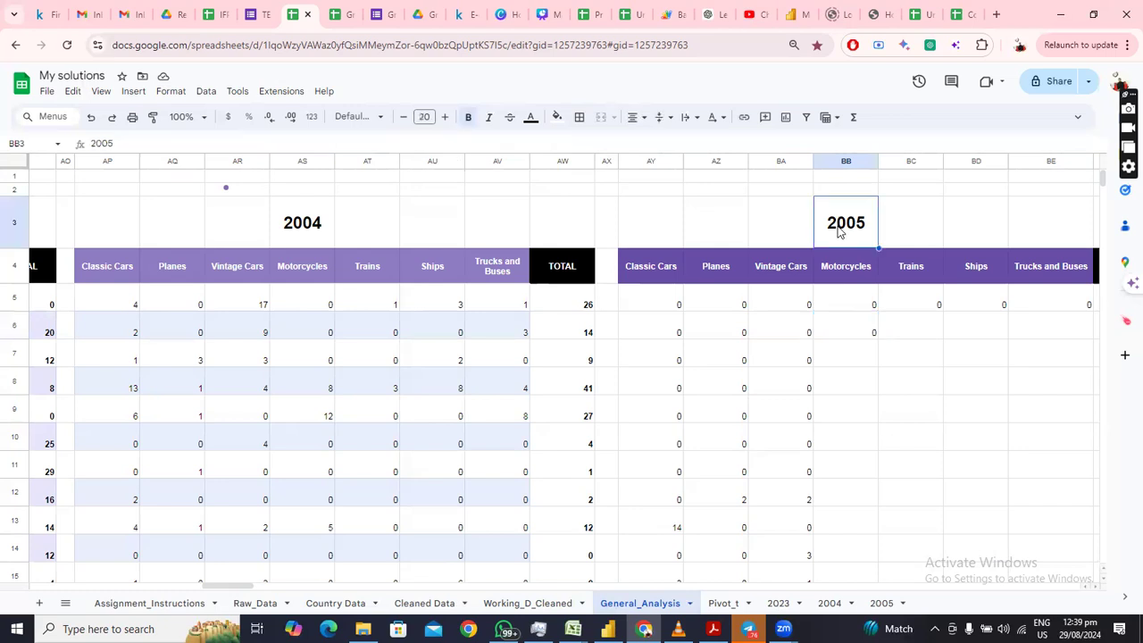
Compare BB6's product criteria with the Motorcycles header in BB4 and the PRODUCT_LINE column on Working_D_Cleaned
click(858, 336)
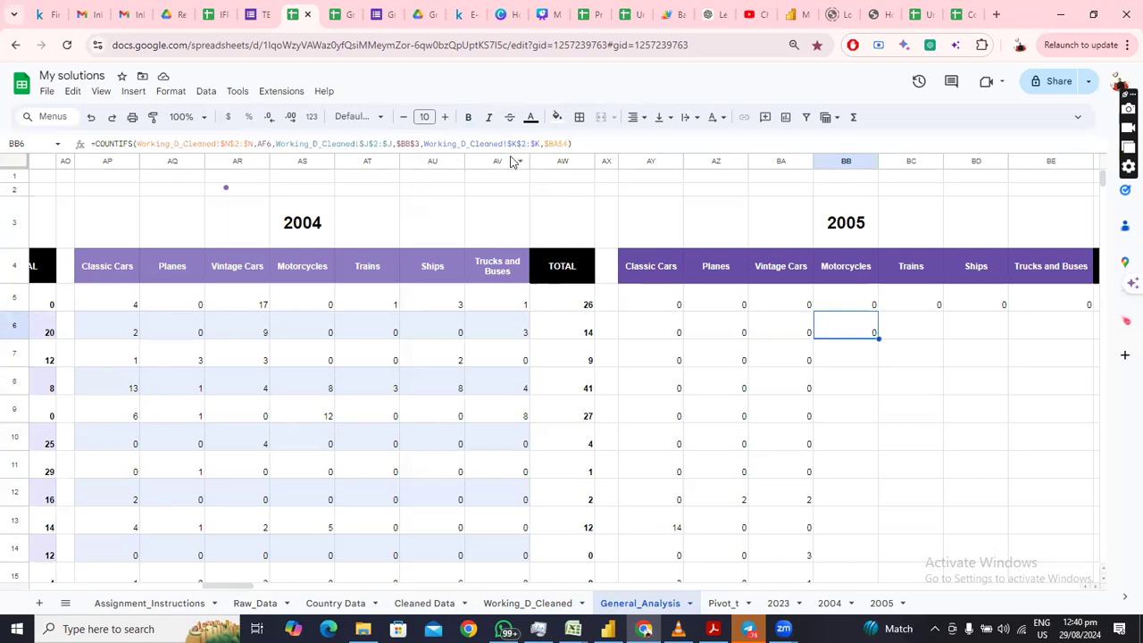
click(848, 272)
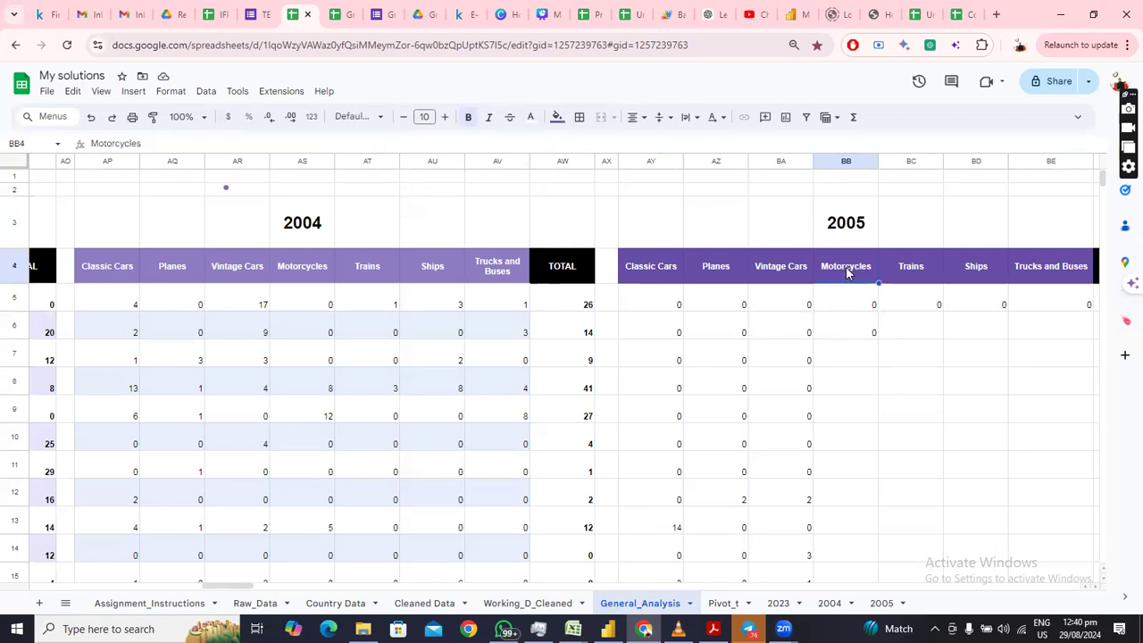
click(855, 338)
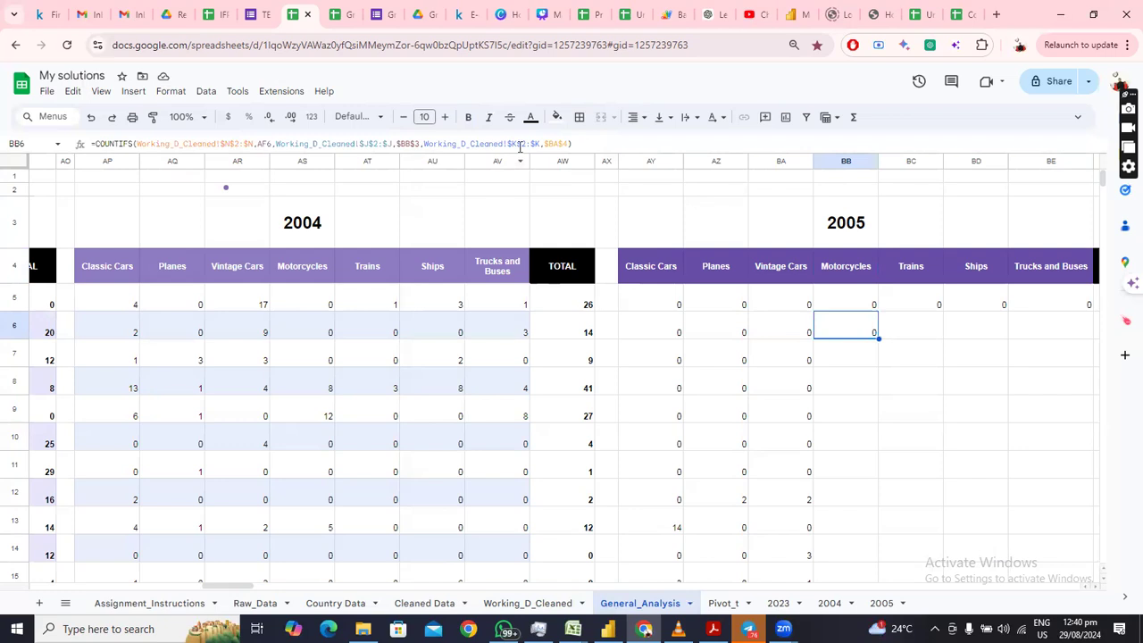
click(539, 604)
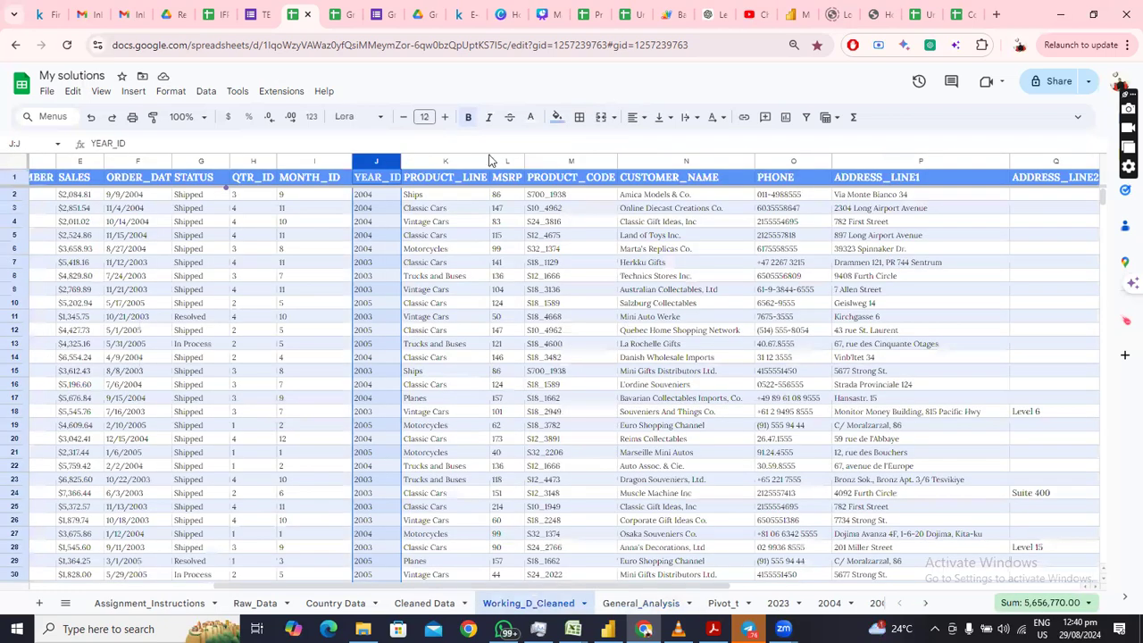
click(438, 157)
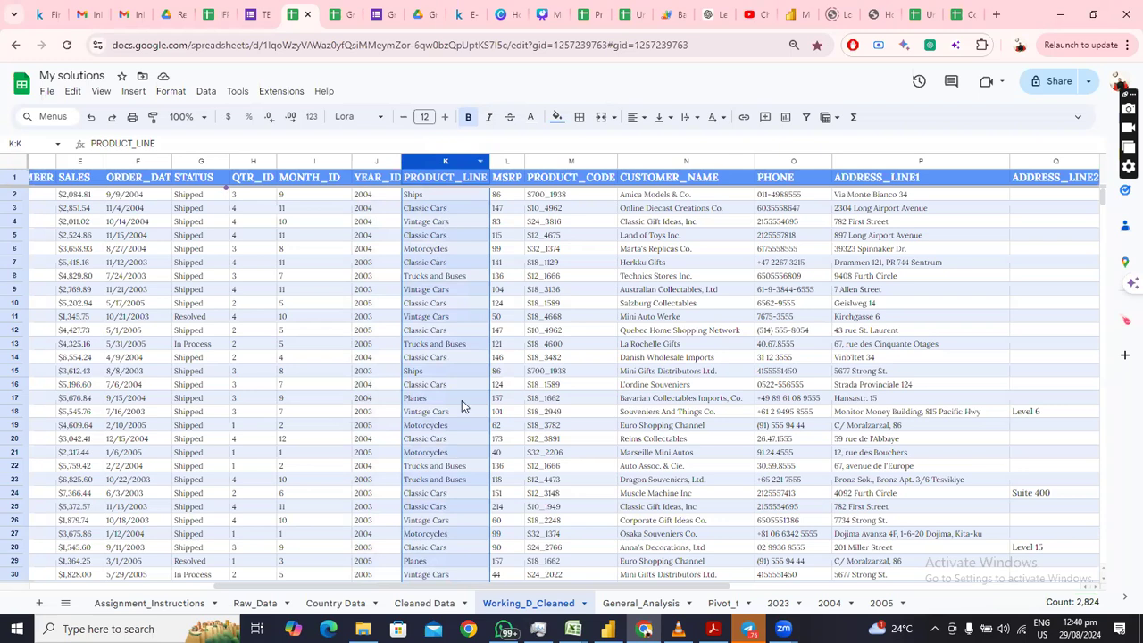
click(642, 603)
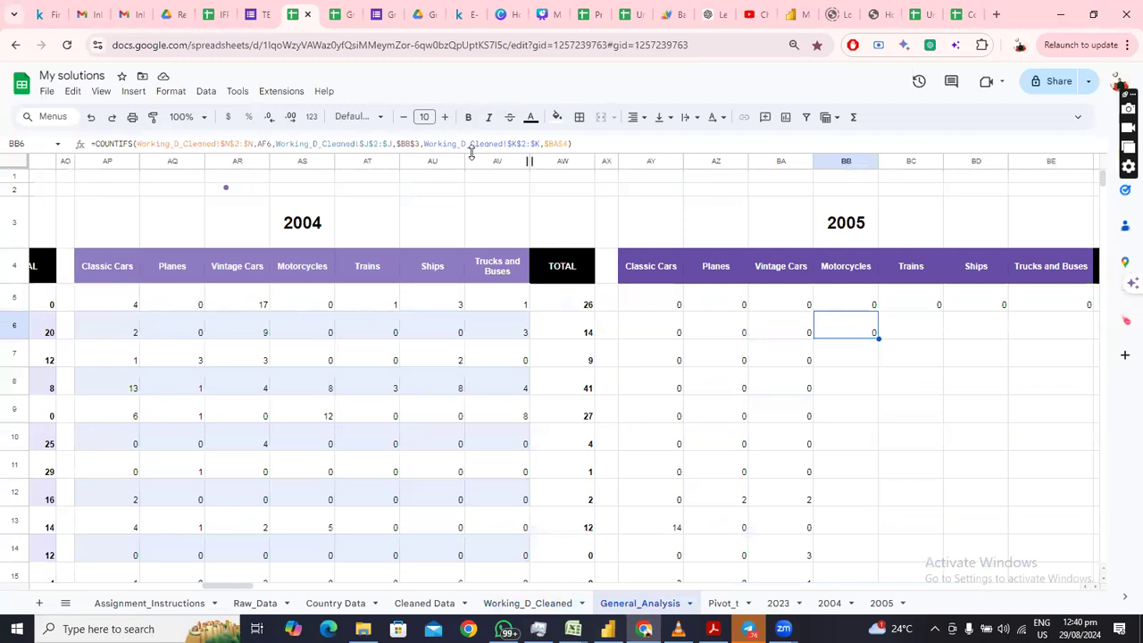
Set the product criterion in BB6's COUNTIFS formula to $BB$4, the Motorcycles header
double_click(858, 327)
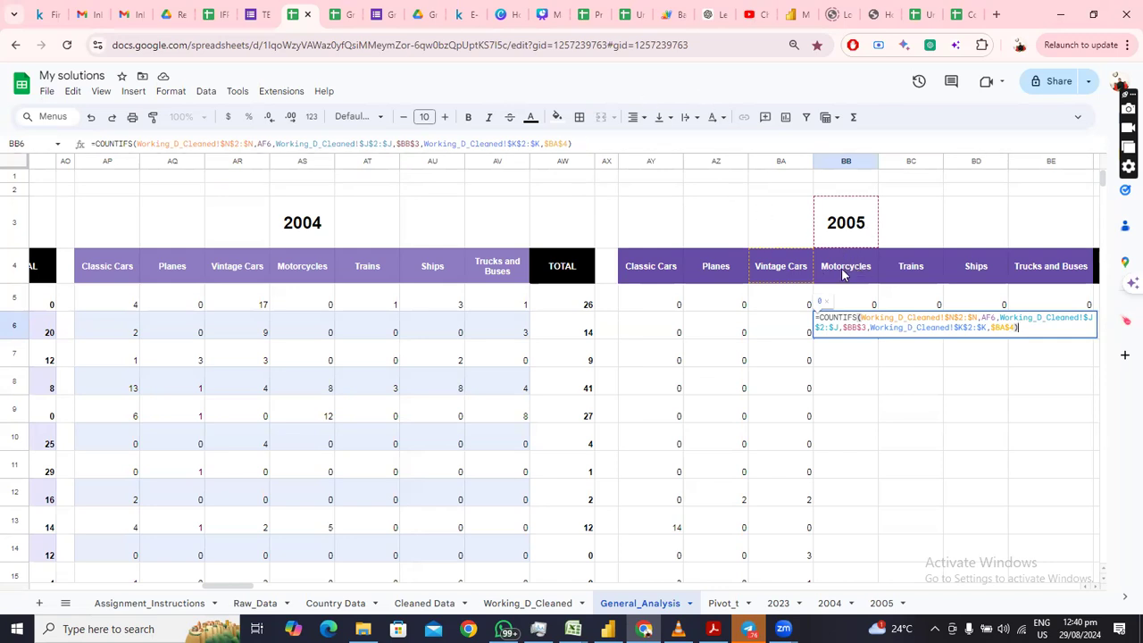
double_click(556, 143)
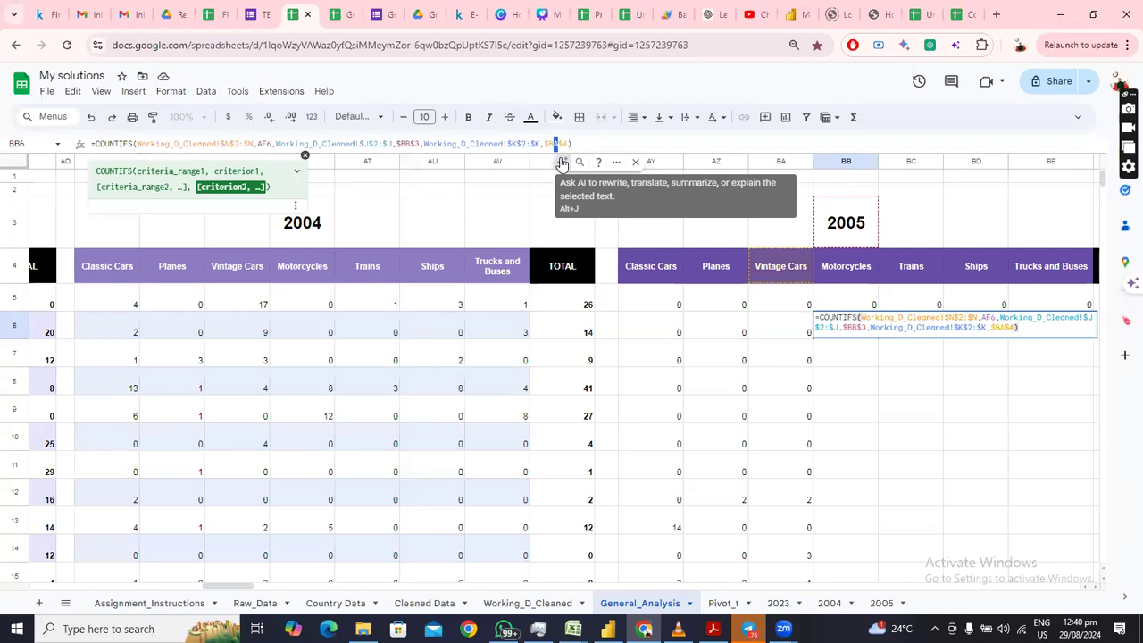
text(B)
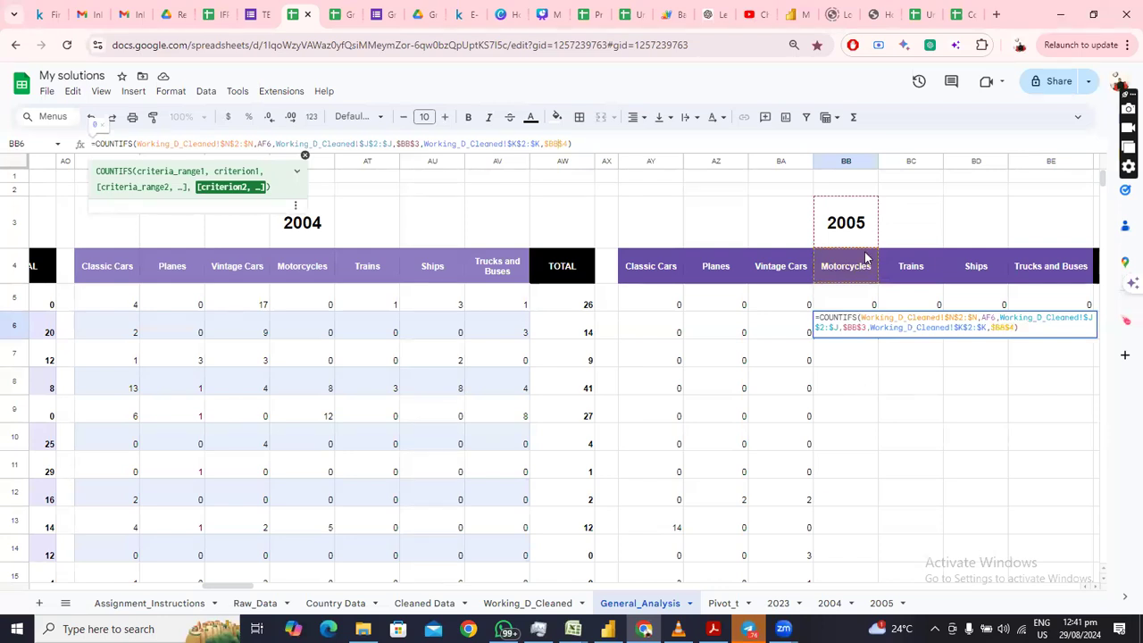
key(Return)
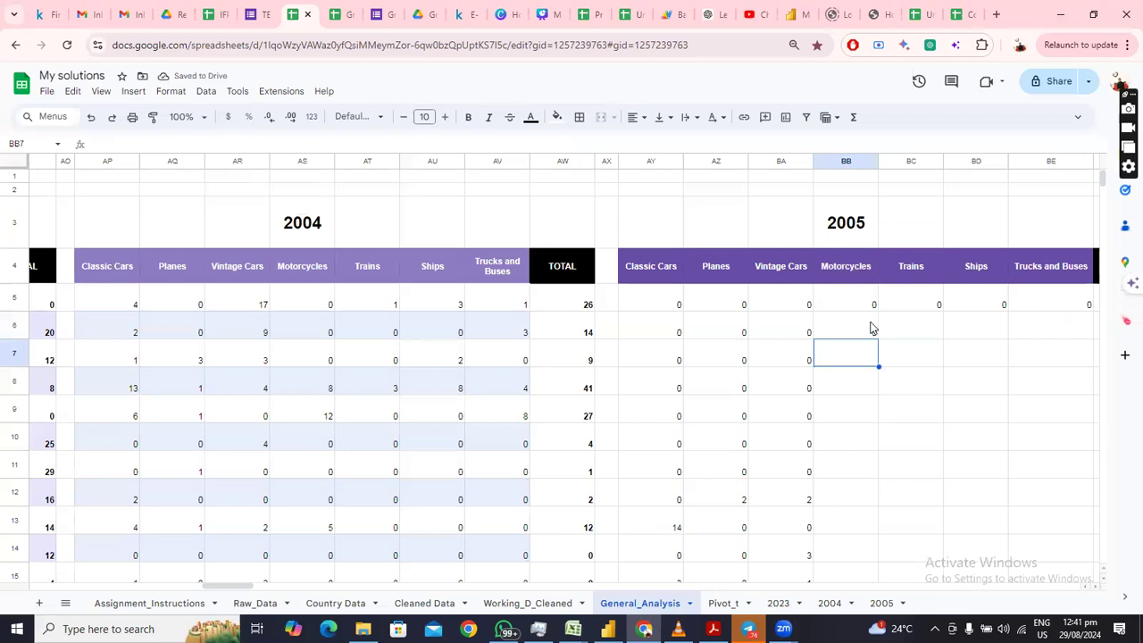
Fill the corrected Motorcycles COUNTIFS formula from BB6 down the customer rows to BB96
click(871, 335)
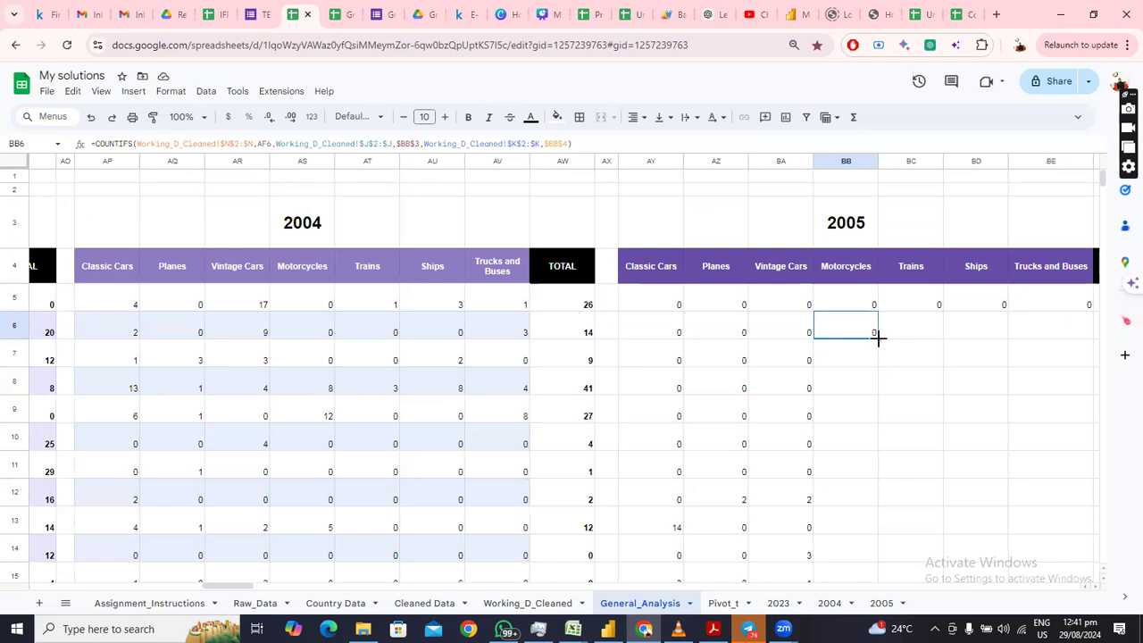
drag(878, 337, 887, 388)
scroll(886, 381, up, 15)
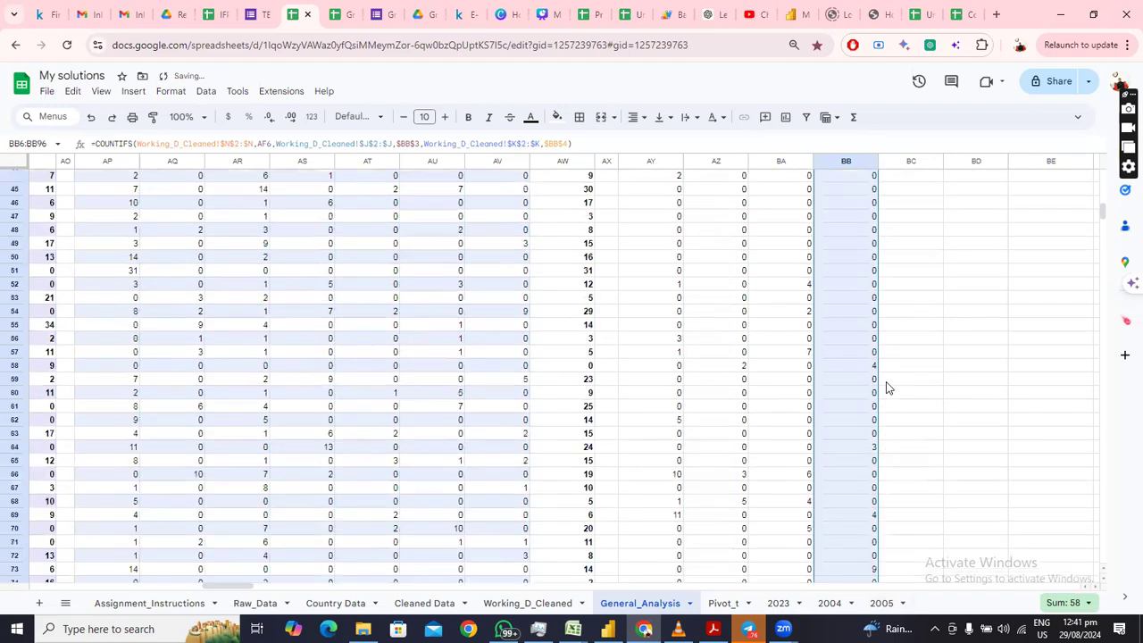
scroll(887, 388, up, 10)
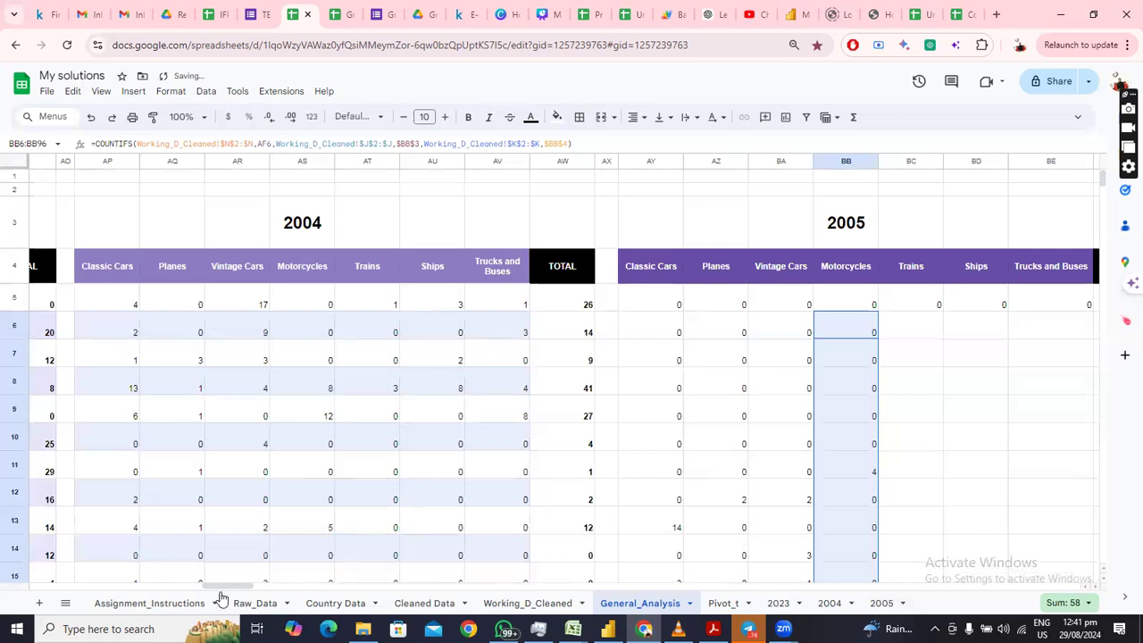
Review the question list on Assignment_Instructions and return to the 2004 and 2005 customer tables on General_Analysis
drag(225, 589, 254, 590)
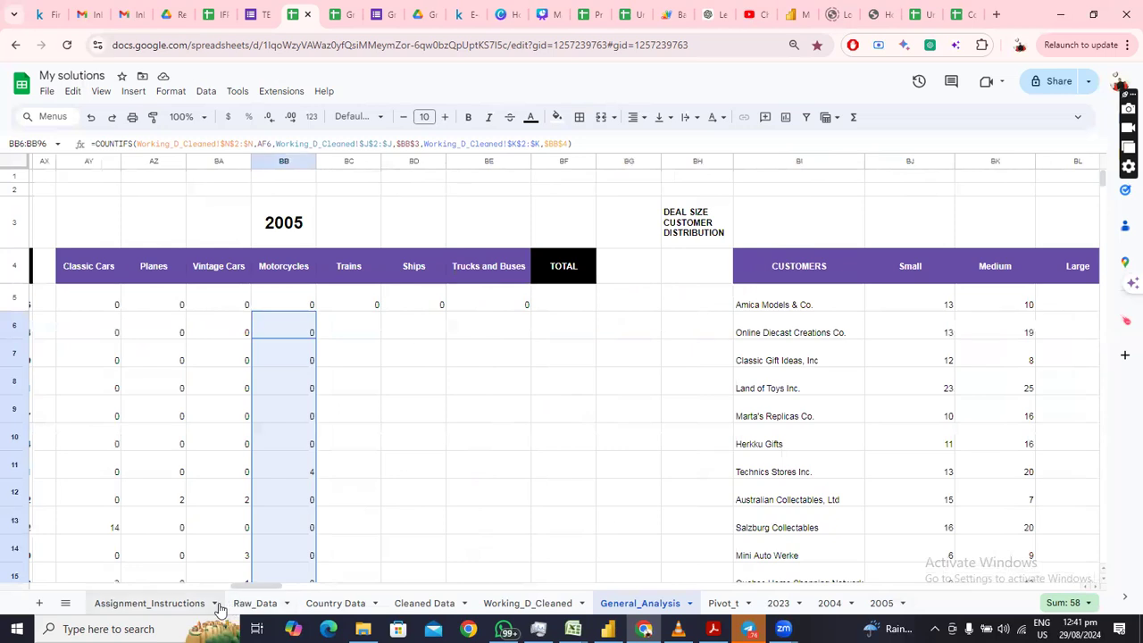
click(152, 604)
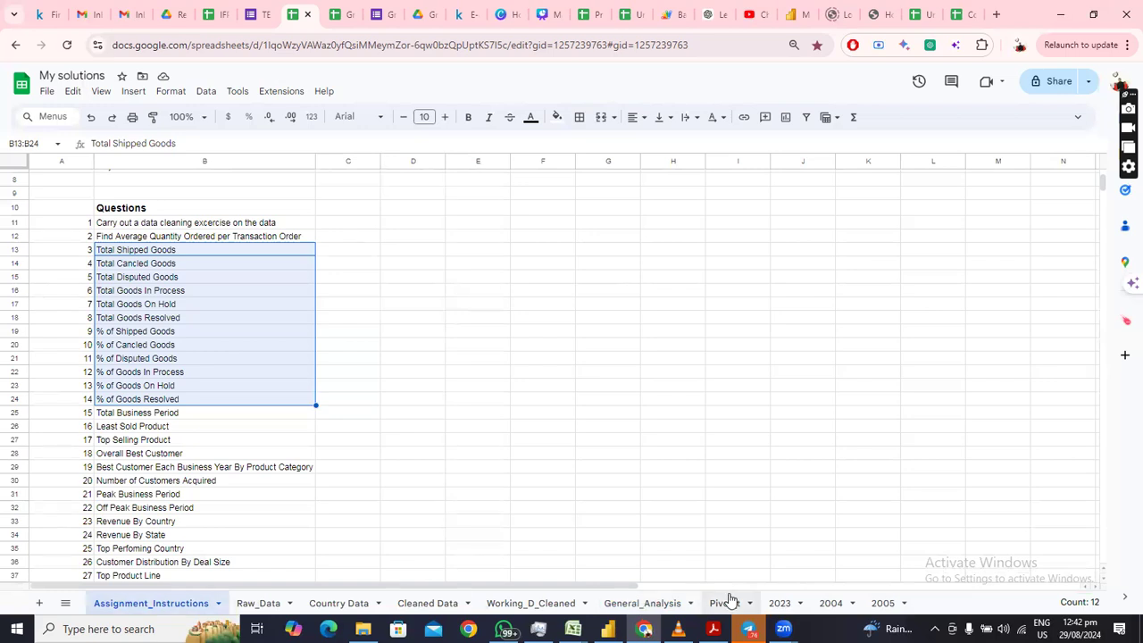
click(629, 605)
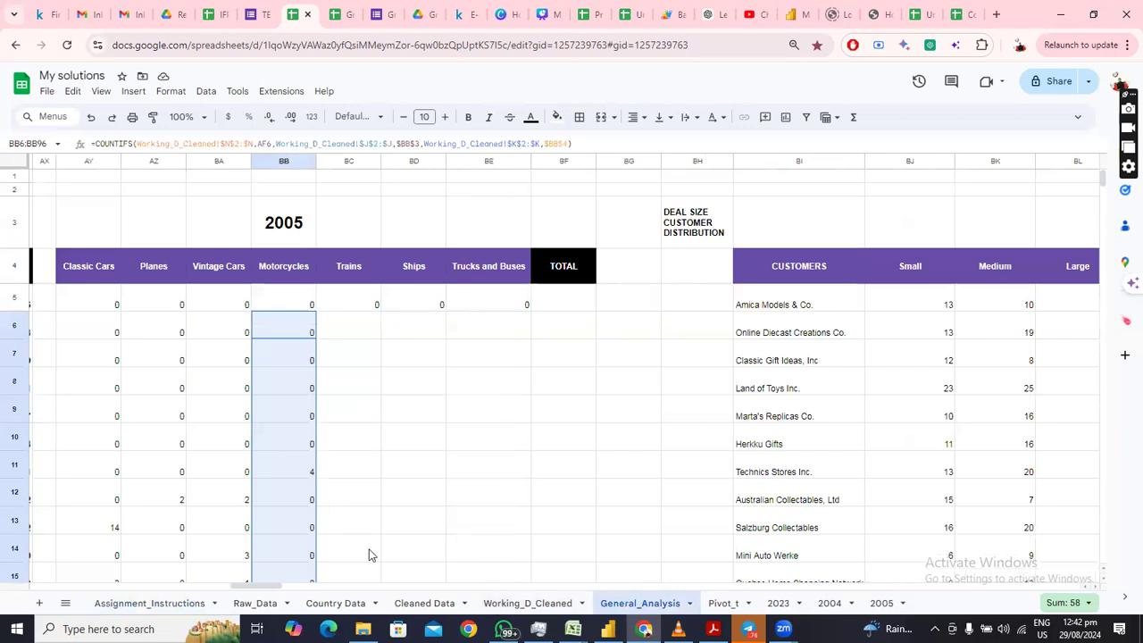
mouse_move(264, 585)
mouse_down()
mouse_move(210, 590)
mouse_move(242, 589)
mouse_up()
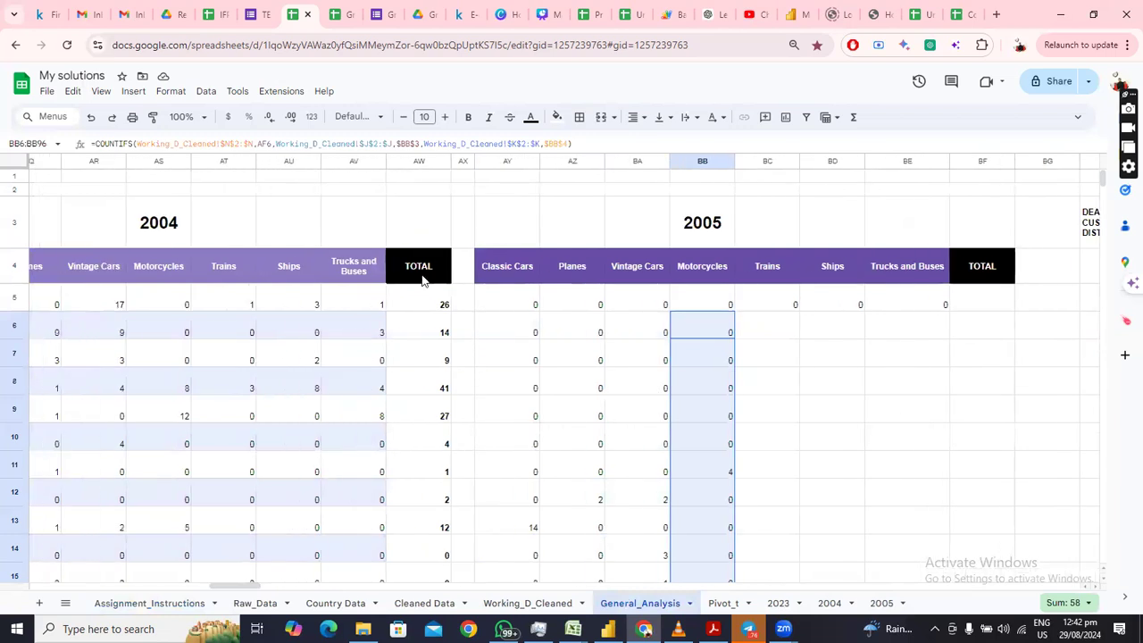
Examine the 2003 category totals in row 98 on General_Analysis, the SUM formula in AG98 and the customer rows above
scroll(430, 283, down, 10)
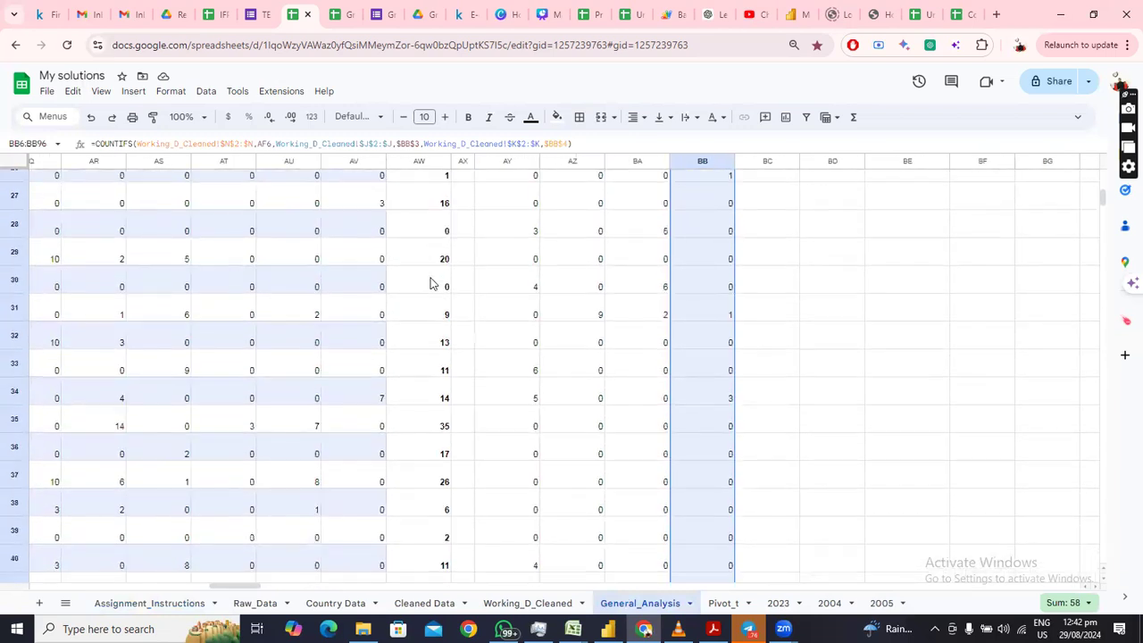
scroll(430, 283, down, 15)
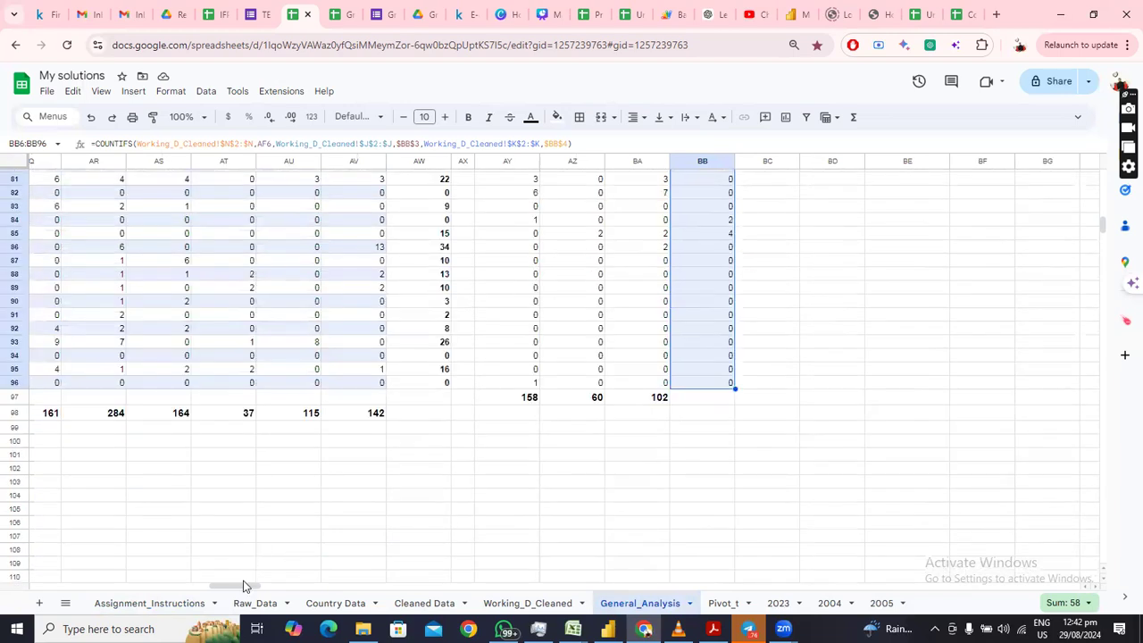
drag(248, 586, 204, 586)
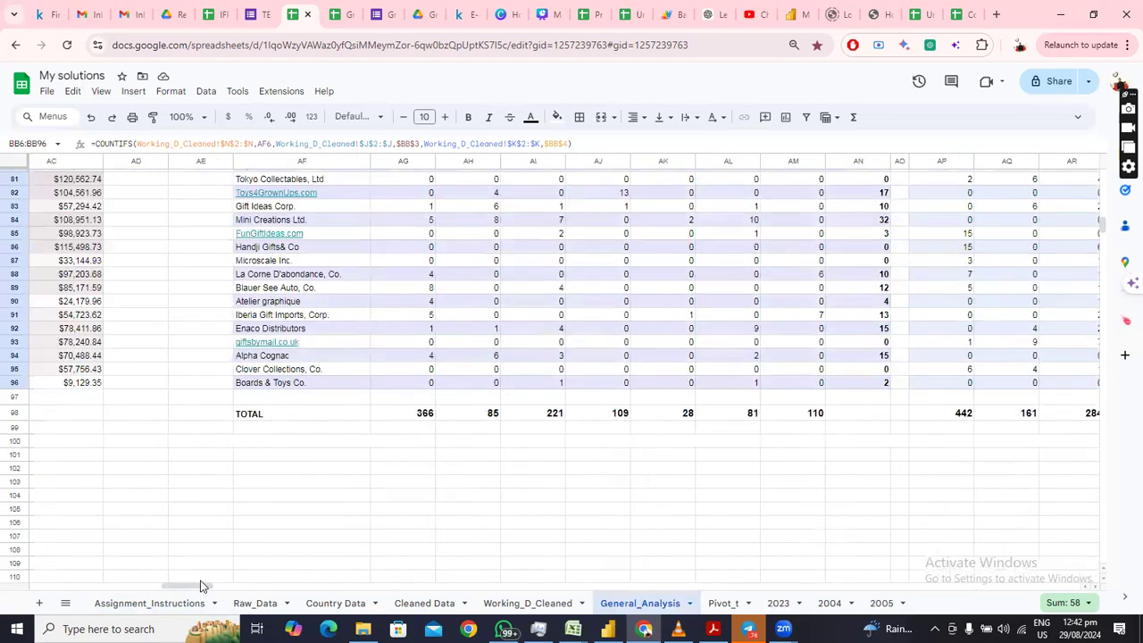
drag(253, 417, 850, 426)
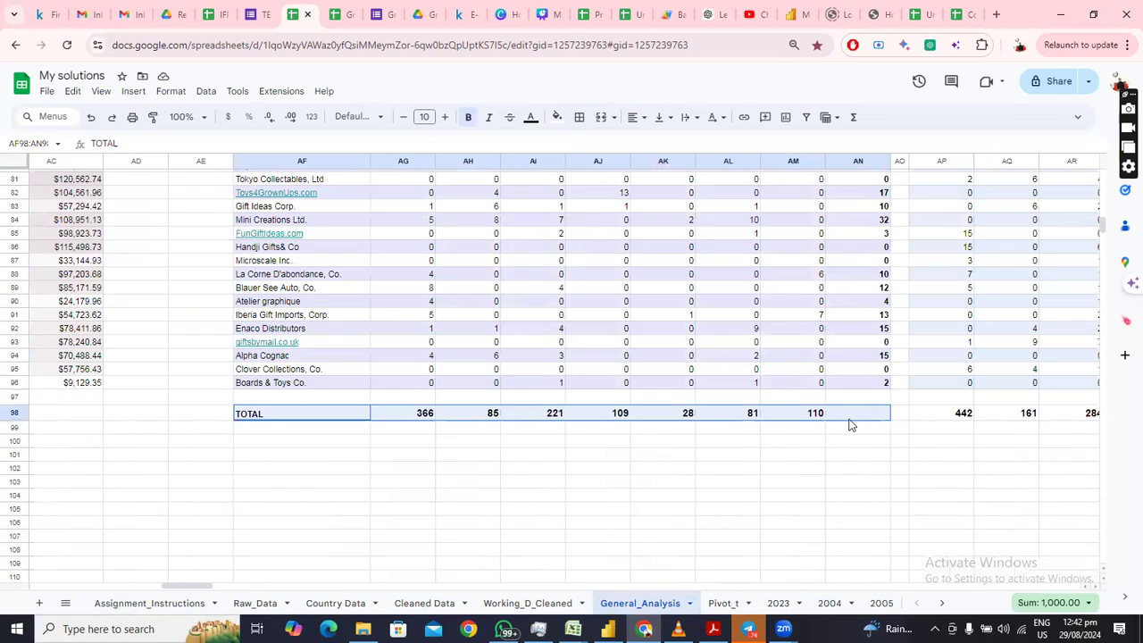
click(426, 416)
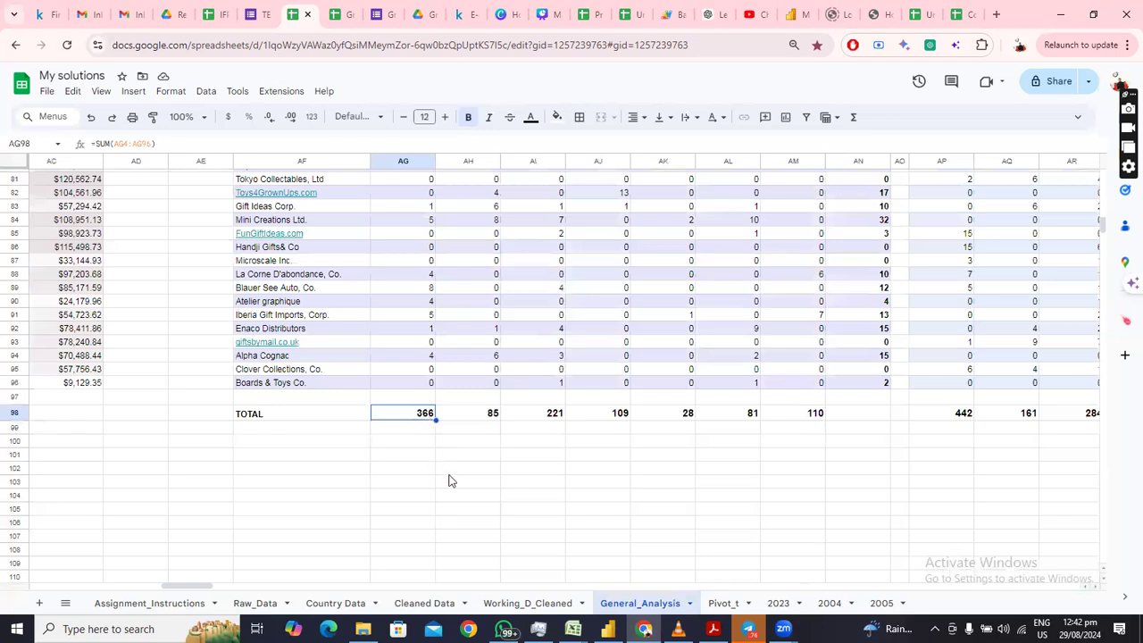
scroll(487, 456, up, 20)
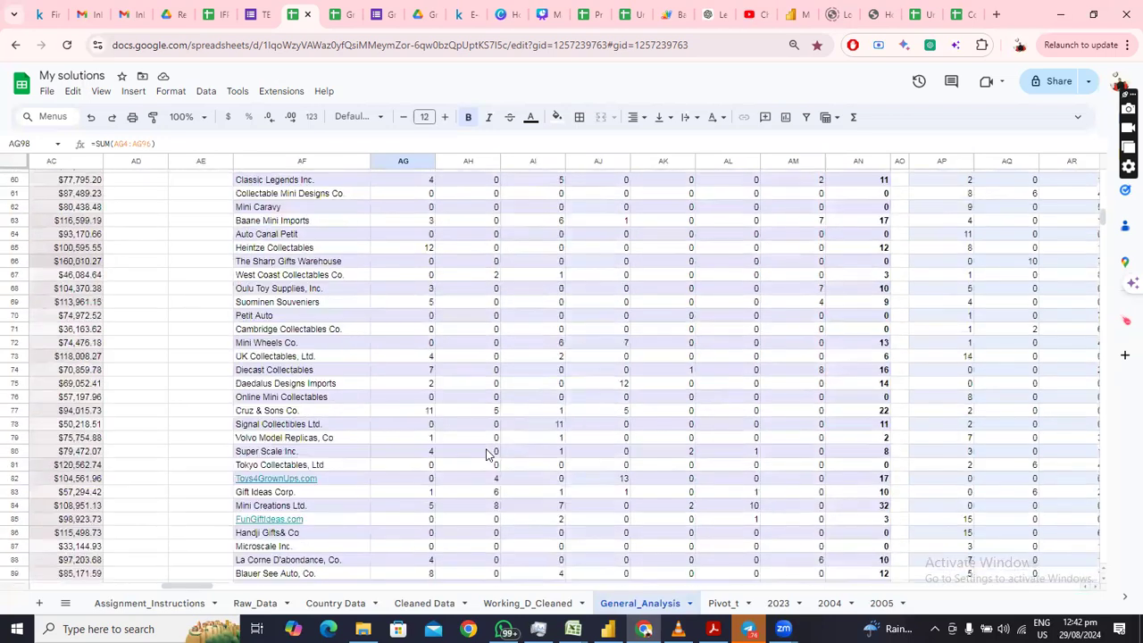
scroll(487, 456, up, 2)
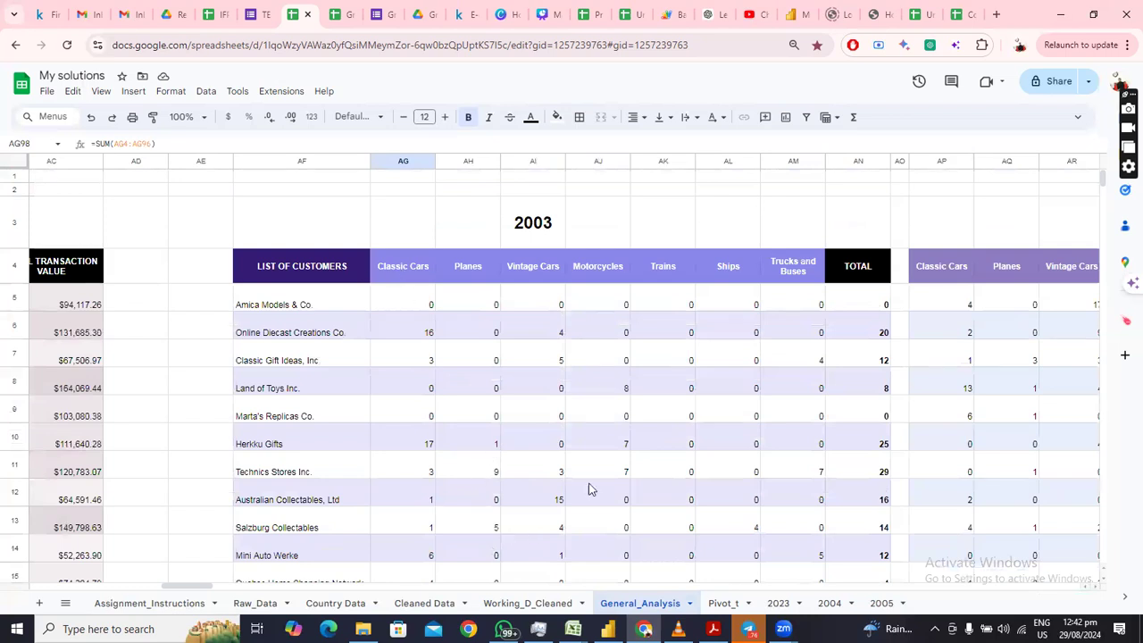
scroll(599, 468, down, 8)
scroll(600, 468, down, 5)
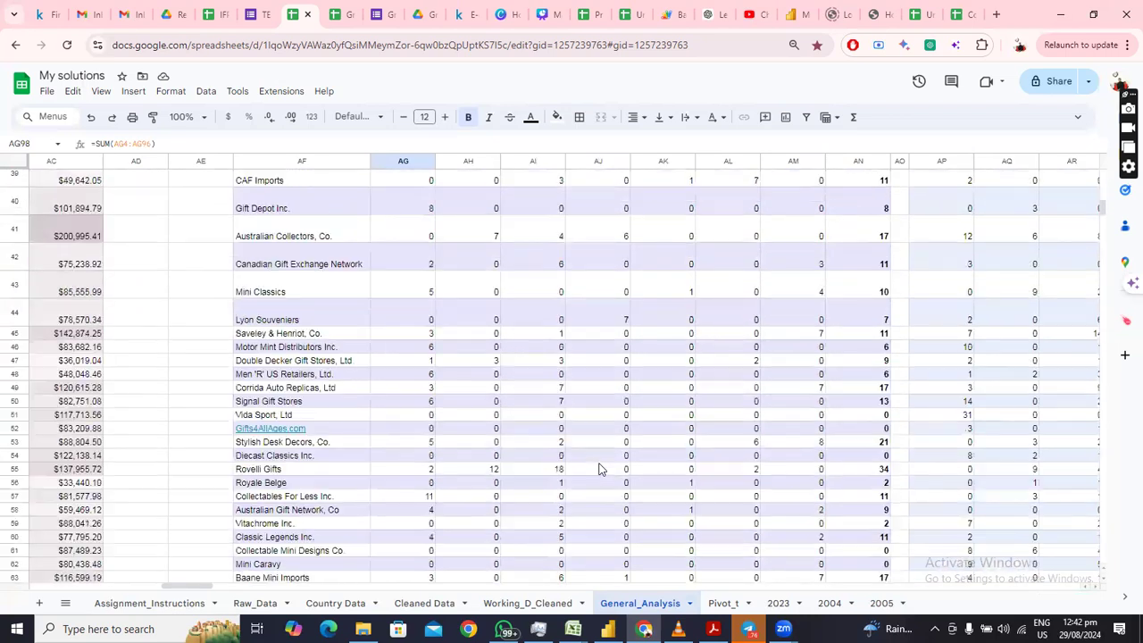
scroll(851, 467, down, 5)
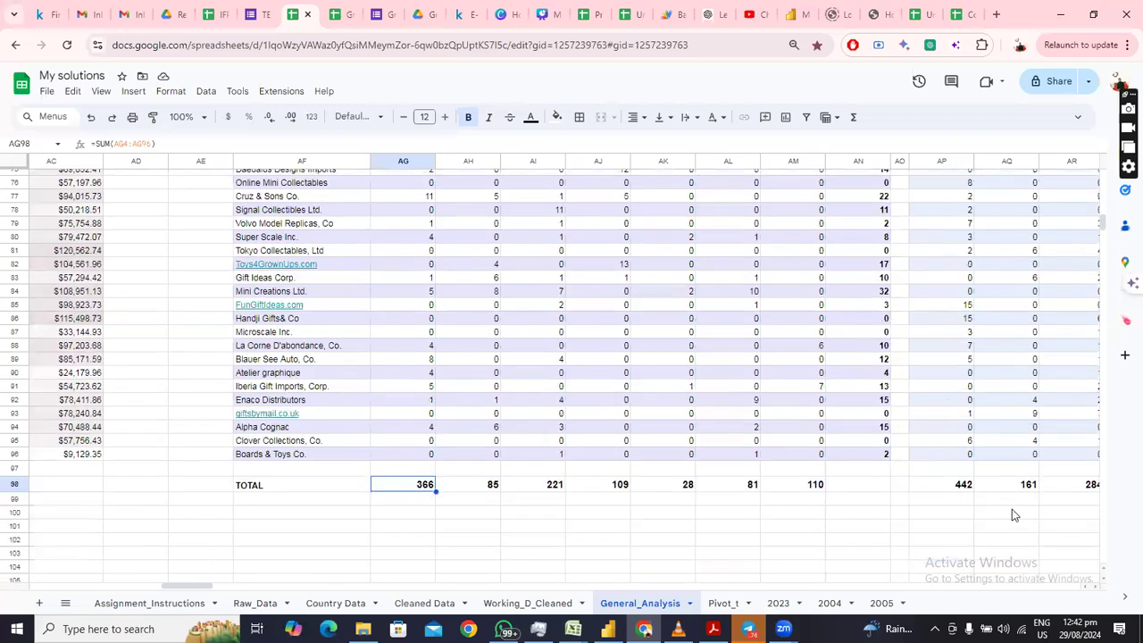
Compare the 2004 product category totals in row 98 with the partly completed 2005 customer table and its totals
click(961, 489)
drag(997, 491, 762, 593)
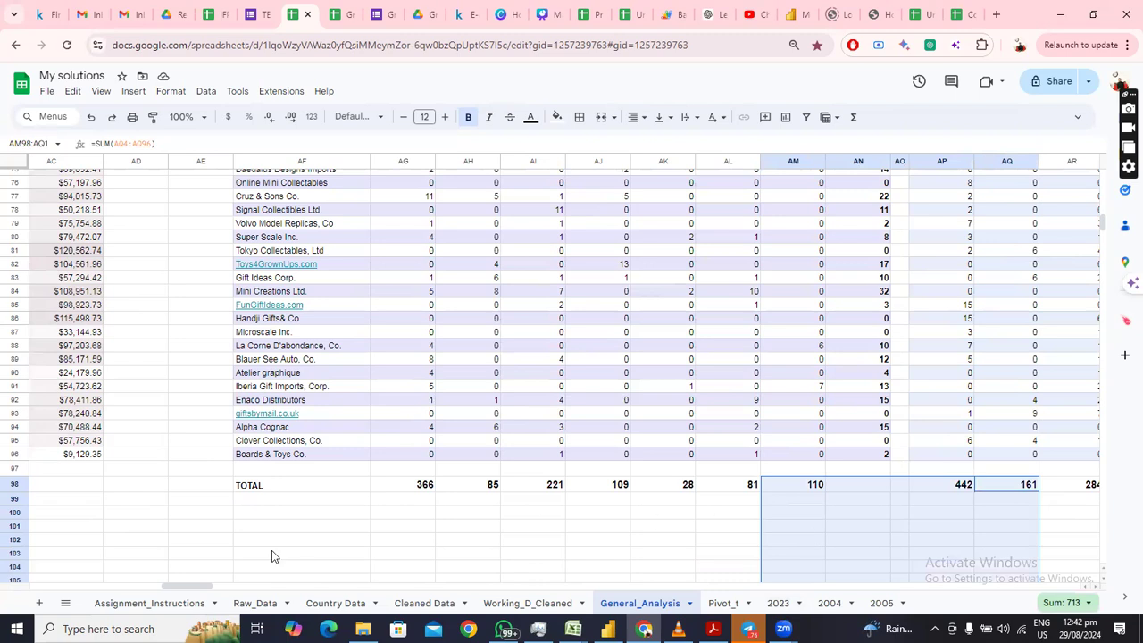
mouse_move(186, 589)
mouse_down()
mouse_move(221, 586)
mouse_move(205, 579)
mouse_up()
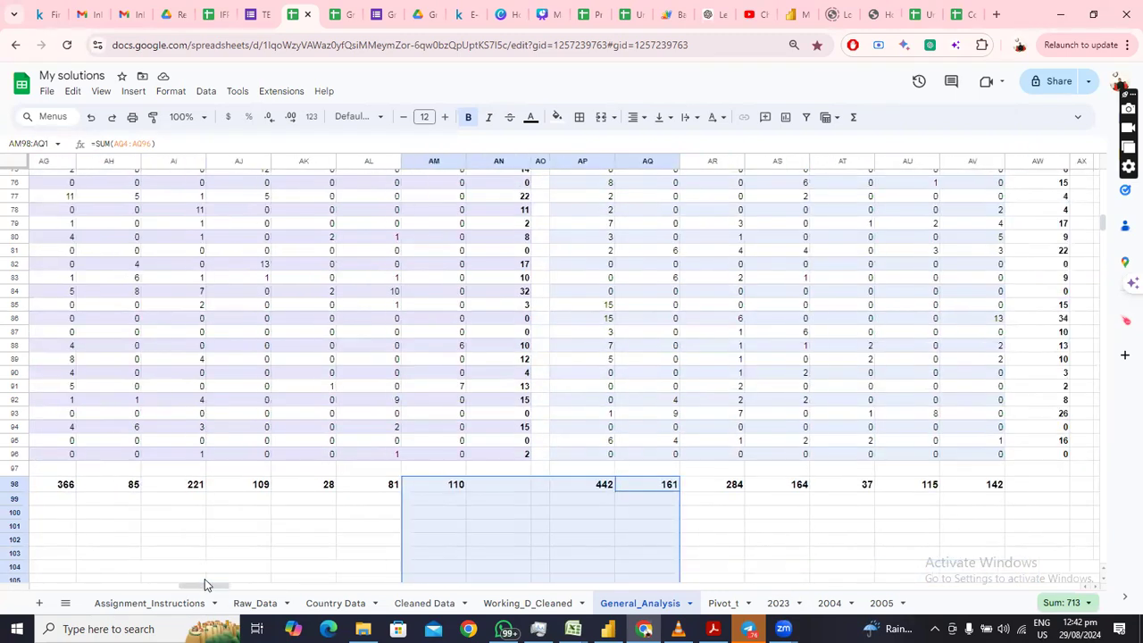
click(264, 555)
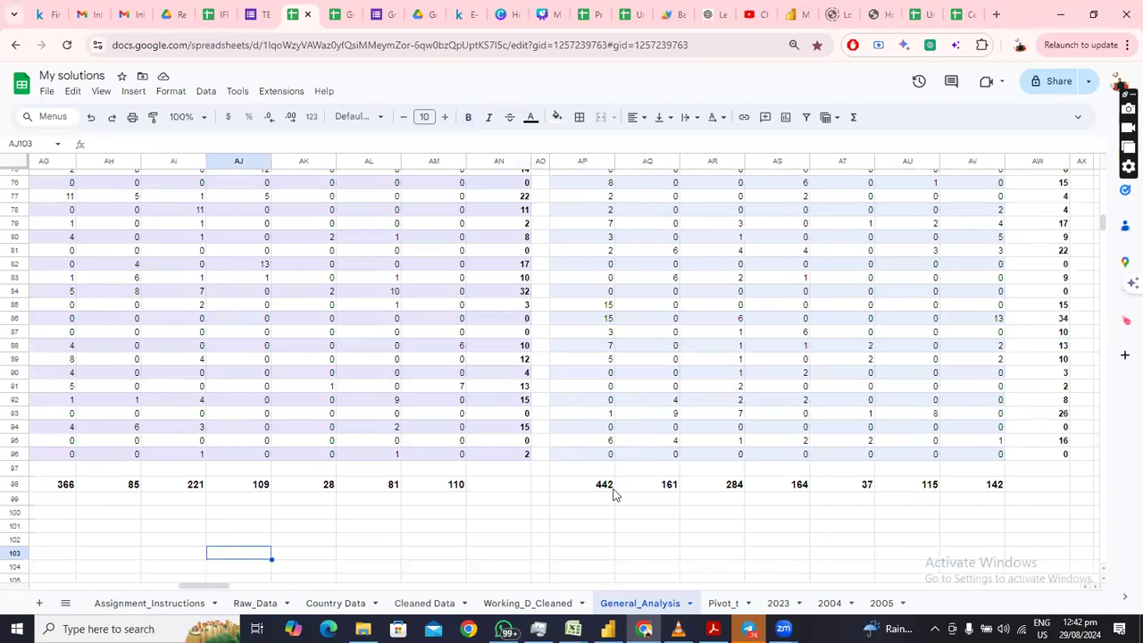
scroll(611, 503, up, 15)
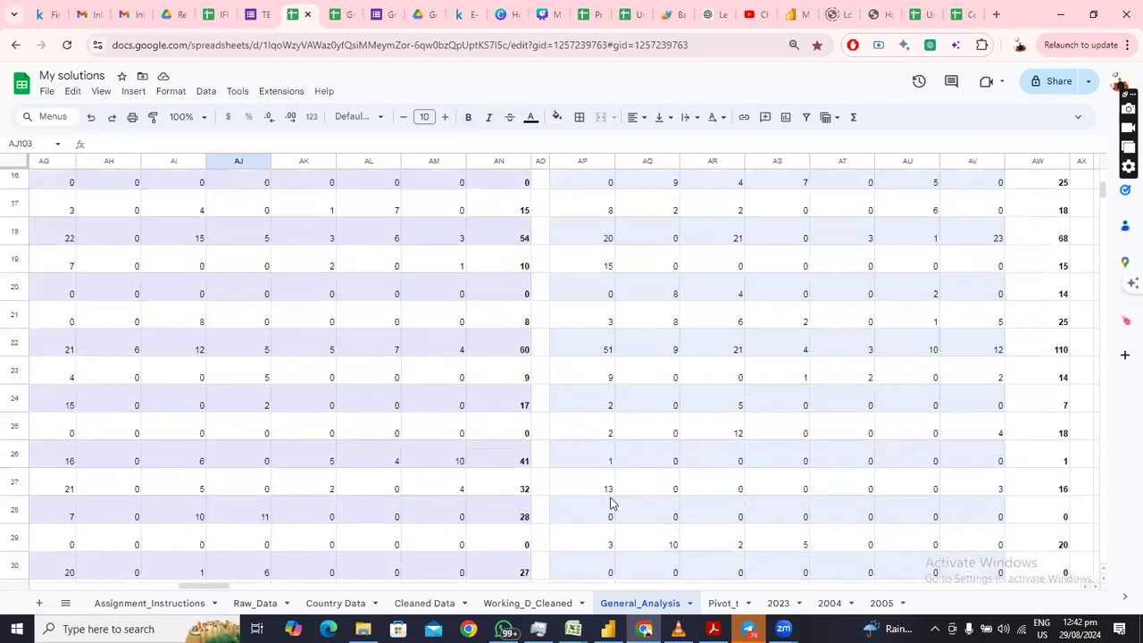
scroll(610, 503, down, 15)
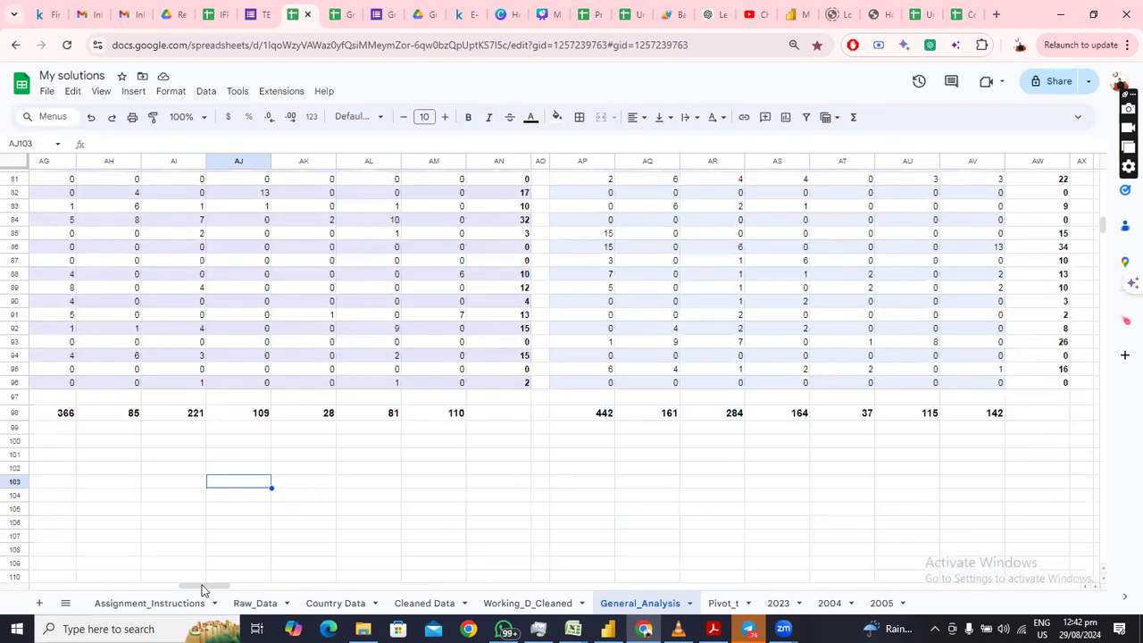
drag(204, 587, 237, 572)
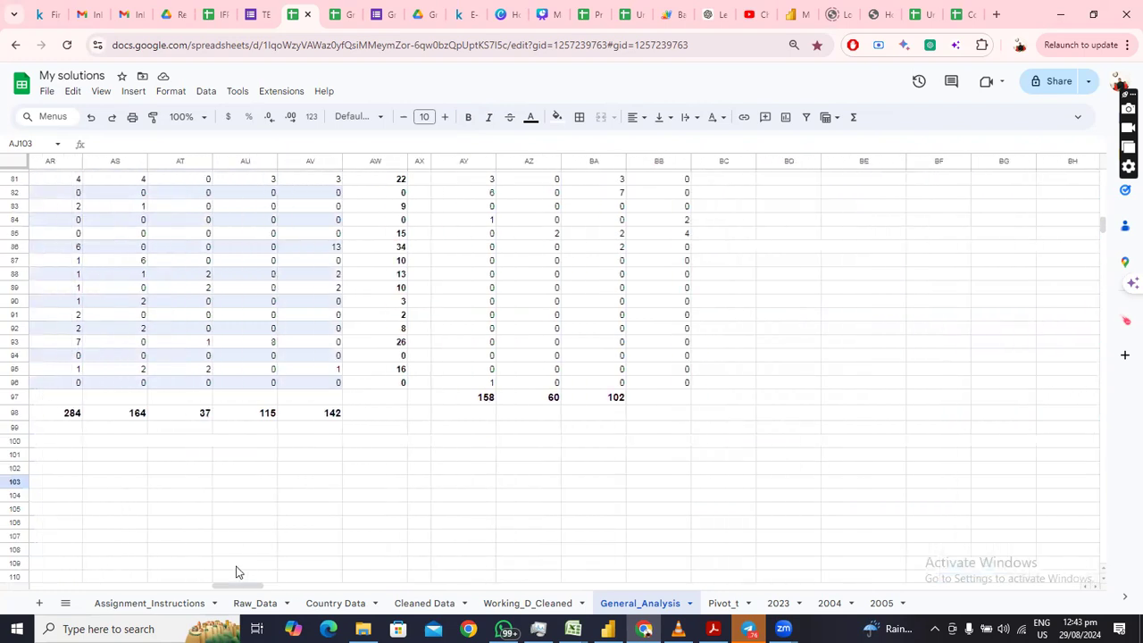
scroll(478, 435, down, 3)
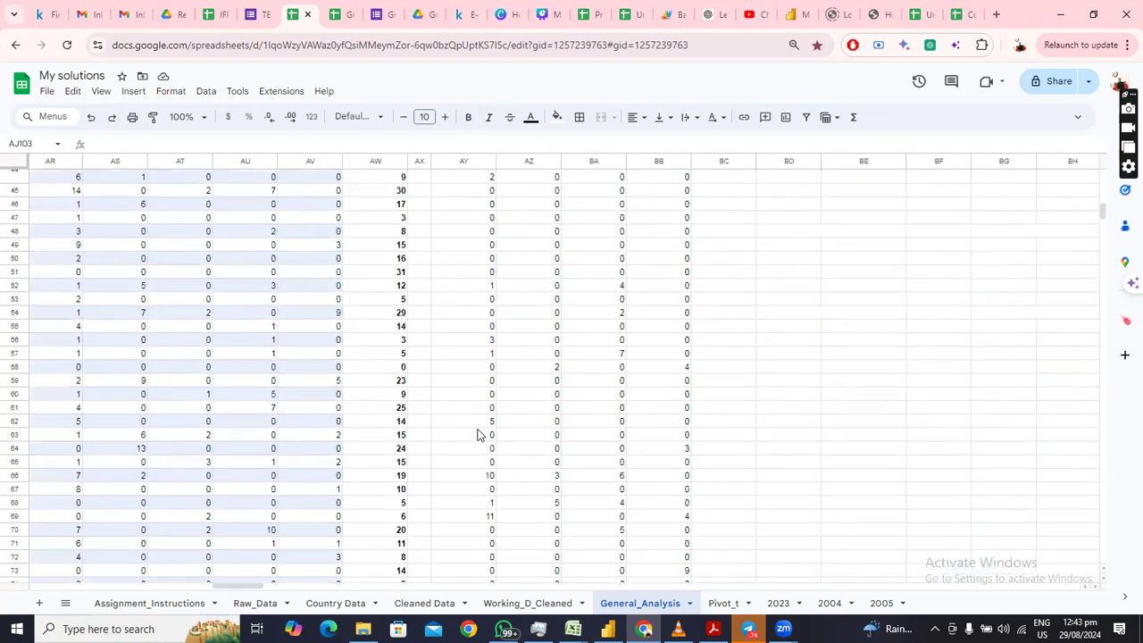
scroll(477, 435, down, 2)
scroll(477, 435, up, 20)
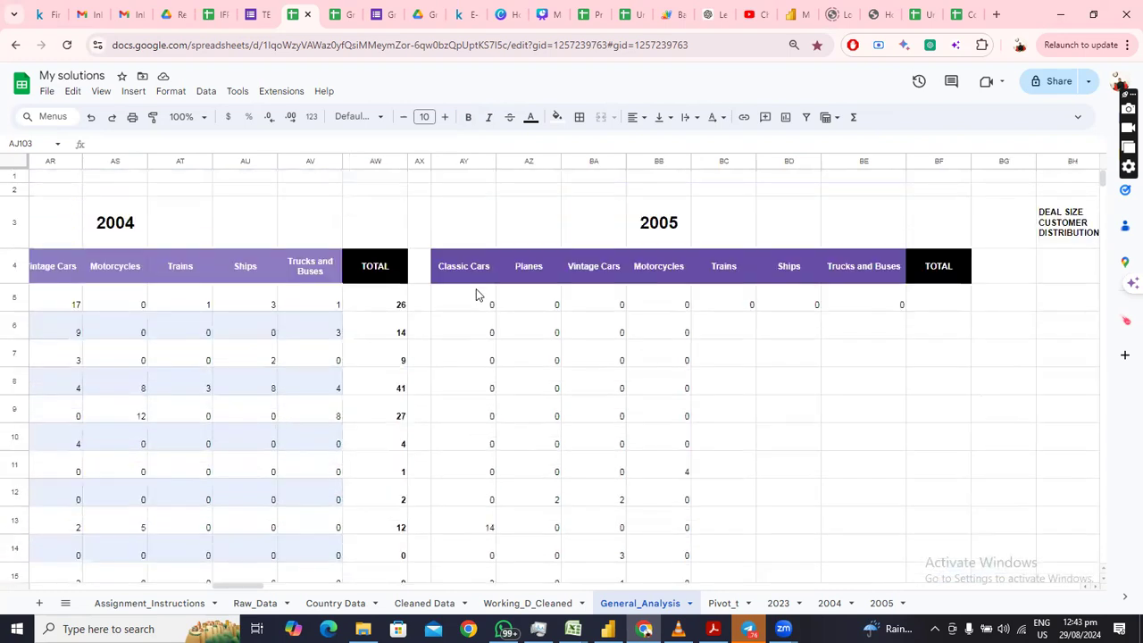
scroll(481, 318, down, 20)
scroll(481, 318, up, 5)
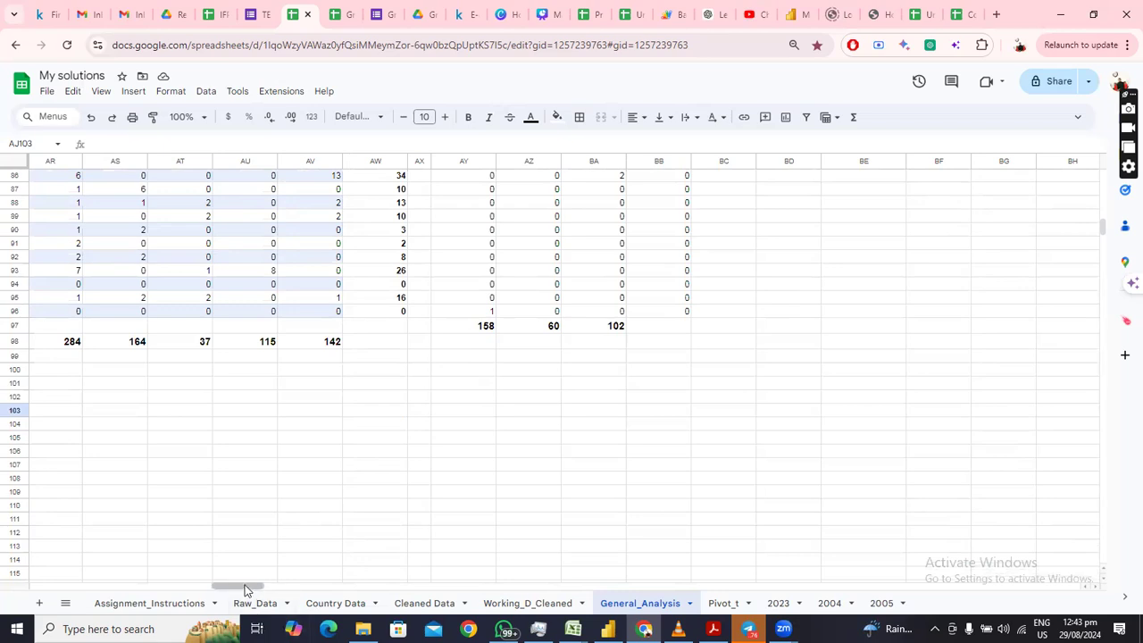
Review the 2003 customer counts and their TOTAL column from the category headers down to the row 98 sums
drag(244, 592, 206, 583)
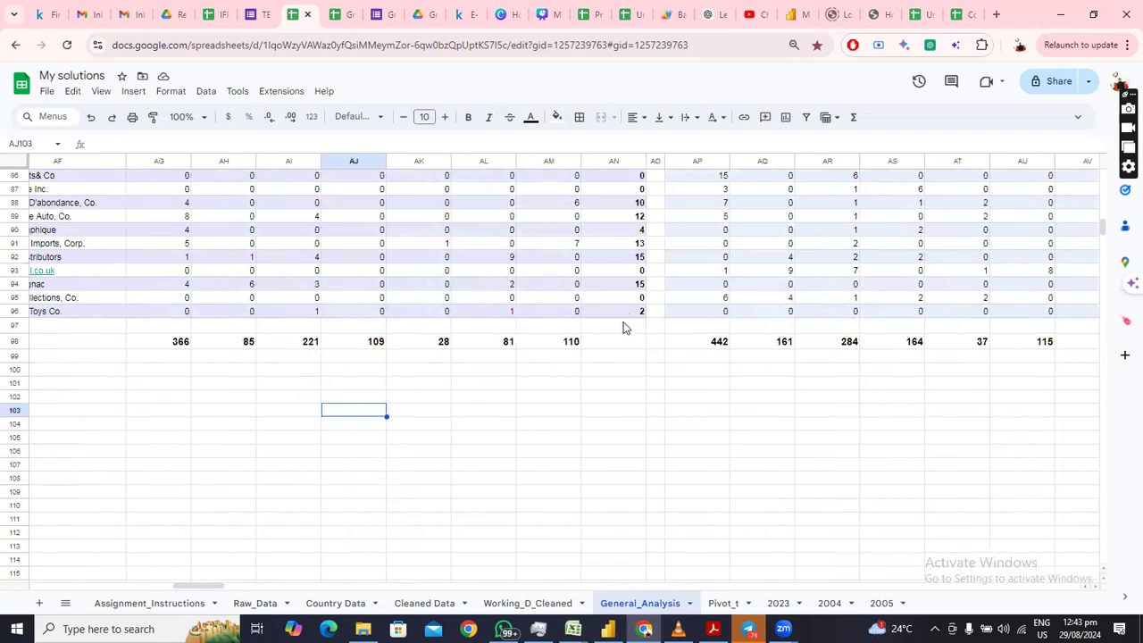
scroll(623, 327, up, 15)
scroll(624, 328, up, 6)
scroll(623, 328, down, 5)
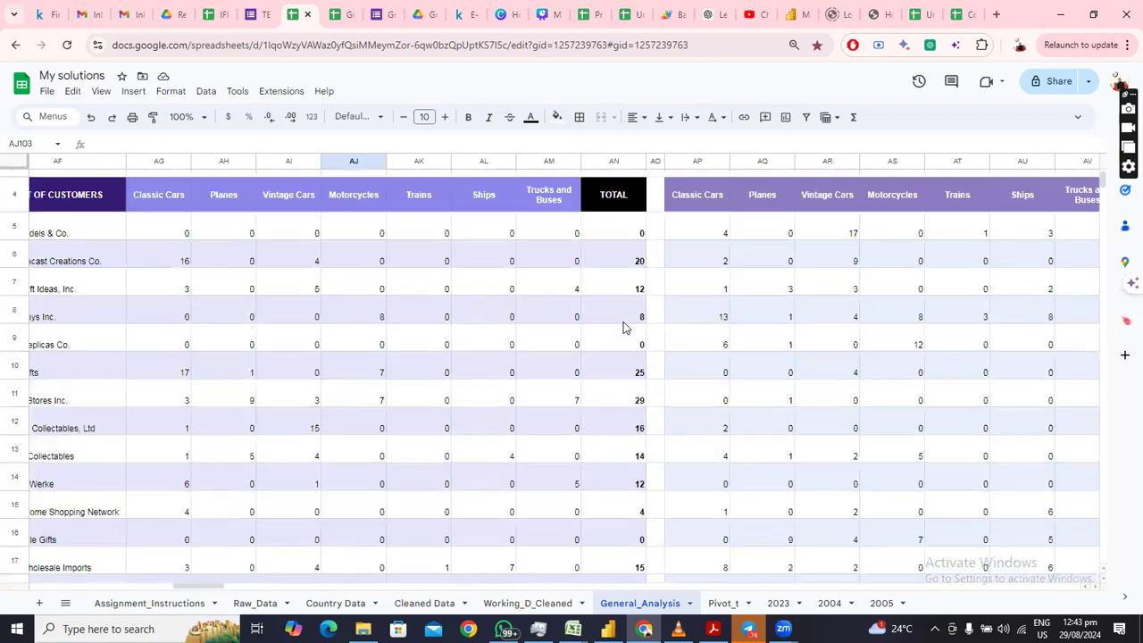
scroll(623, 327, down, 10)
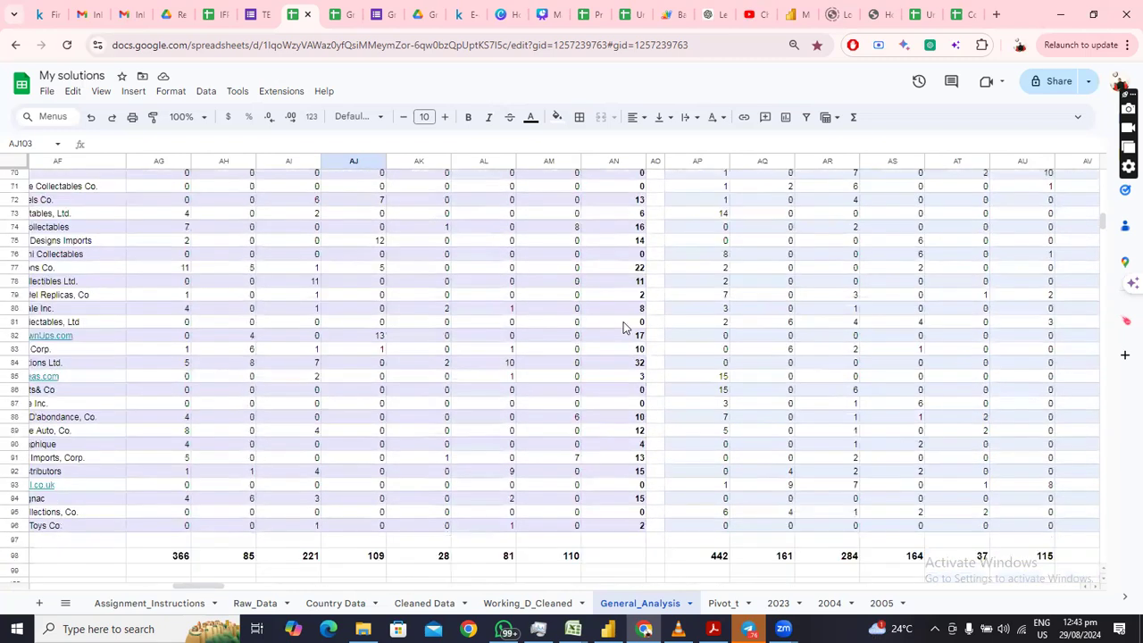
scroll(623, 328, up, 5)
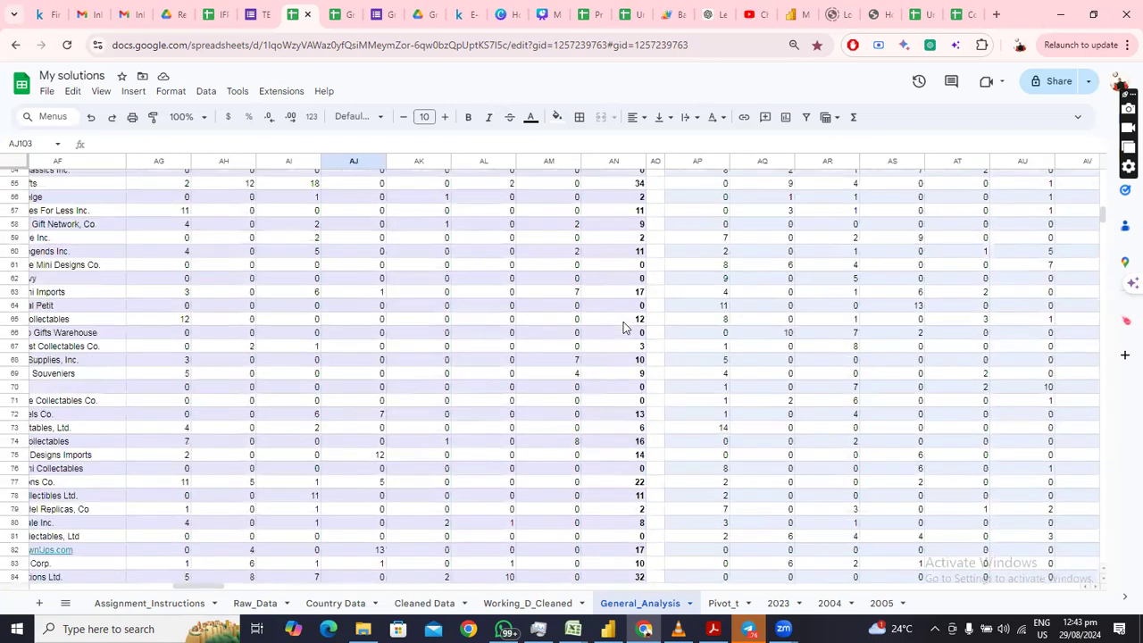
scroll(623, 327, up, 15)
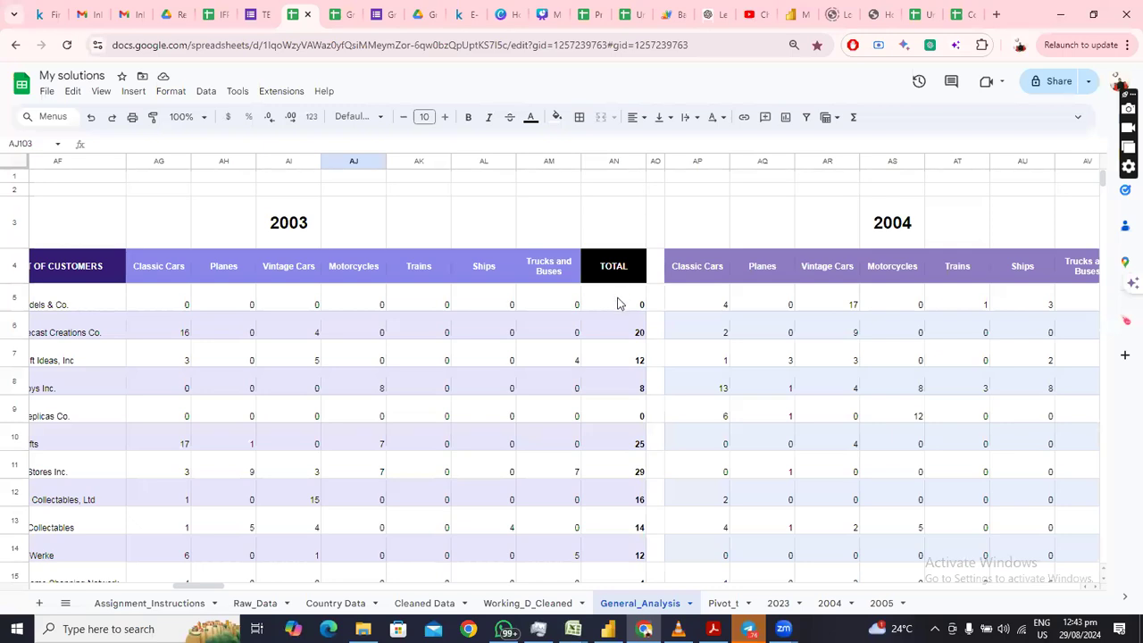
Apply a color scale conditional format with a dark magenta maxpoint to the 2003 customer totals in AN5:AN96
click(618, 305)
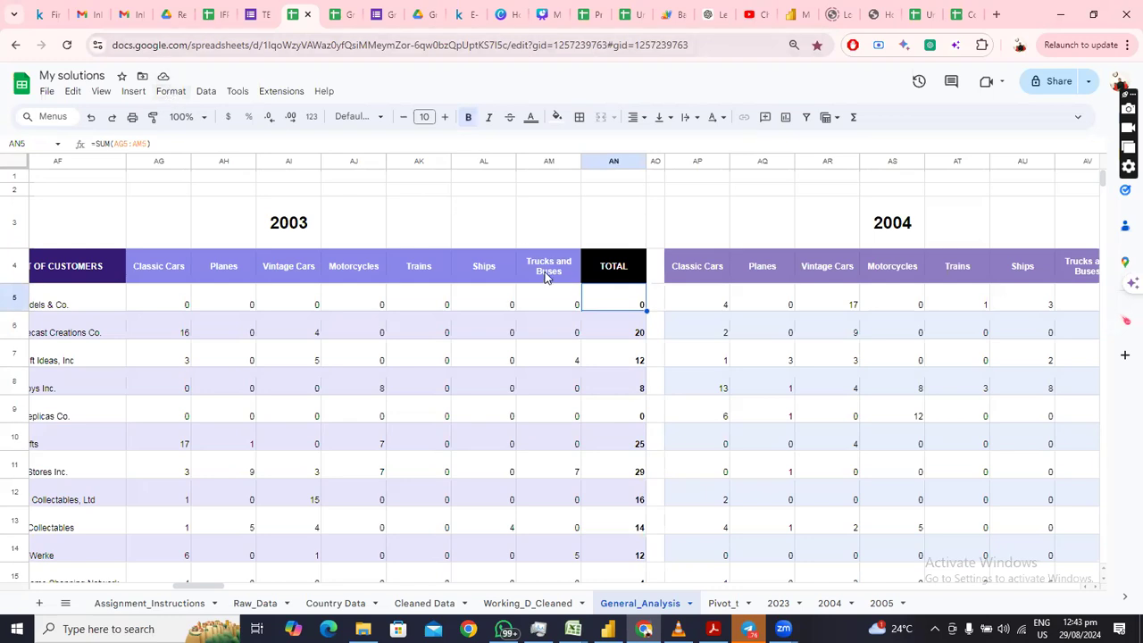
key(shift+Down)
key(shift+Down)
key(shift+Down)
key(shift+Down)
key(shift+Down)
key(shift+Down)
key(shift+Down)
key(shift+Down)
key(shift+Down)
key(shift+Down)
key(shift+Down)
key(shift+Down)
key(shift+Down)
key(shift+Down)
key(shift+Down)
key(shift+Down)
key(shift+Down)
key(shift+Down)
key(shift+Down)
key(shift+Down)
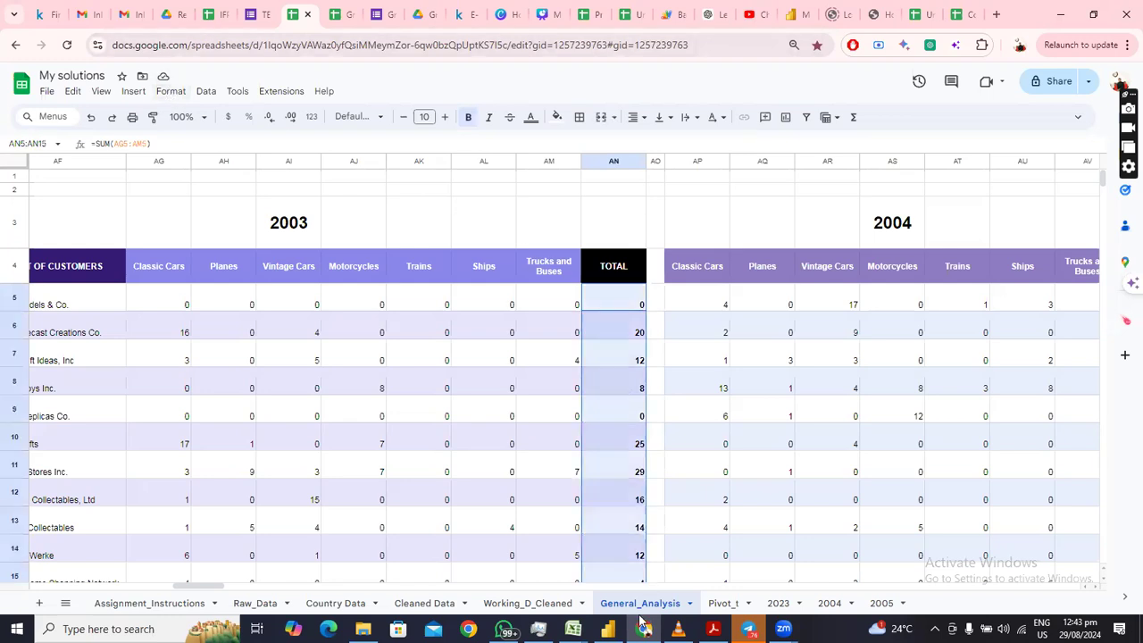
key(shift+Down)
key(shift+Down)
key(shift+Down)
key(shift+Down)
key(shift+Down)
key(shift+Down)
key(shift+Down)
key(shift+Down)
key(shift+Down)
key(shift+Down)
key(shift+Down)
key(shift+Down)
key(shift+Down)
key(shift+Down)
key(shift+Down)
key(shift+Down)
key(shift+Down)
key(shift+Down)
key(shift+Down)
key(shift+Down)
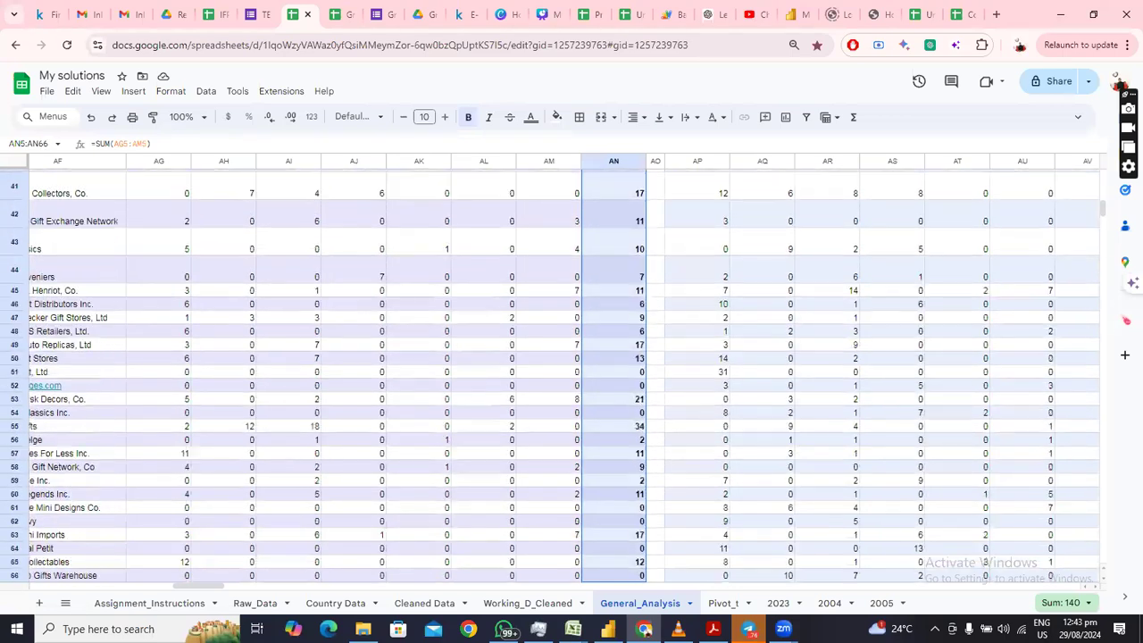
key(shift+Up)
key(shift+Up)
key(shift+Up)
key(shift+Up)
key(shift+Up)
key(shift+Up)
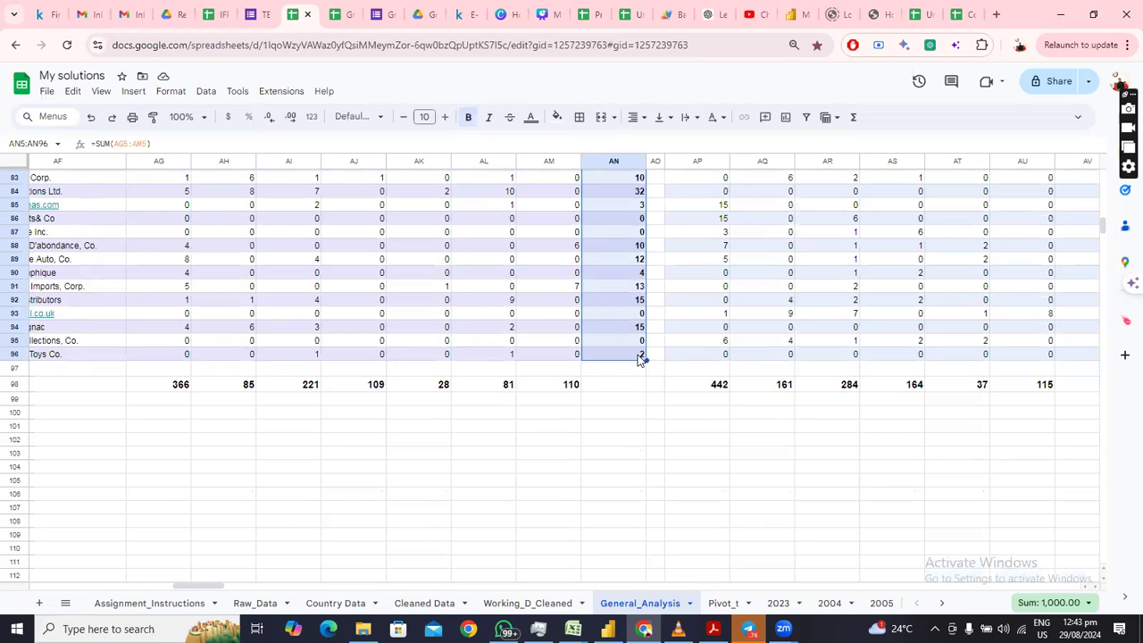
click(178, 94)
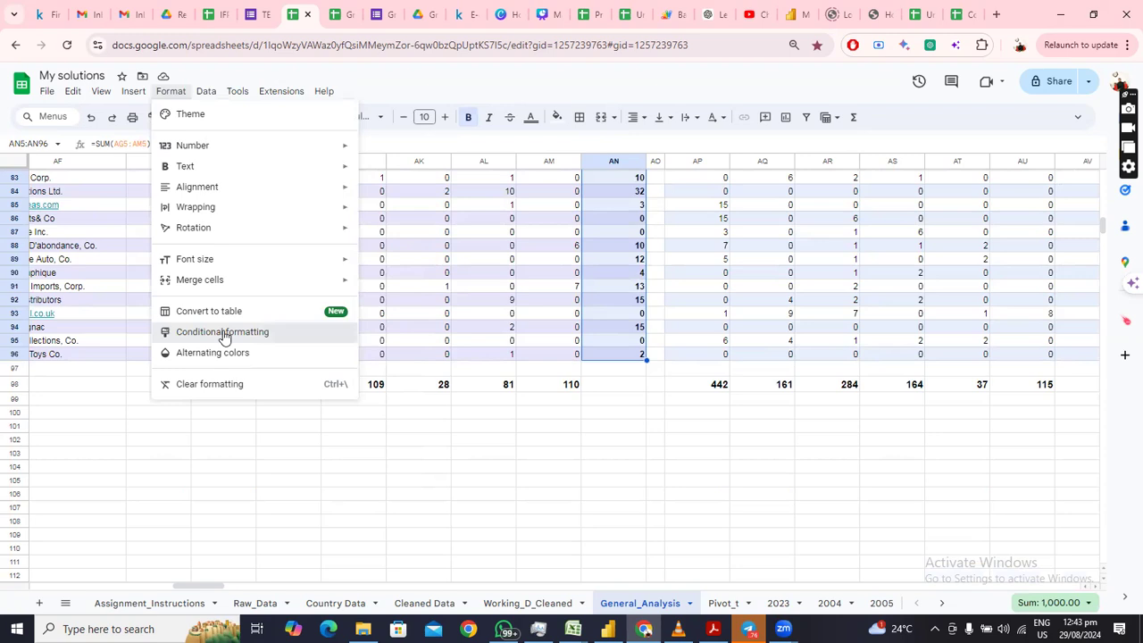
click(1051, 155)
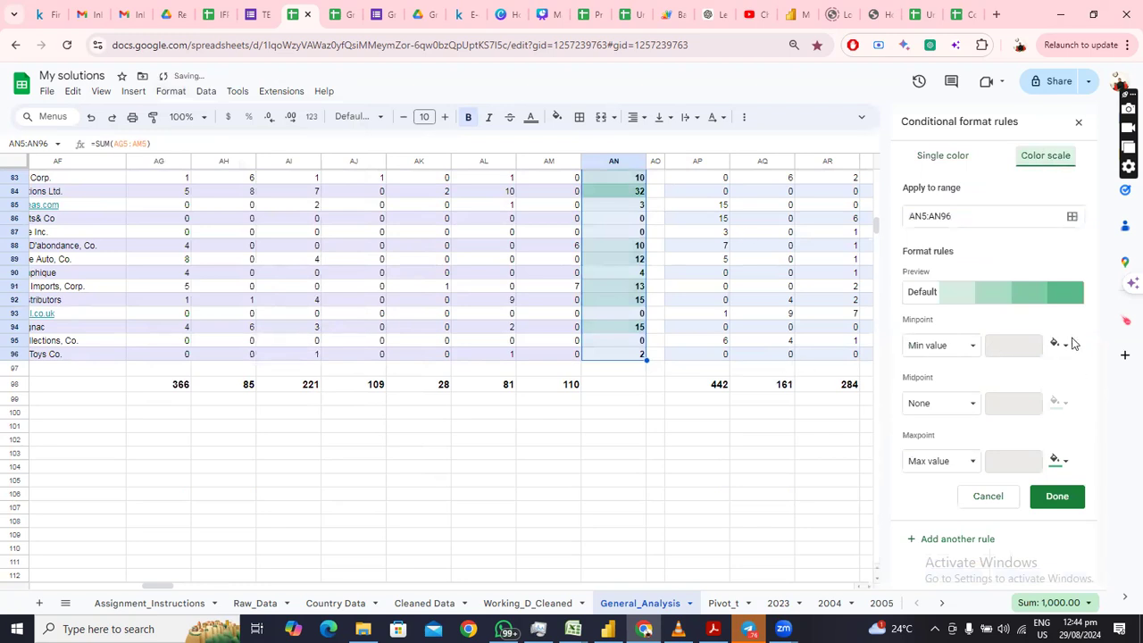
click(1072, 298)
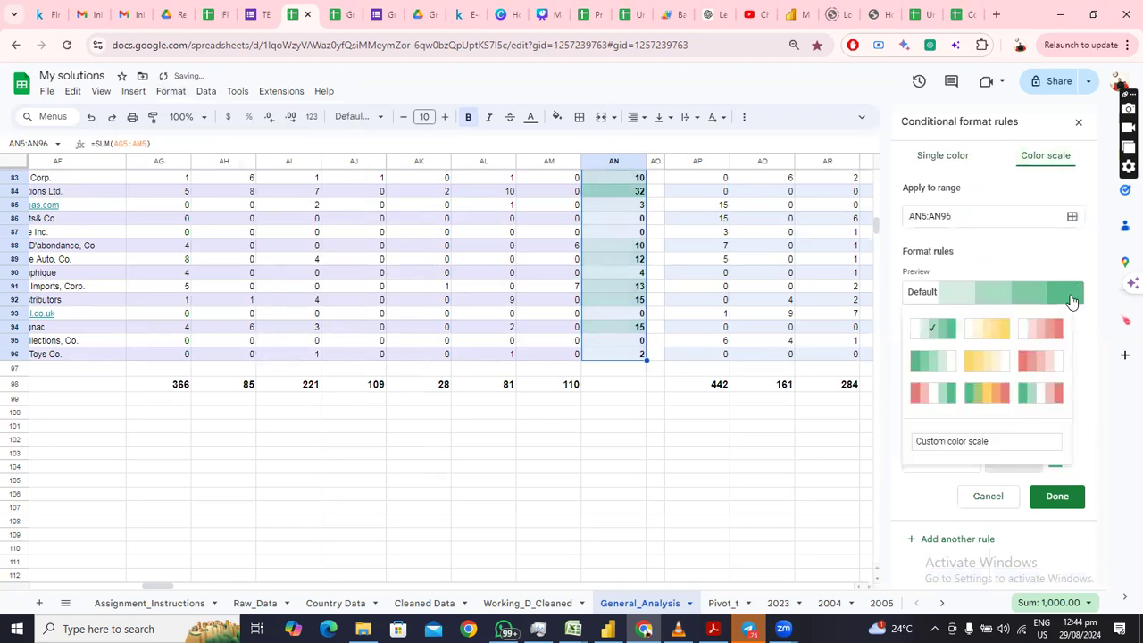
click(1072, 298)
click(1066, 462)
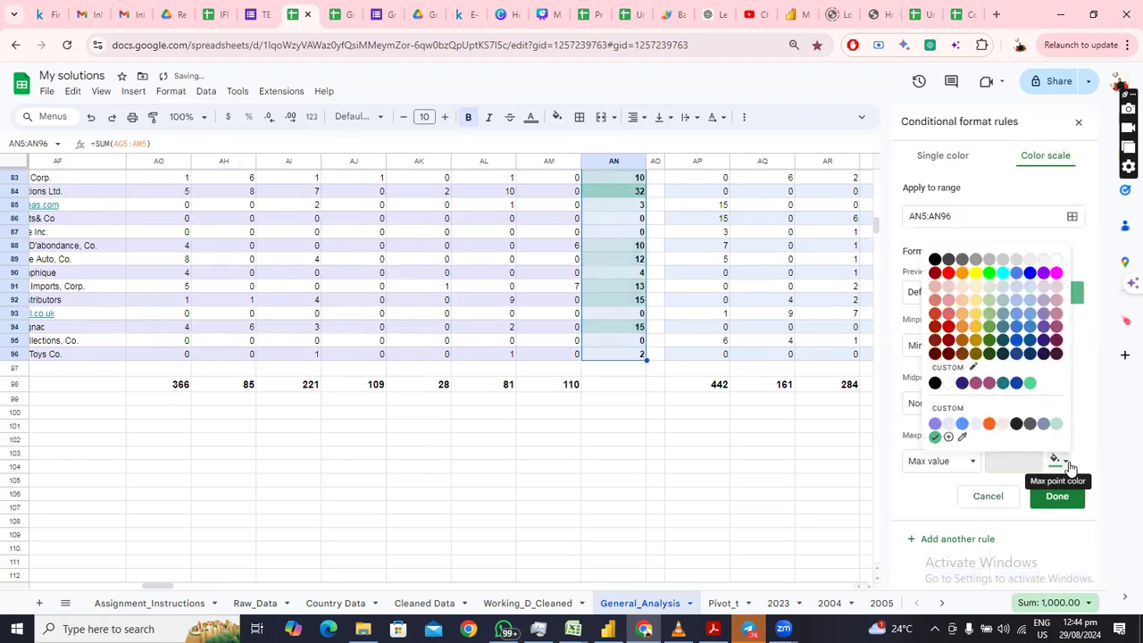
click(1058, 341)
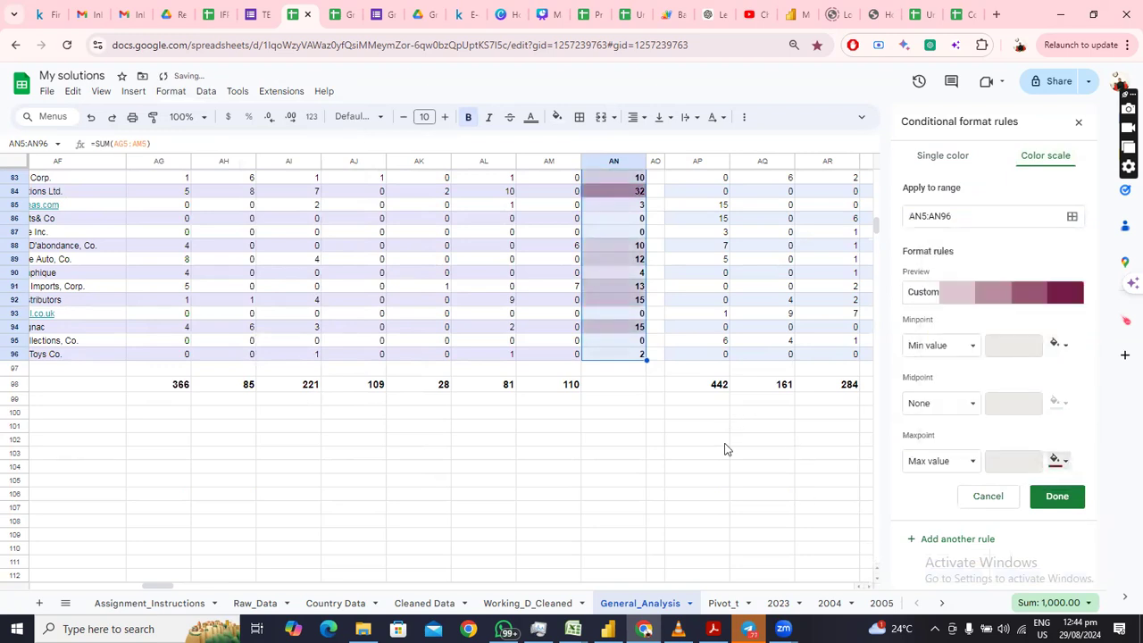
Examine the shaded 2003 totals for the darkest cell and check which customer its row belongs to
scroll(725, 449, up, 15)
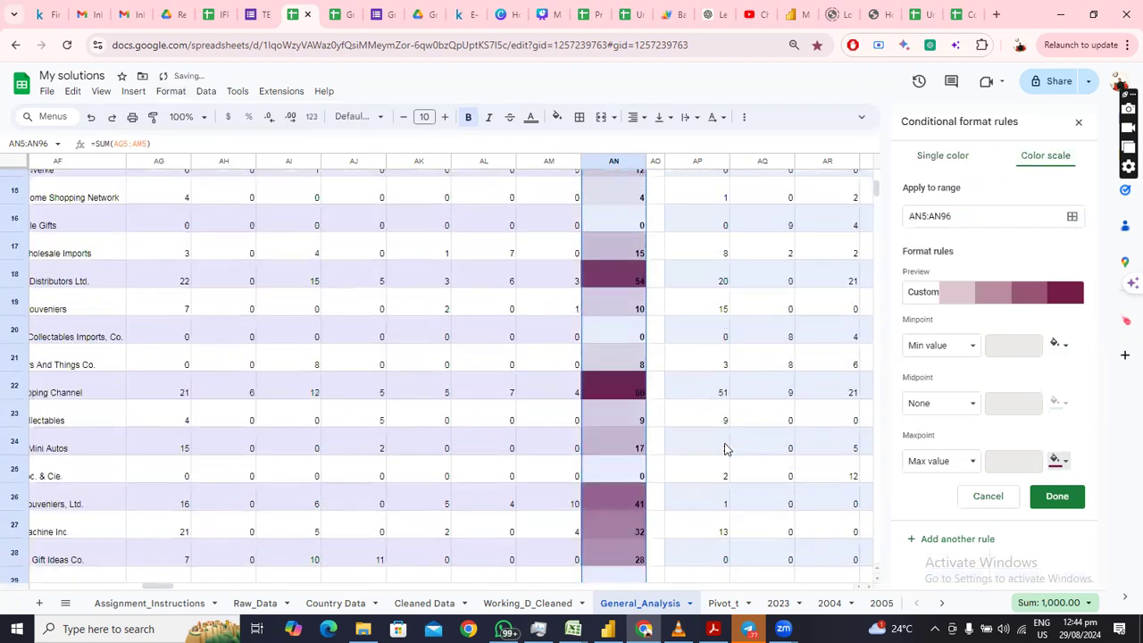
scroll(725, 449, up, 1)
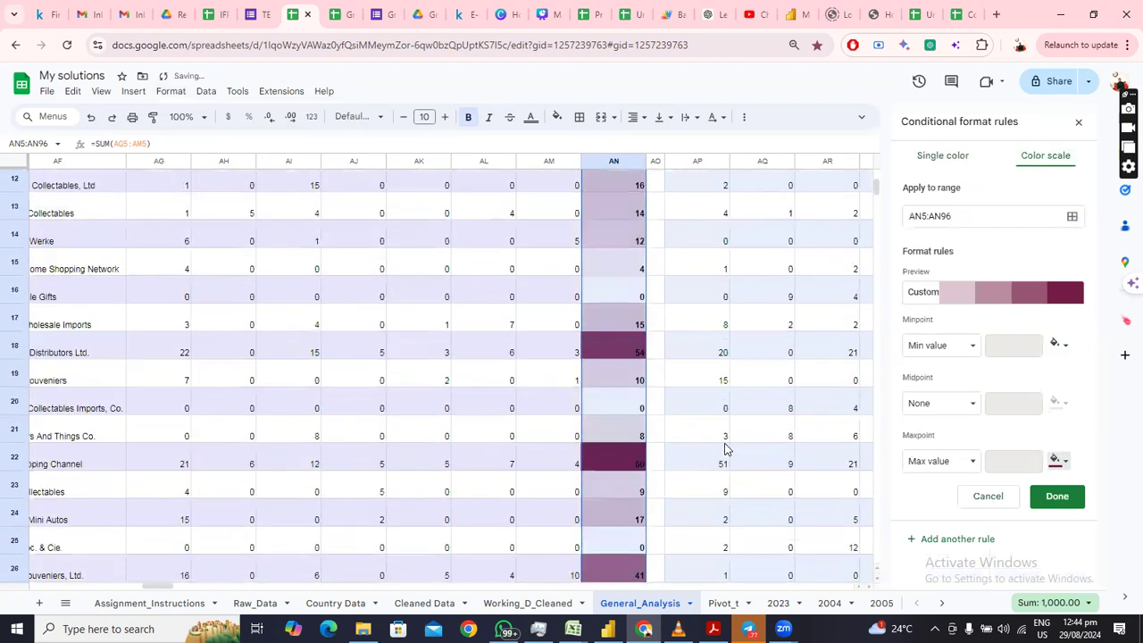
click(612, 469)
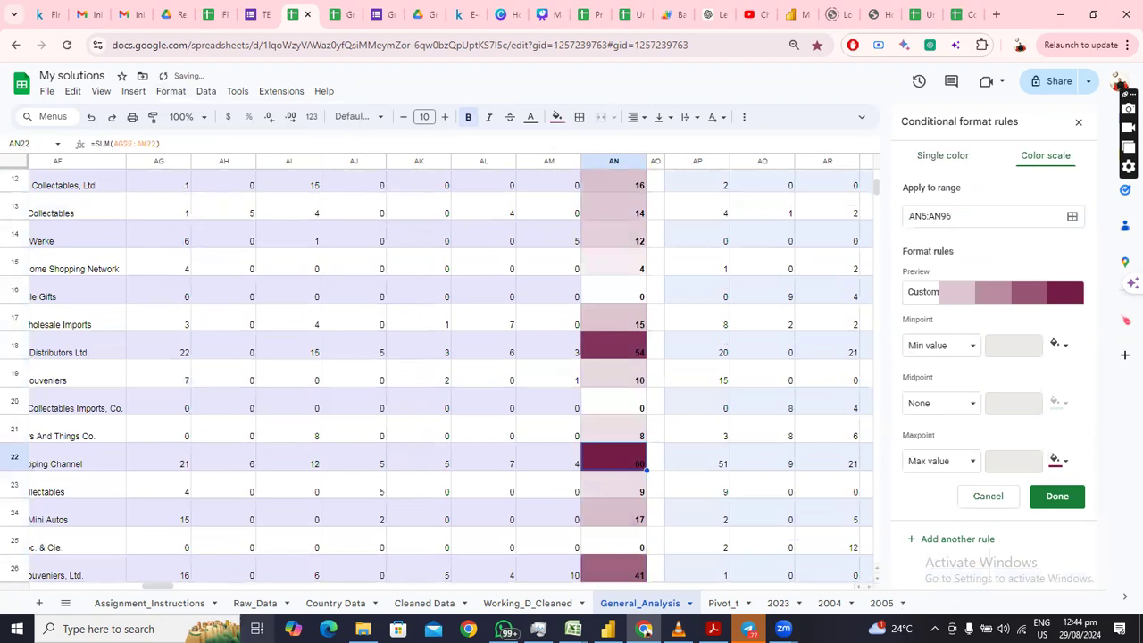
drag(168, 587, 161, 589)
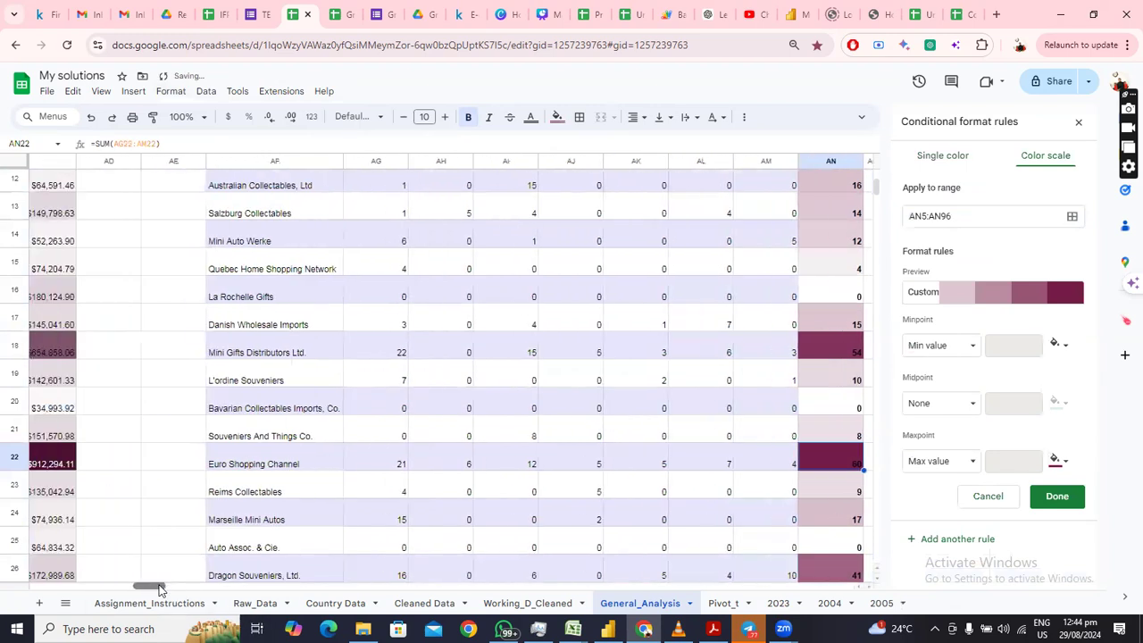
click(271, 460)
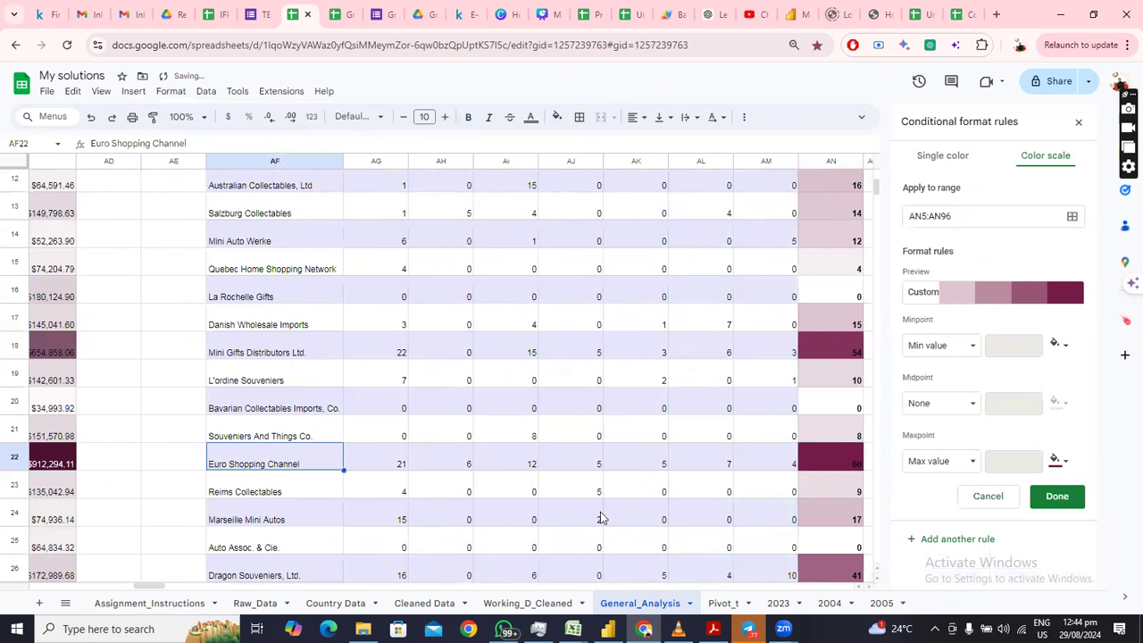
scroll(601, 518, up, 5)
scroll(601, 518, down, 10)
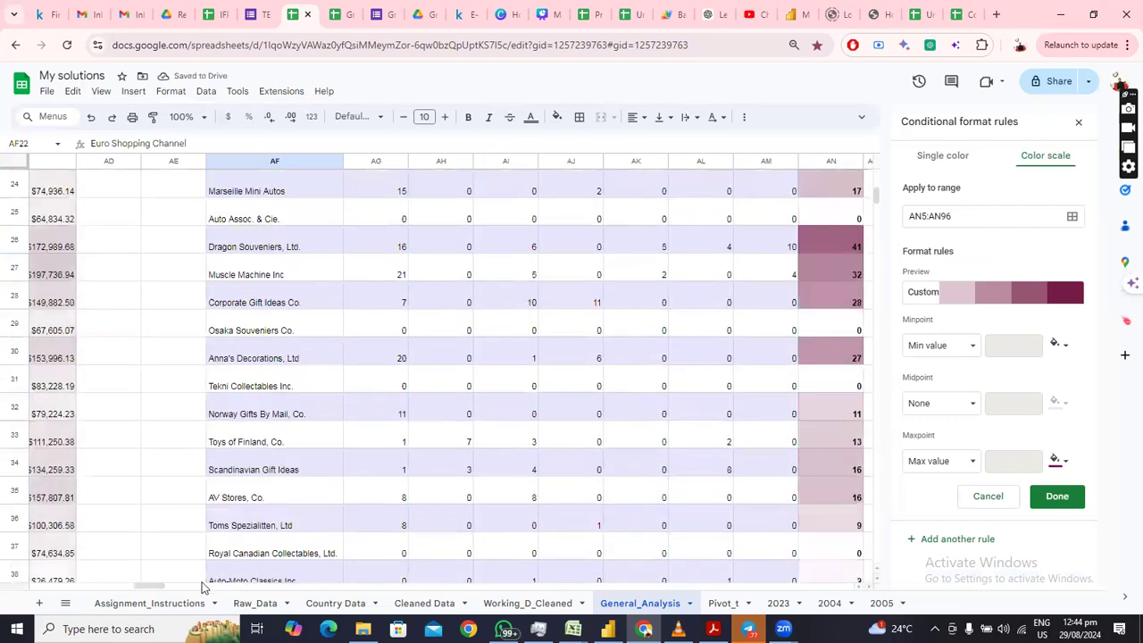
Finish the 2003 rule and add a color scale rule with a dark magenta maxpoint to the 2004 totals in AW5:AW96
drag(156, 592, 200, 589)
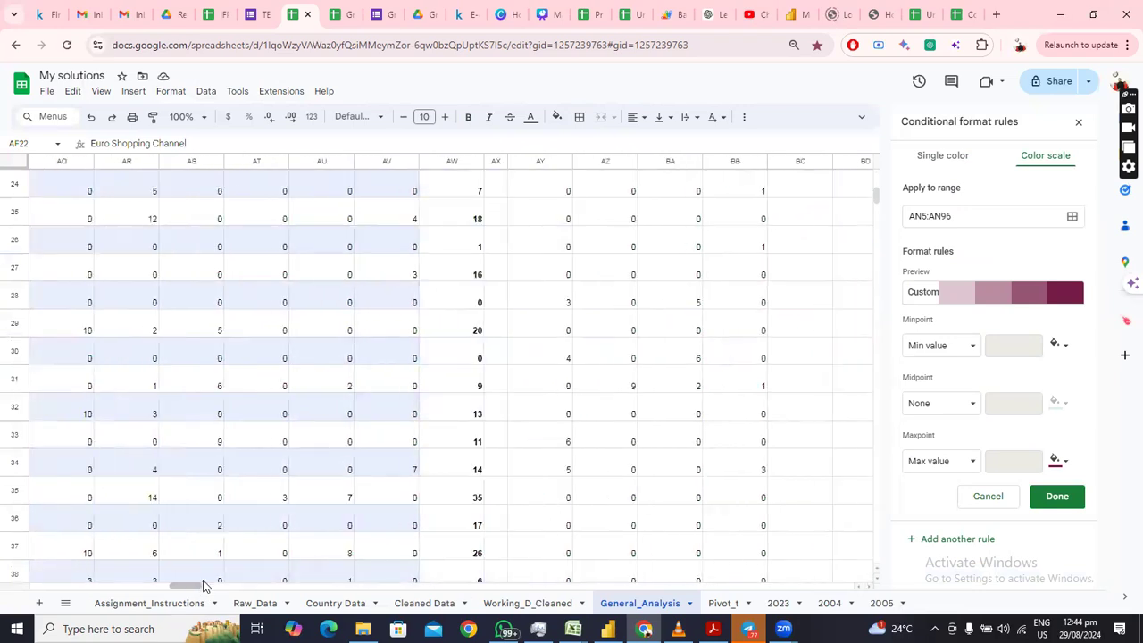
scroll(452, 485, up, 8)
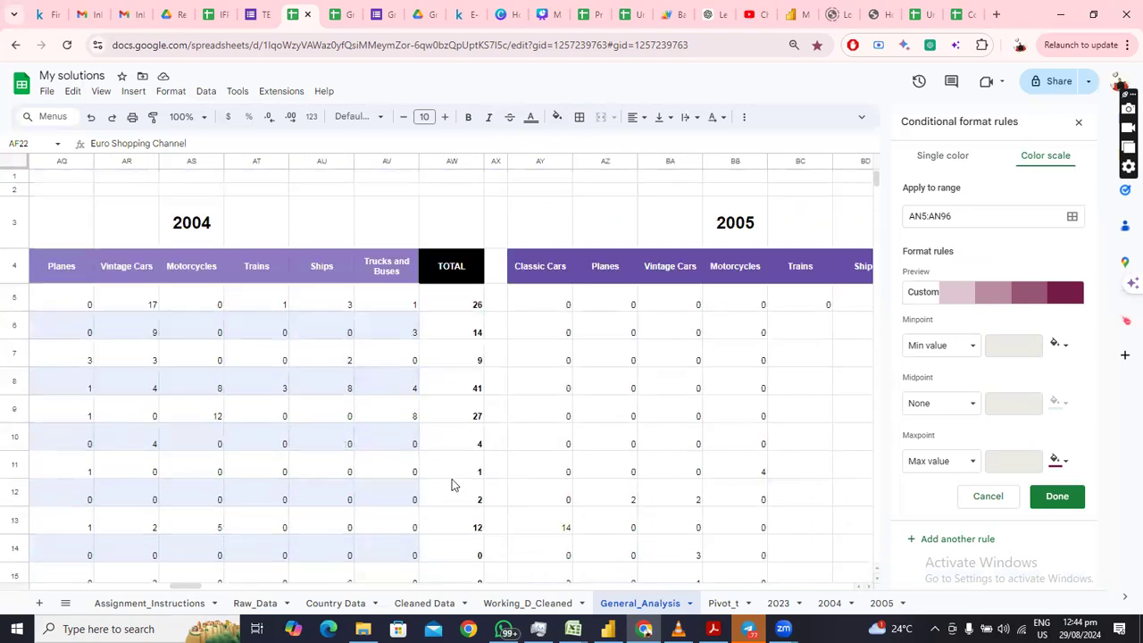
click(455, 304)
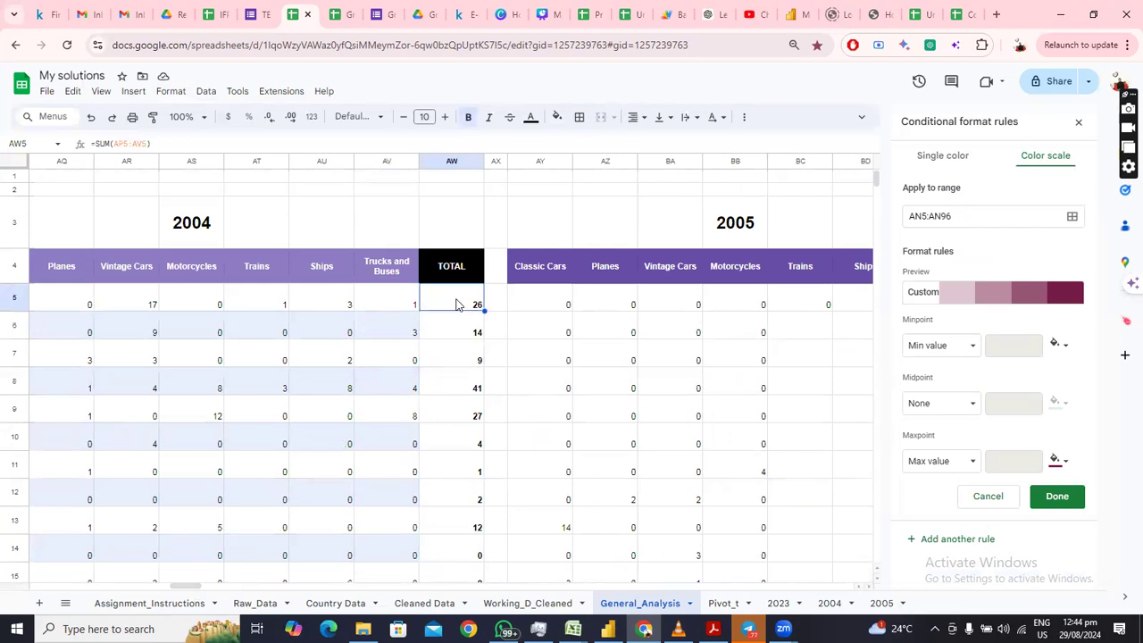
key(ctrl+shift+Down)
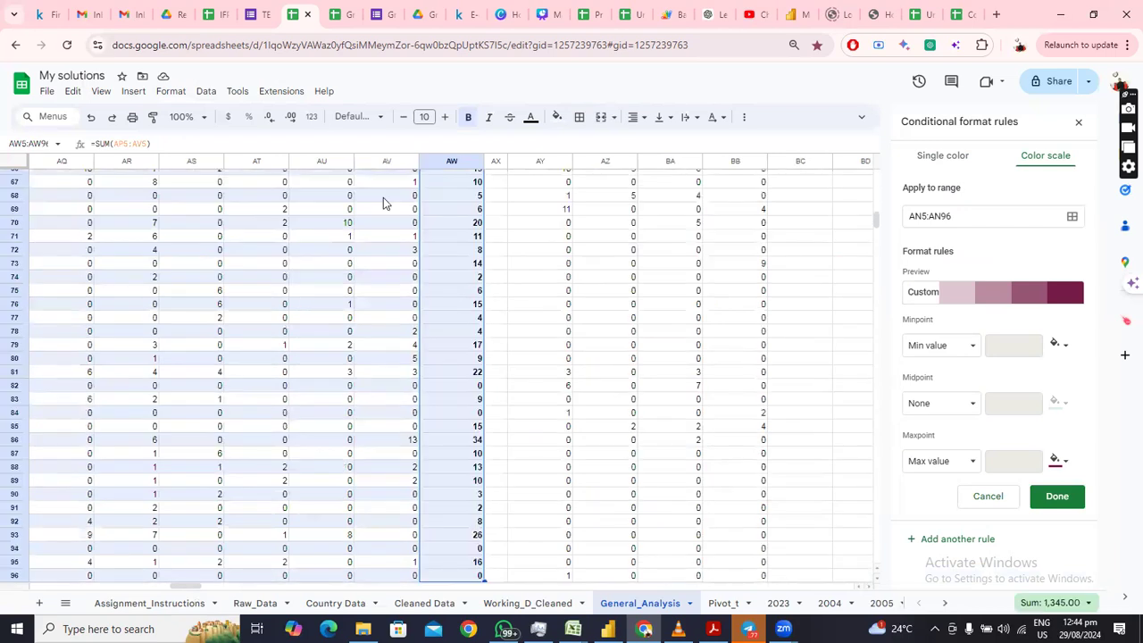
click(171, 91)
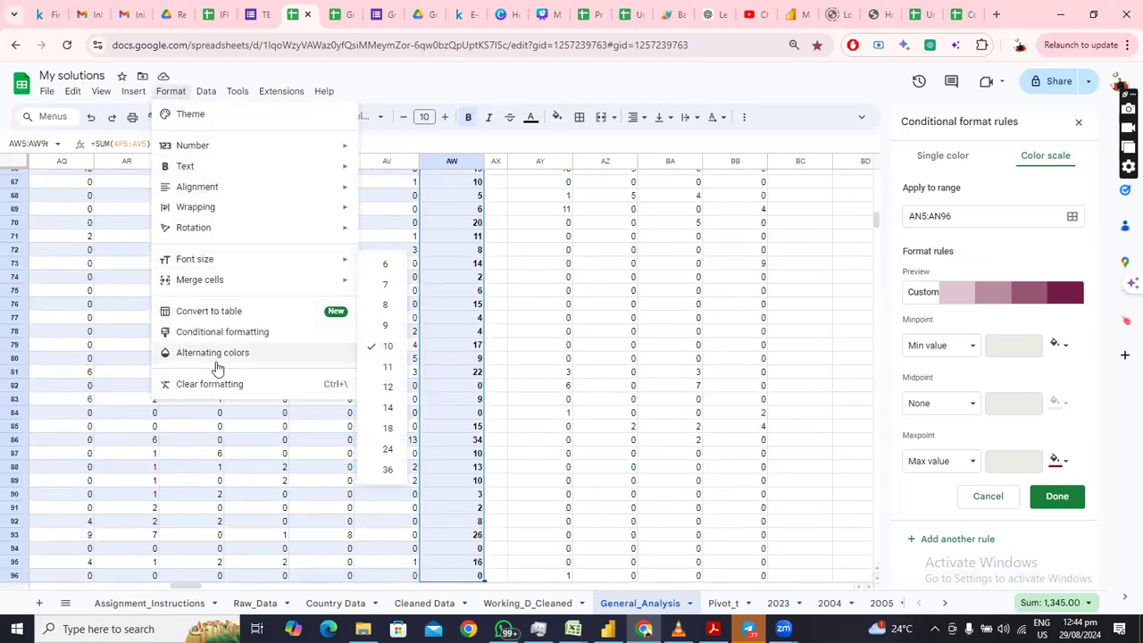
click(221, 333)
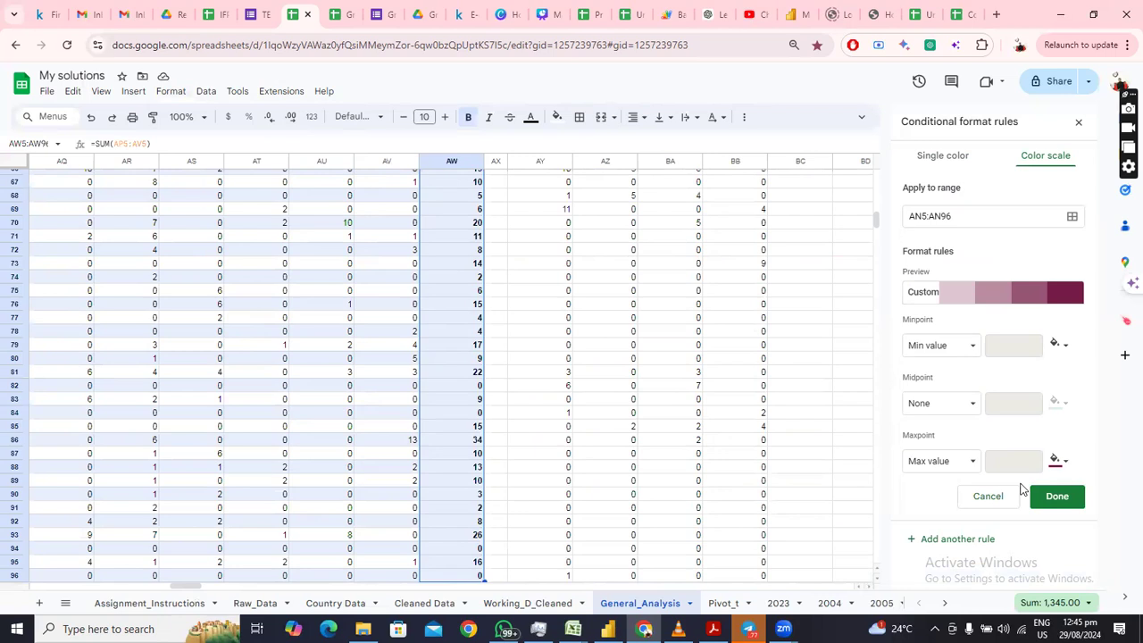
click(1061, 499)
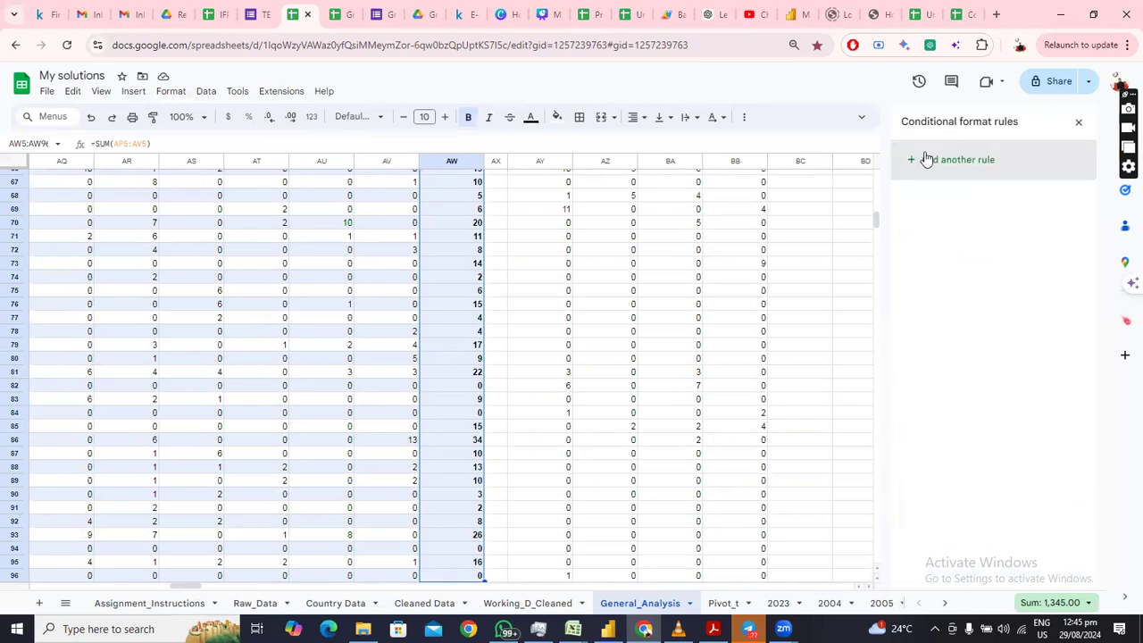
click(924, 162)
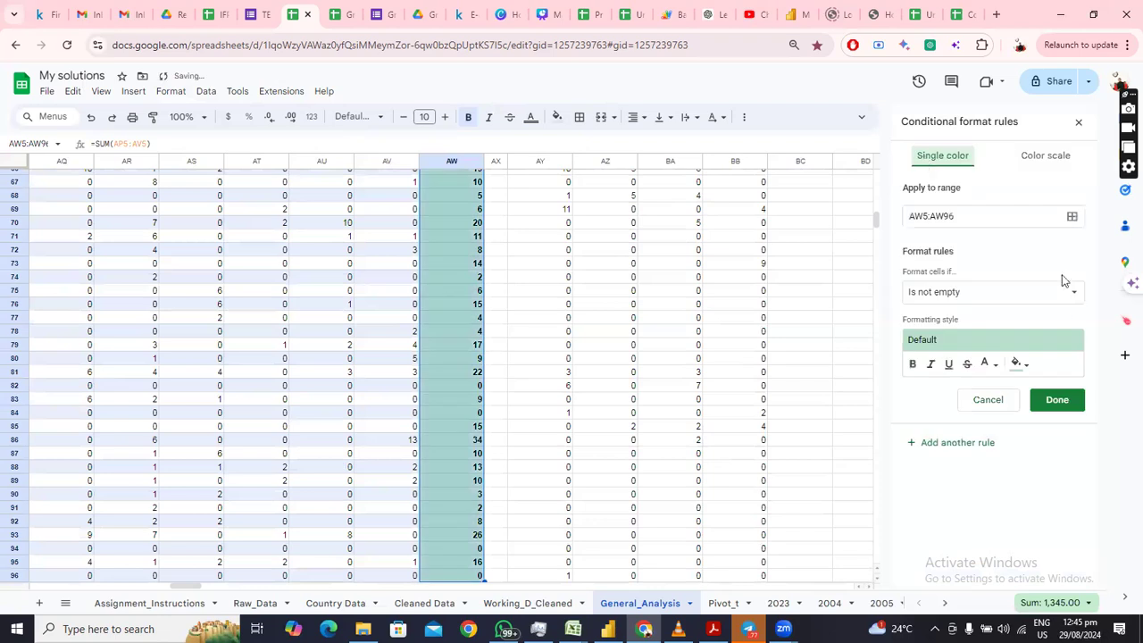
click(1045, 156)
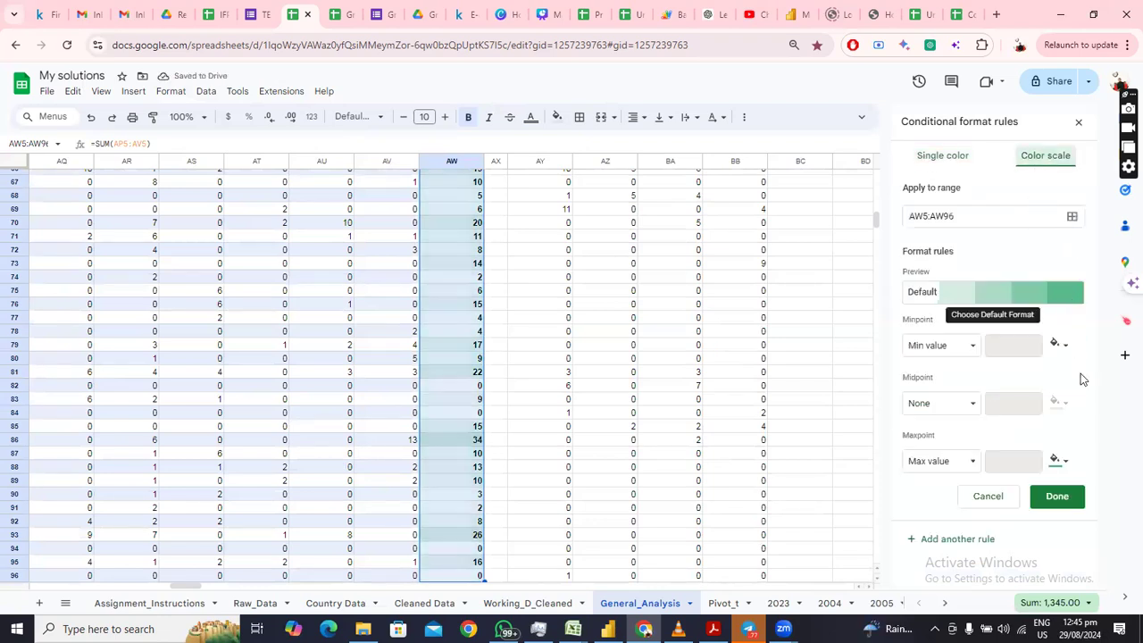
click(1059, 463)
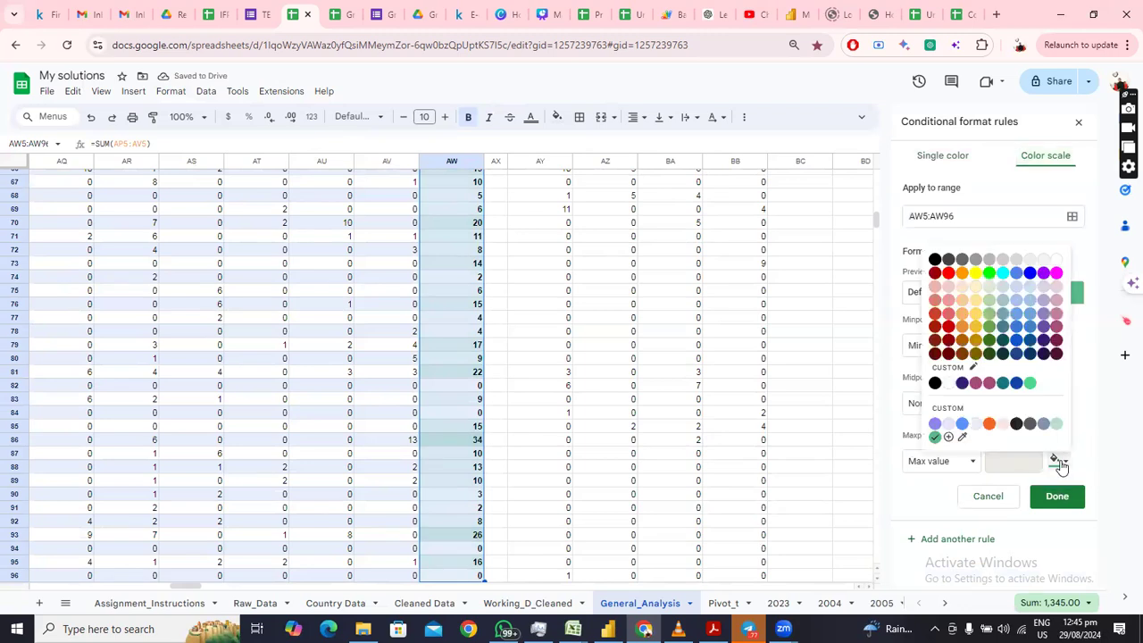
click(1058, 343)
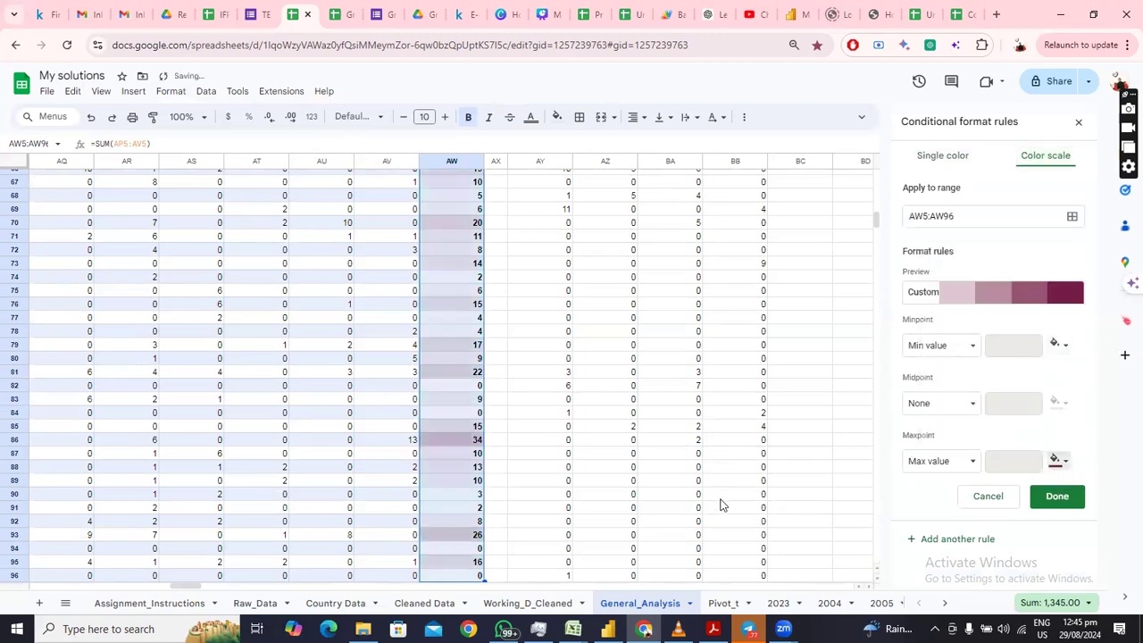
Examine the shaded 2004 TOTAL column and select its darkest cell, AW22
scroll(630, 515, up, 15)
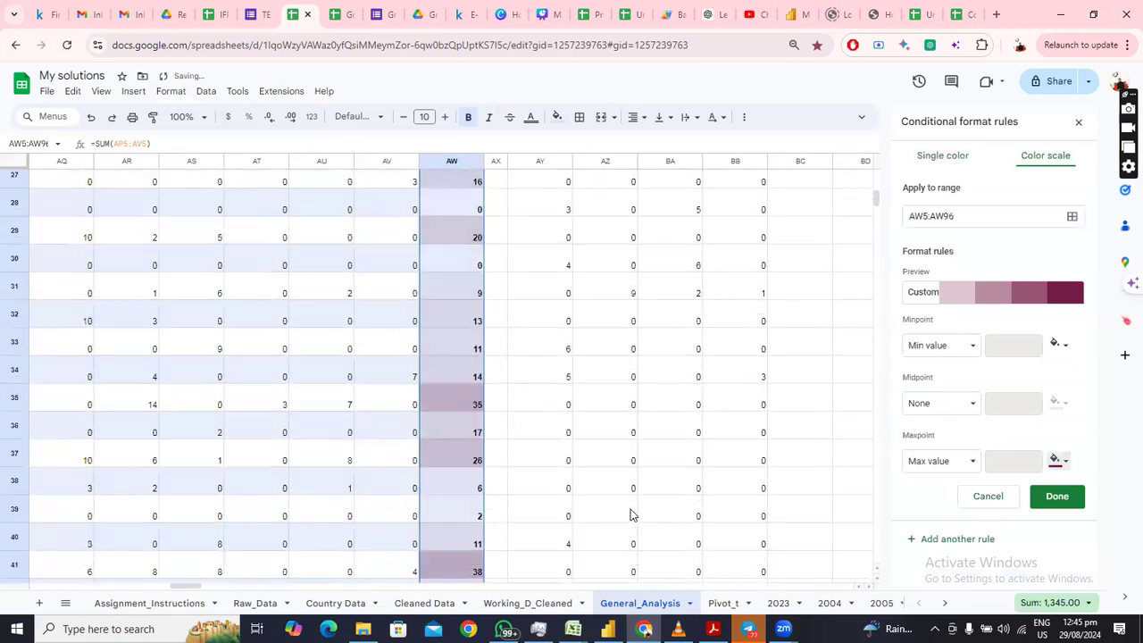
scroll(631, 515, down, 2)
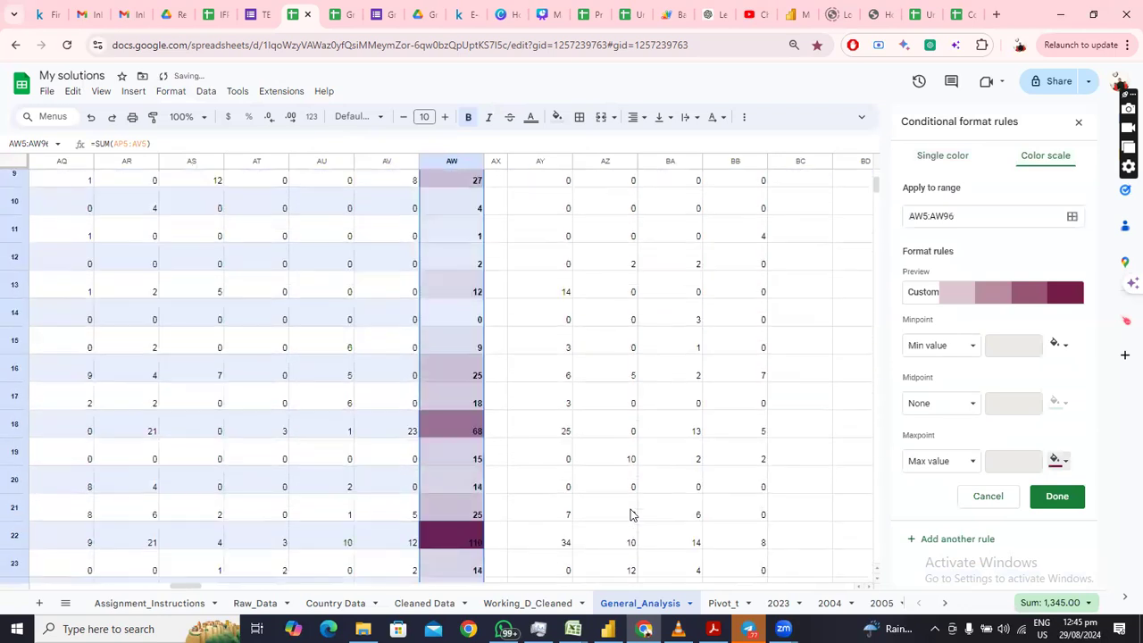
scroll(630, 515, down, 1)
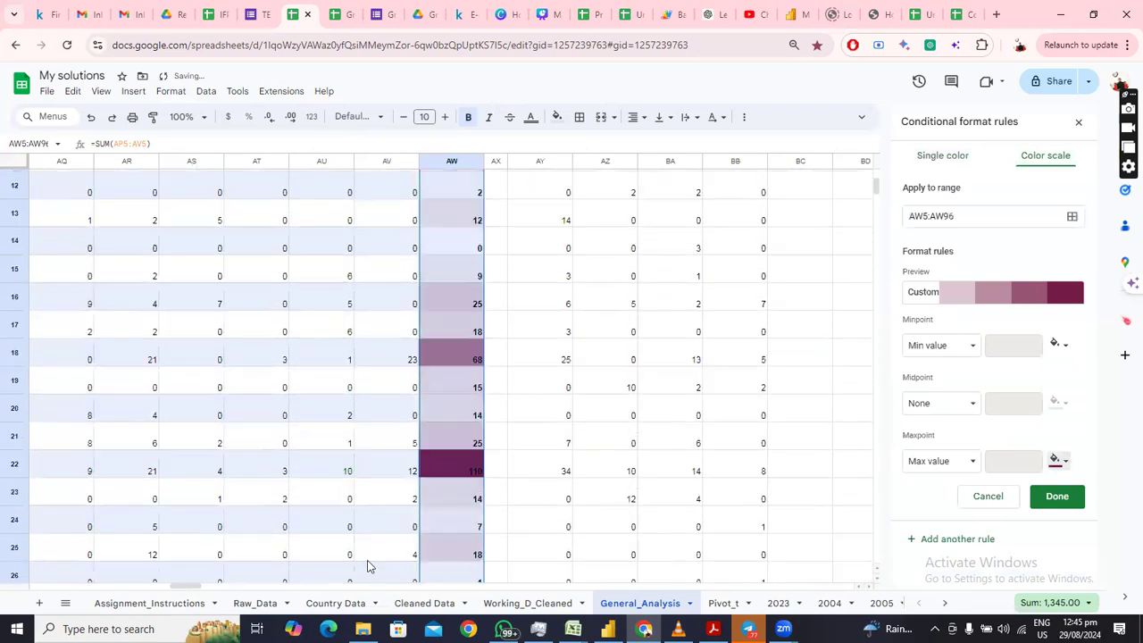
click(454, 473)
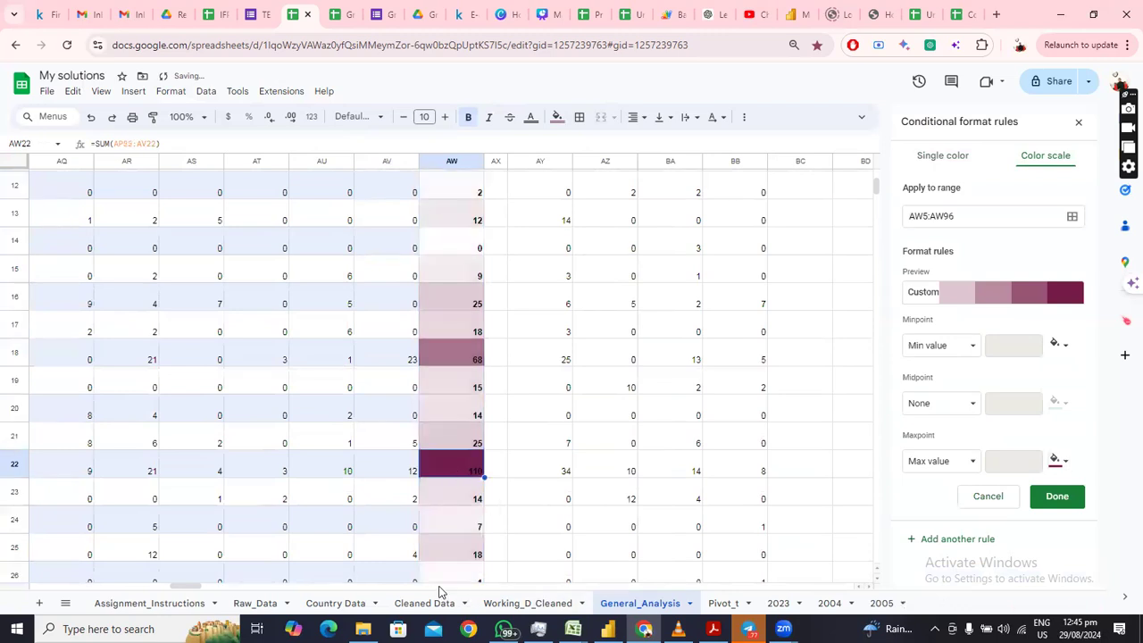
Review the deal size customer distribution table and the Assignment_Instructions question list, returning to the 2005 table on General_Analysis
drag(192, 588, 231, 581)
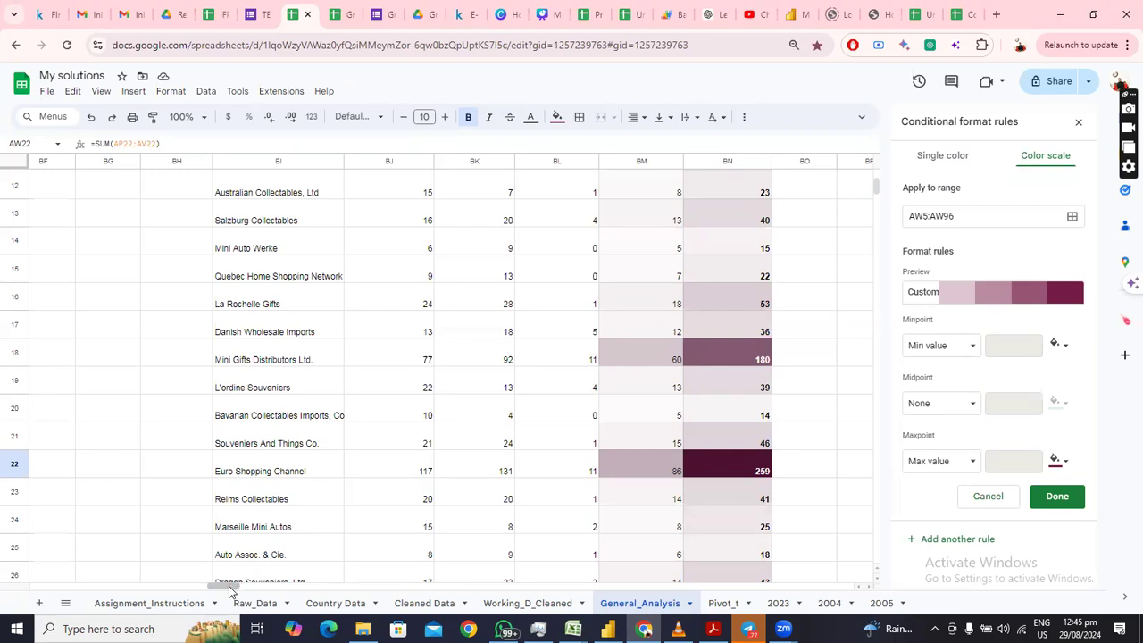
scroll(459, 487, up, 4)
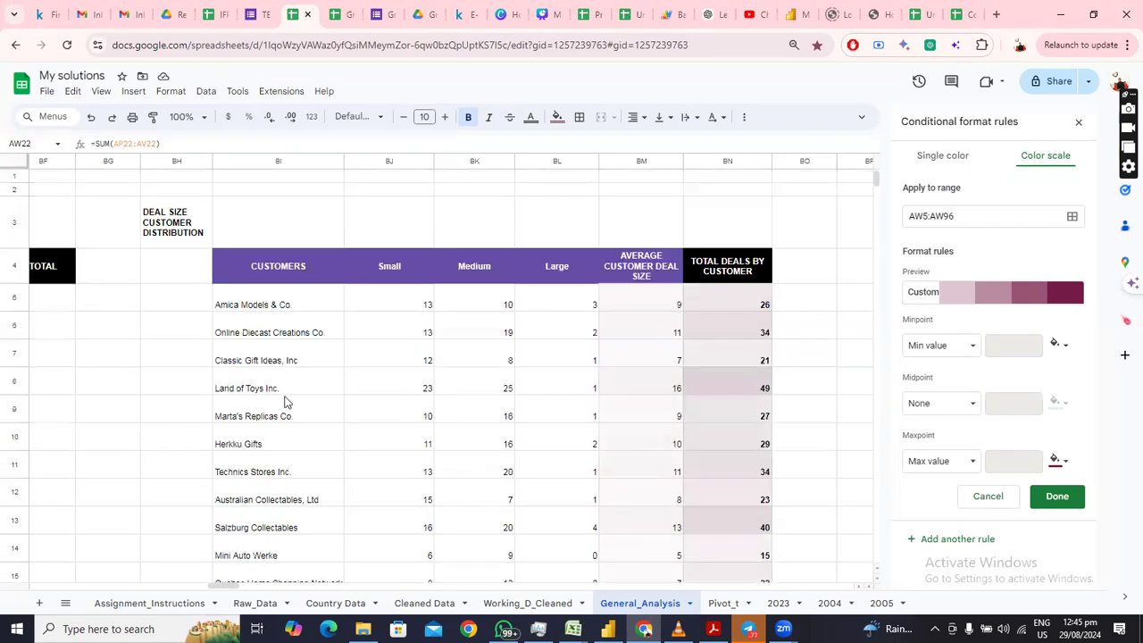
drag(229, 588, 209, 588)
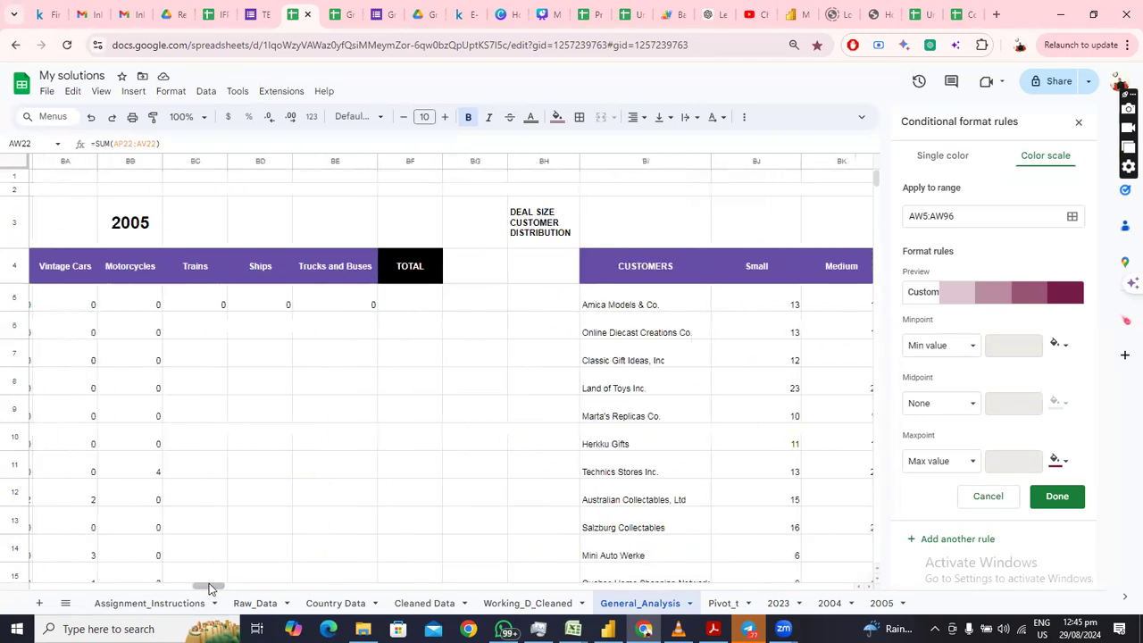
click(127, 604)
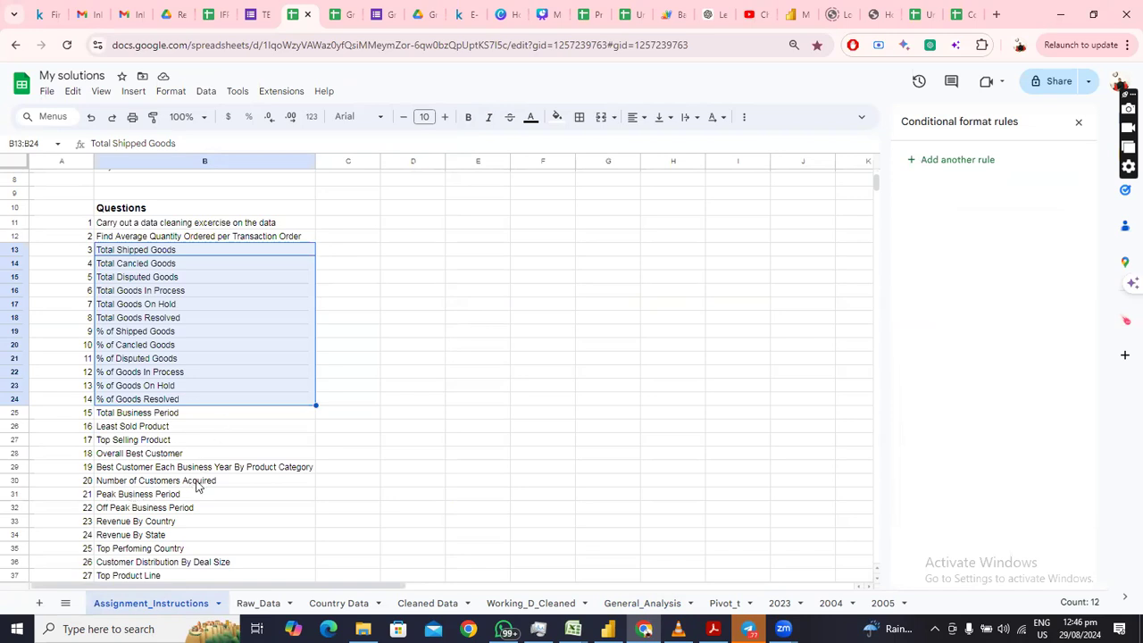
click(630, 604)
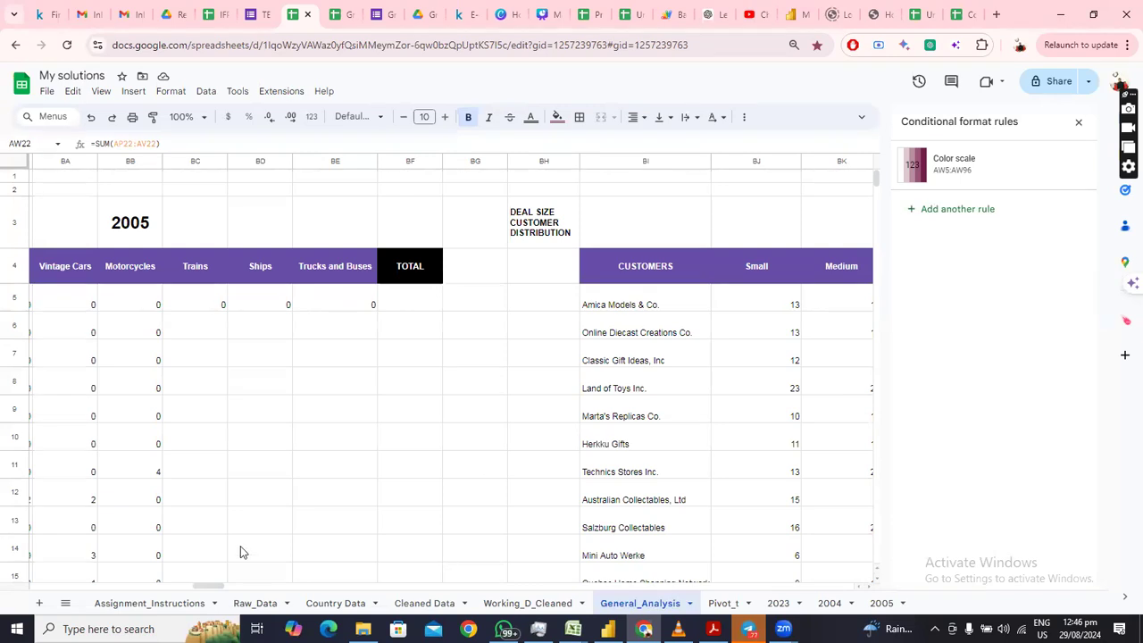
Inspect the COUNTA formula behind the number of customers in C16, leaving it unchanged
drag(207, 587, 36, 591)
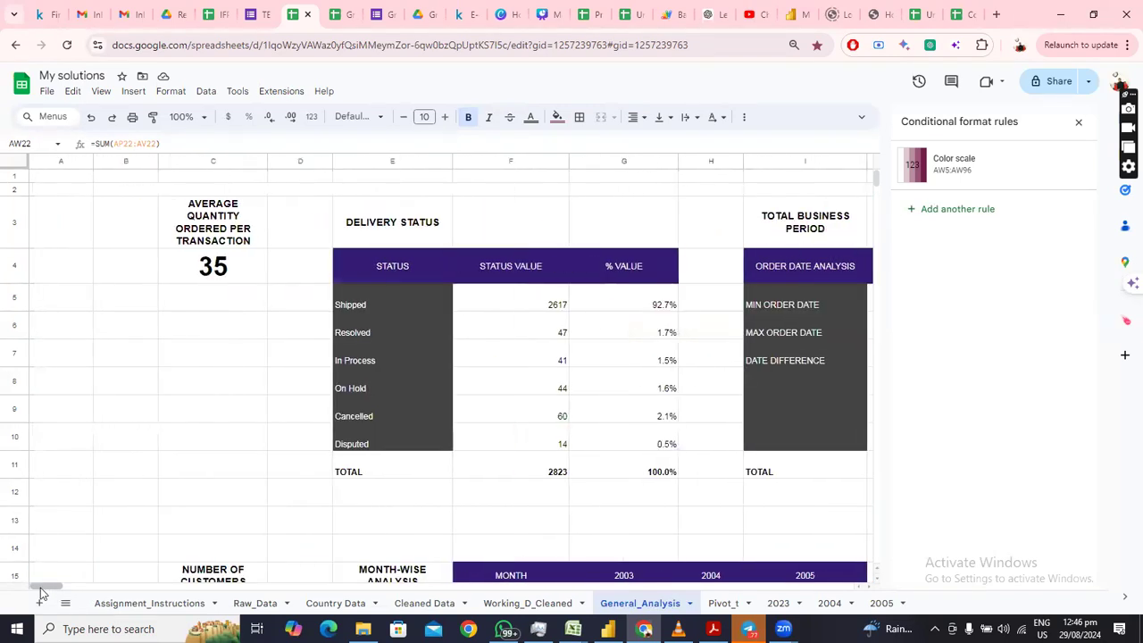
scroll(235, 447, down, 3)
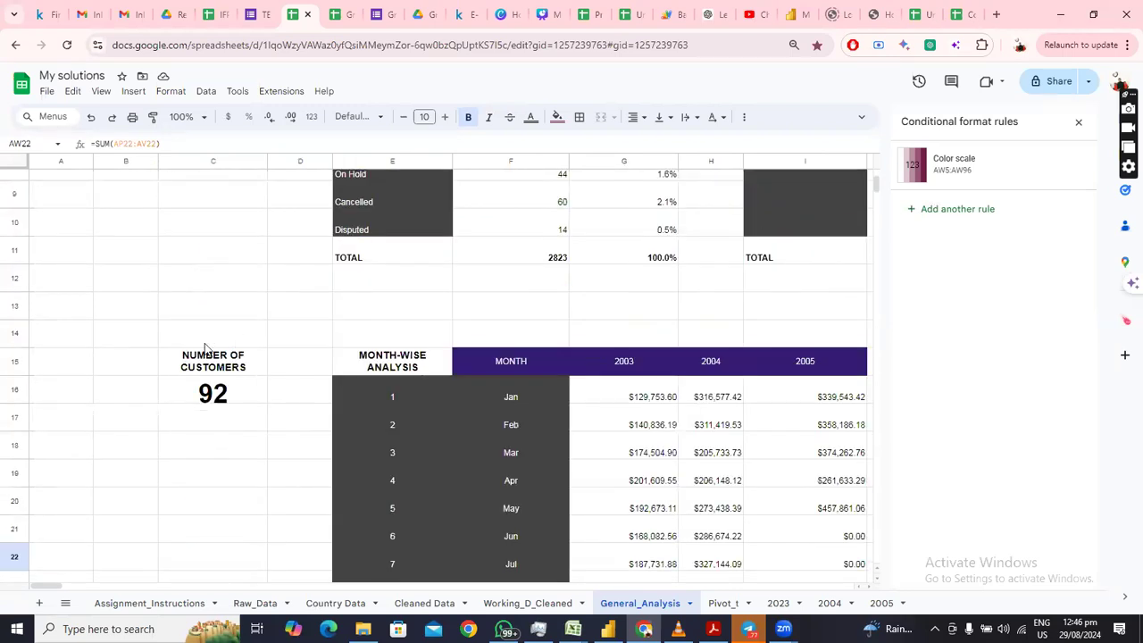
click(203, 400)
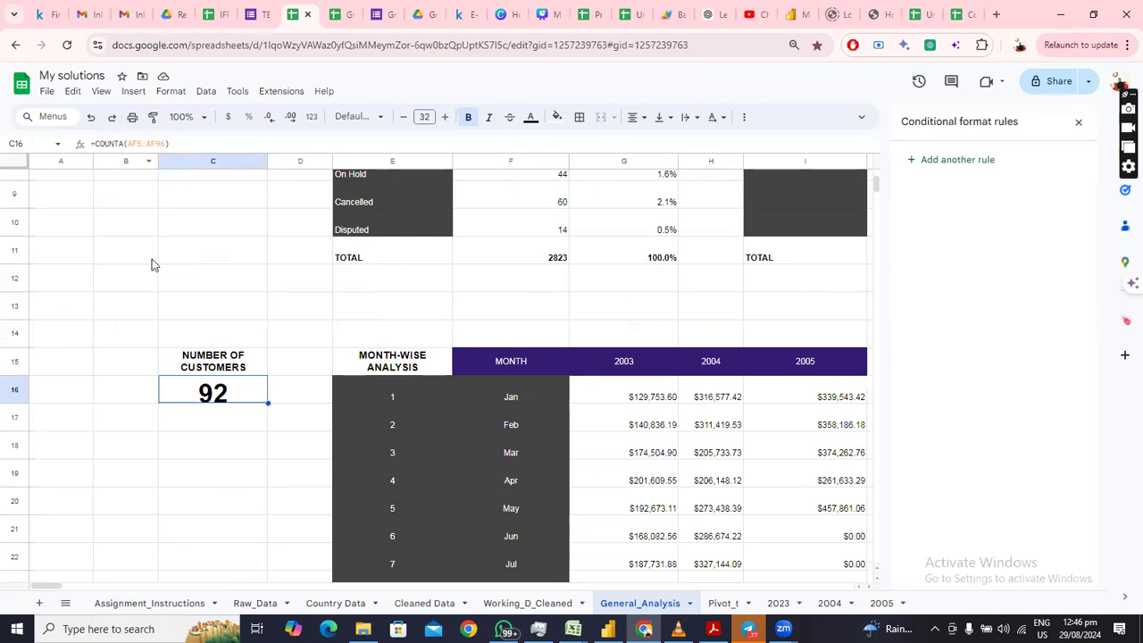
click(120, 143)
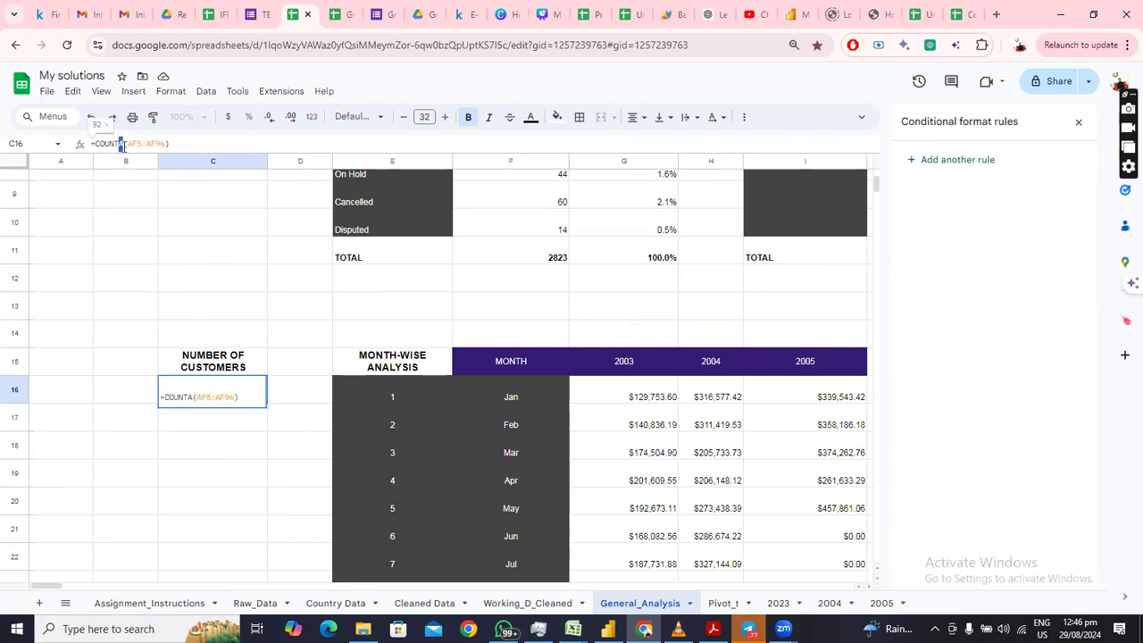
click(121, 144)
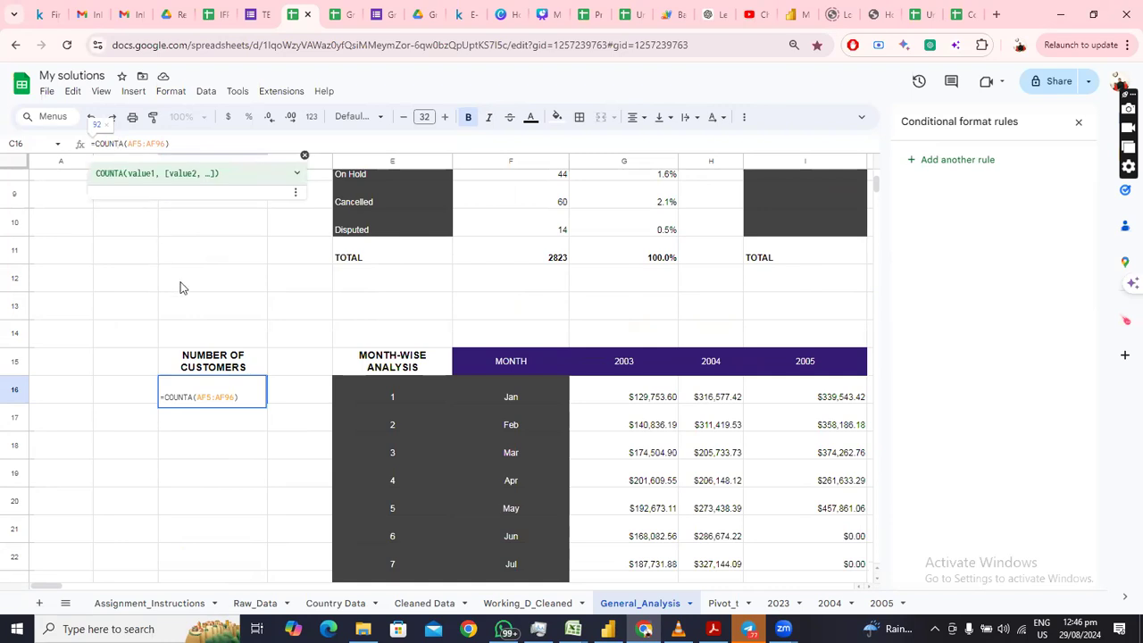
click(220, 470)
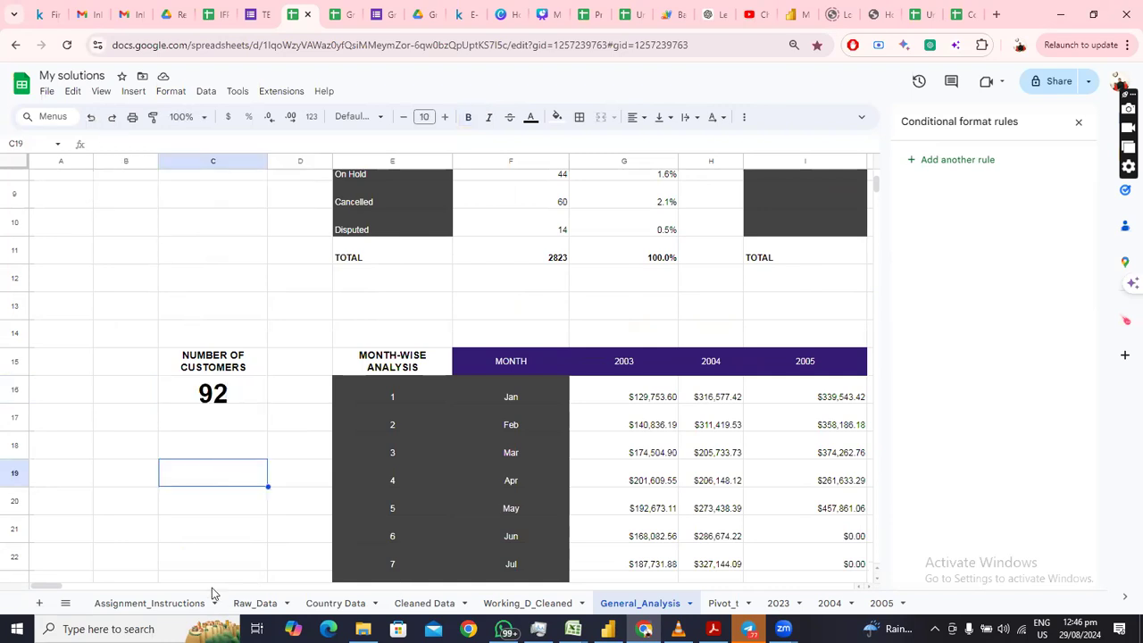
Review the Assignment_Instructions questions, select Peak Business Period through Revenue By State, and return to General_Analysis
click(179, 604)
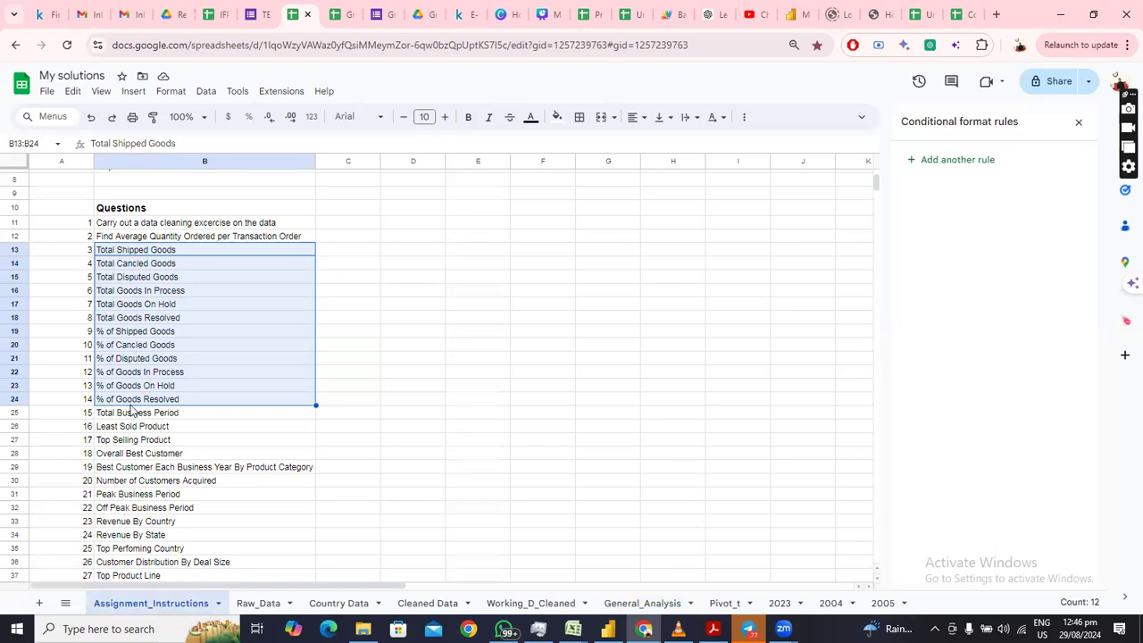
drag(131, 416, 164, 538)
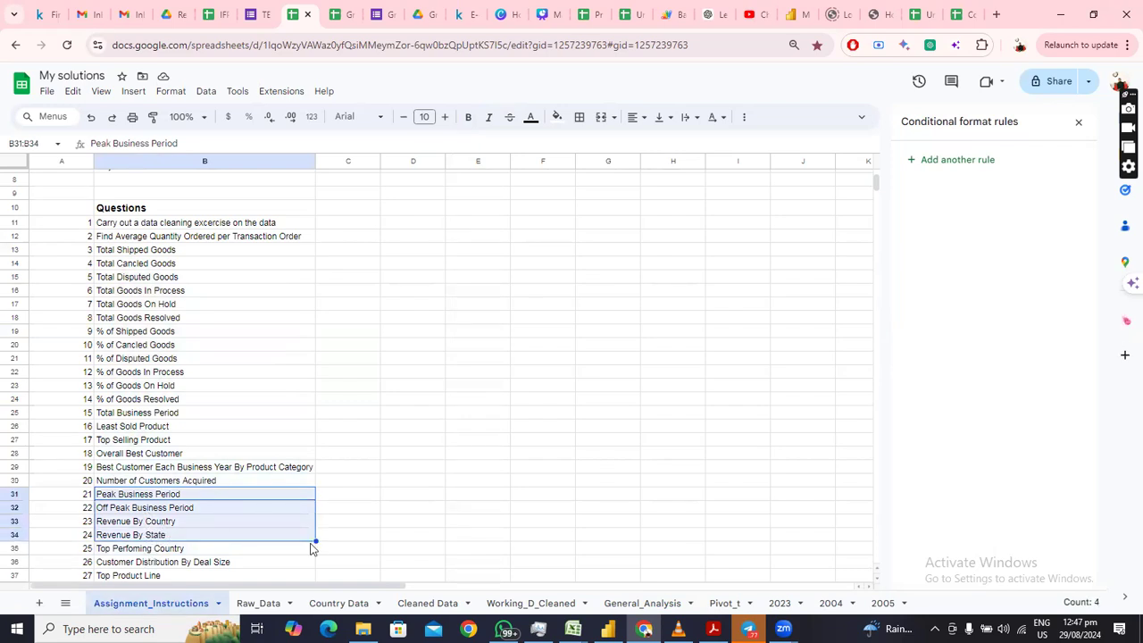
click(658, 607)
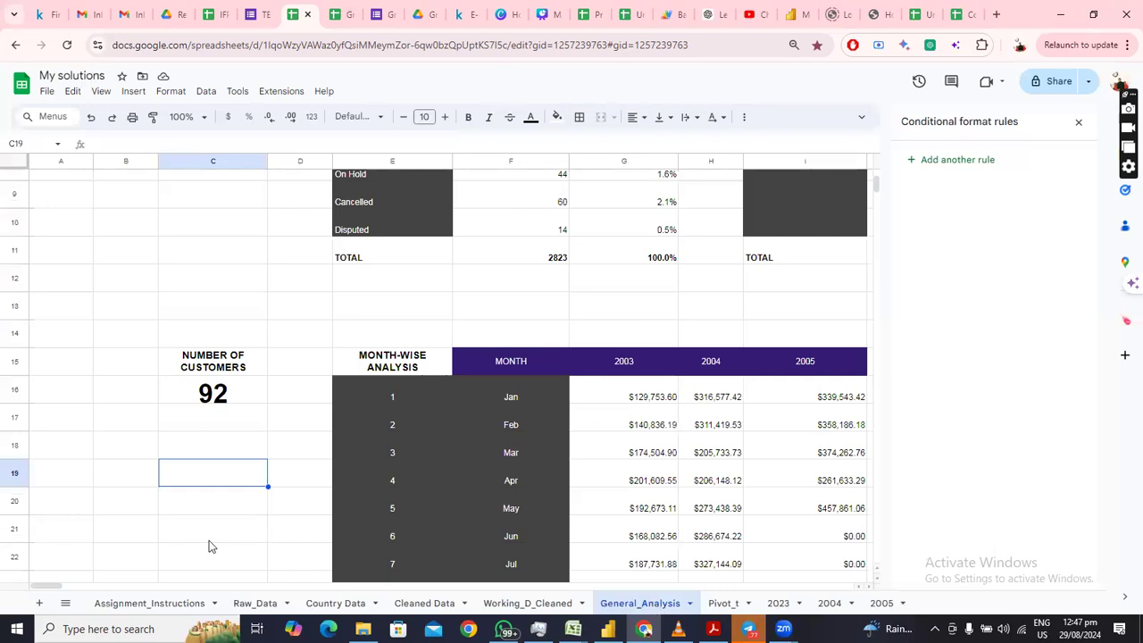
Examine the month-wise analysis table of monthly sales for 2003, 2004 and 2005
mouse_move(53, 587)
mouse_down()
mouse_move(84, 589)
mouse_move(55, 589)
mouse_move(69, 590)
mouse_up()
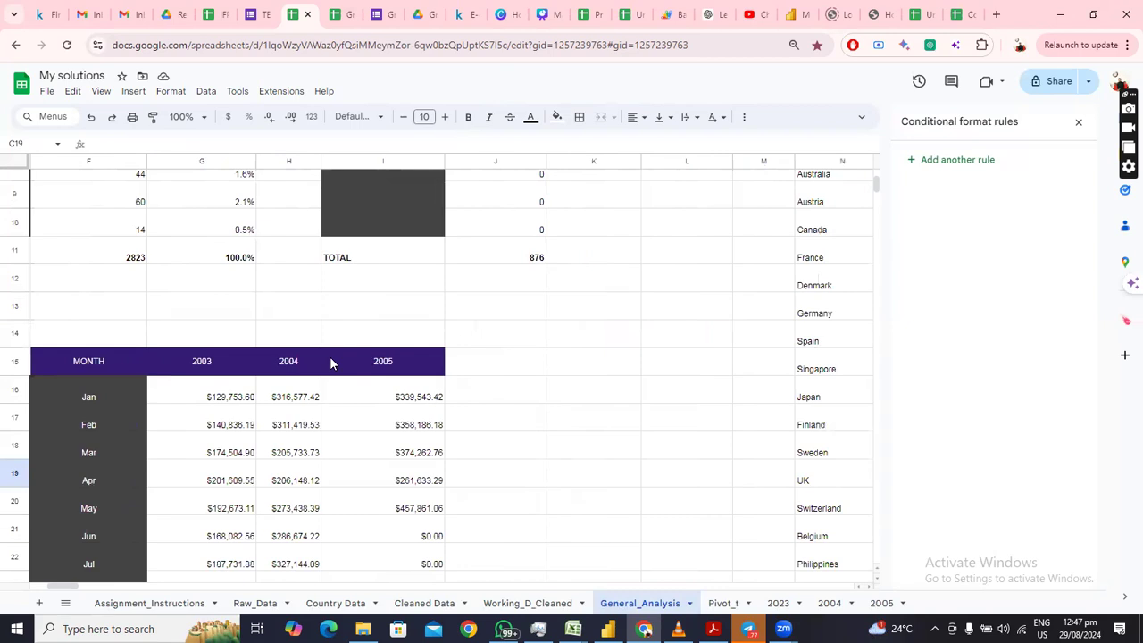
scroll(329, 361, down, 5)
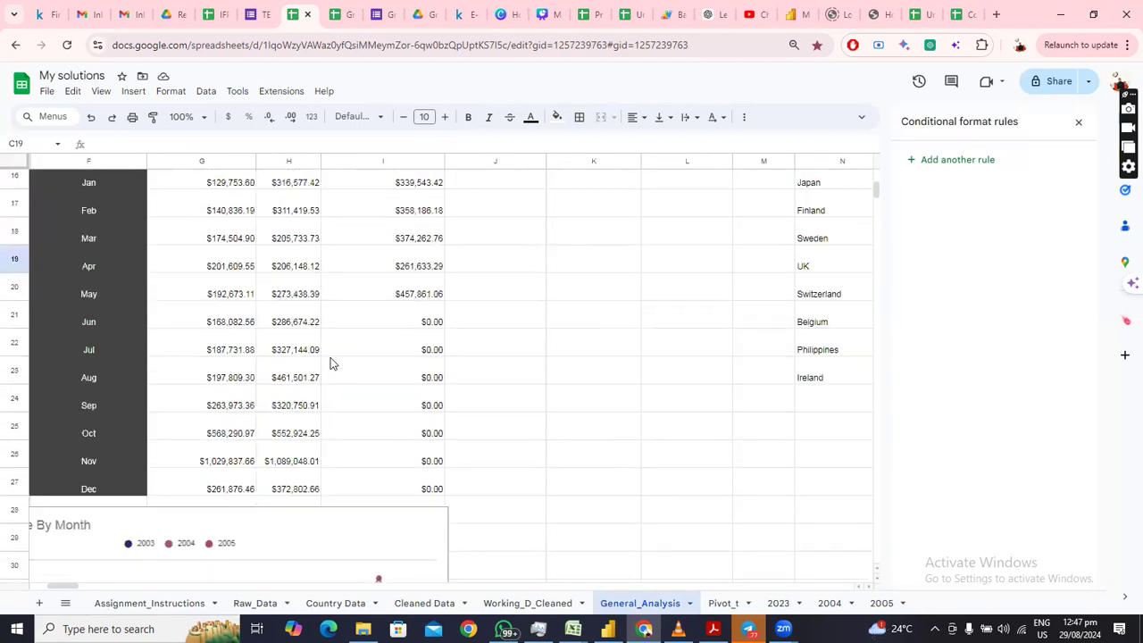
drag(64, 582, 47, 586)
scroll(448, 421, up, 3)
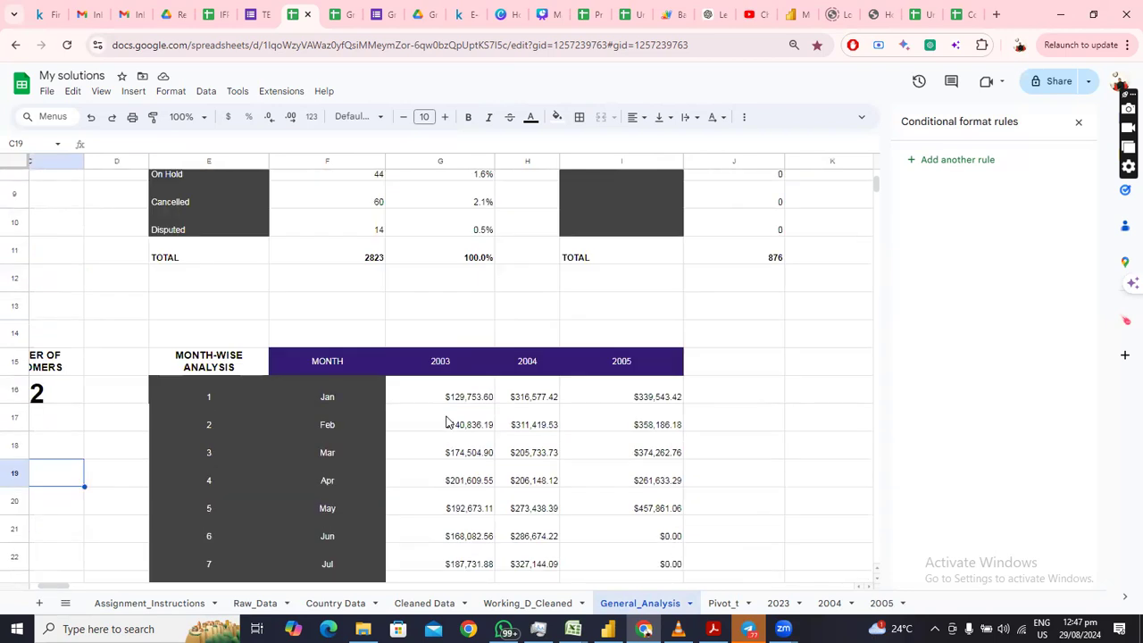
scroll(447, 422, down, 1)
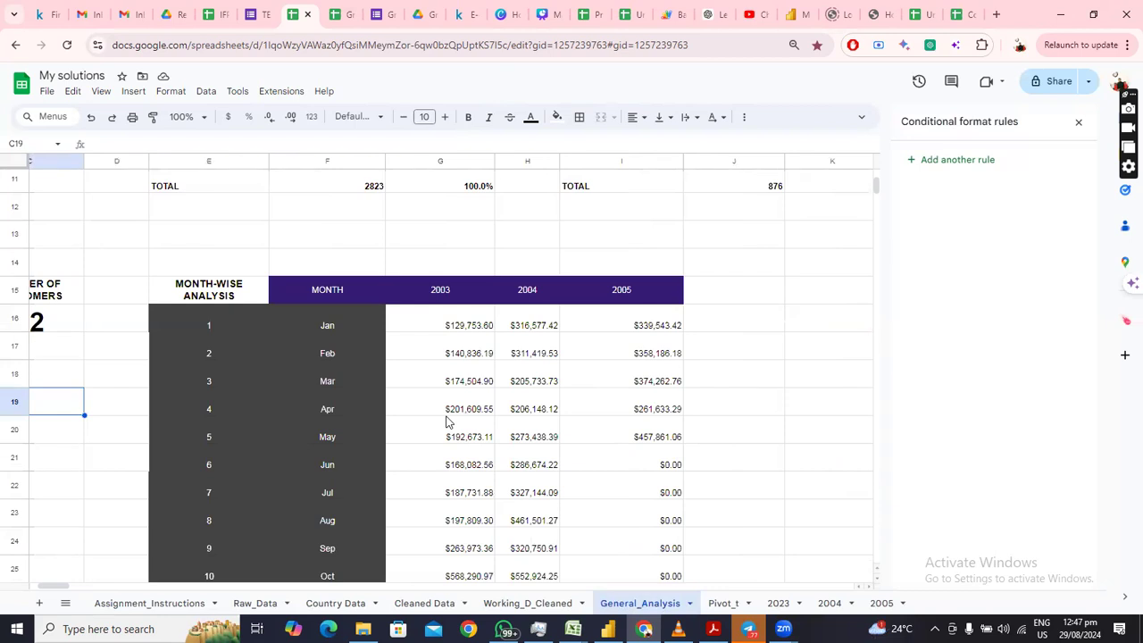
scroll(281, 327, up, 1)
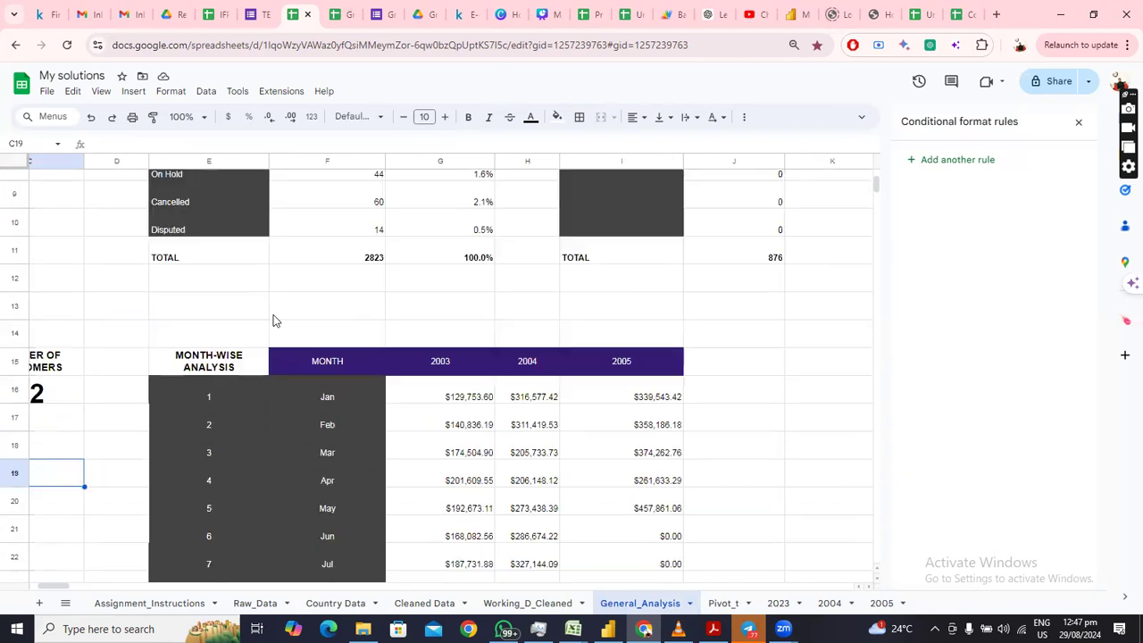
scroll(290, 351, down, 2)
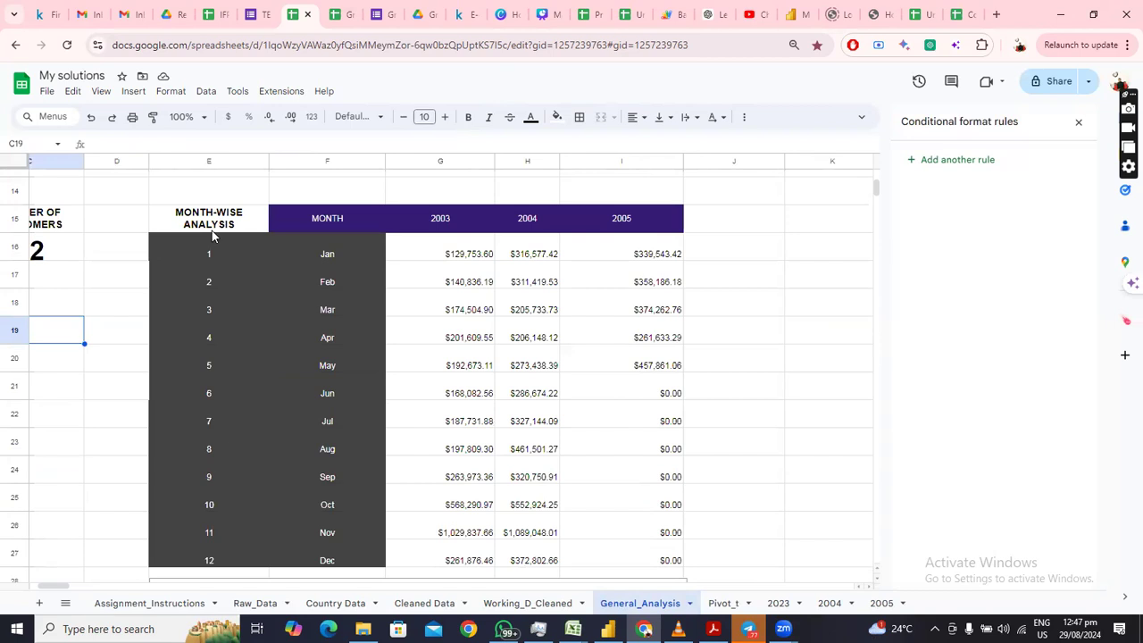
Inspect the SORT and UNIQUE formula in E16 and the month numbers down to E27, cancelling any accidental formula edit
click(208, 258)
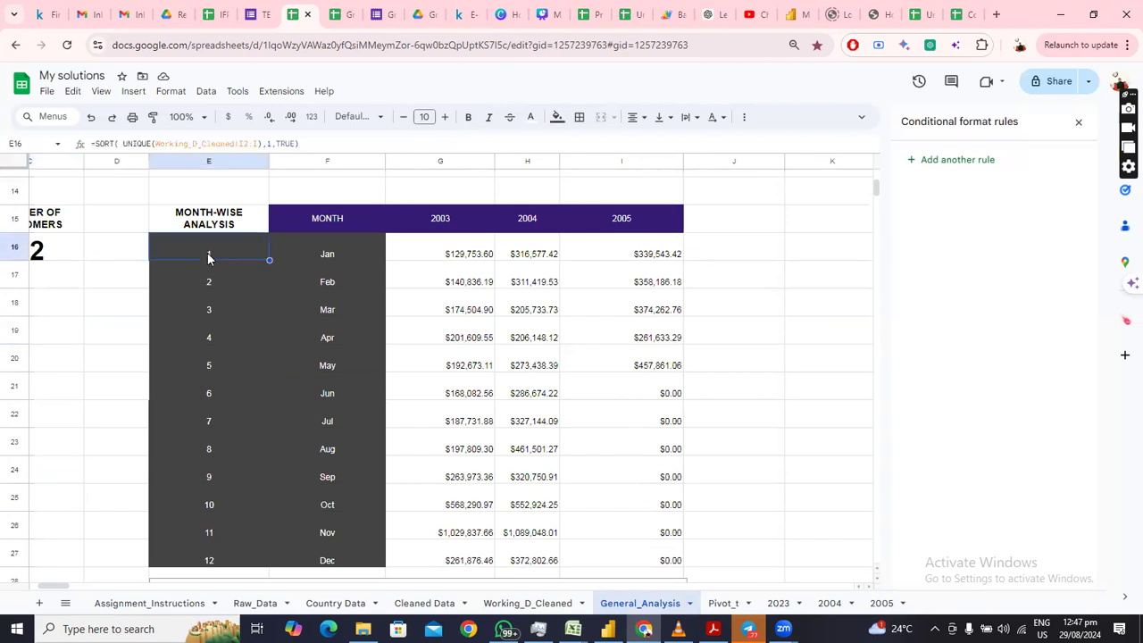
click(125, 143)
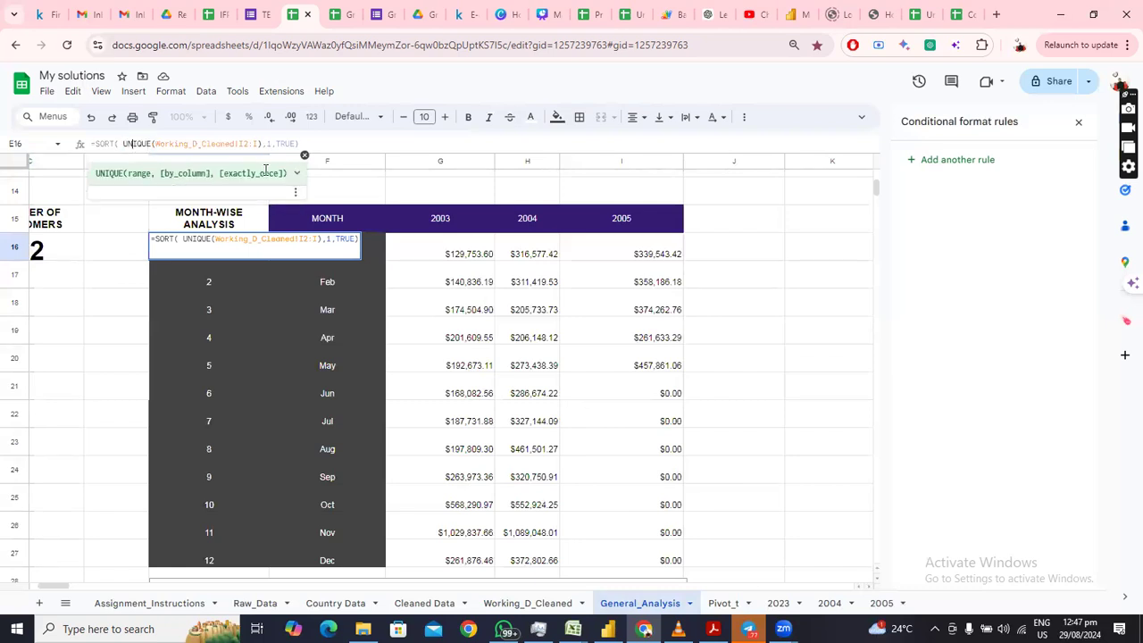
click(211, 297)
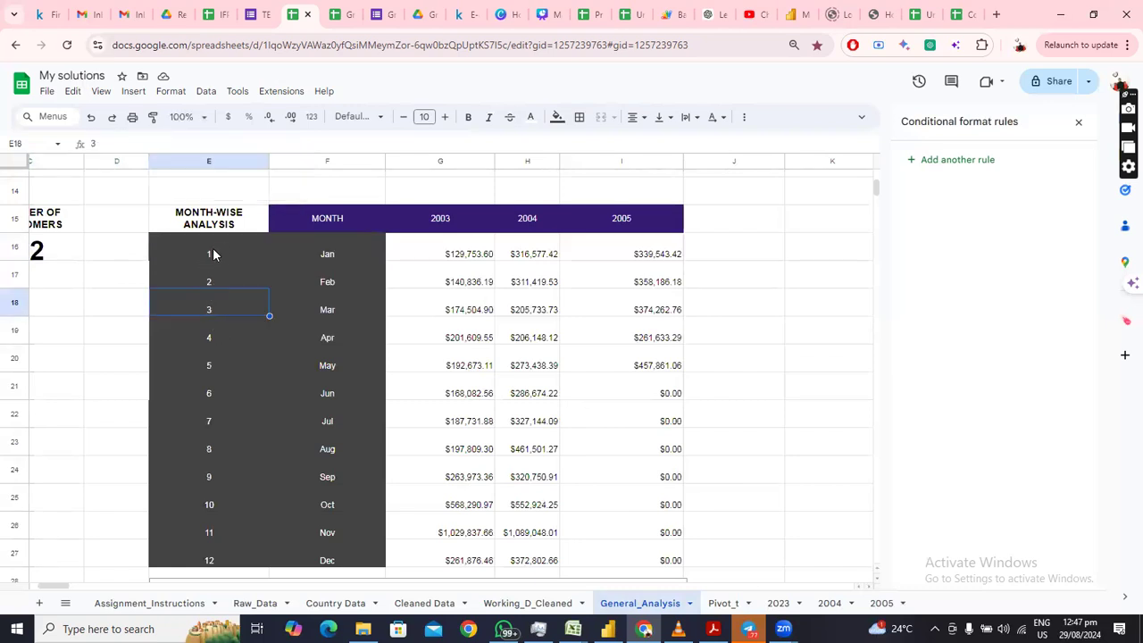
click(212, 254)
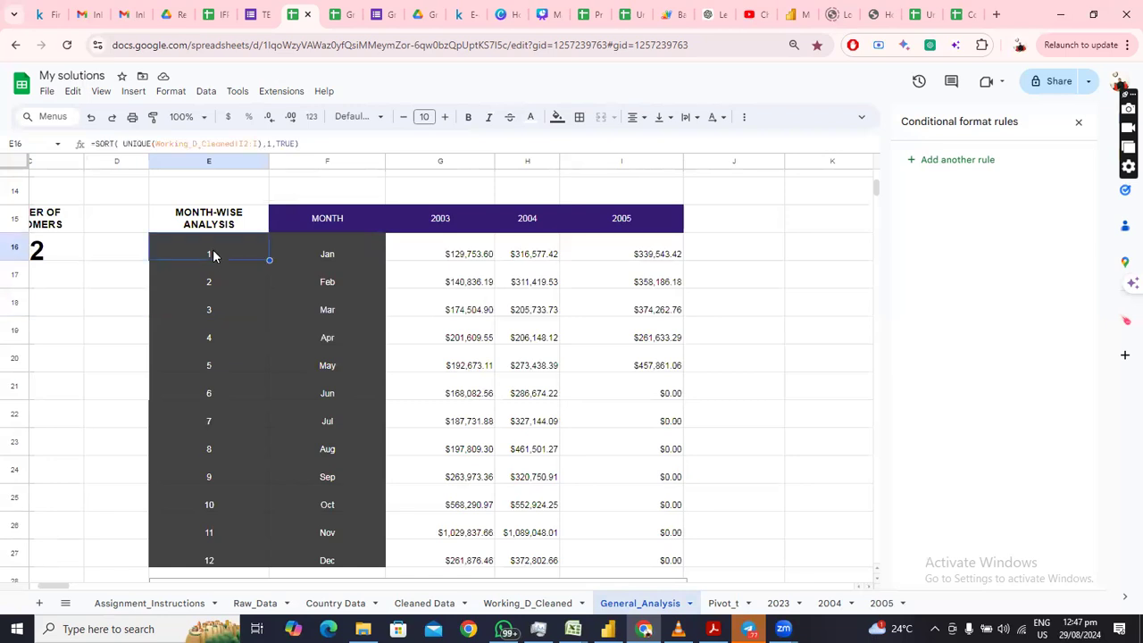
click(211, 561)
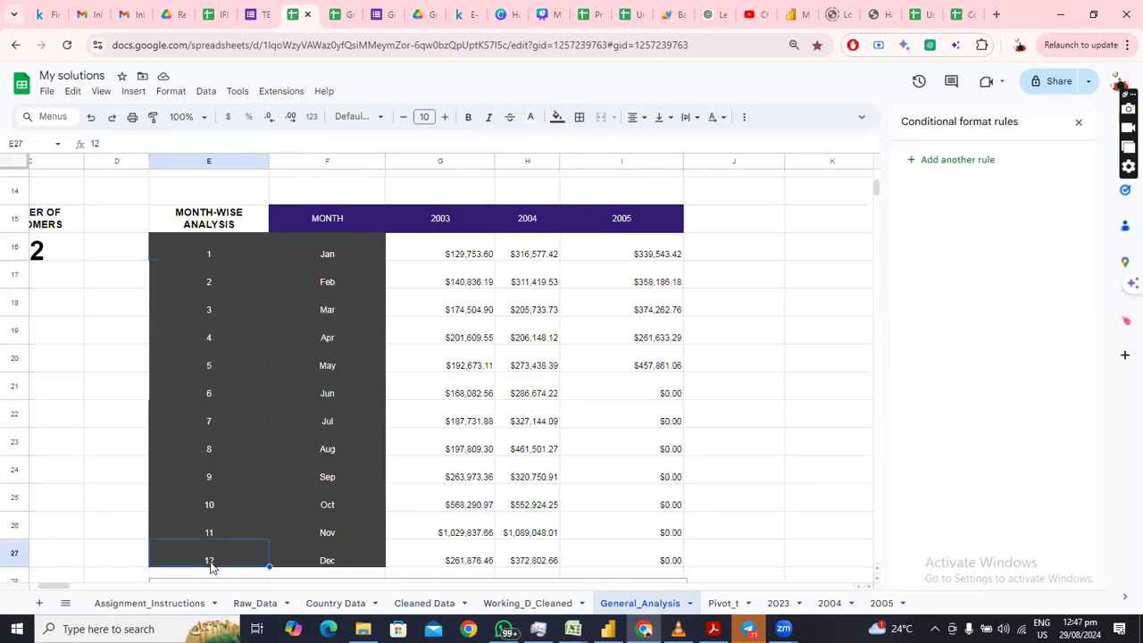
click(207, 258)
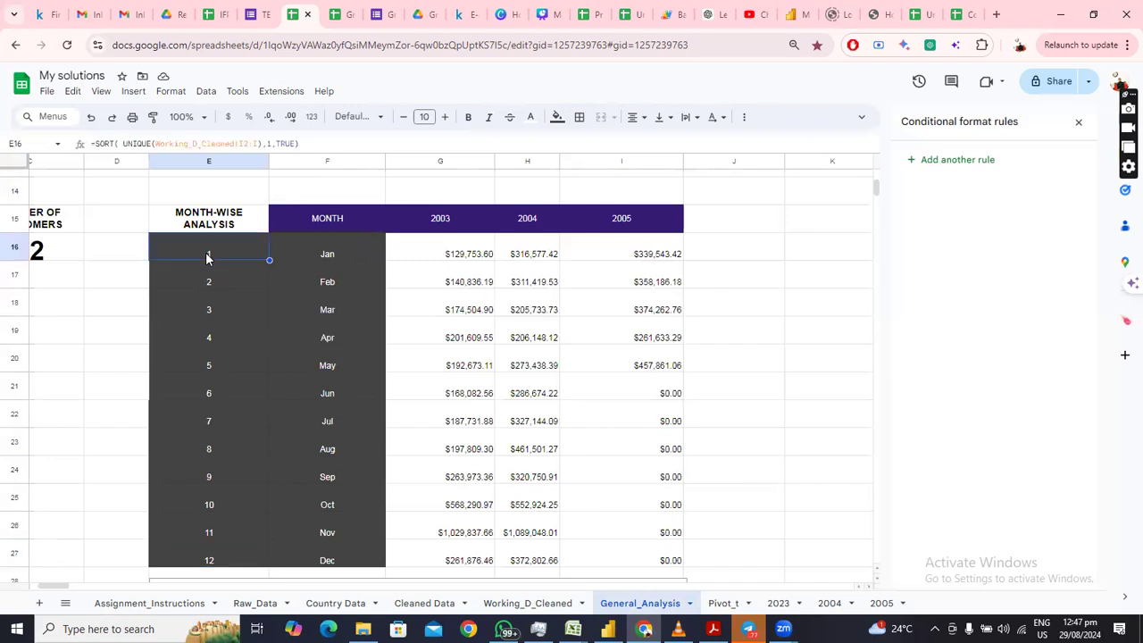
drag(94, 143, 115, 146)
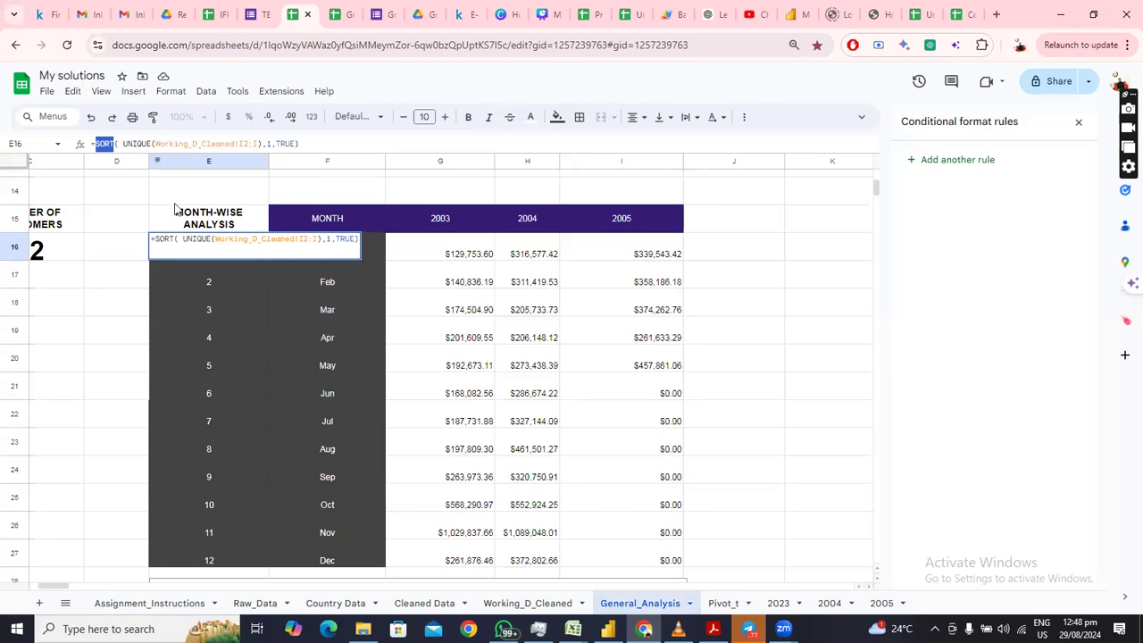
click(226, 276)
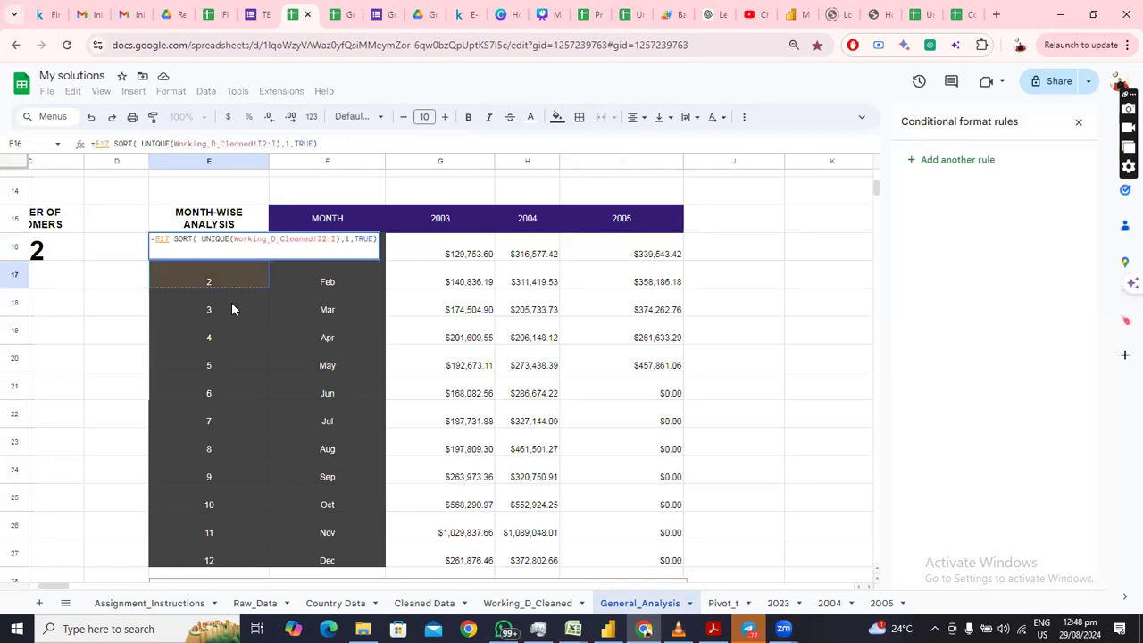
key(Escape)
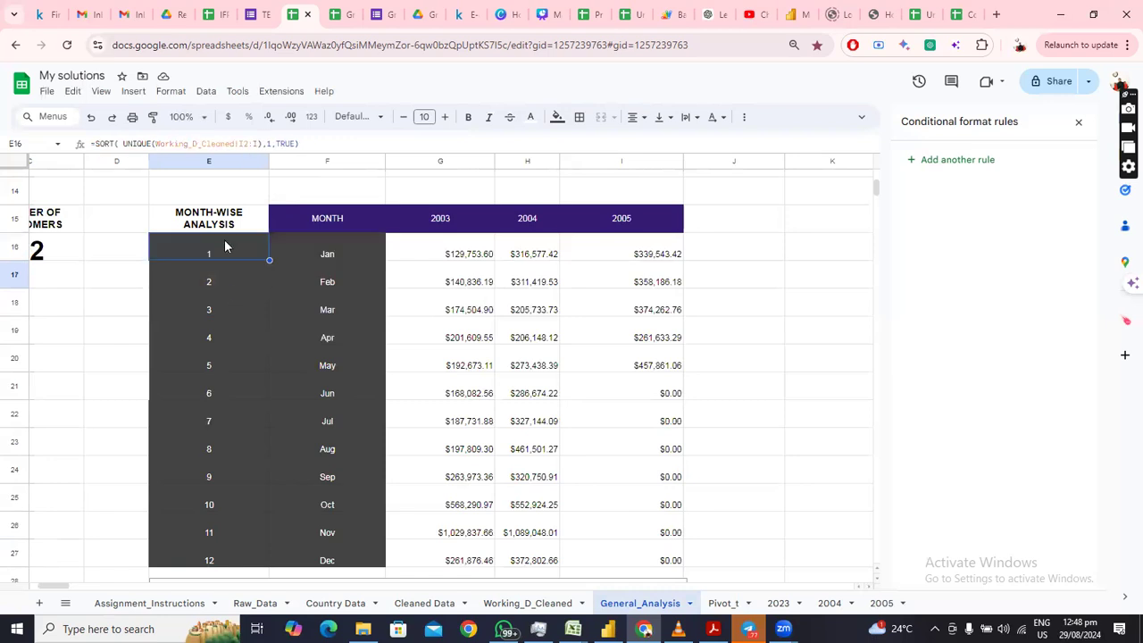
click(221, 559)
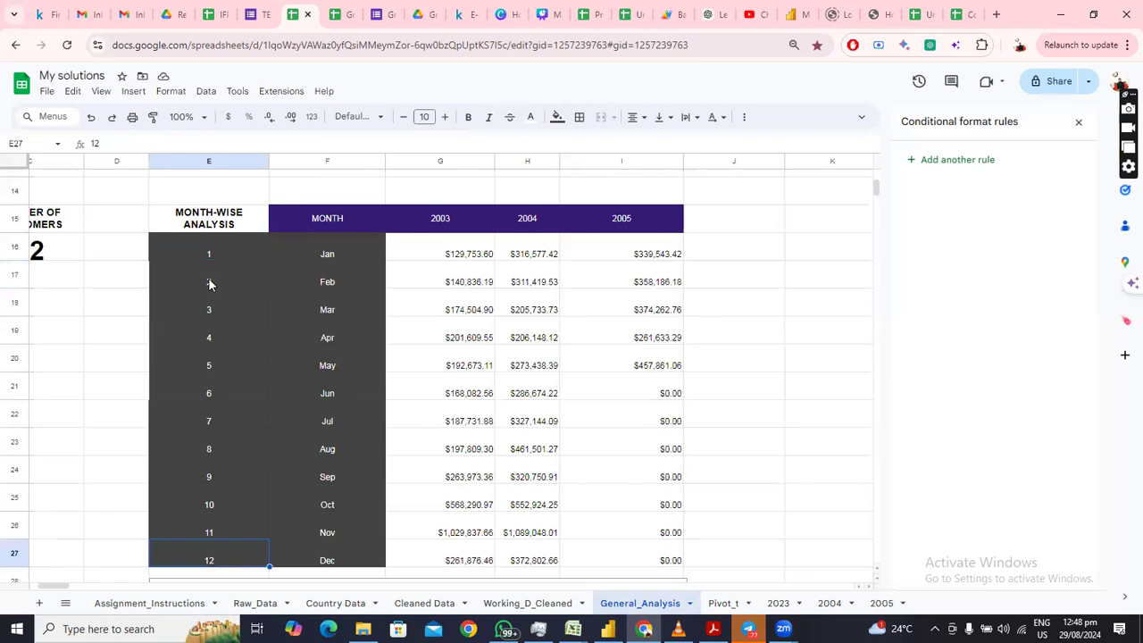
Inspect the ARRAYFORMULA CHOOSE formula in F16, highlighting its list of month names from Jan to Dec
click(330, 254)
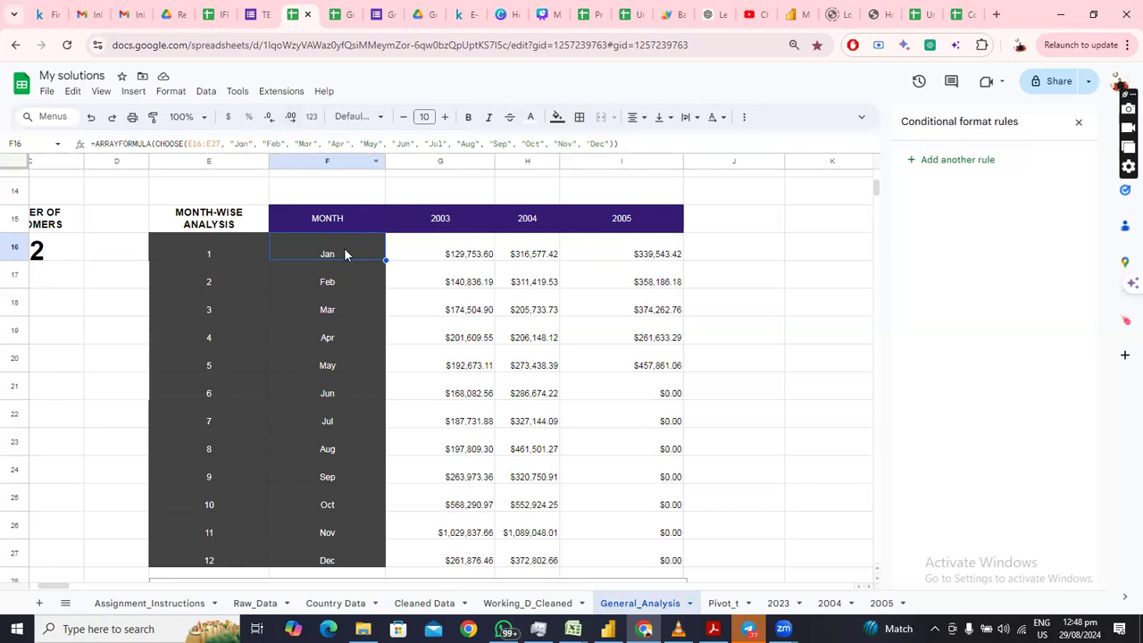
drag(234, 144, 609, 145)
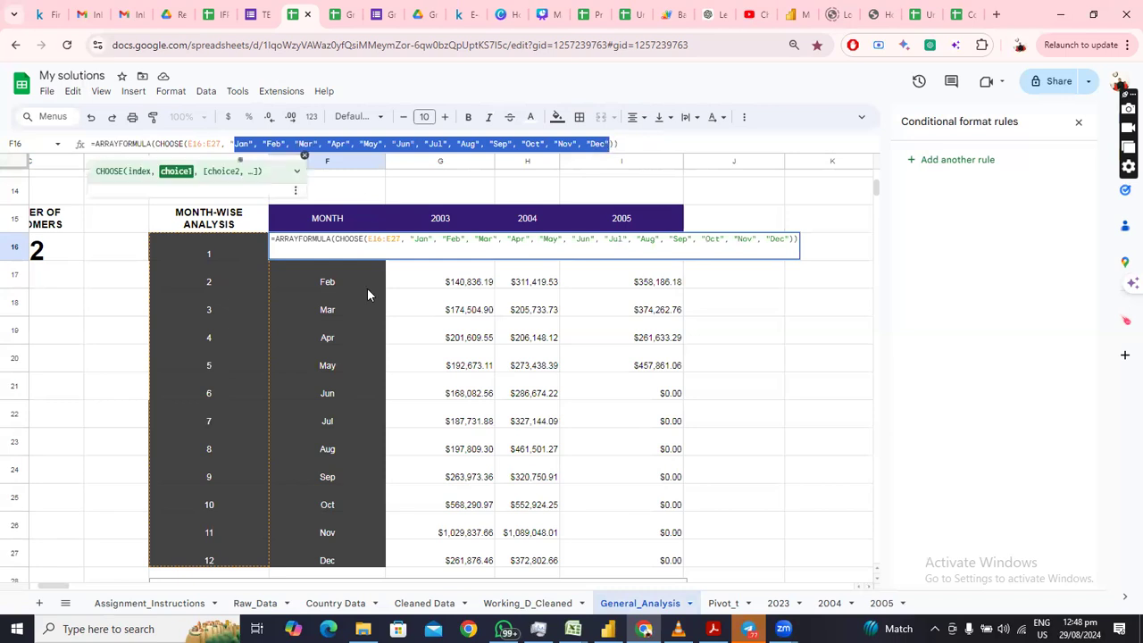
click(334, 339)
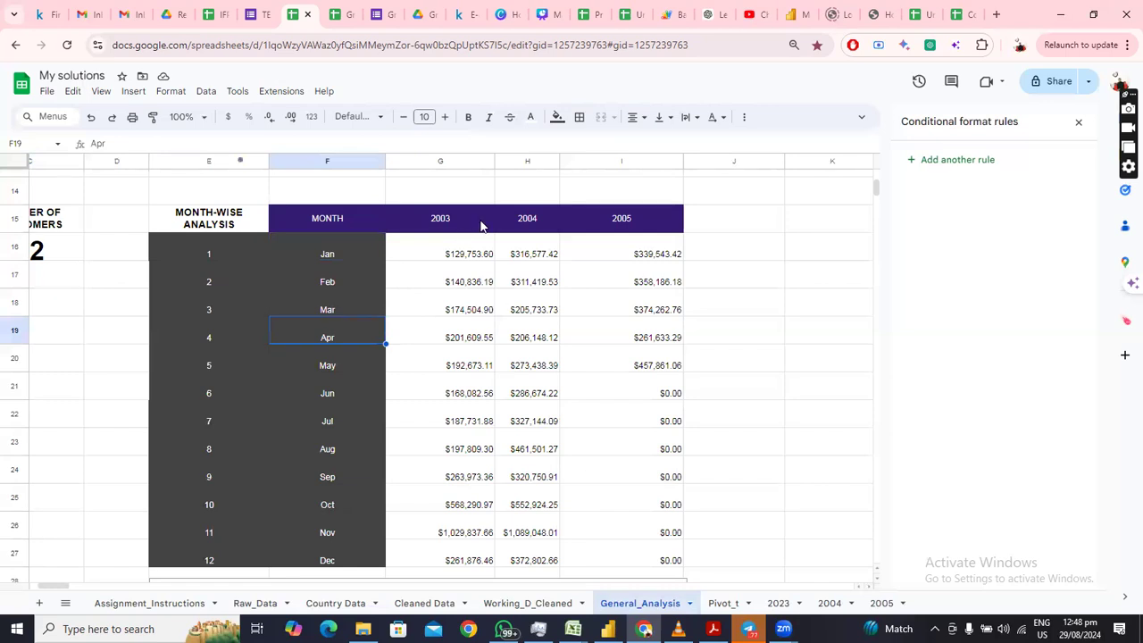
Inspect the SUMIFS formula for January 2003 sales in G16 and its criteria cells E16 and G15
click(465, 256)
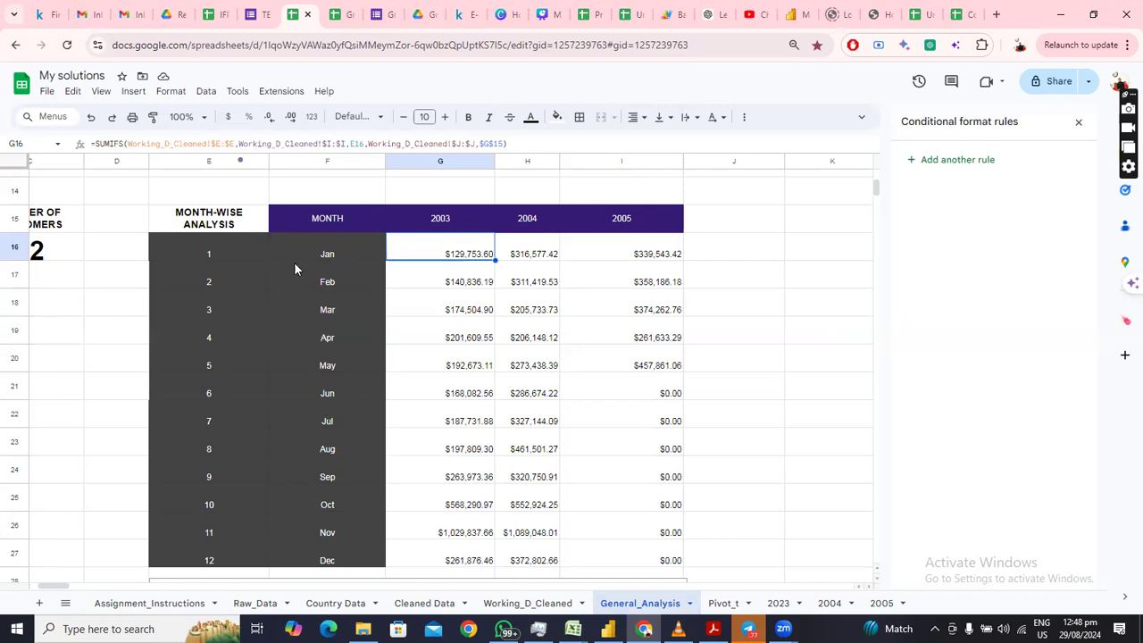
click(202, 249)
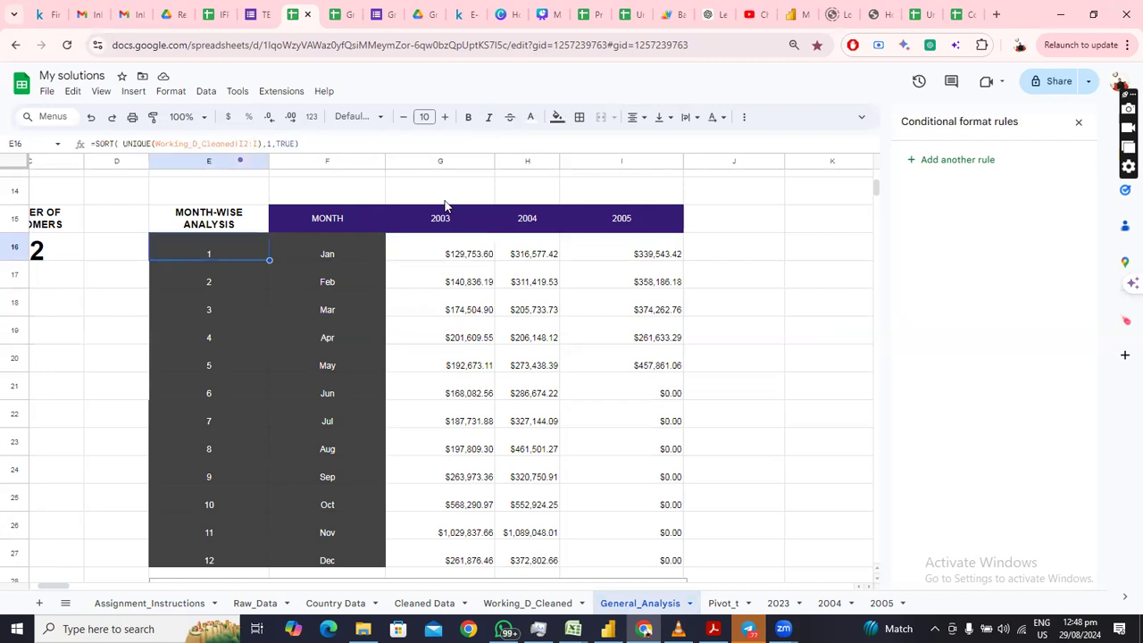
click(444, 227)
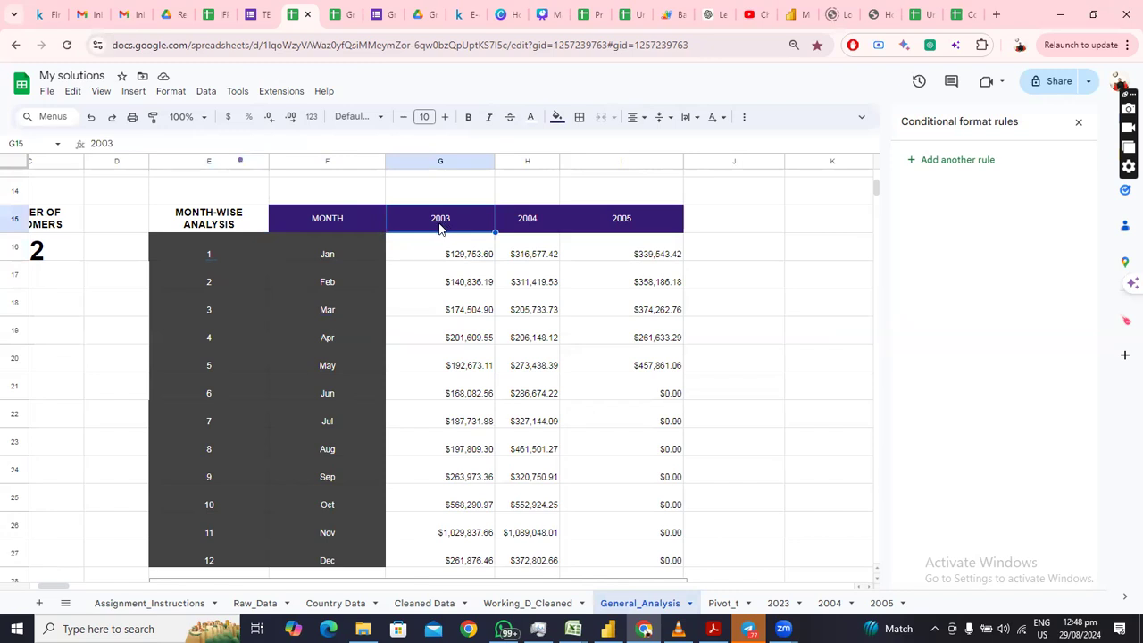
click(465, 258)
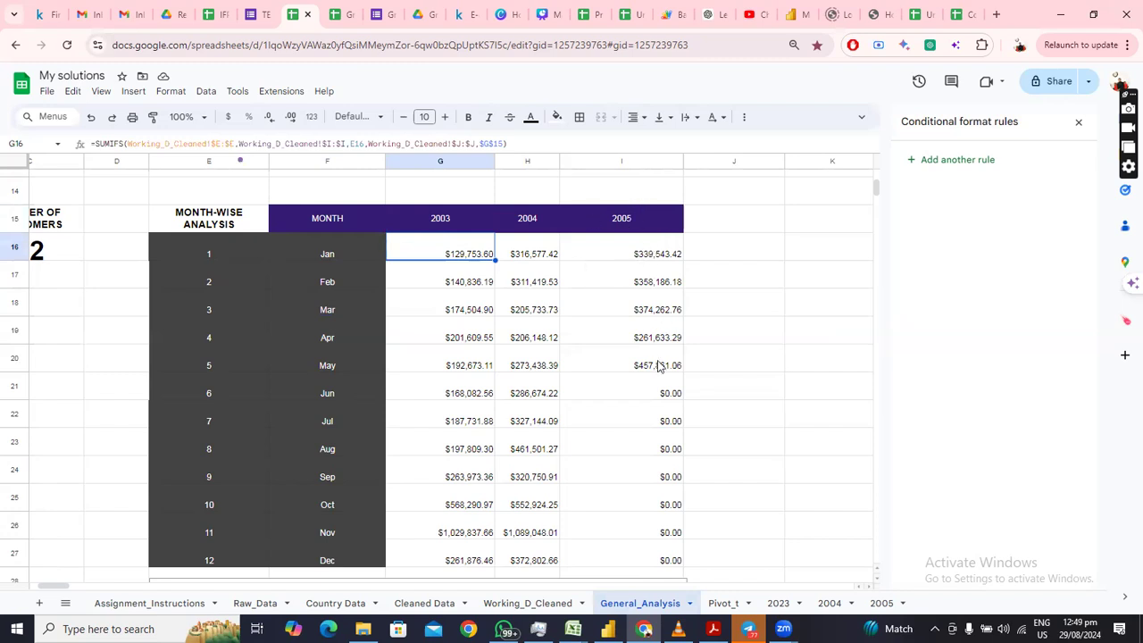
Check the 2005 sales from May in I20 through September, selecting I21:I24, and review the rest of the monthly table
click(643, 369)
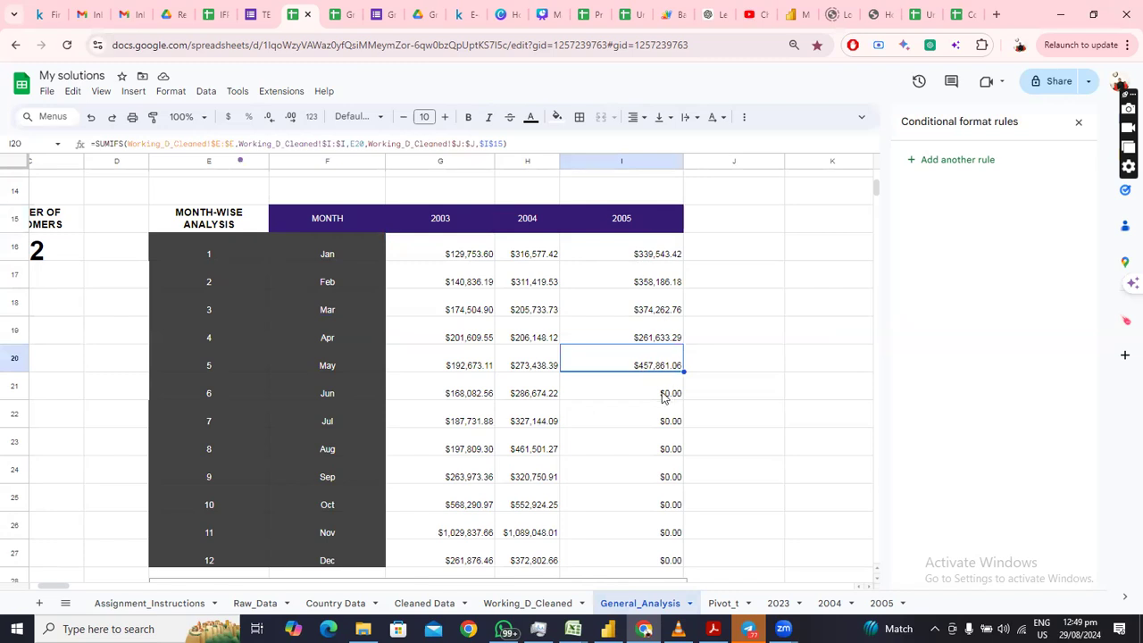
drag(638, 393, 657, 429)
drag(649, 496, 664, 406)
scroll(755, 338, up, 3)
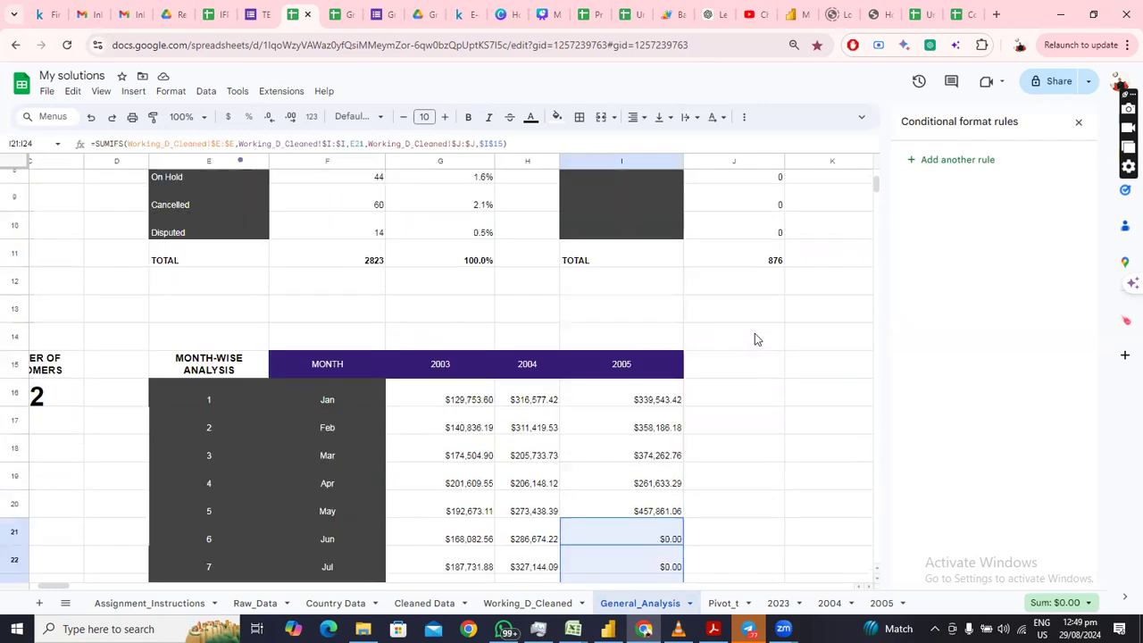
scroll(754, 338, down, 1)
scroll(755, 338, down, 2)
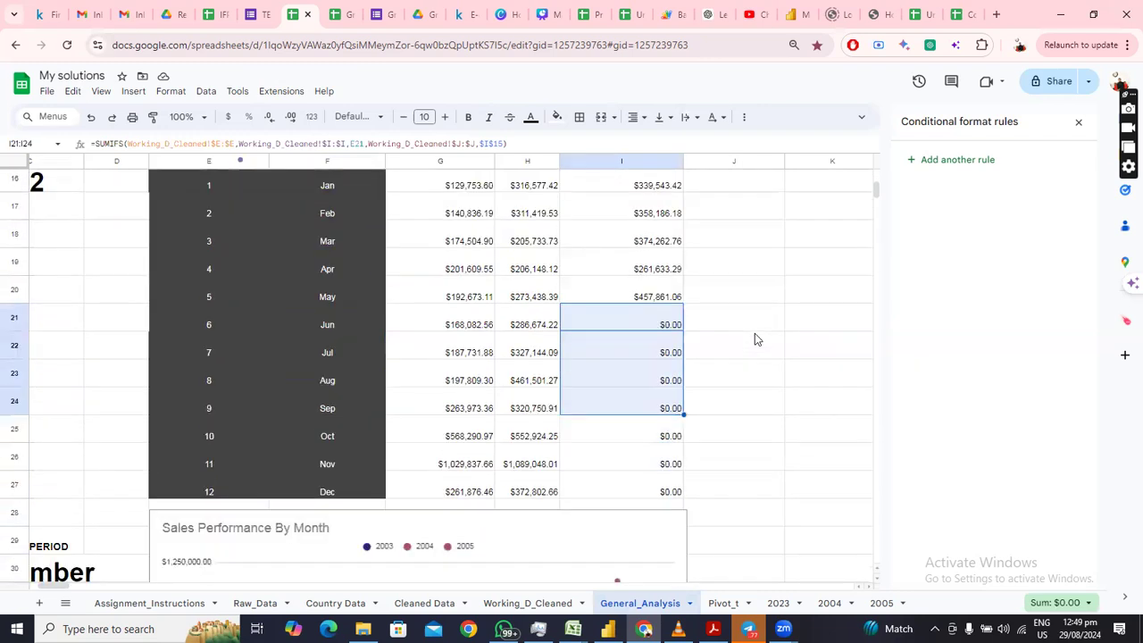
Review the Sales Performance By Month chart together with the peak and off-peak period answers beside it
scroll(754, 340, down, 1)
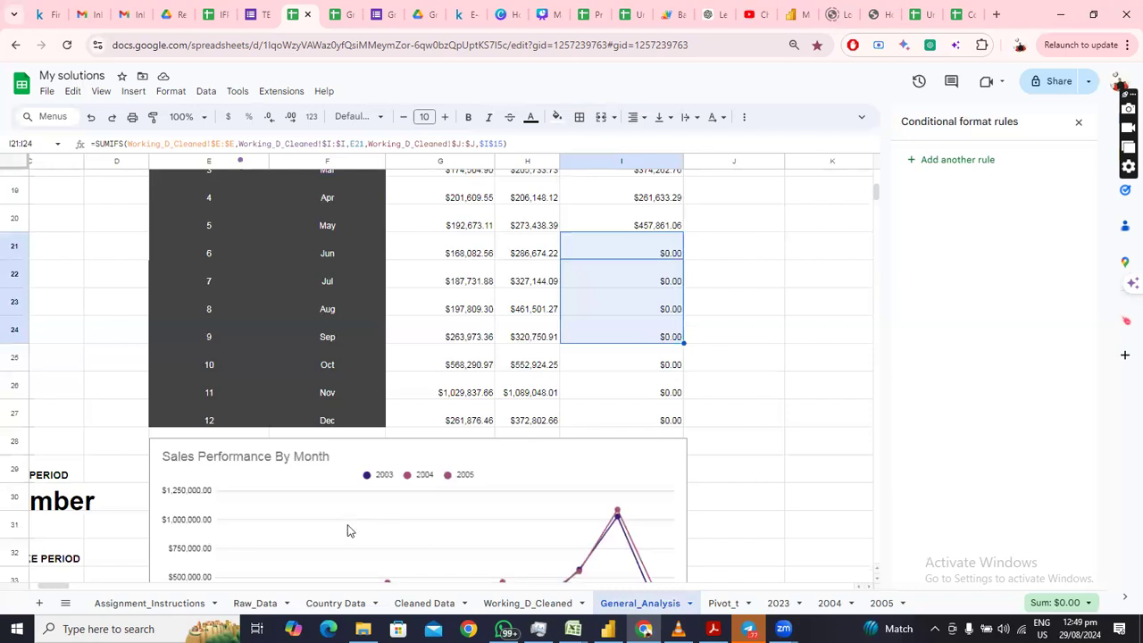
scroll(357, 509, down, 3)
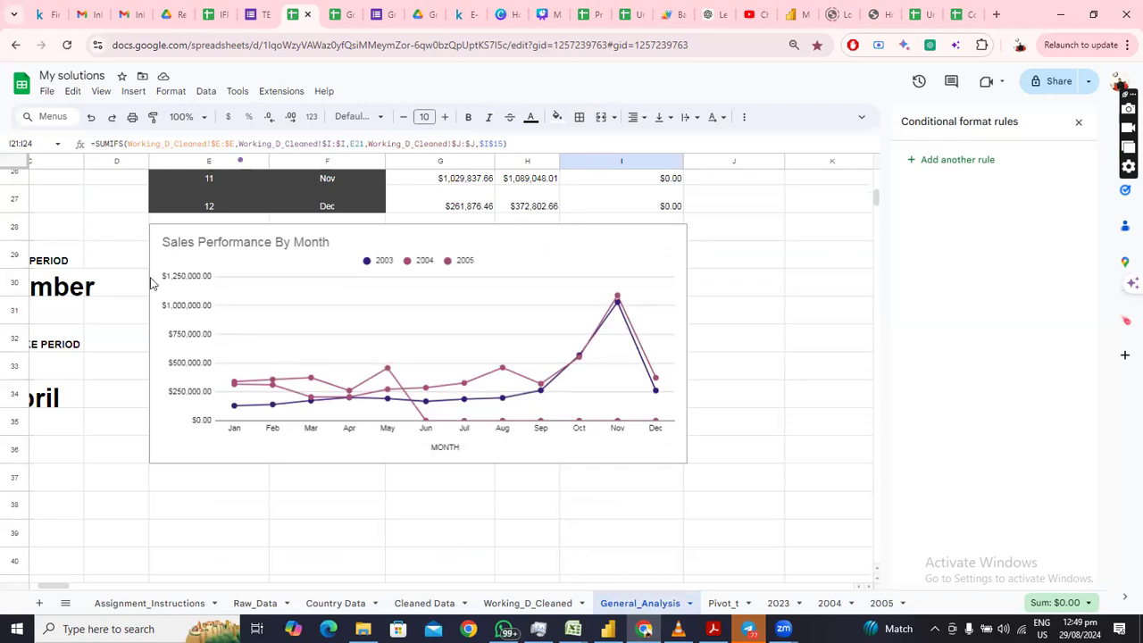
drag(58, 590, 43, 589)
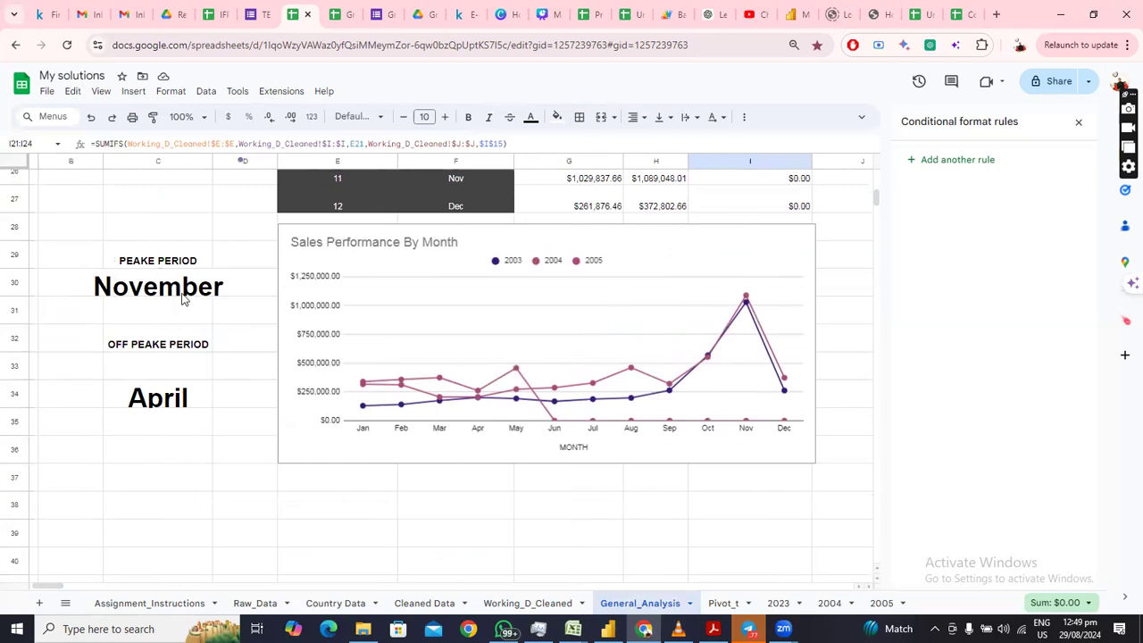
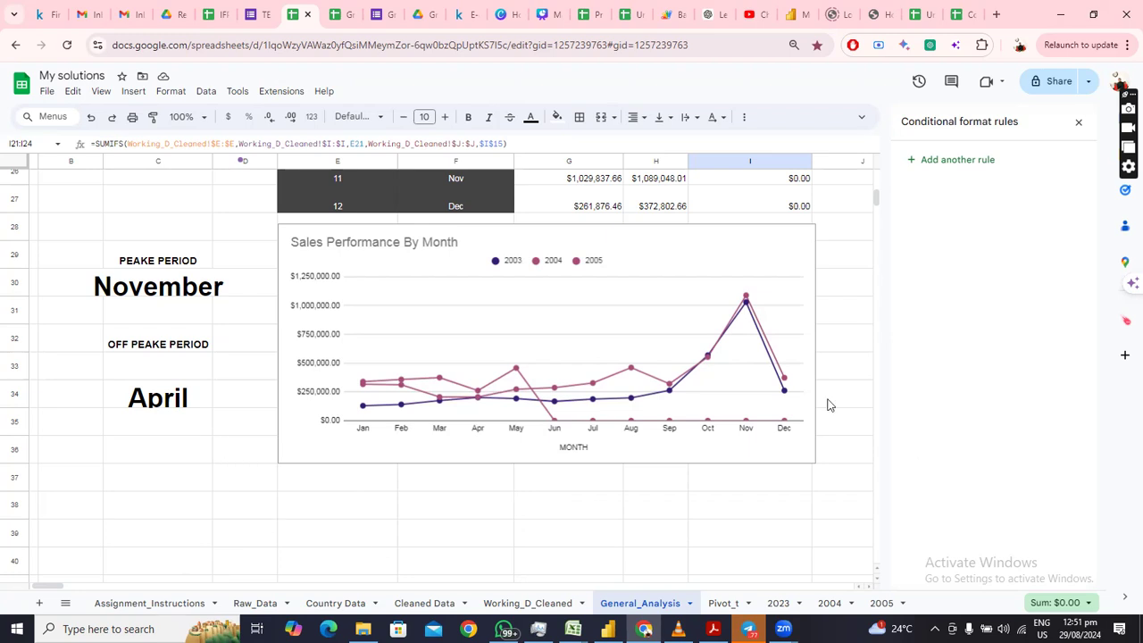
Inspect the Revenue By Country table's UNIQUE formula in N5 and its SUMIF sales formula in O5
scroll(652, 490, up, 5)
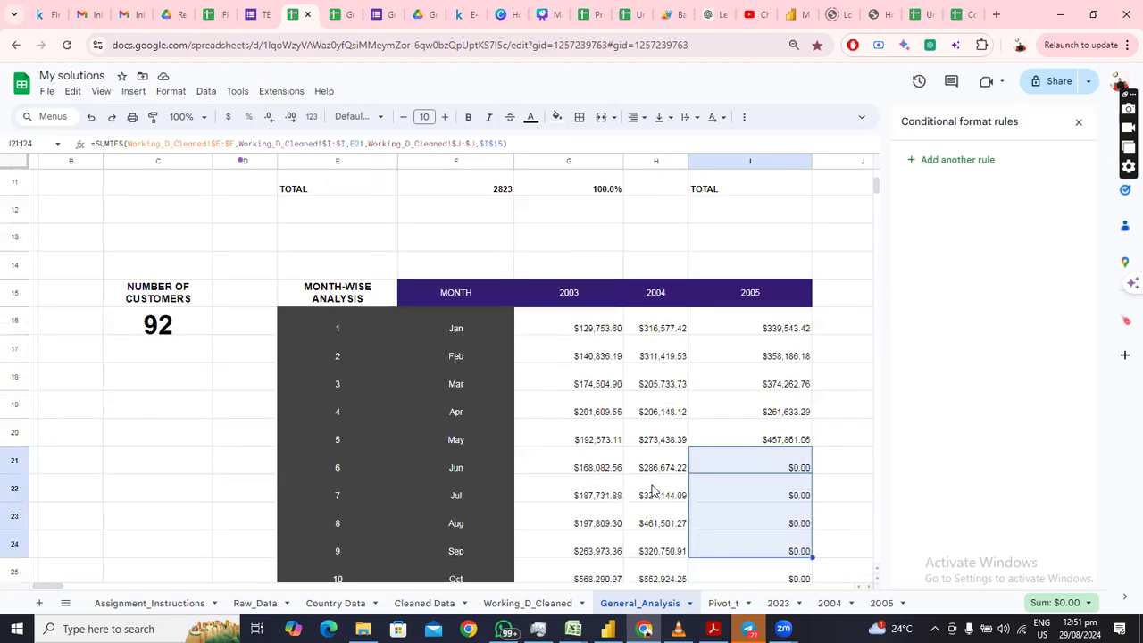
scroll(652, 491, down, 2)
scroll(652, 490, up, 5)
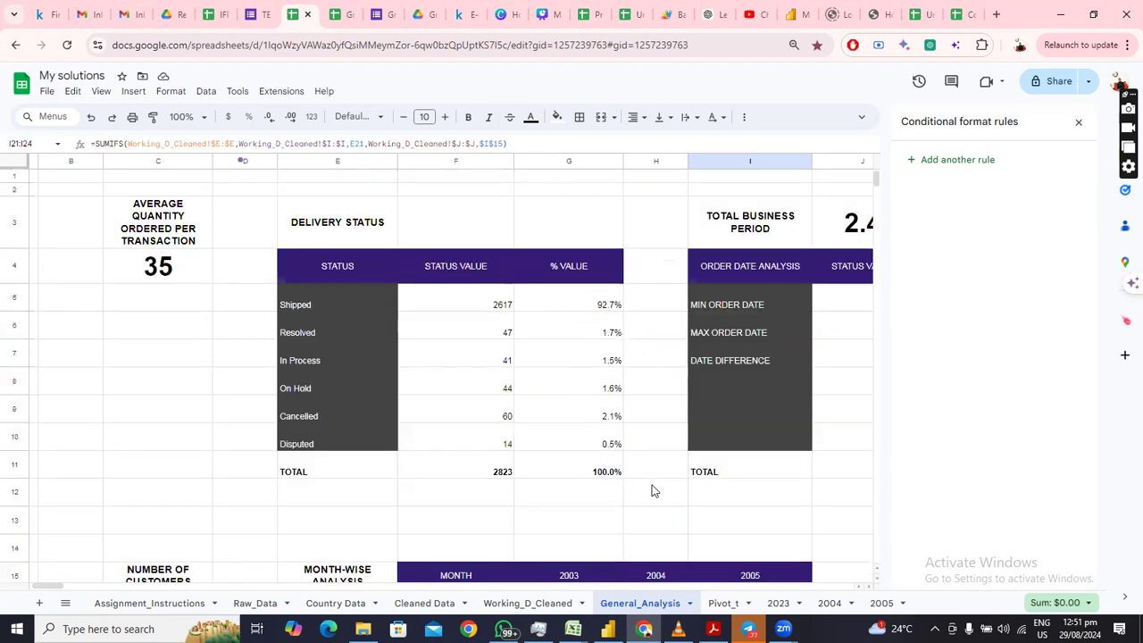
drag(50, 586, 86, 586)
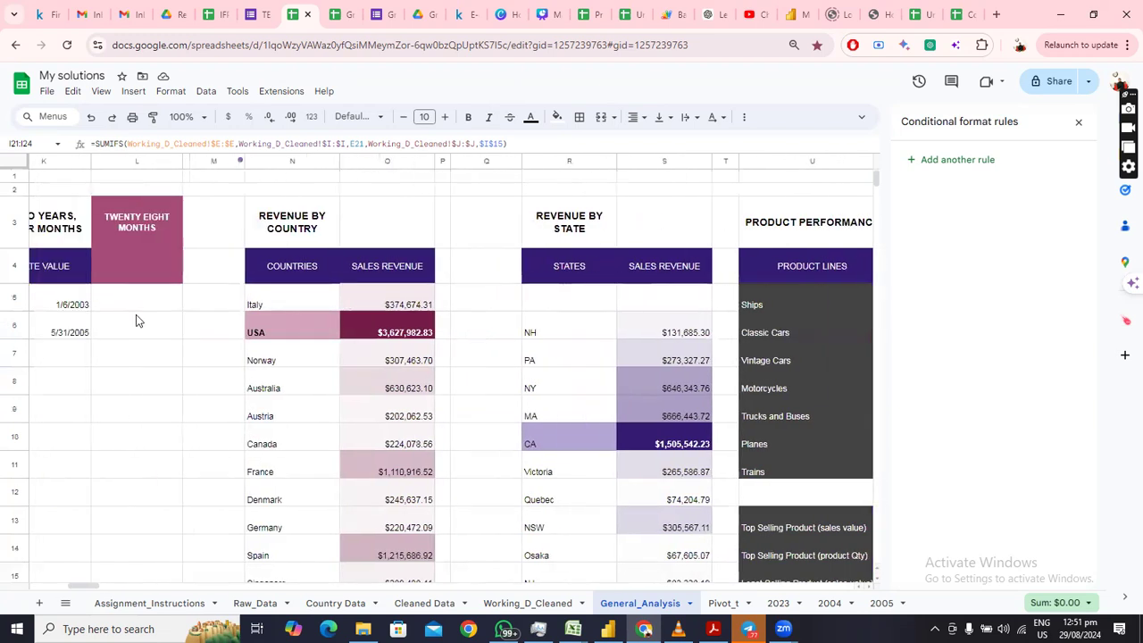
click(300, 266)
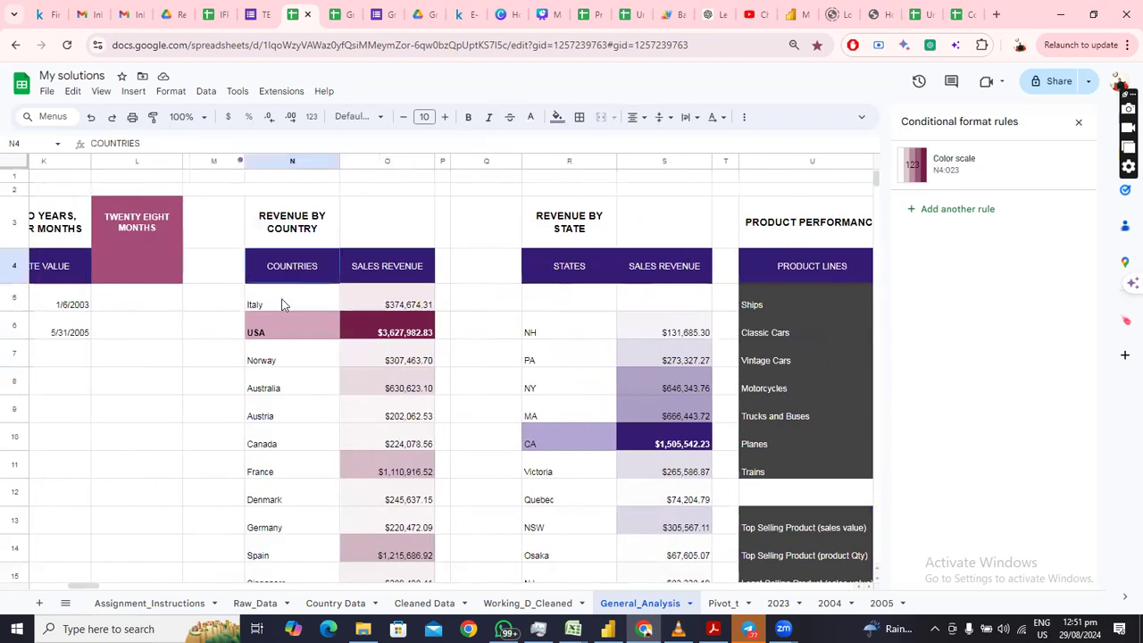
click(273, 307)
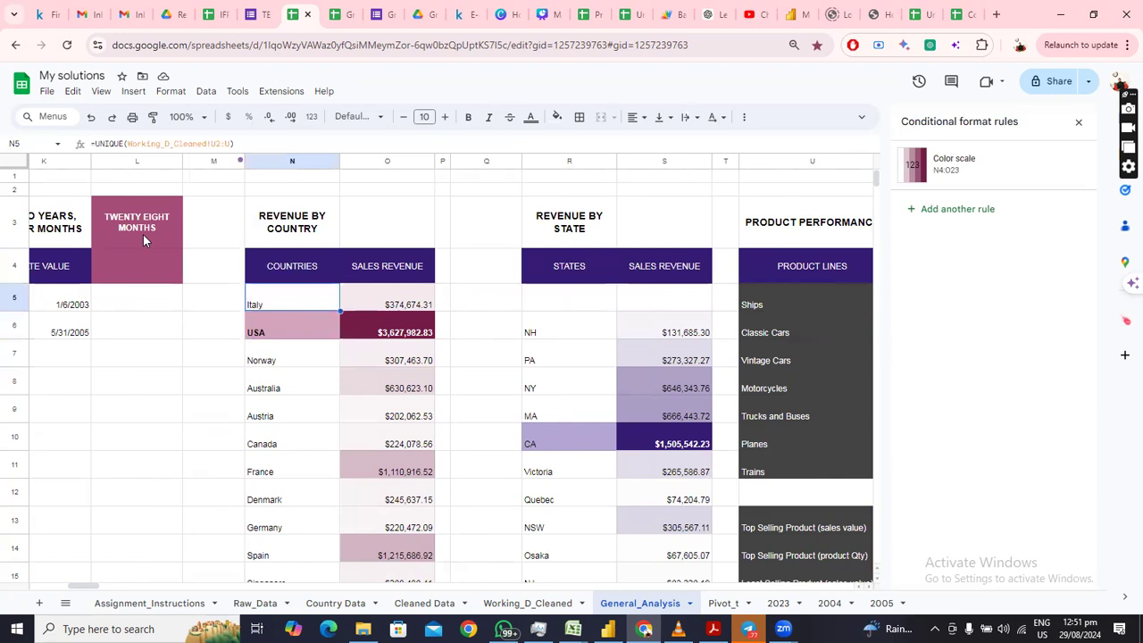
click(399, 305)
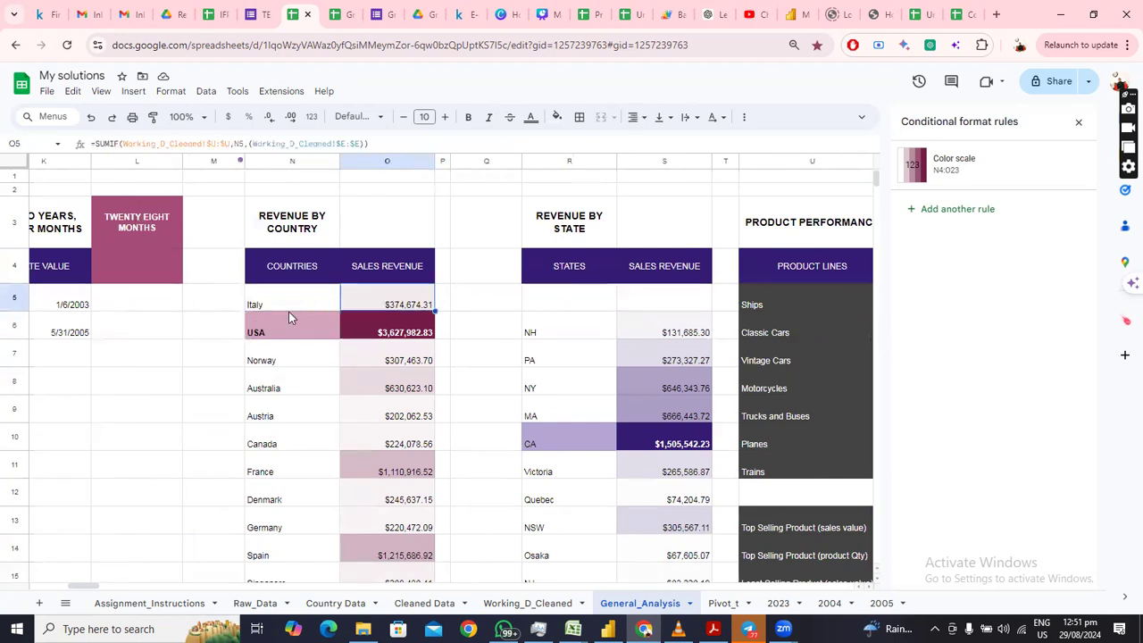
Compare sales revenue across all countries and states down to the totals in row 25
scroll(367, 322, down, 3)
scroll(367, 327, down, 3)
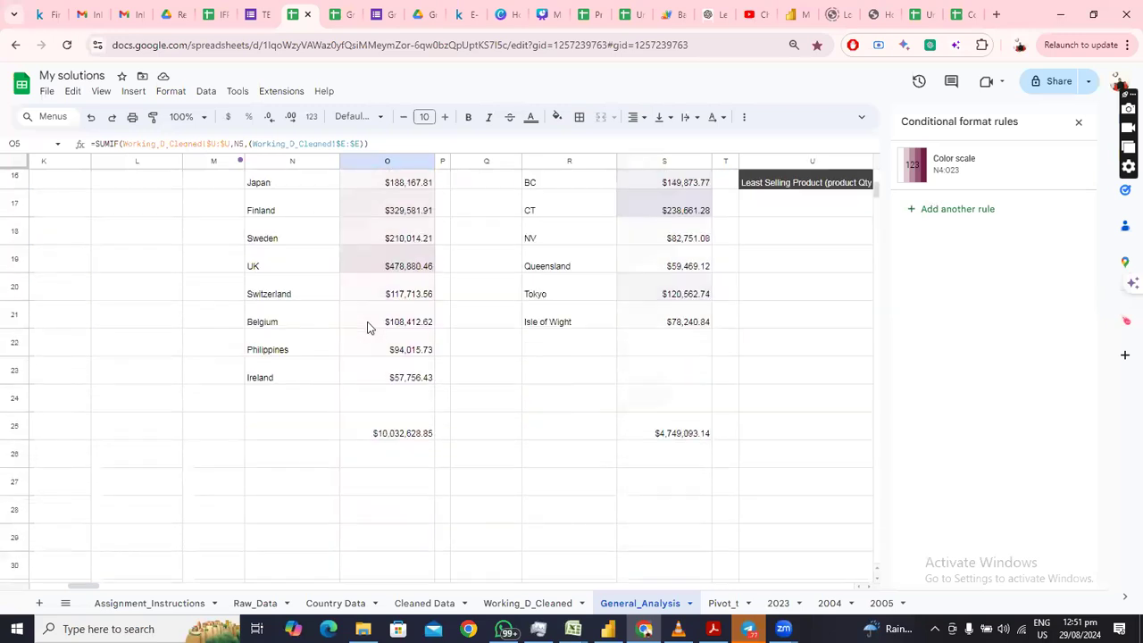
scroll(367, 327, up, 5)
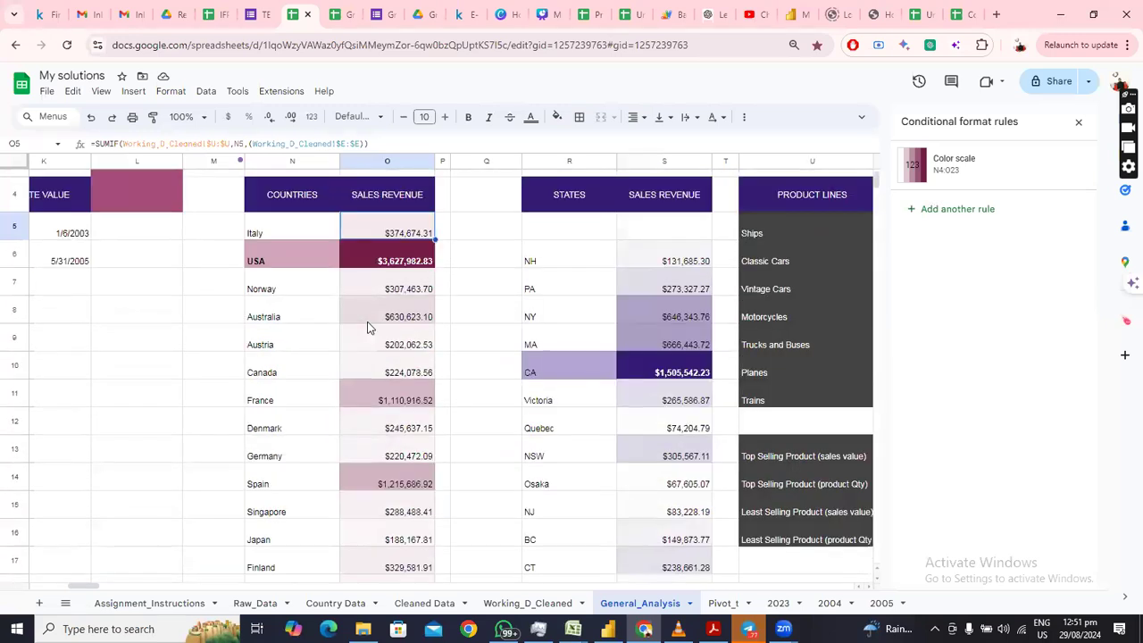
scroll(654, 274, down, 4)
scroll(653, 273, up, 5)
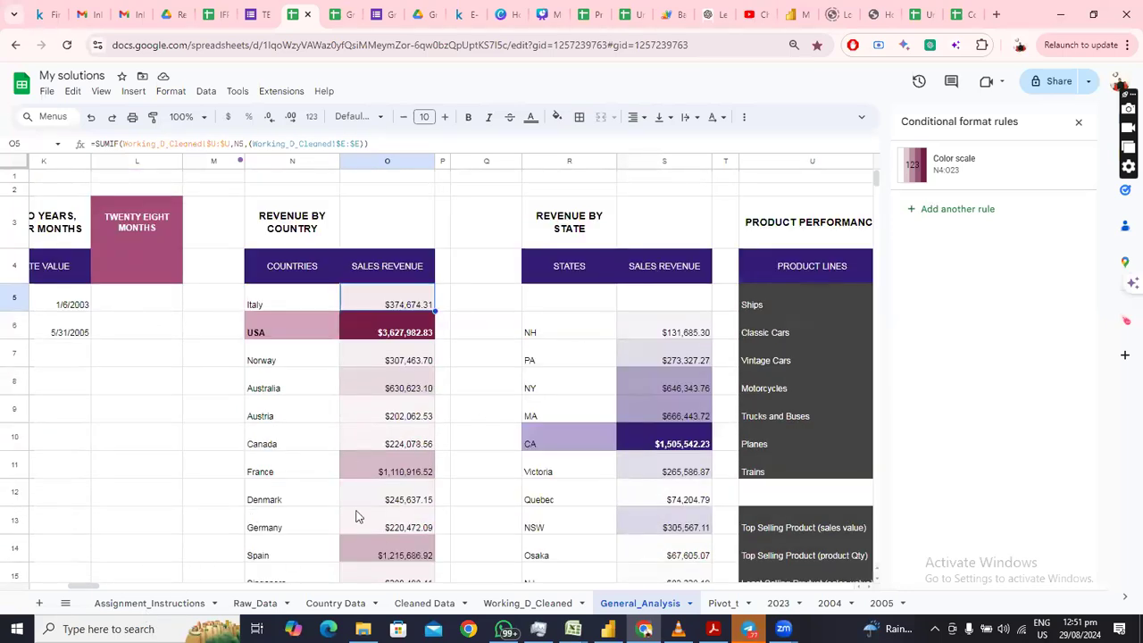
Review the remaining questions on the Assignment_Instructions sheet and return to General_Analysis
click(128, 604)
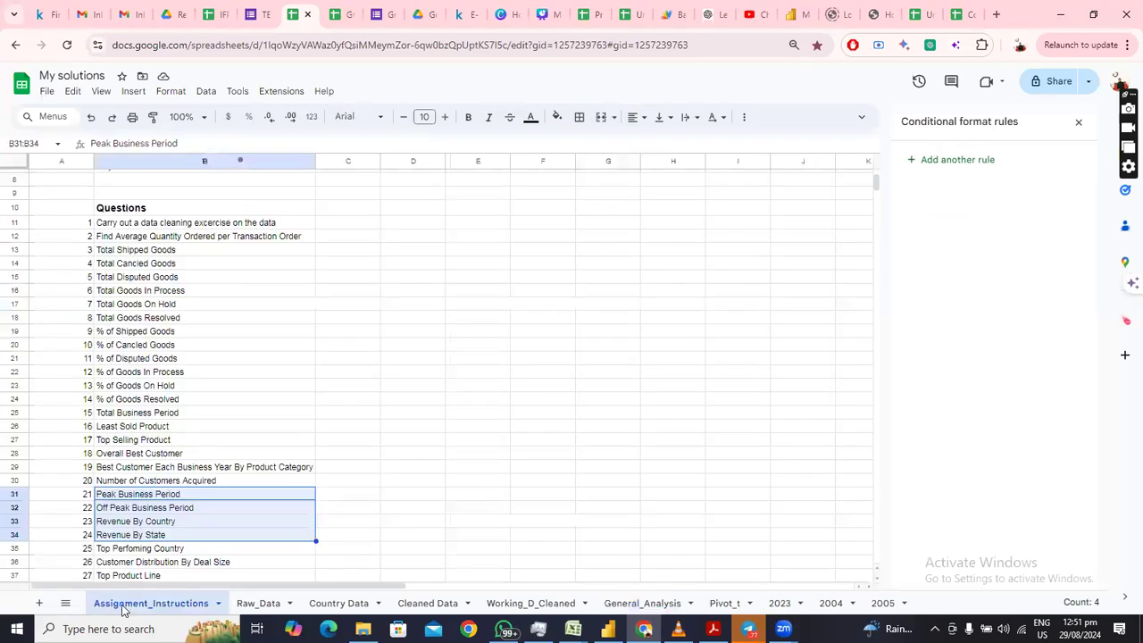
scroll(239, 518, down, 3)
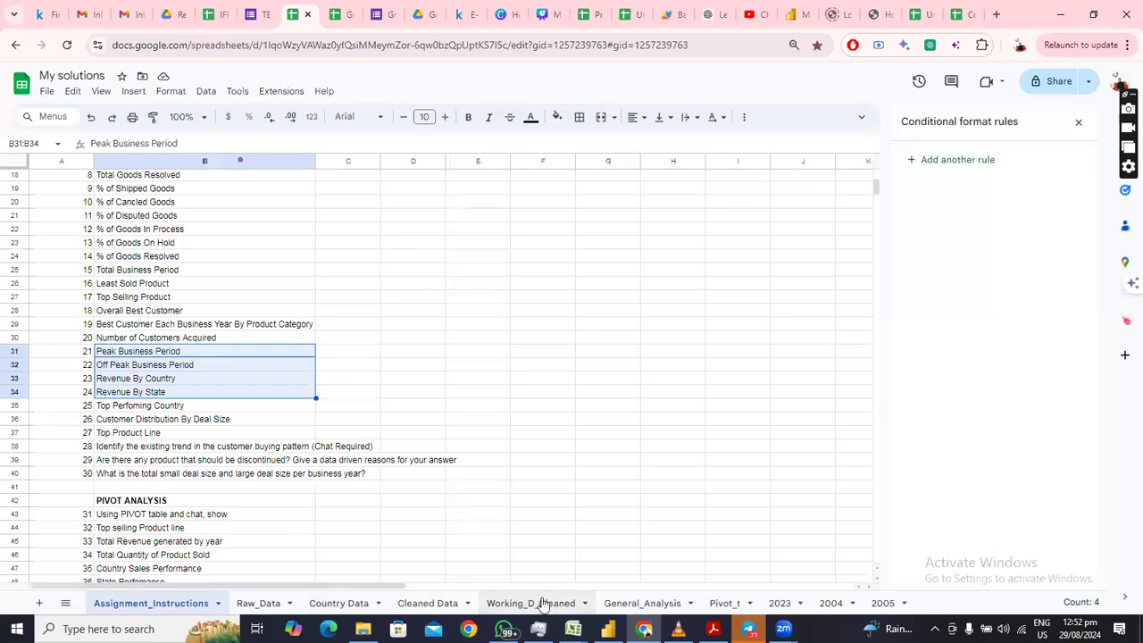
click(650, 604)
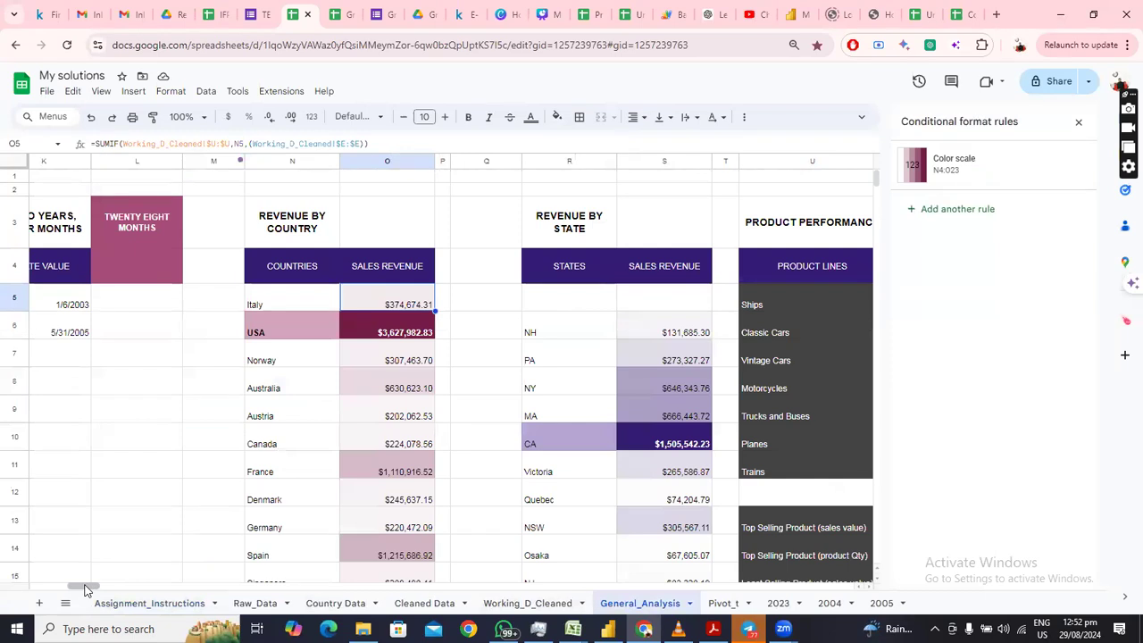
Inspect the Deal Size Customer Distribution table's headings in row 4, the customer list formula in BI5 and the total deals formula in BN5
drag(100, 592, 223, 607)
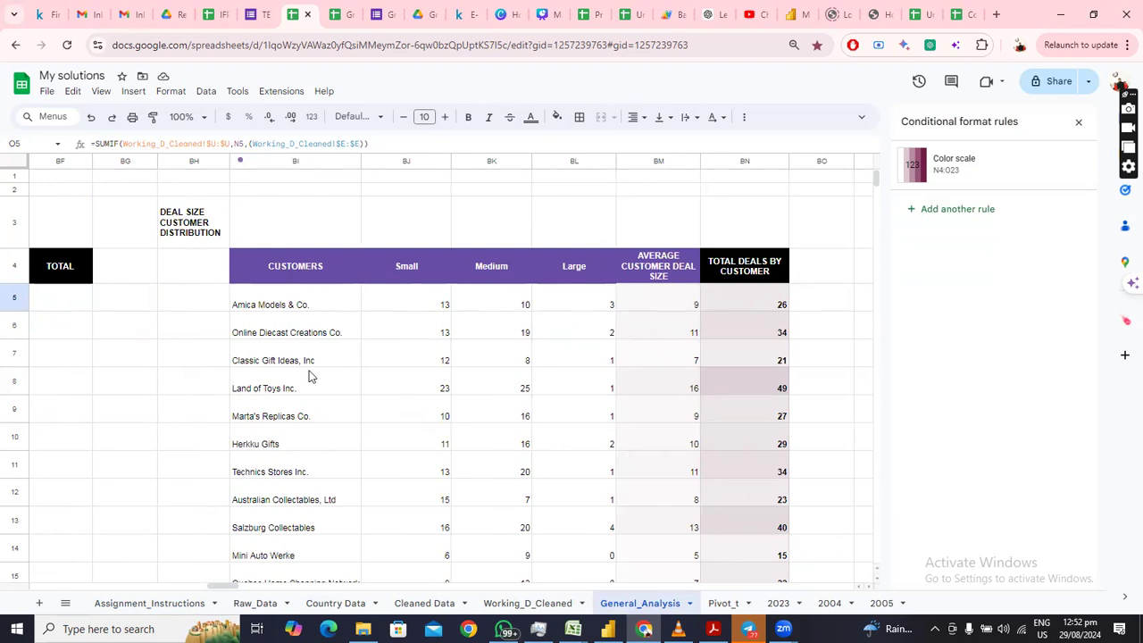
click(417, 266)
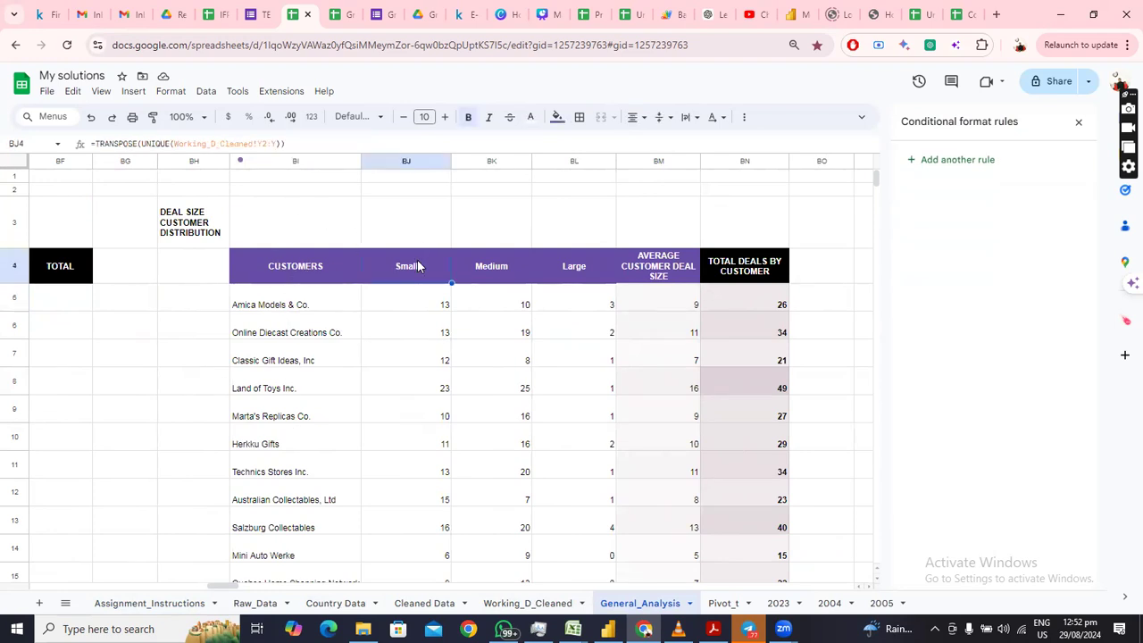
click(498, 266)
click(586, 264)
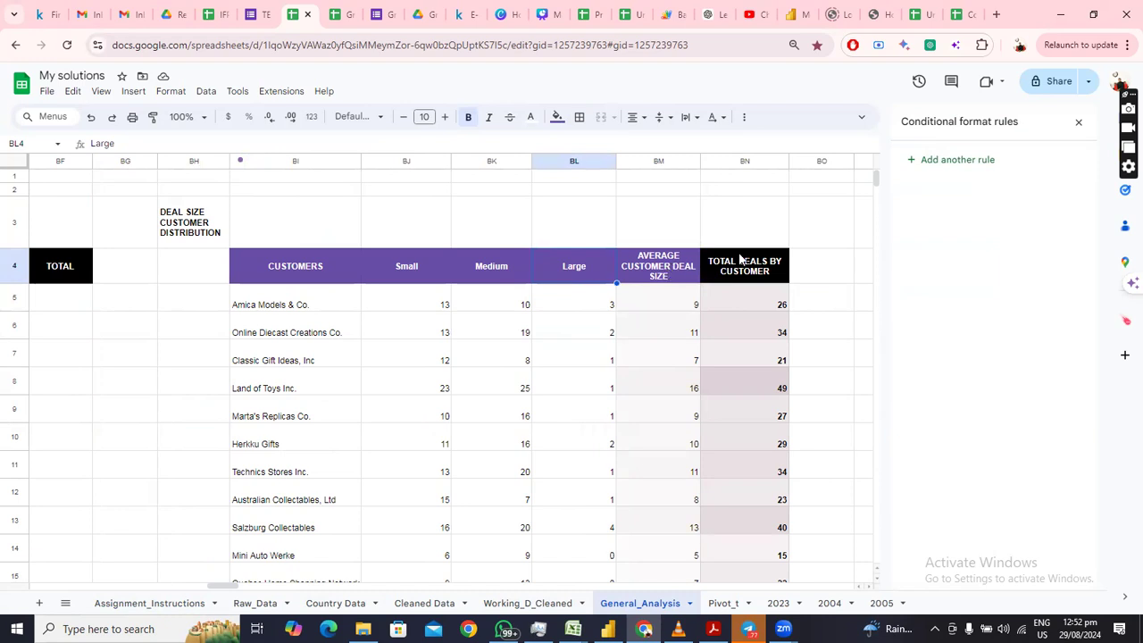
click(755, 279)
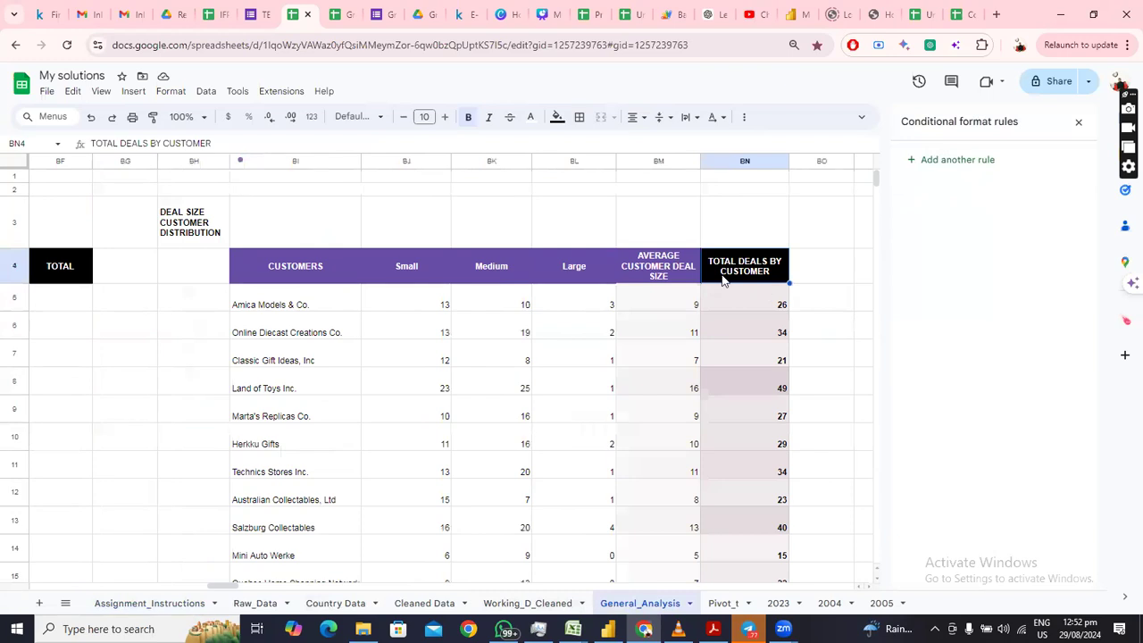
click(296, 308)
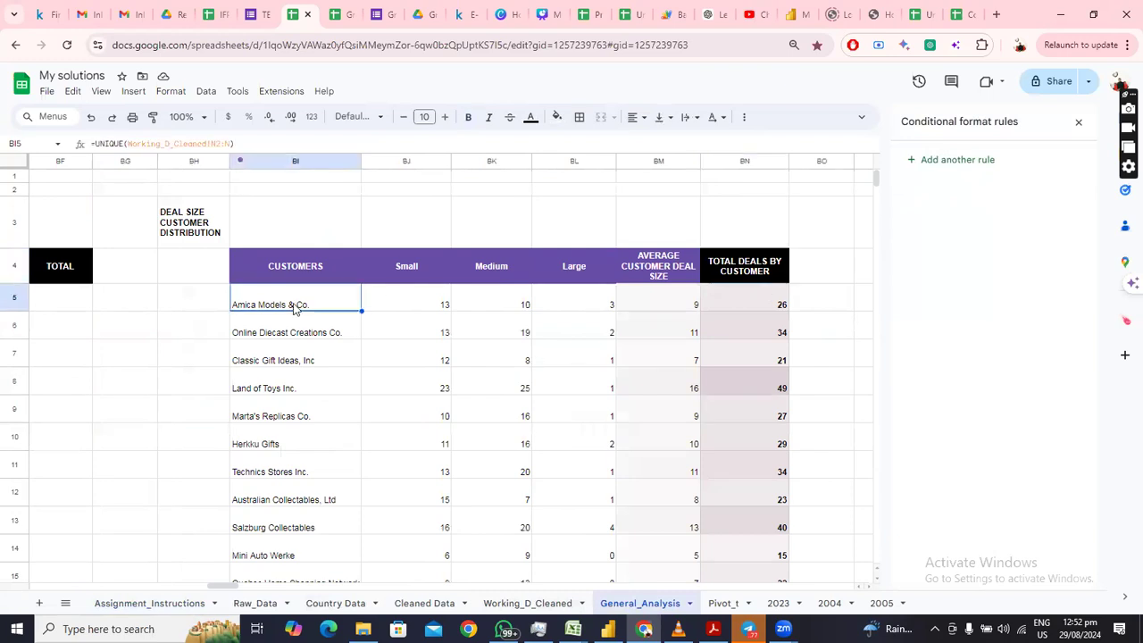
click(770, 301)
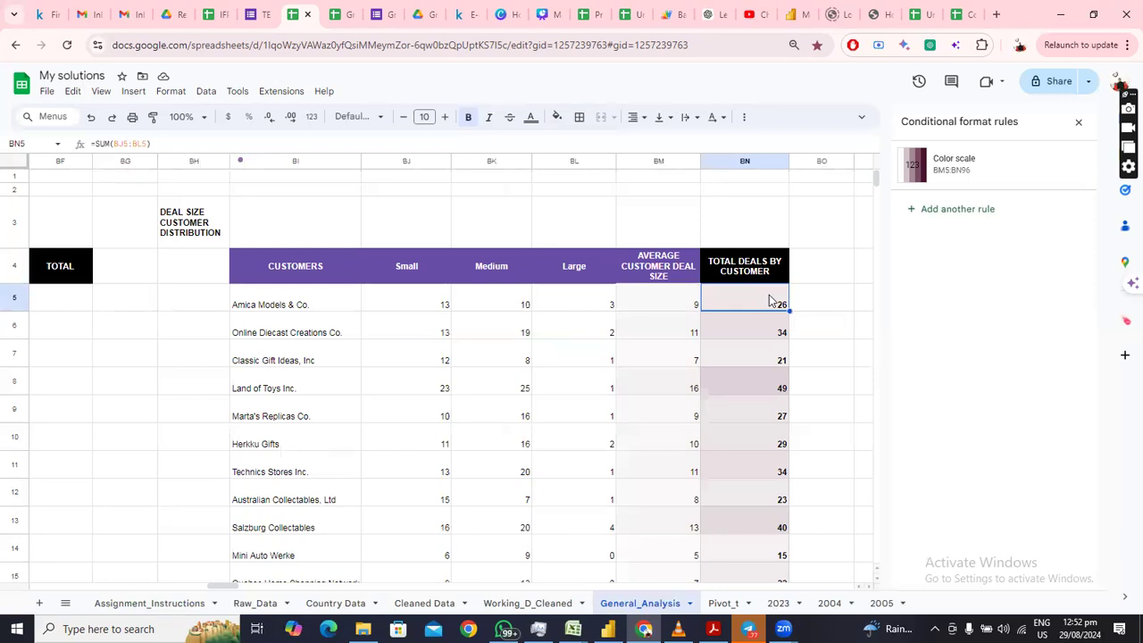
Examine the Total Deals By Customer values through the customer list, looking for the most strongly shaded cells
scroll(599, 357, down, 1)
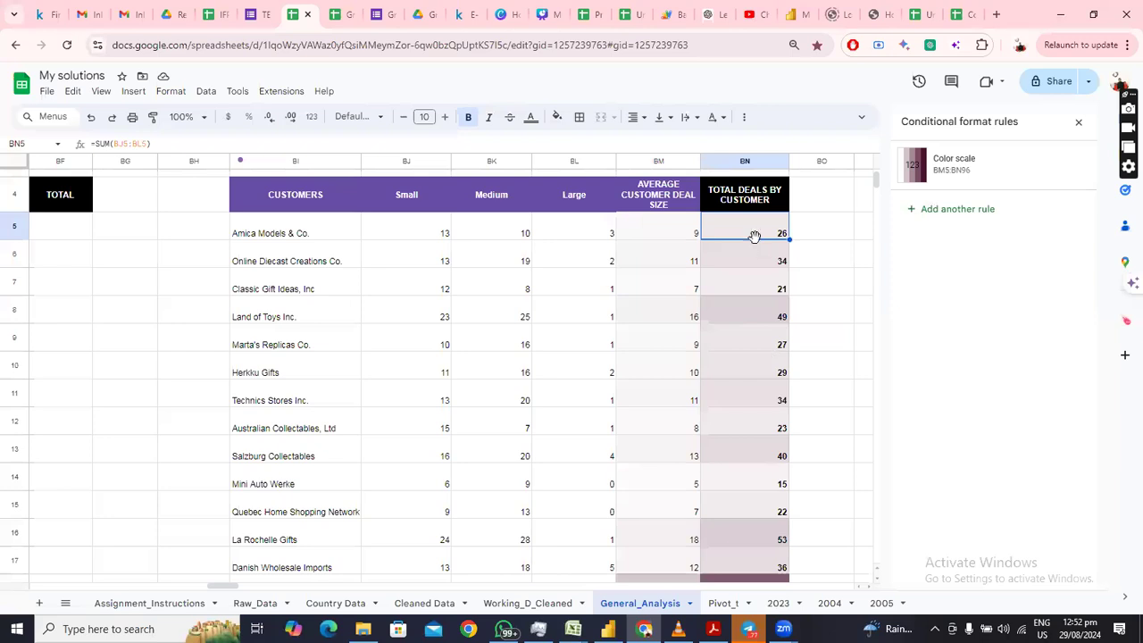
scroll(760, 241, down, 4)
scroll(760, 241, down, 6)
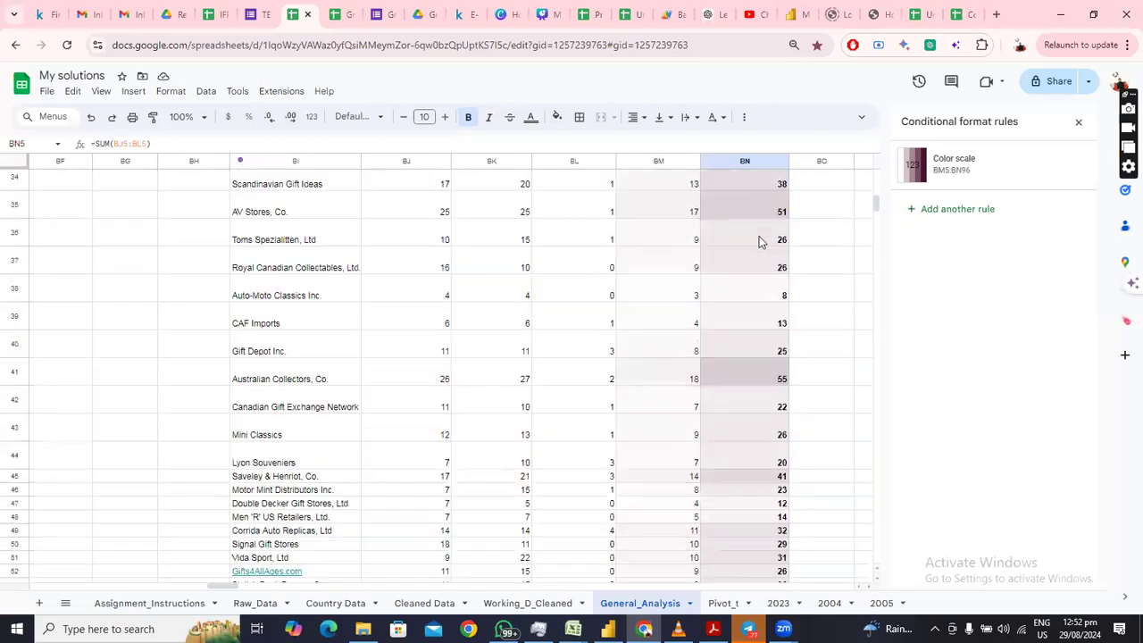
scroll(760, 241, down, 10)
scroll(760, 241, up, 12)
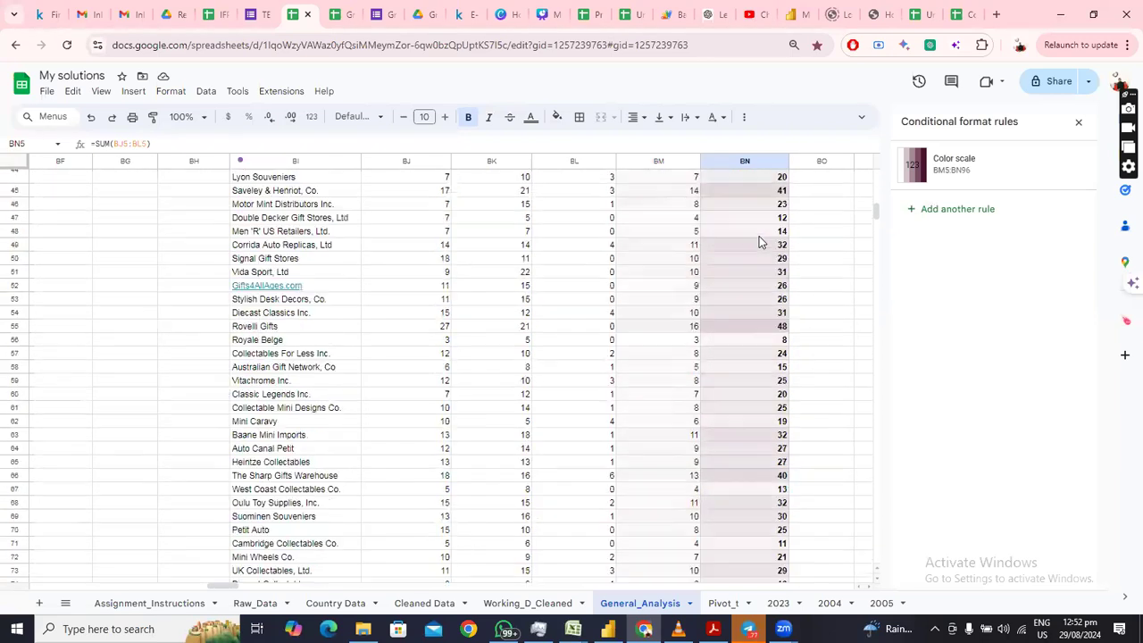
scroll(759, 241, up, 8)
scroll(760, 241, down, 2)
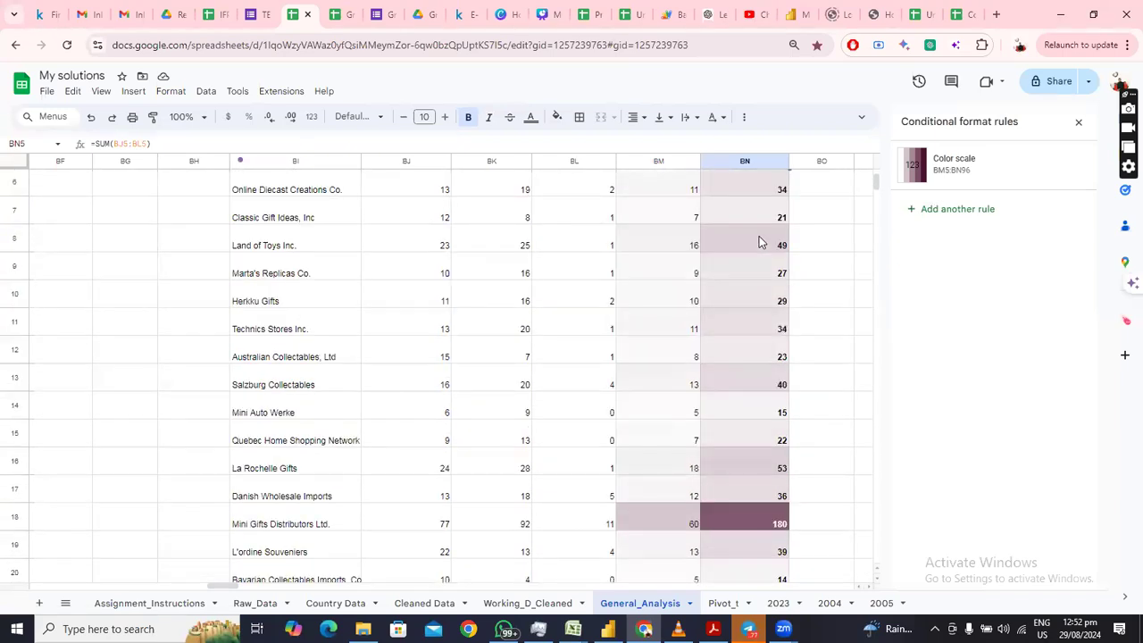
scroll(760, 241, down, 2)
scroll(760, 241, down, 1)
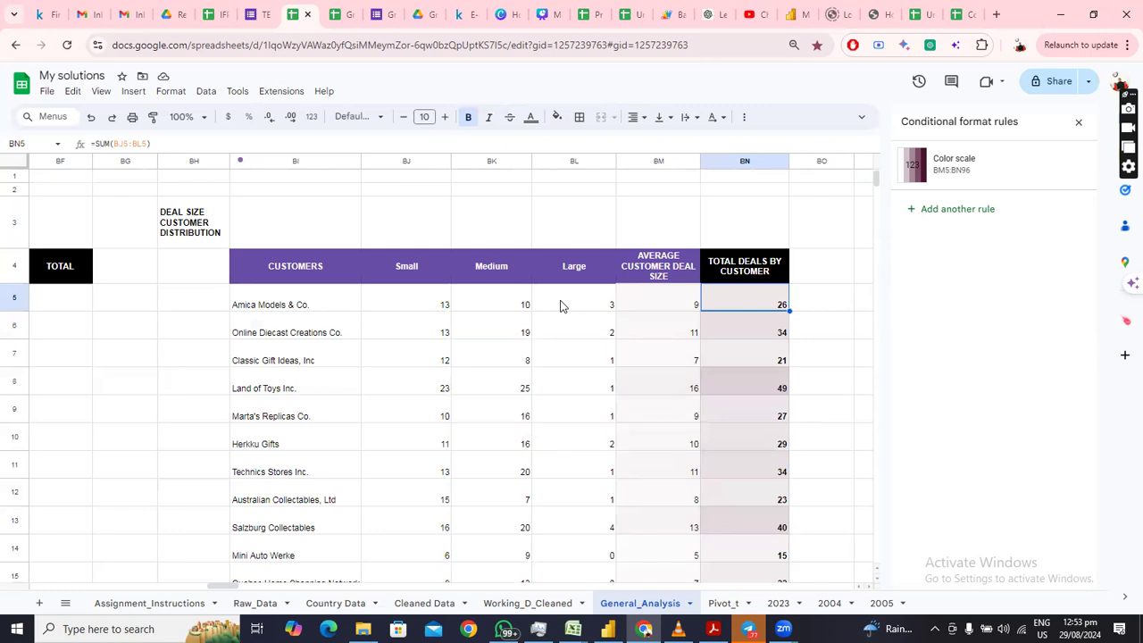
Inspect the COUNTIFS formulas for Euro Shopping Channel's medium and small deals in BK22 and BJ22, and recheck the table headings
drag(563, 305, 575, 487)
click(501, 324)
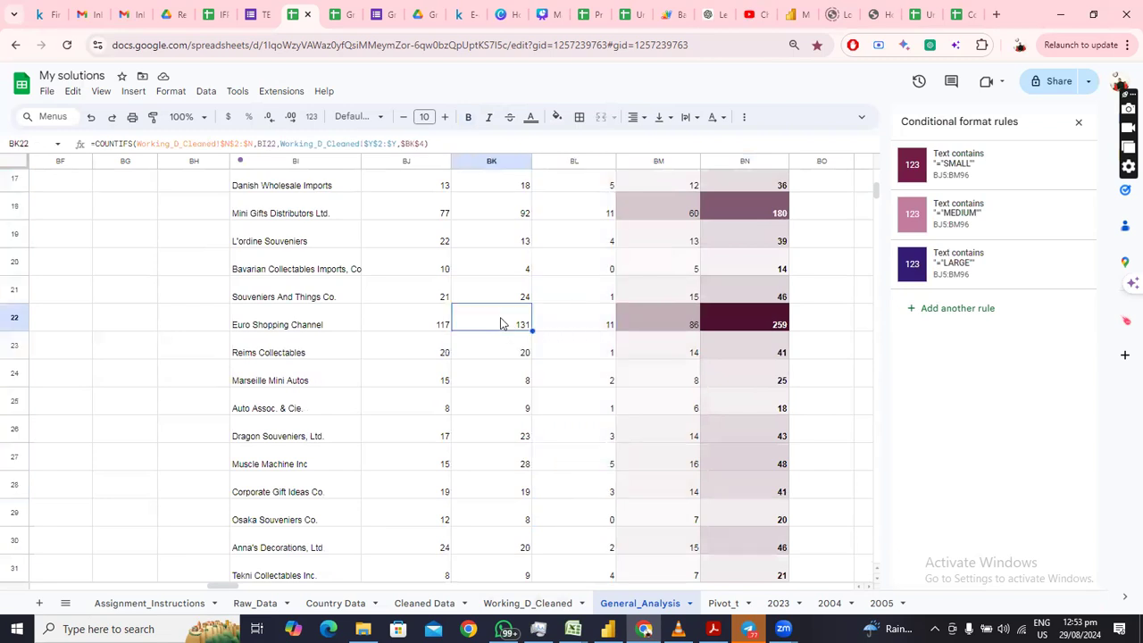
click(403, 313)
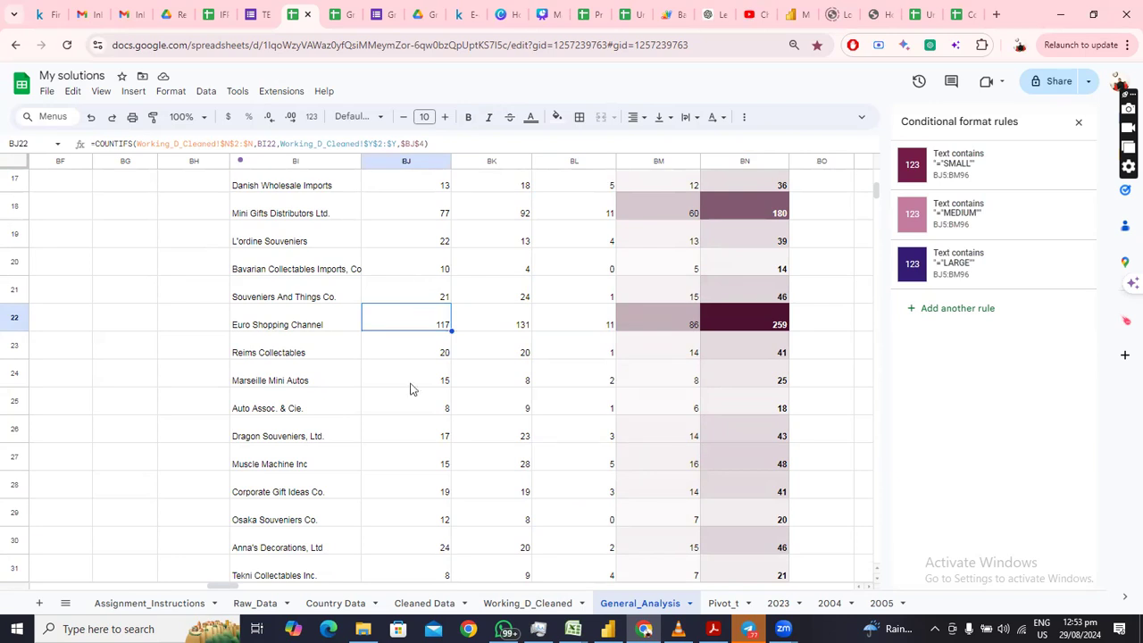
scroll(410, 464, up, 6)
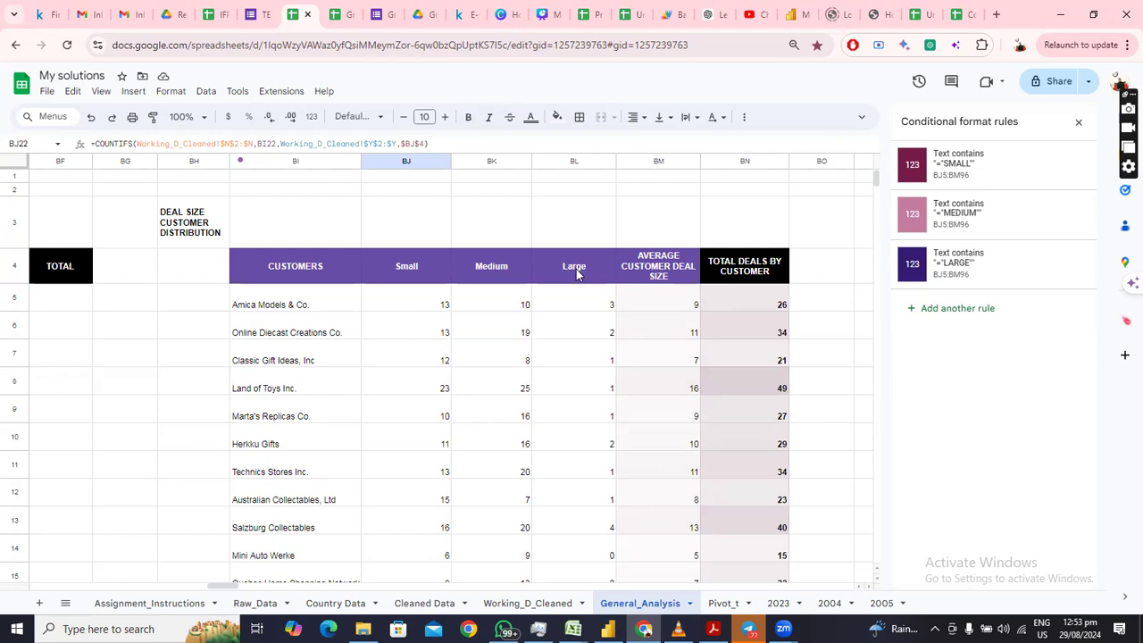
Check the pivot analysis questions on the Assignment_Instructions sheet and open the Pivot_t sheet
click(131, 603)
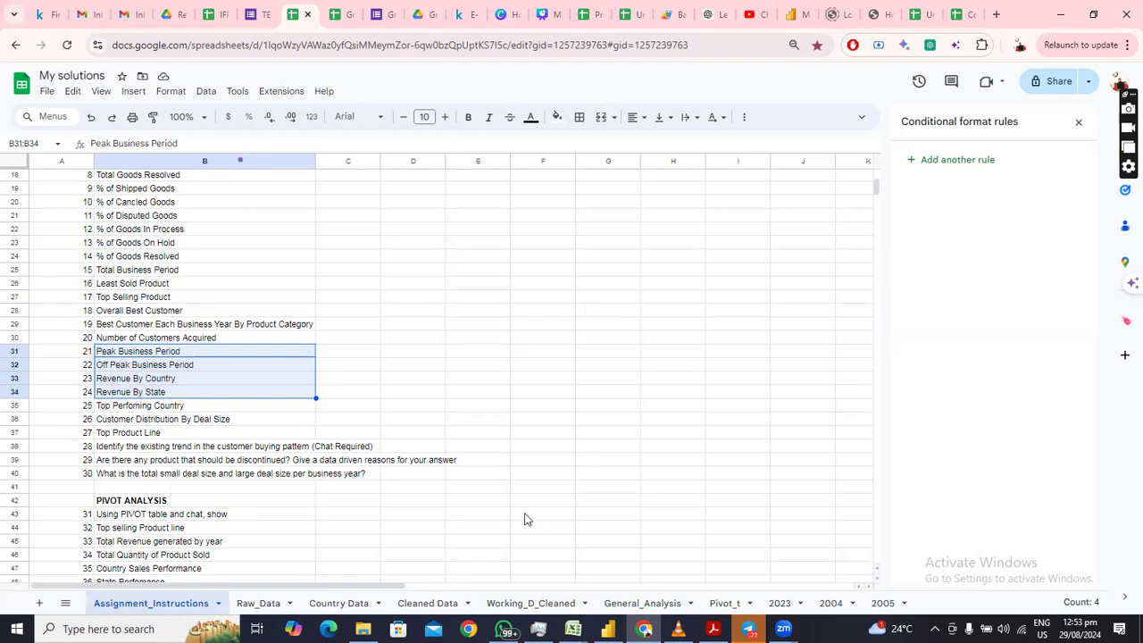
click(725, 604)
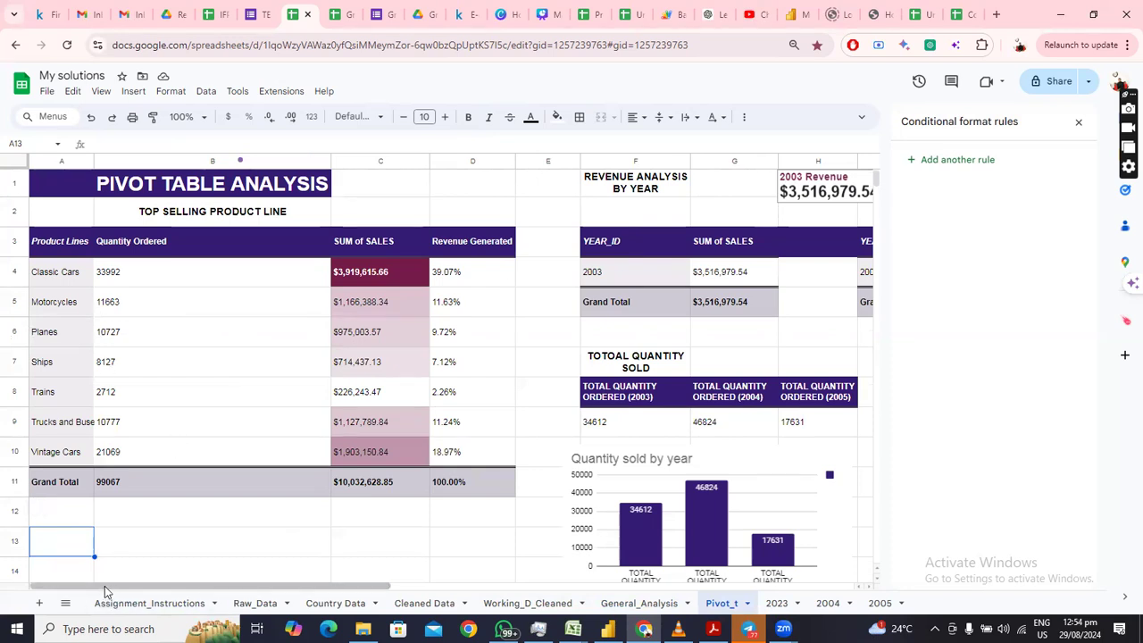
Examine the Product Lines column of the Top Selling Product Line pivot table, selecting A4:A10
click(104, 253)
click(71, 252)
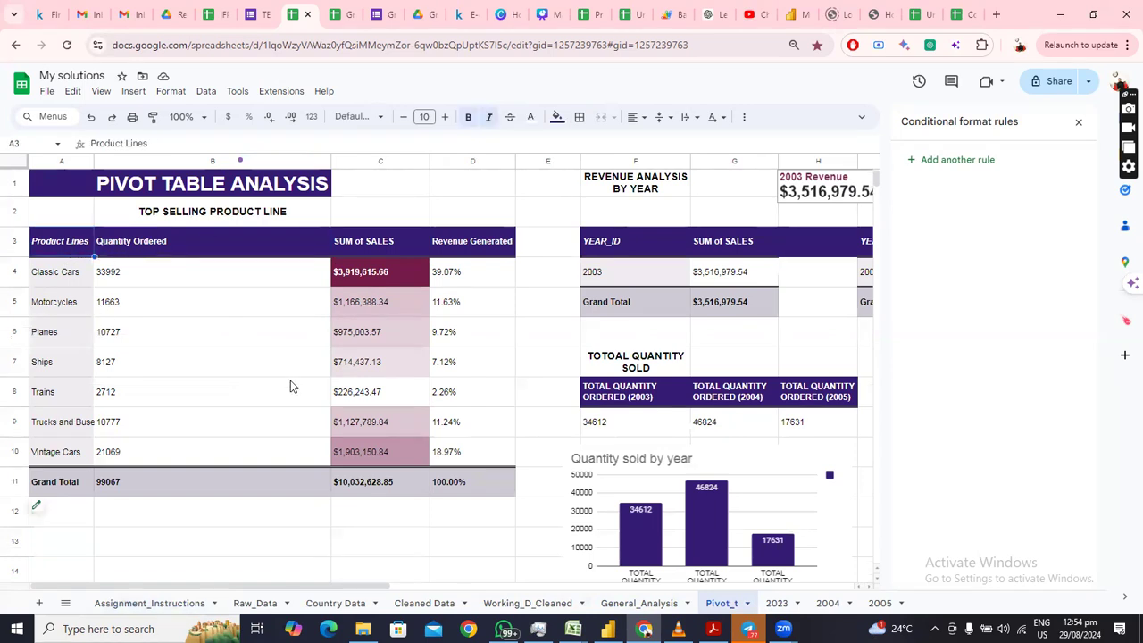
drag(156, 587, 81, 541)
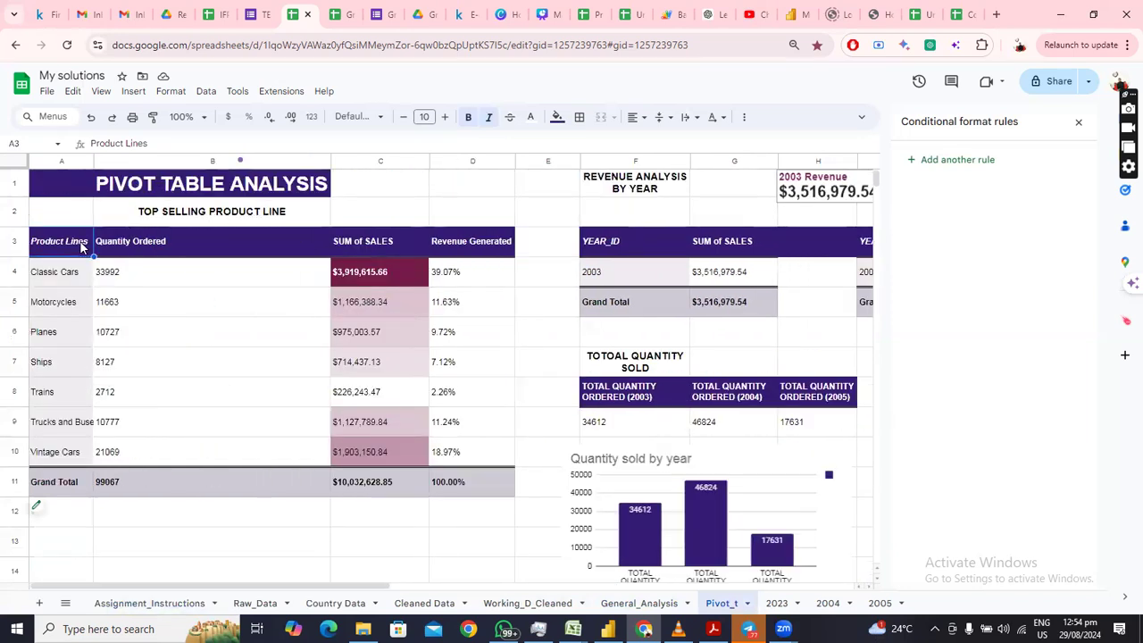
drag(60, 279, 60, 471)
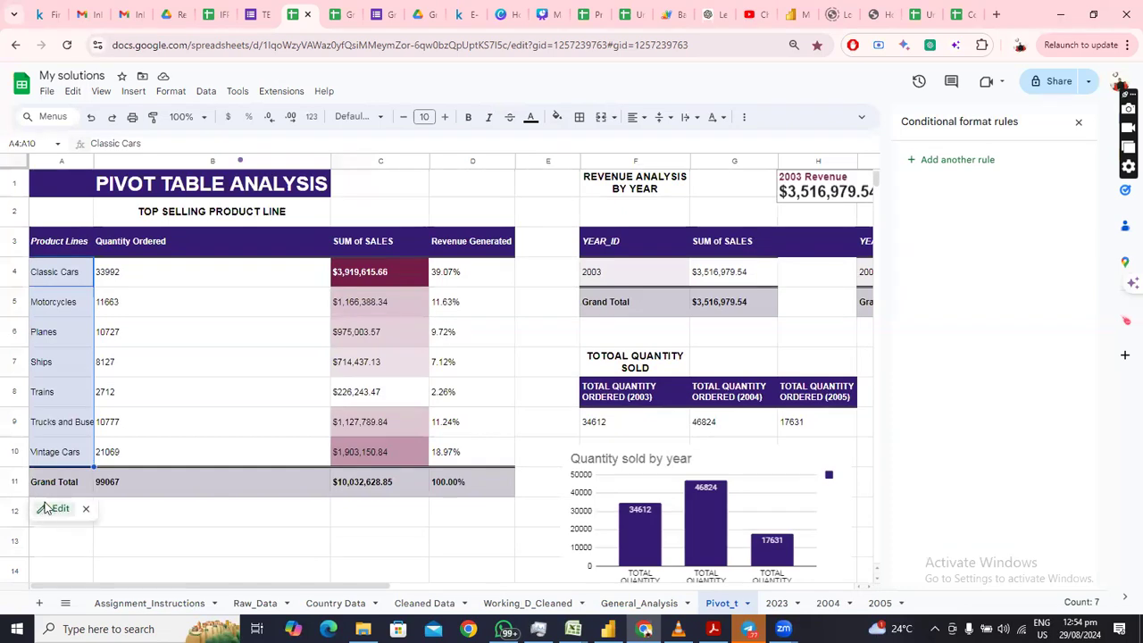
Open the Top Selling Product Line pivot's editor to review its rows and values, and inspect the 2003 and 2004 revenue pivots' settings
click(54, 508)
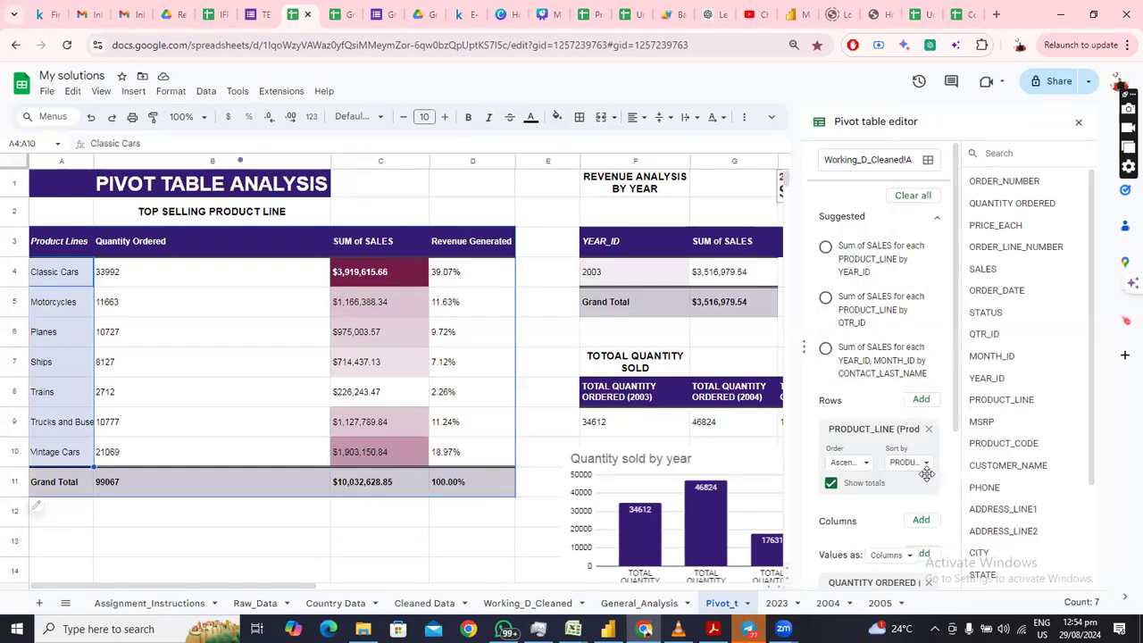
scroll(926, 473, down, 3)
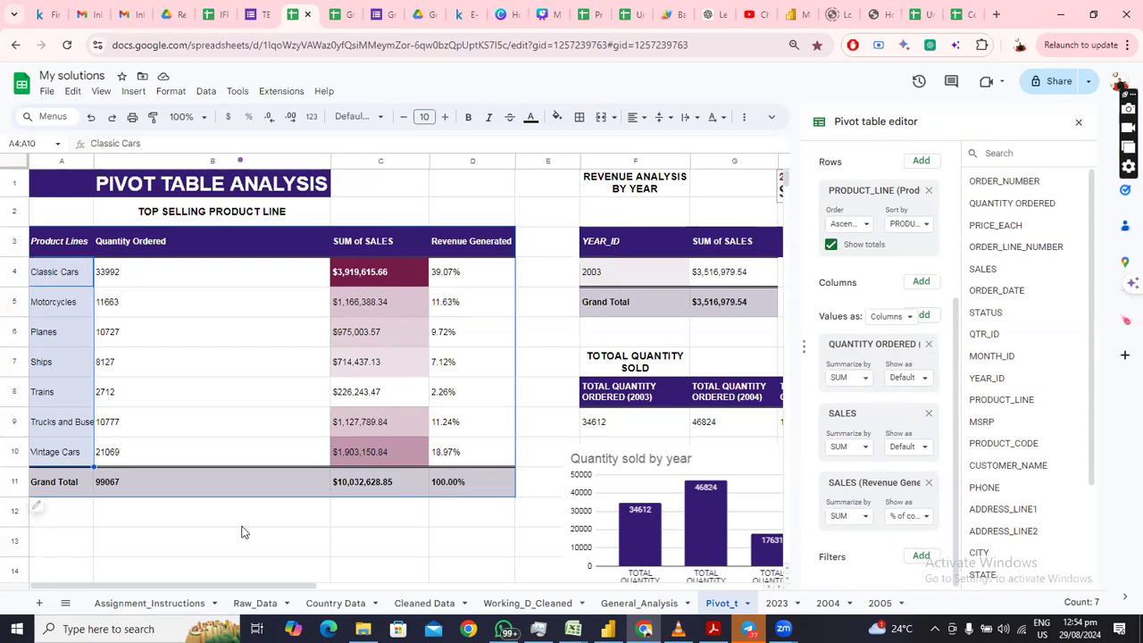
drag(195, 583, 356, 543)
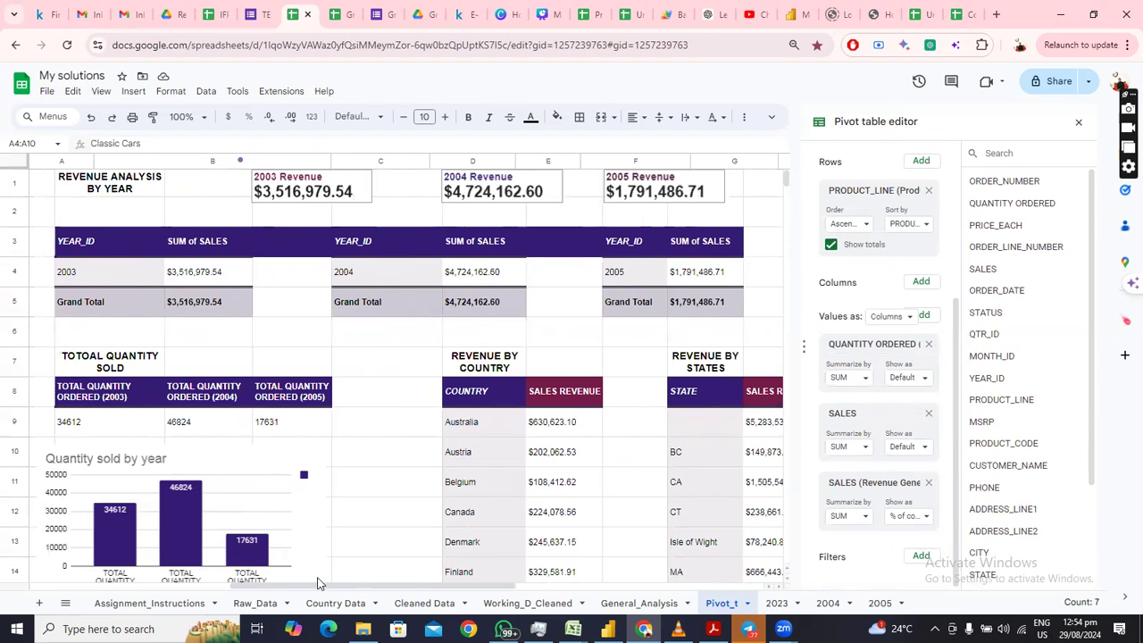
drag(328, 589, 298, 586)
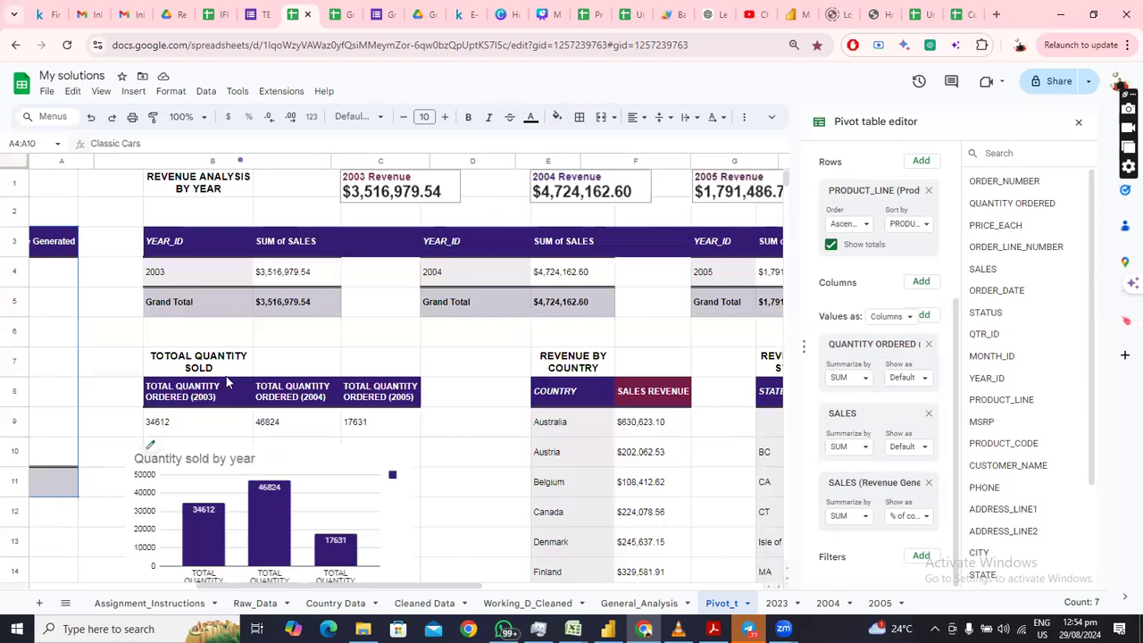
click(175, 275)
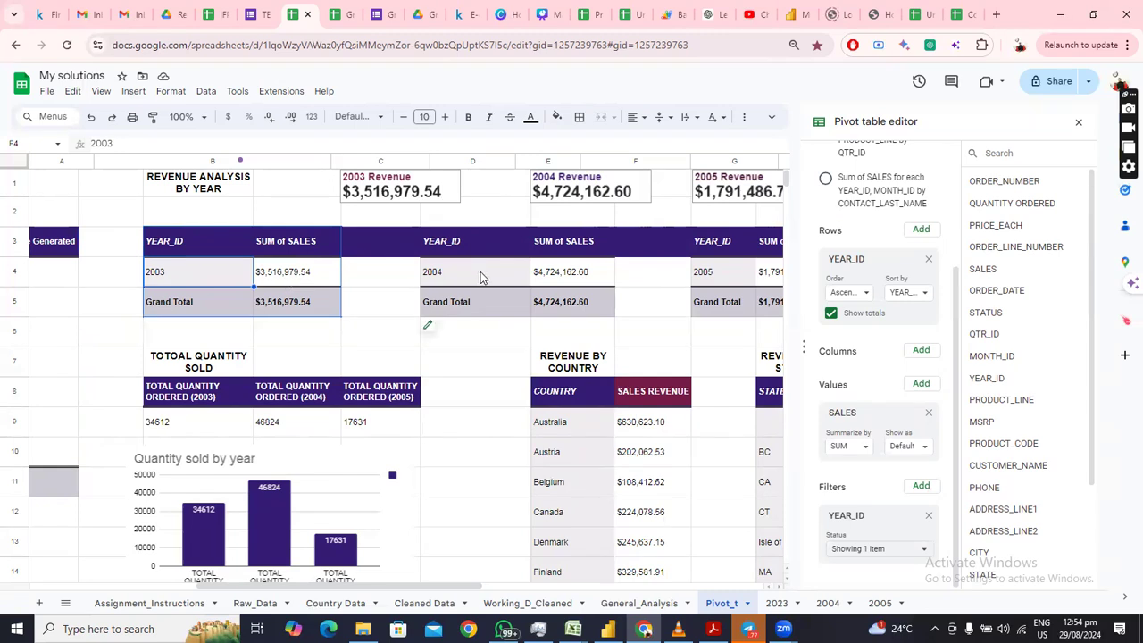
click(568, 277)
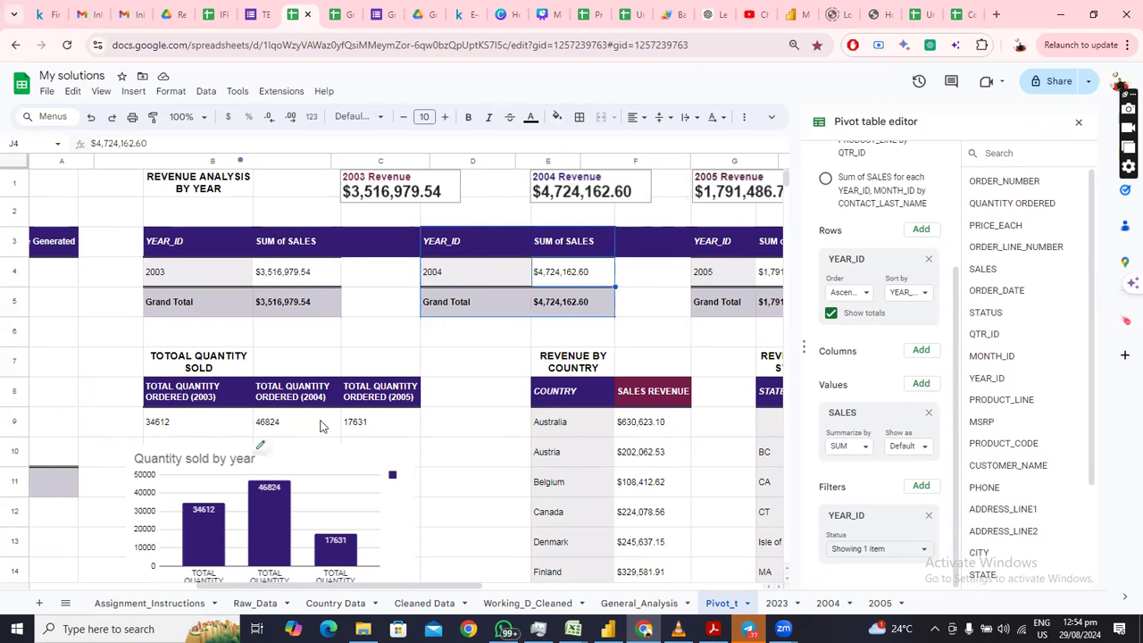
Filter the Pivot_t sheet with the COUNTRY slicer to show only Canada and Denmark
drag(296, 590, 517, 582)
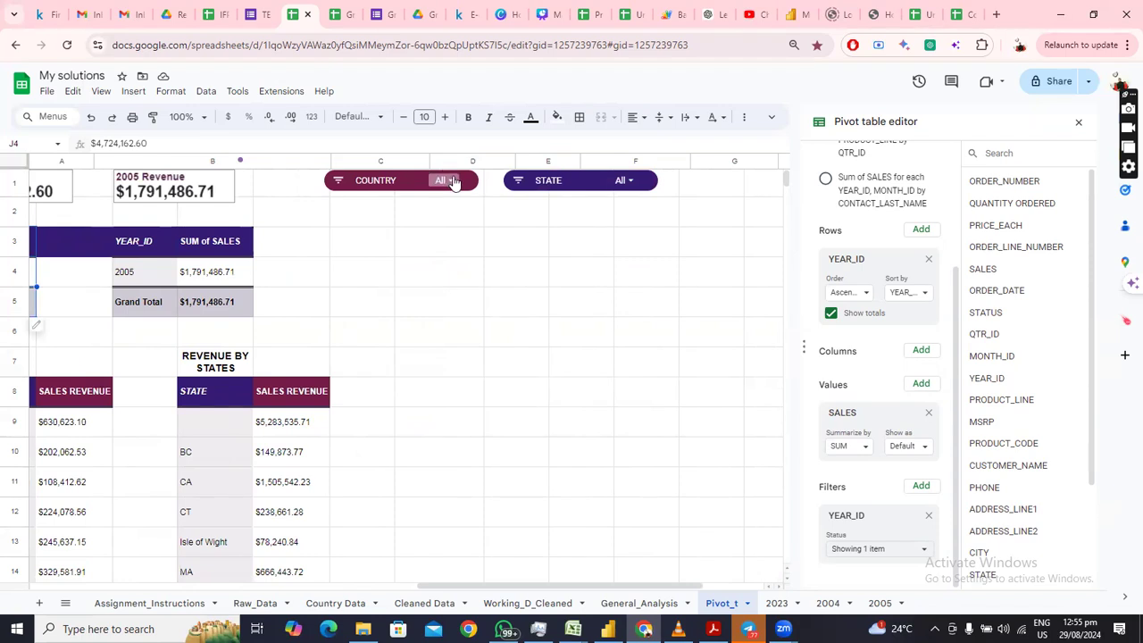
click(446, 181)
click(382, 231)
click(363, 349)
click(365, 364)
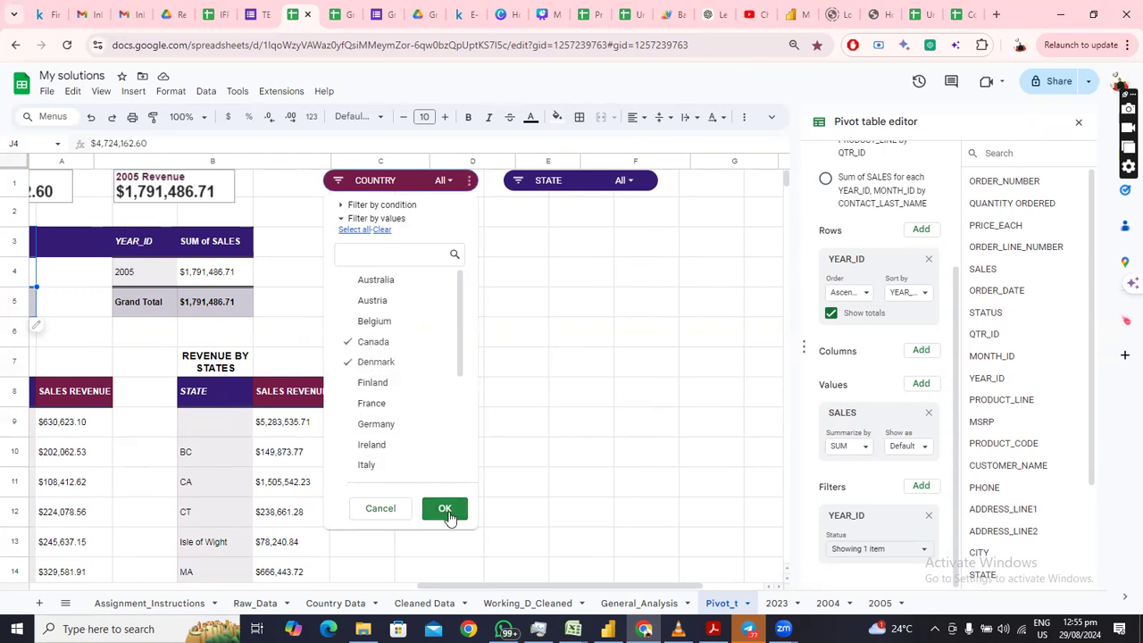
click(445, 509)
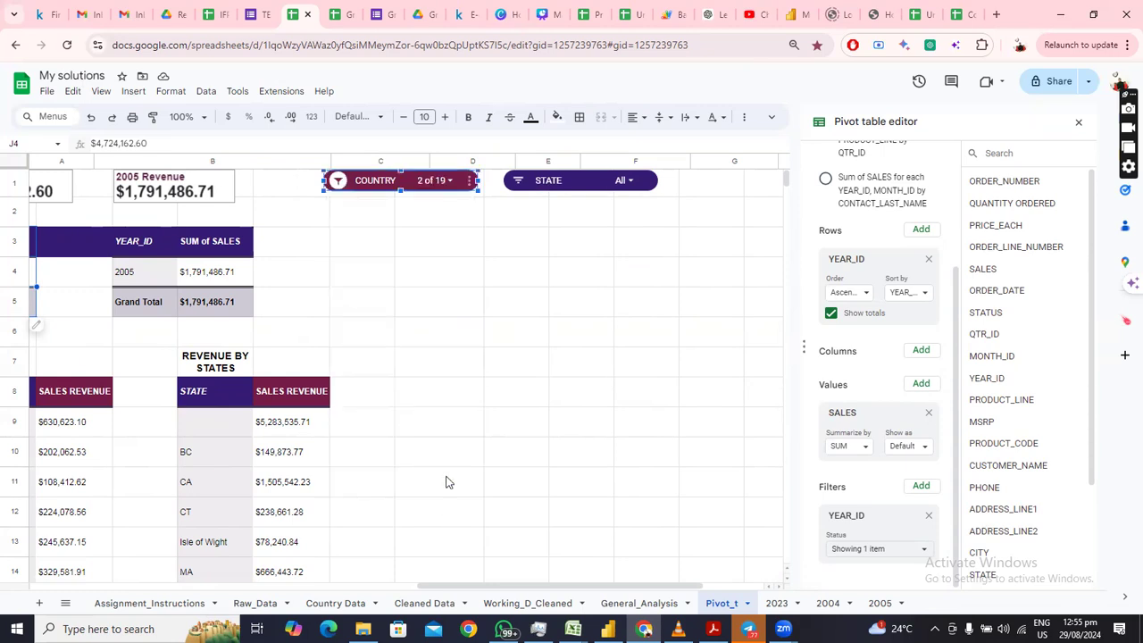
Examine the filtered Revenue by Country and Revenue by States tables and the yearly revenue scorecards
drag(494, 587, 465, 616)
click(526, 363)
scroll(490, 540, down, 2)
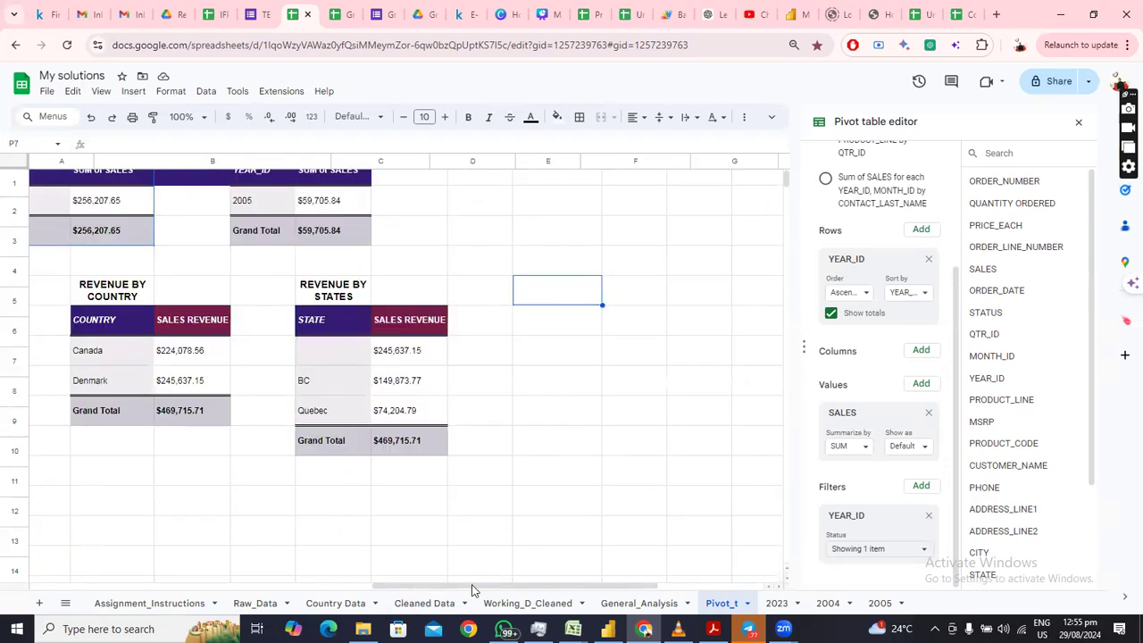
scroll(491, 582, left, 5)
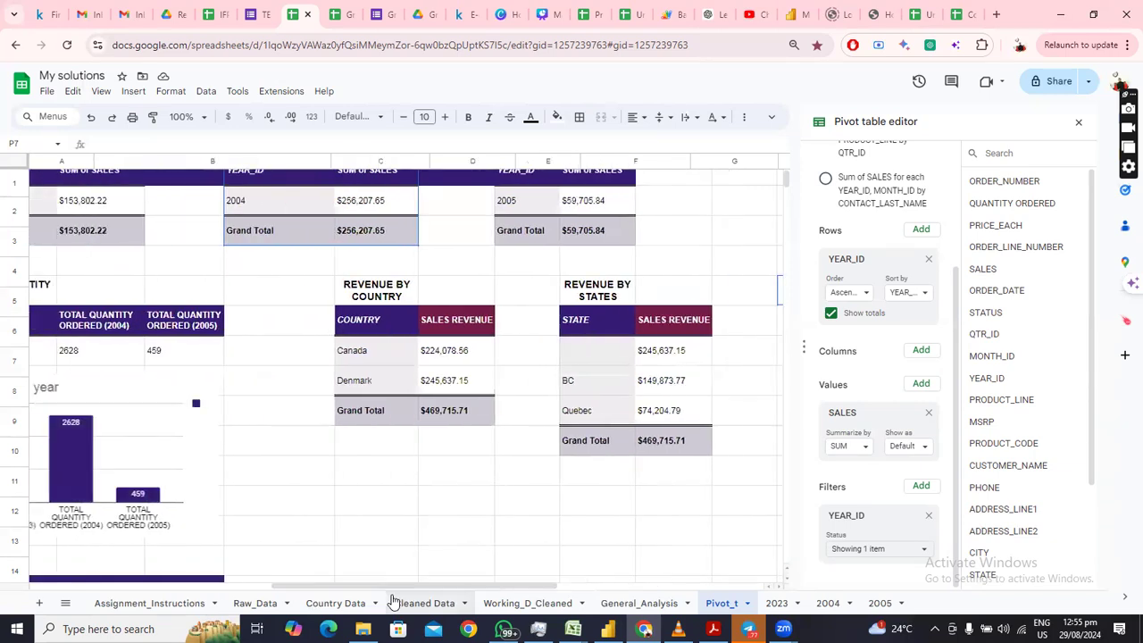
scroll(450, 486, up, 2)
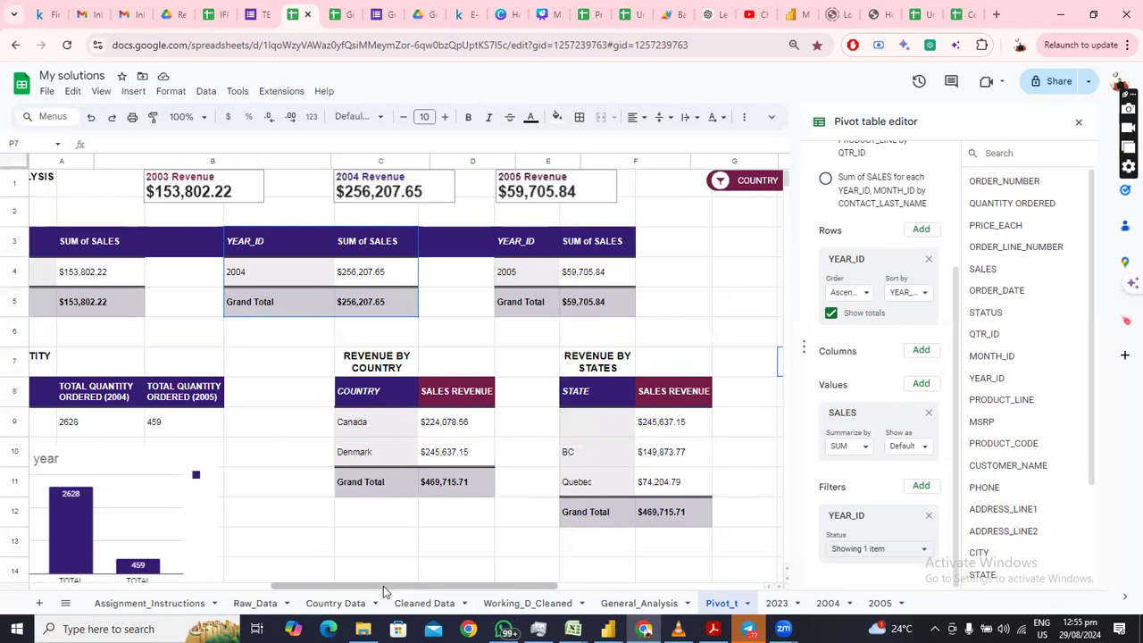
scroll(399, 590, right, 3)
scroll(243, 561, left, 10)
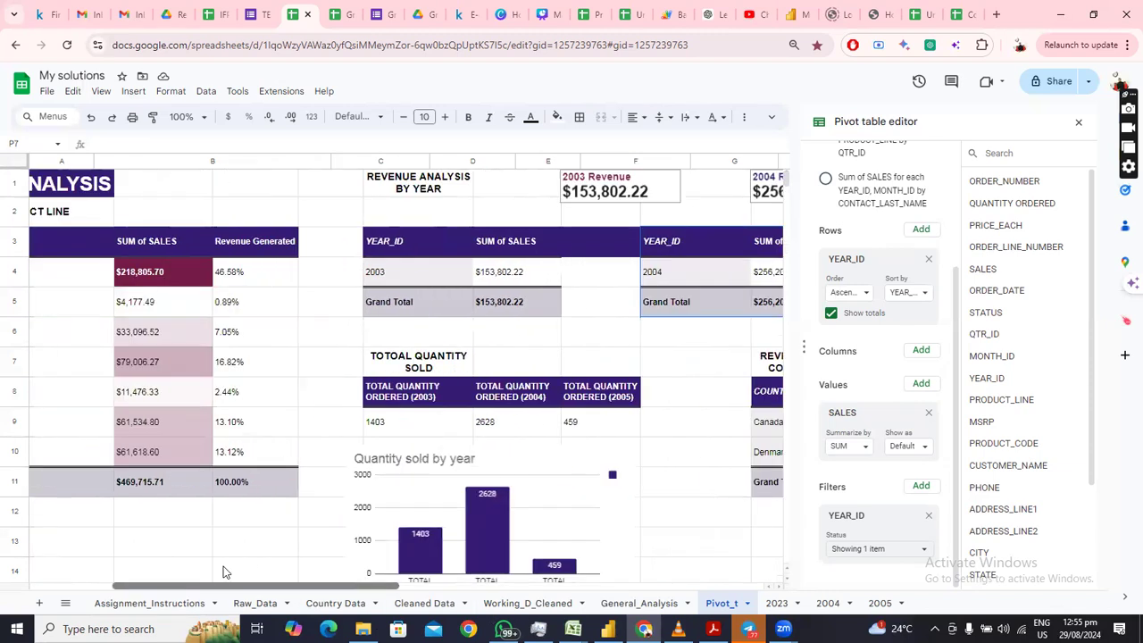
Inspect the first SUM of SALES pivot table below the Quantity sold by year chart, selecting F17
scroll(590, 393, down, 5)
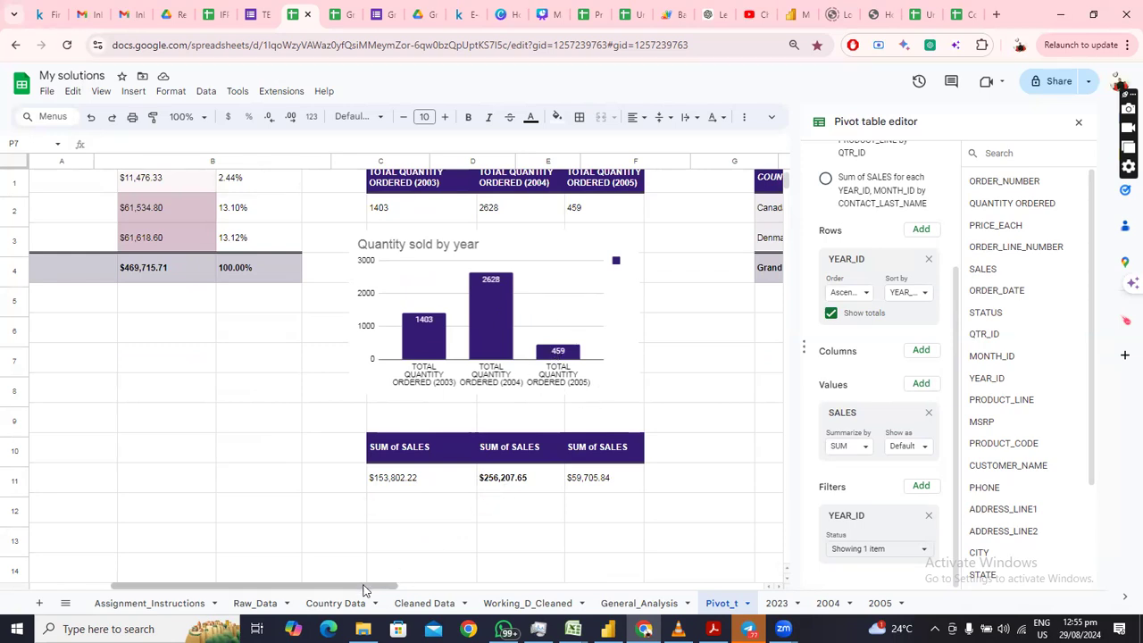
click(412, 458)
drag(299, 587, 540, 400)
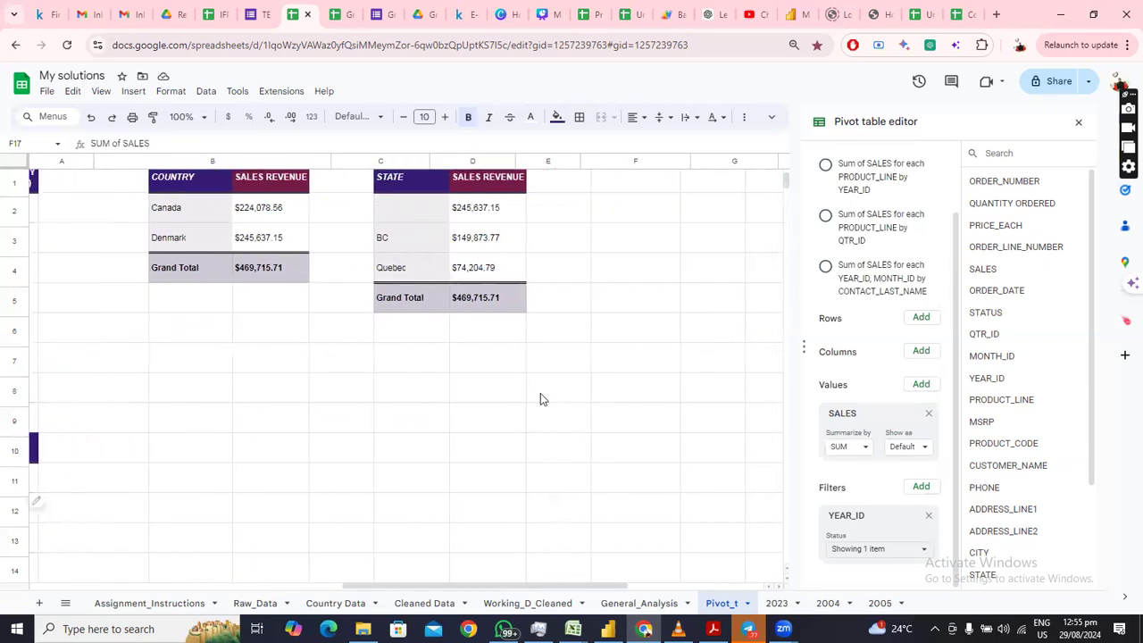
Compare the filtered yearly revenue, quantity, country and state tables, and return to the Top Selling Product Line pivot table
scroll(579, 480, up, 3)
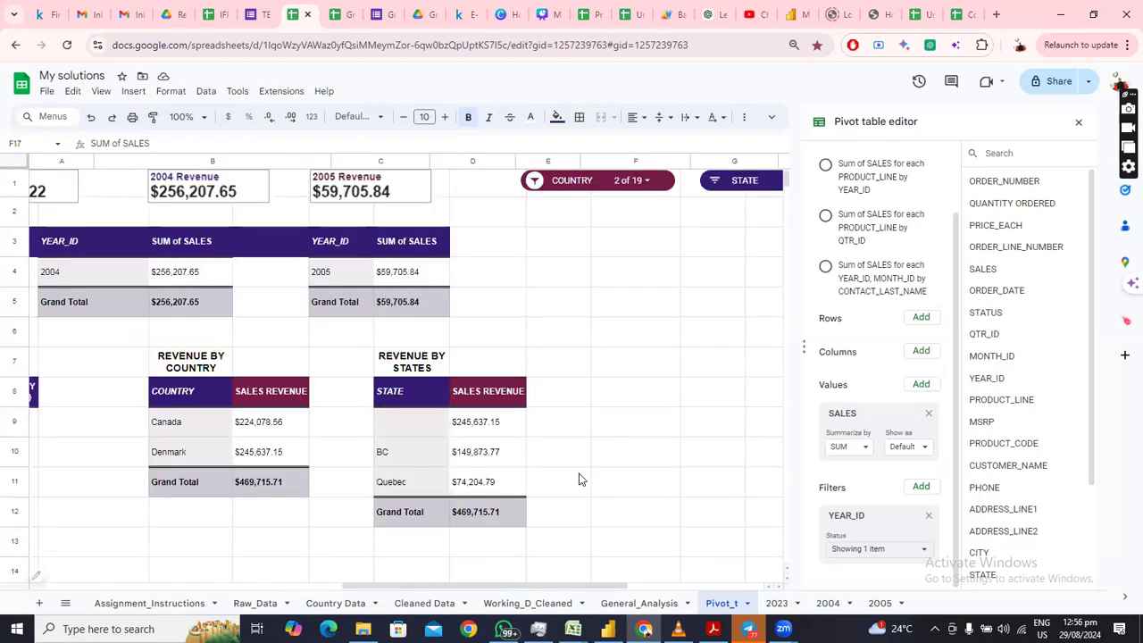
drag(455, 586, 333, 553)
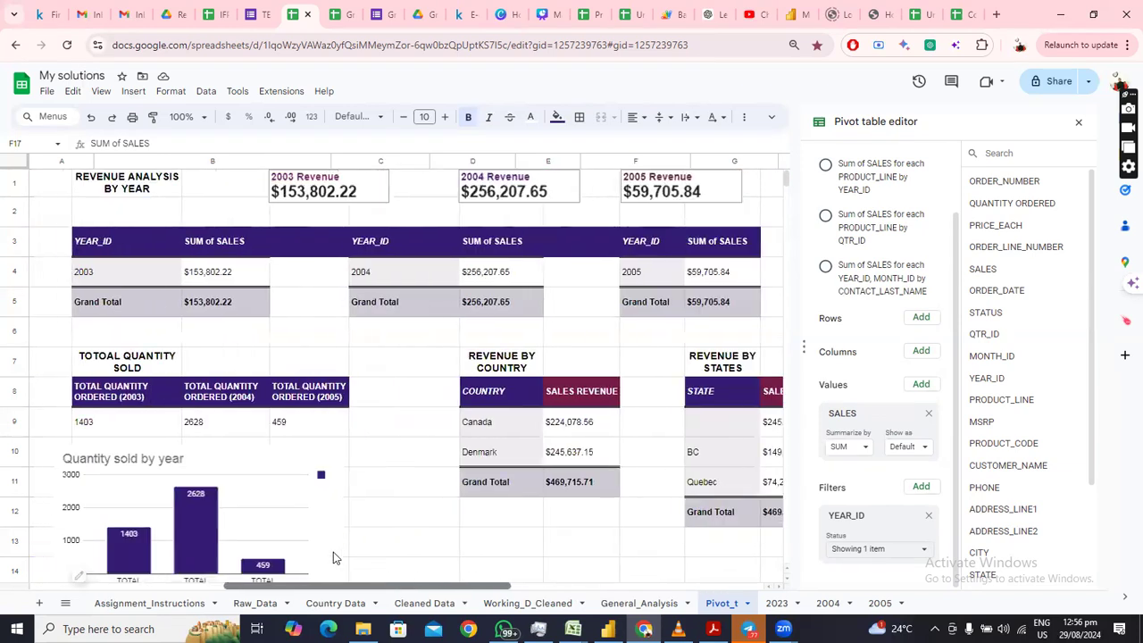
scroll(480, 588, right, 5)
scroll(480, 587, left, 3)
drag(417, 585, 333, 597)
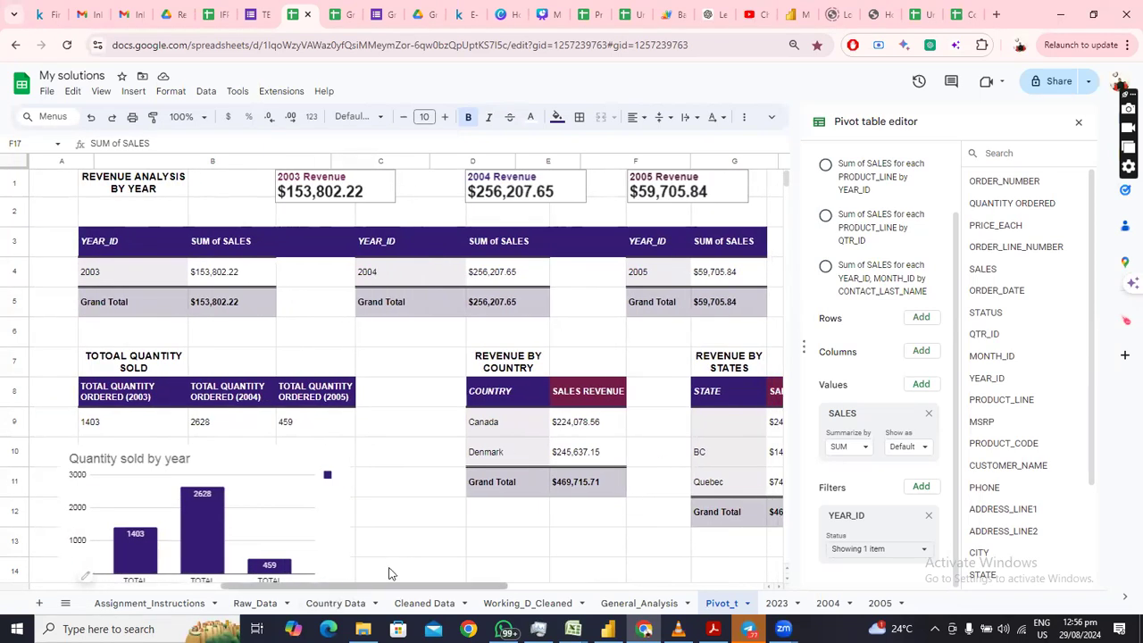
drag(427, 591, 119, 581)
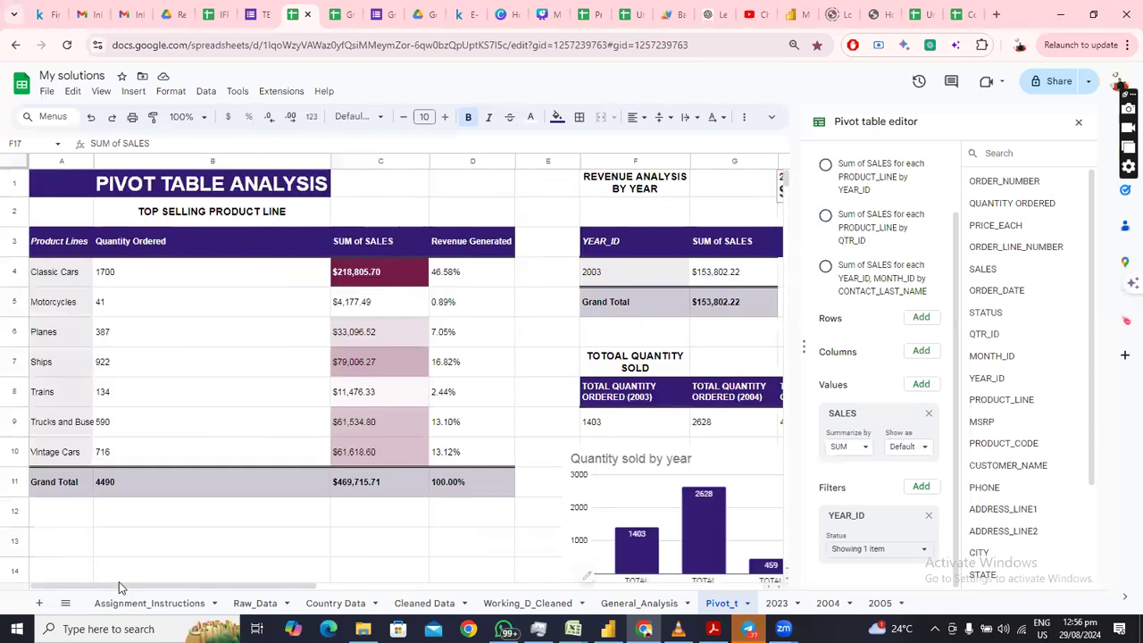